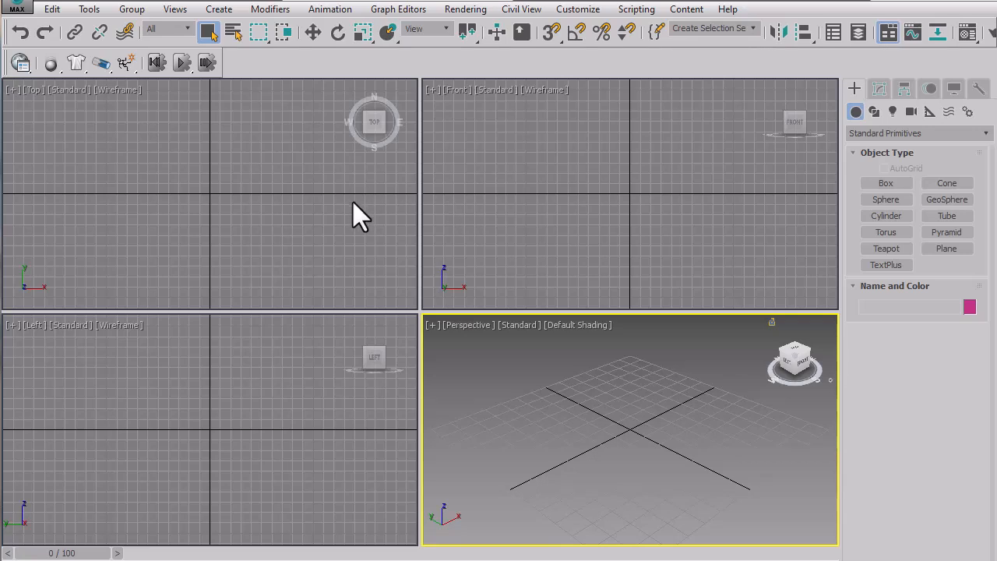
Place a default Text spline in the upper part of the Front viewport.
{"action": "left_click", "coordinate": [572, 196]}
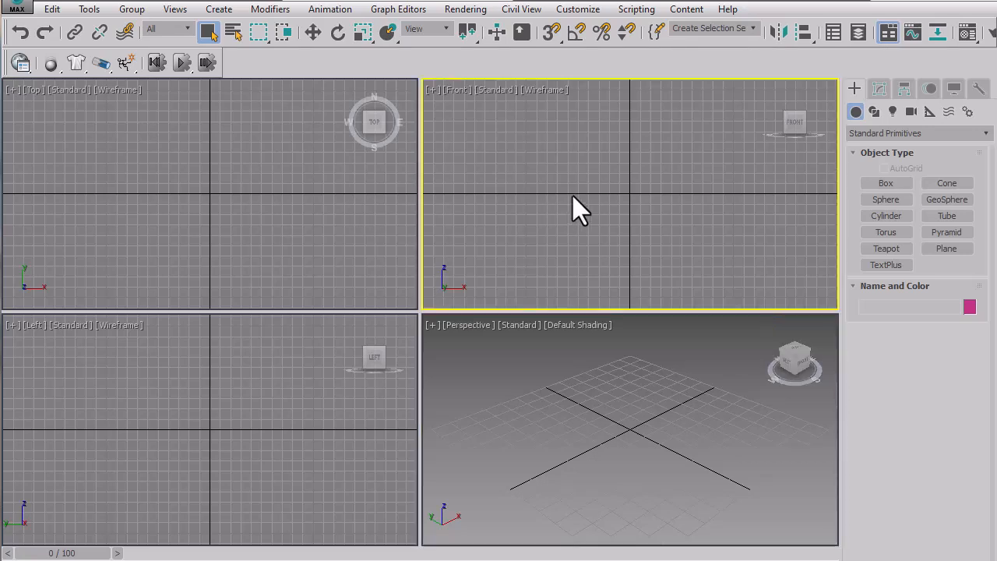
{"action": "left_click", "coordinate": [871, 133]}
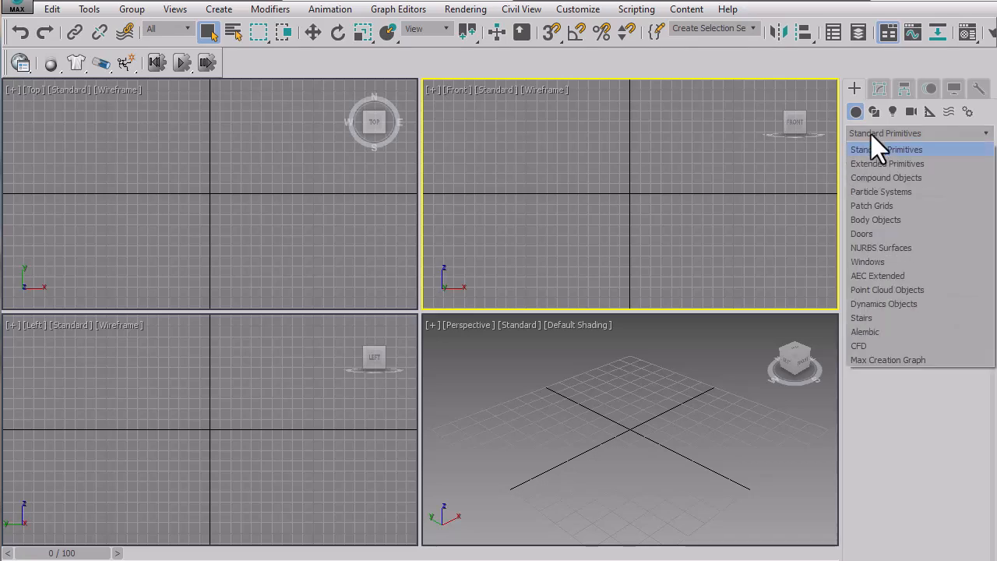
{"action": "left_click", "coordinate": [871, 134]}
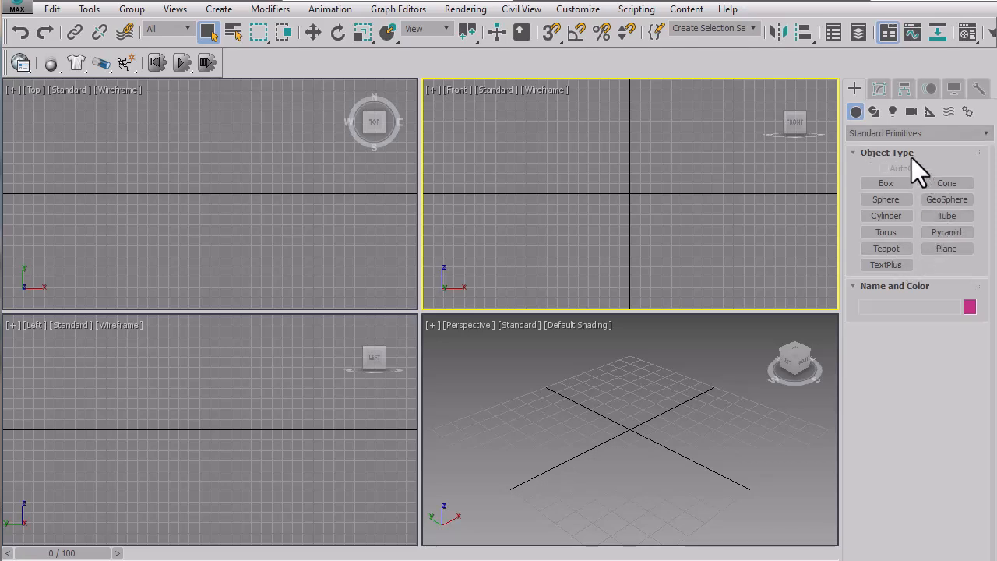
{"action": "left_click", "coordinate": [890, 133]}
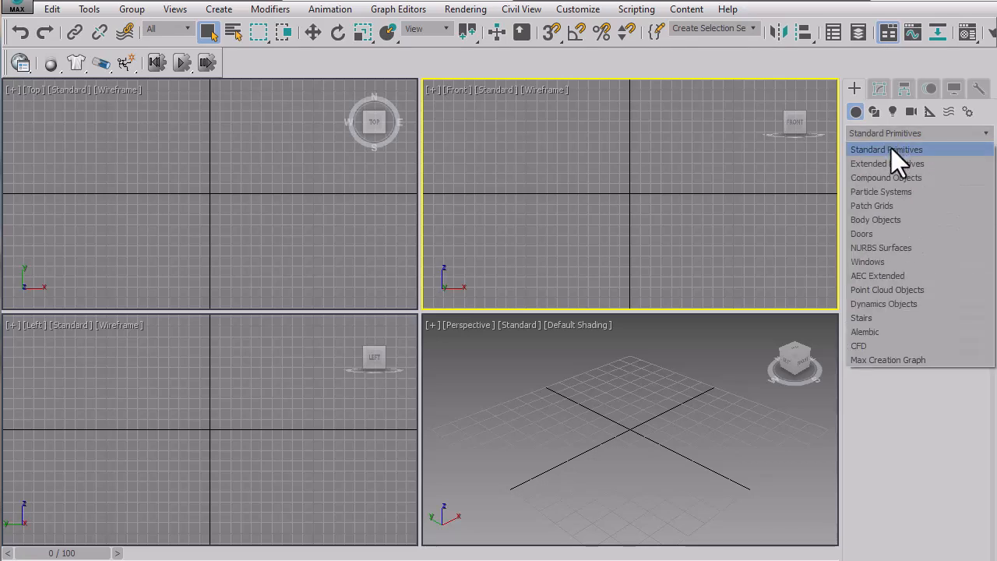
{"action": "left_click", "coordinate": [875, 114]}
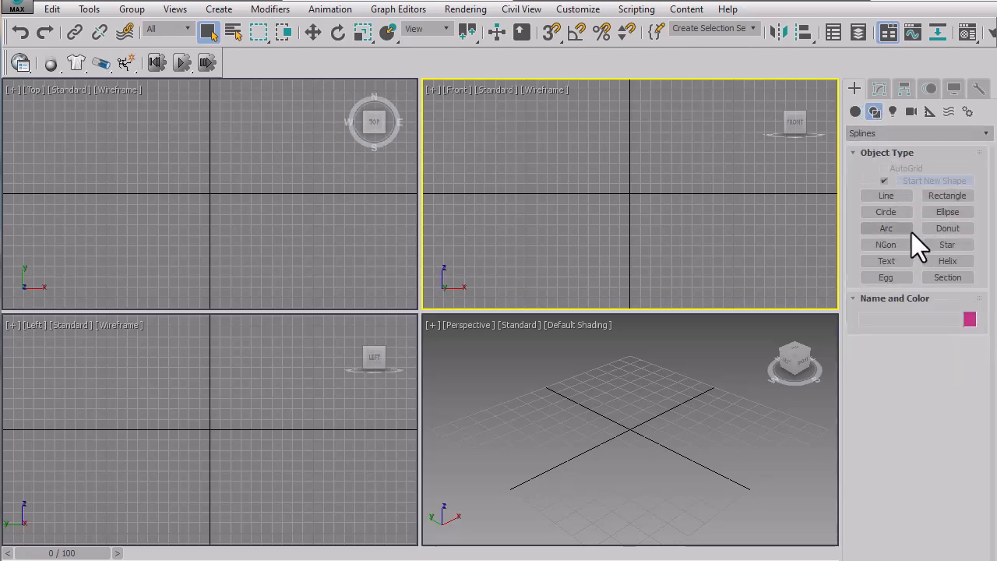
{"action": "left_click", "coordinate": [887, 262]}
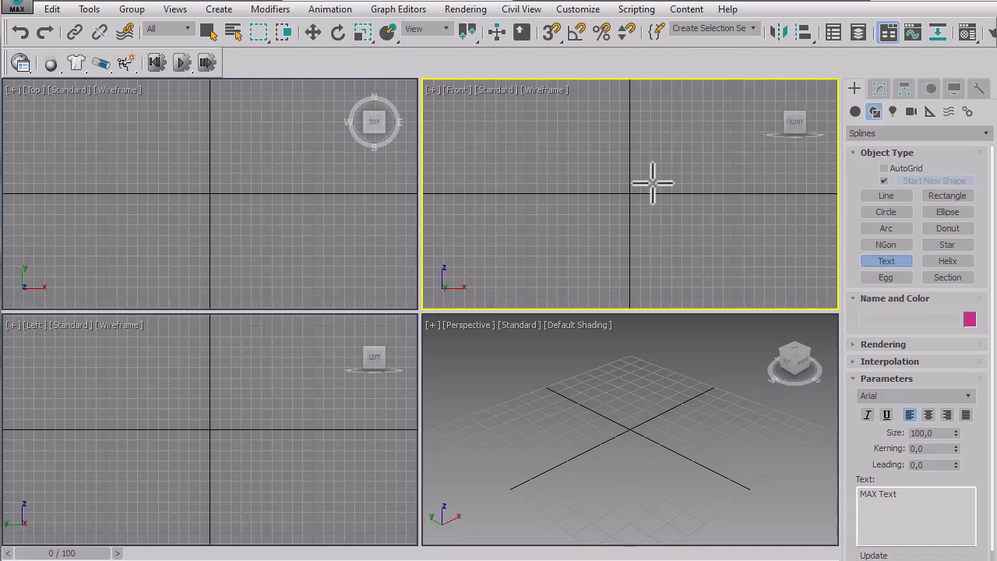
{"action": "left_click", "coordinate": [558, 140]}
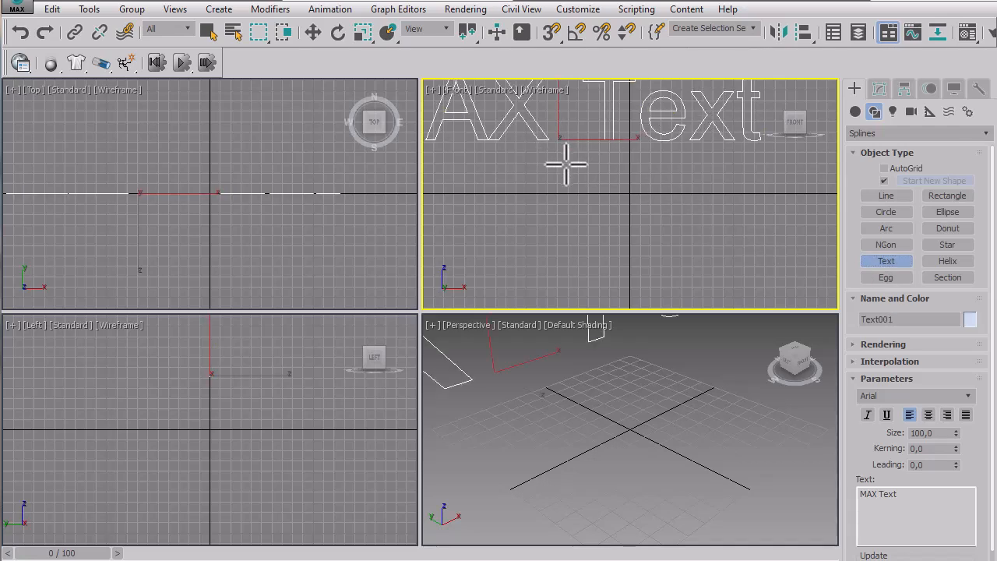
Add two more default Text splines below the first one in the Front viewport, leaving nothing selected.
{"action": "scroll", "coordinate": [580, 185], "scroll_direction": "down", "scroll_amount": 2}
{"action": "scroll", "coordinate": [580, 185], "scroll_direction": "down", "scroll_amount": 3}
{"action": "middle_click_drag", "start_coordinate": [579, 187], "coordinate": [629, 184]}
{"action": "left_click", "coordinate": [564, 189]}
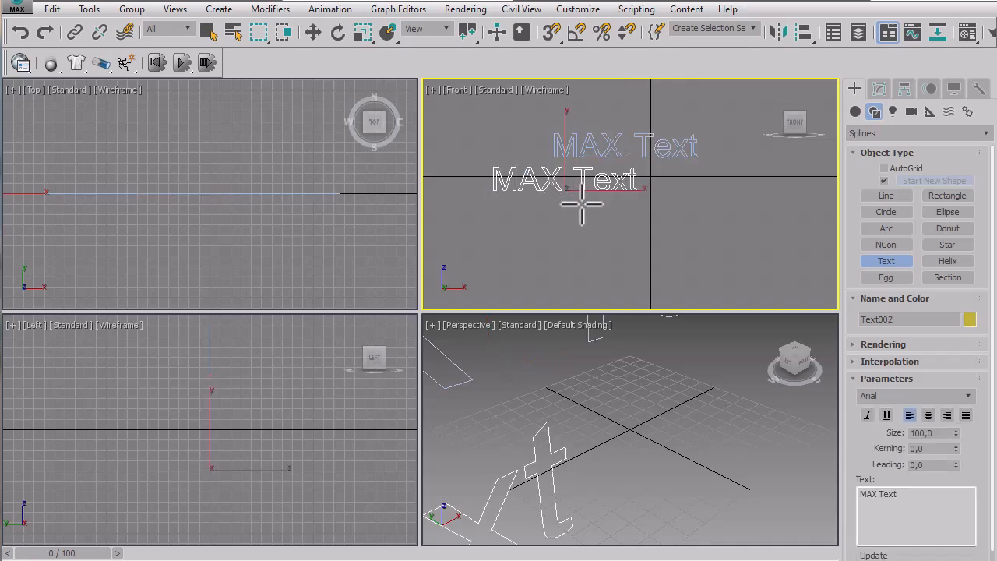
{"action": "left_click", "coordinate": [584, 229]}
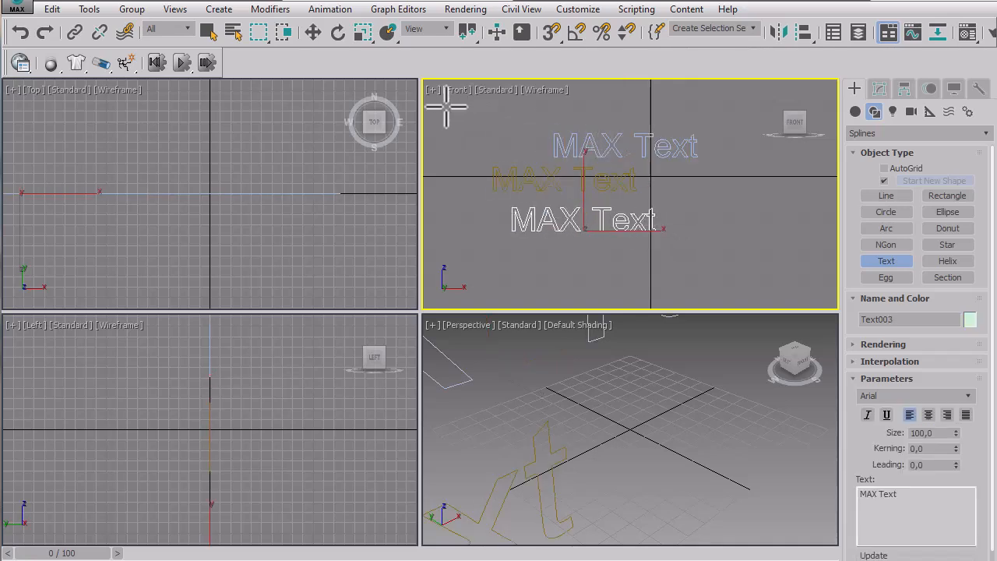
{"action": "left_click", "coordinate": [208, 33]}
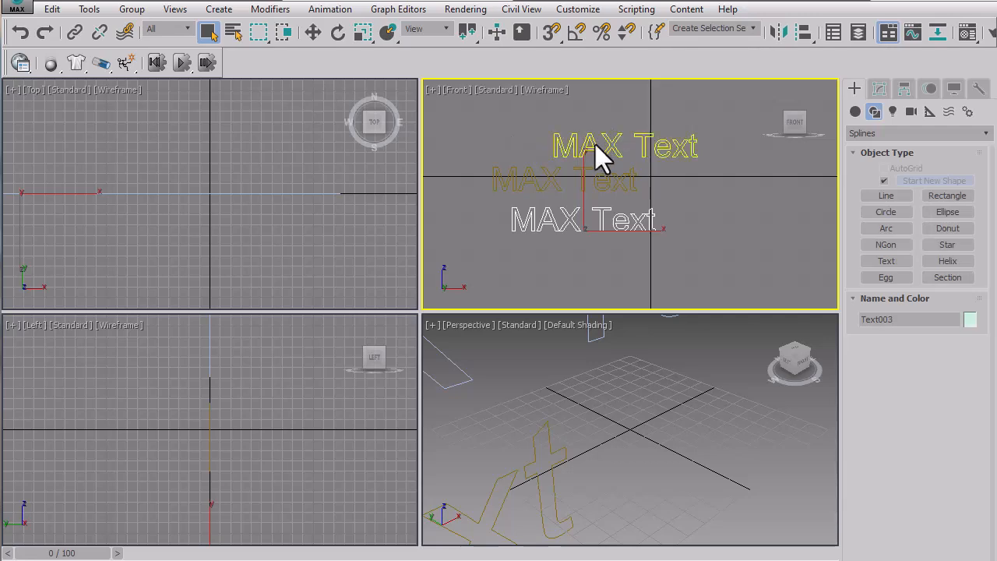
{"action": "left_click", "coordinate": [506, 134]}
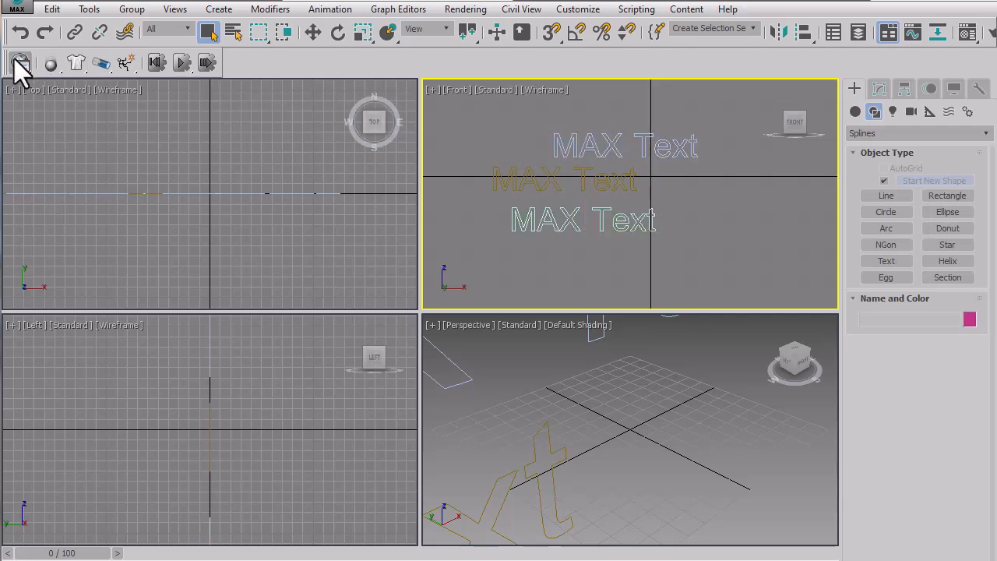
Undock the MassFX Toolbar and close it.
{"action": "left_click_drag", "start_coordinate": [5, 61], "coordinate": [112, 138]}
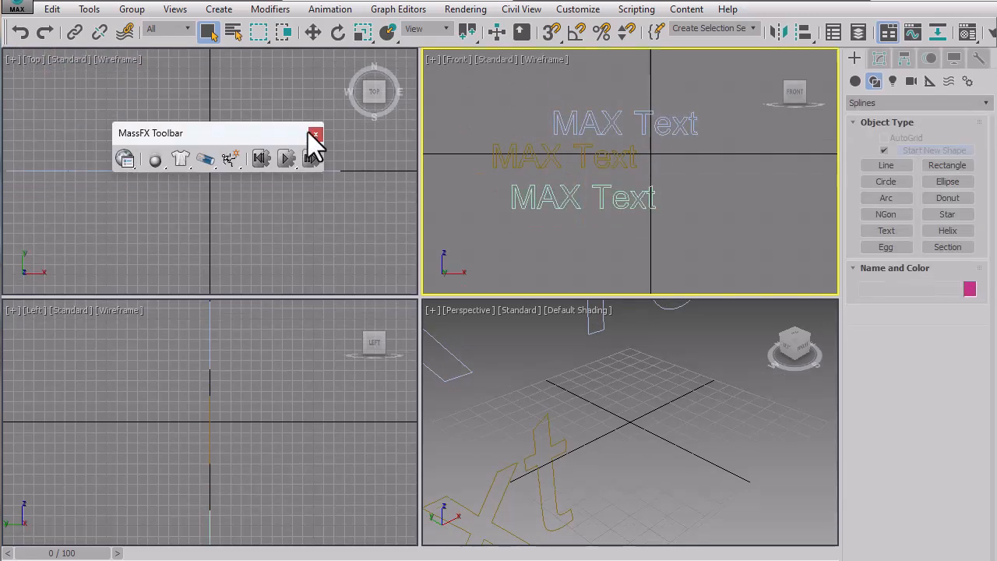
{"action": "left_click", "coordinate": [318, 134]}
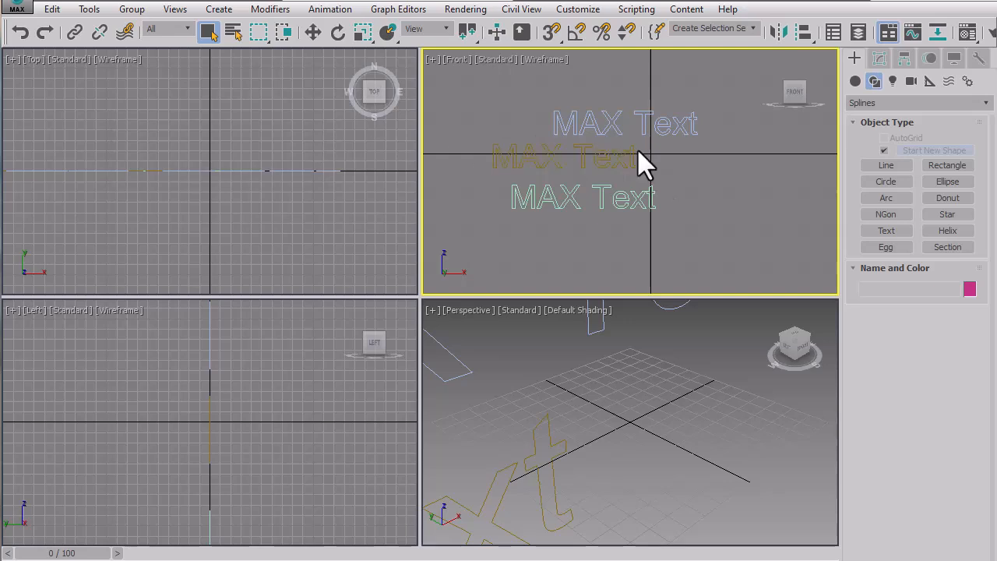
Change the wording of the topmost text spline to "Warung".
{"action": "left_click", "coordinate": [615, 127]}
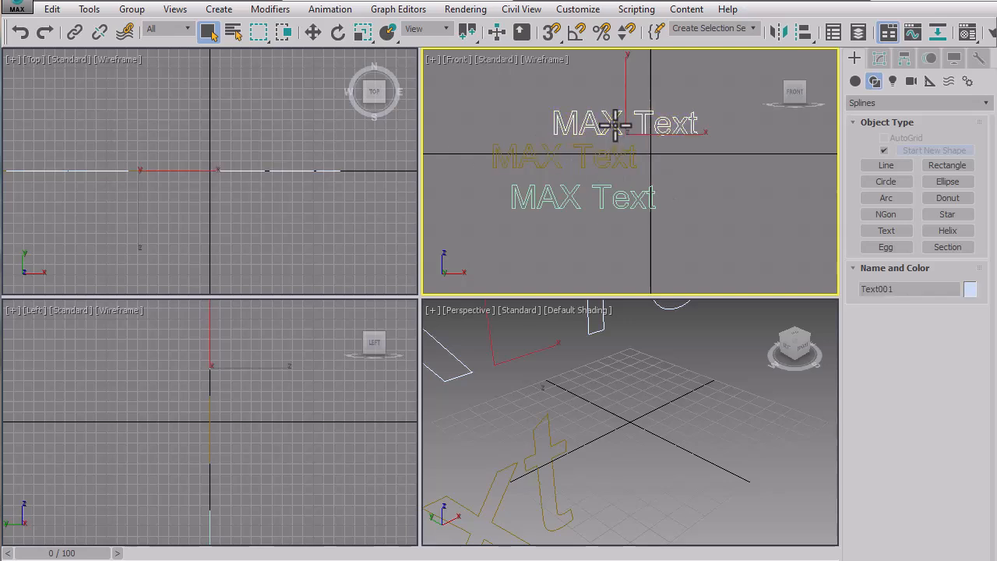
{"action": "left_click", "coordinate": [874, 60]}
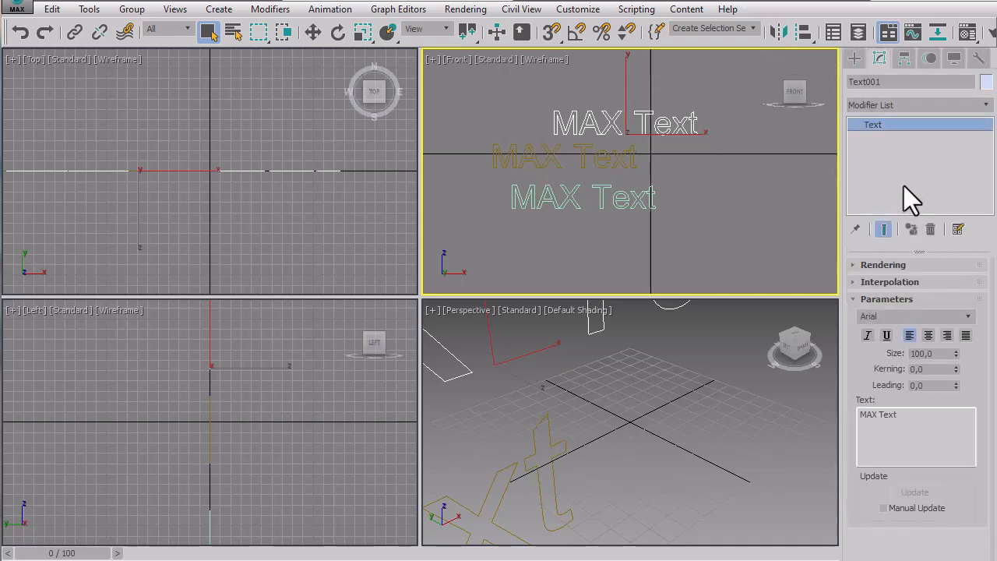
{"action": "left_click_drag", "start_coordinate": [932, 414], "coordinate": [839, 404]}
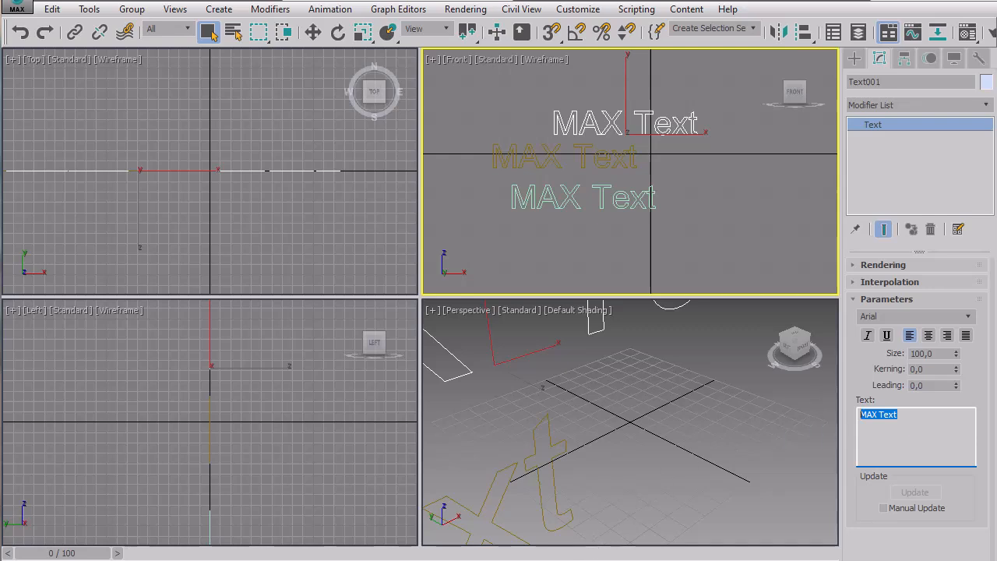
{"action": "type", "text": "Wa"}
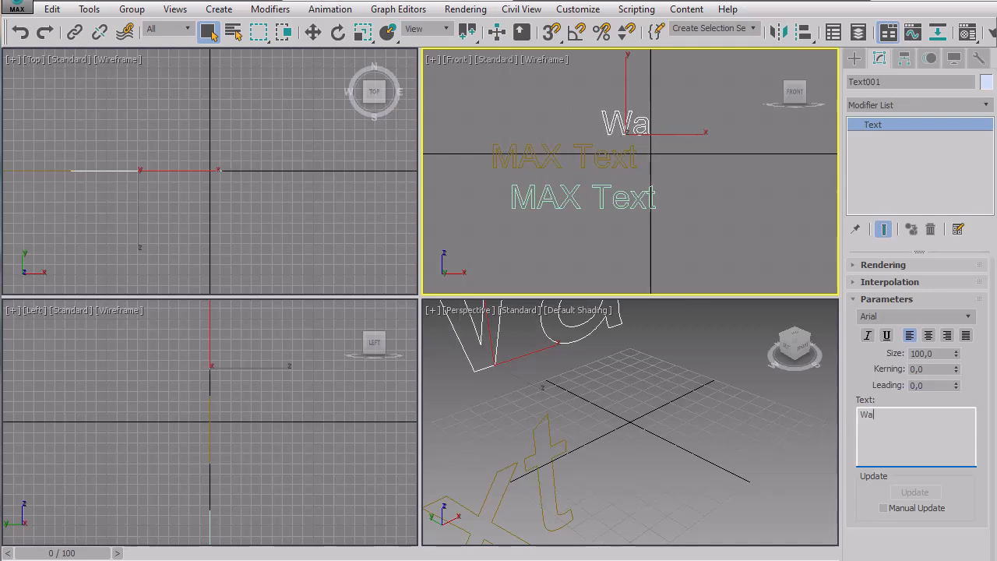
{"action": "type", "text": "run"}
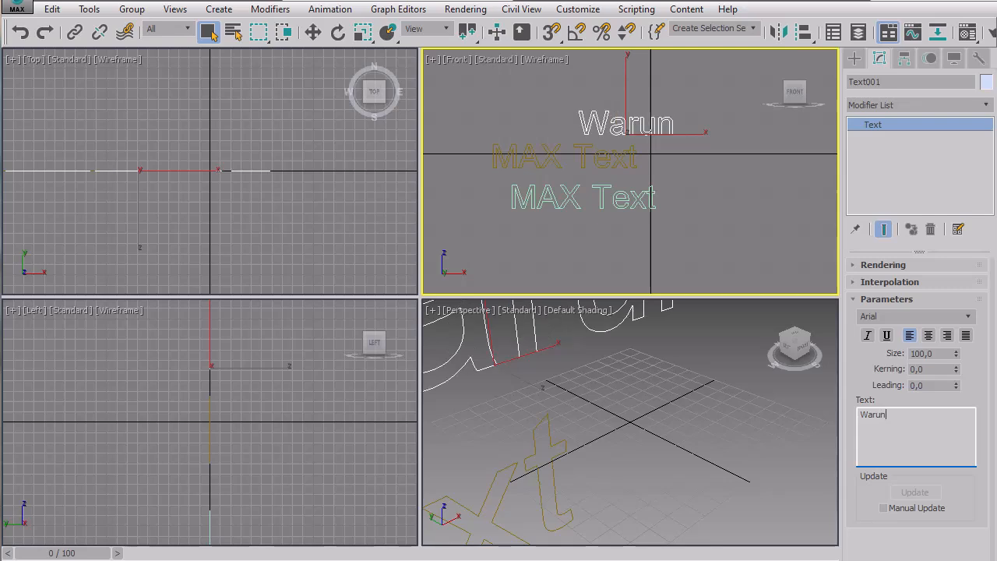
{"action": "type", "text": "g"}
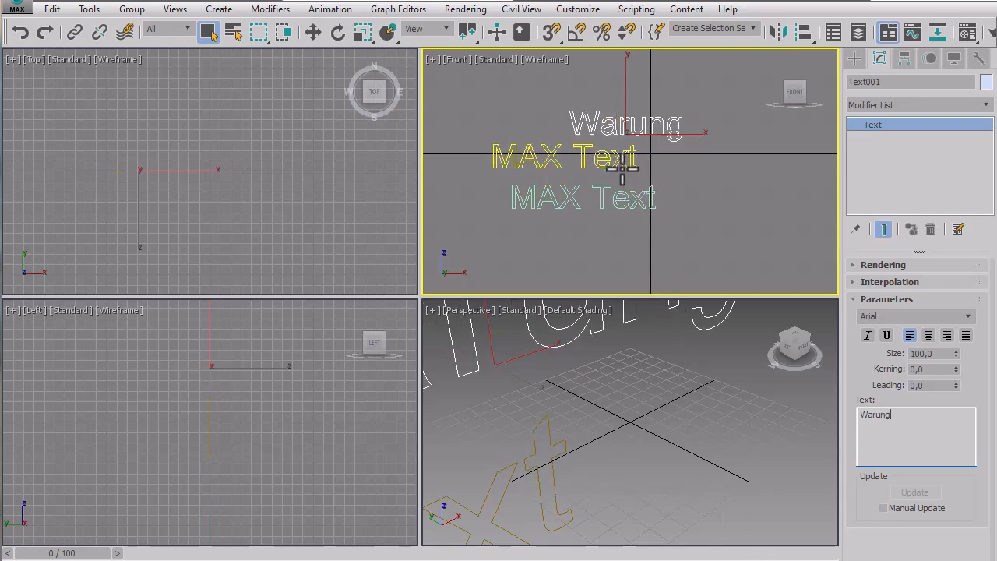
Change the wording of the middle text spline to "Pecel".
{"action": "left_click", "coordinate": [622, 163]}
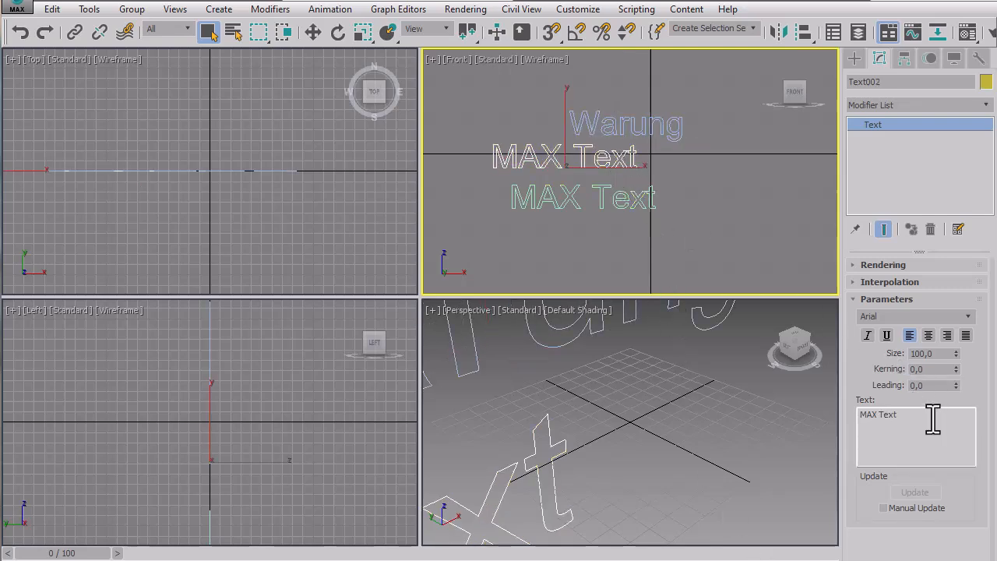
{"action": "left_click_drag", "start_coordinate": [934, 415], "coordinate": [838, 420]}
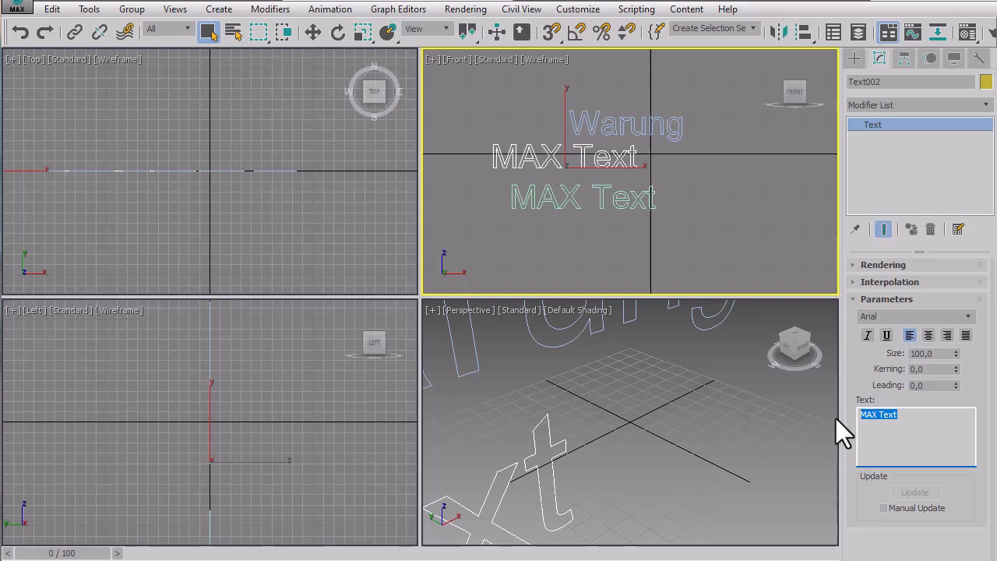
{"action": "type", "text": "Pecel"}
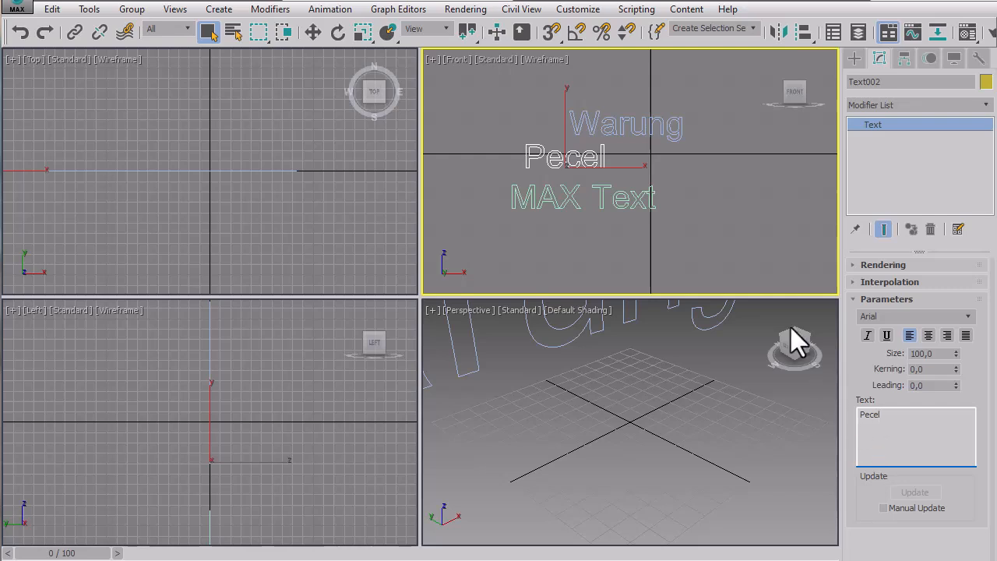
Change the wording of the lowest text spline to "Uenak".
{"action": "left_click", "coordinate": [652, 211]}
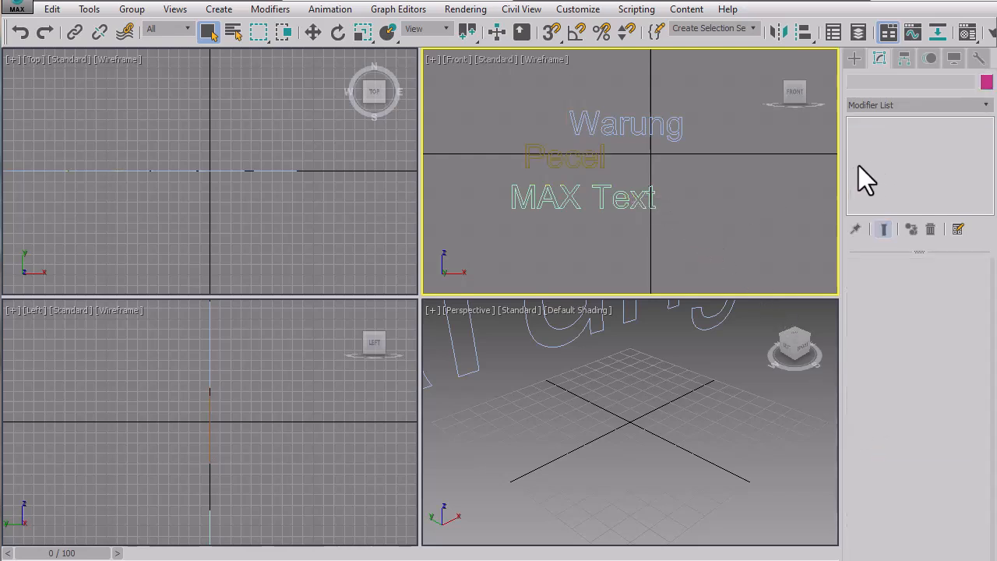
{"action": "left_click", "coordinate": [634, 194]}
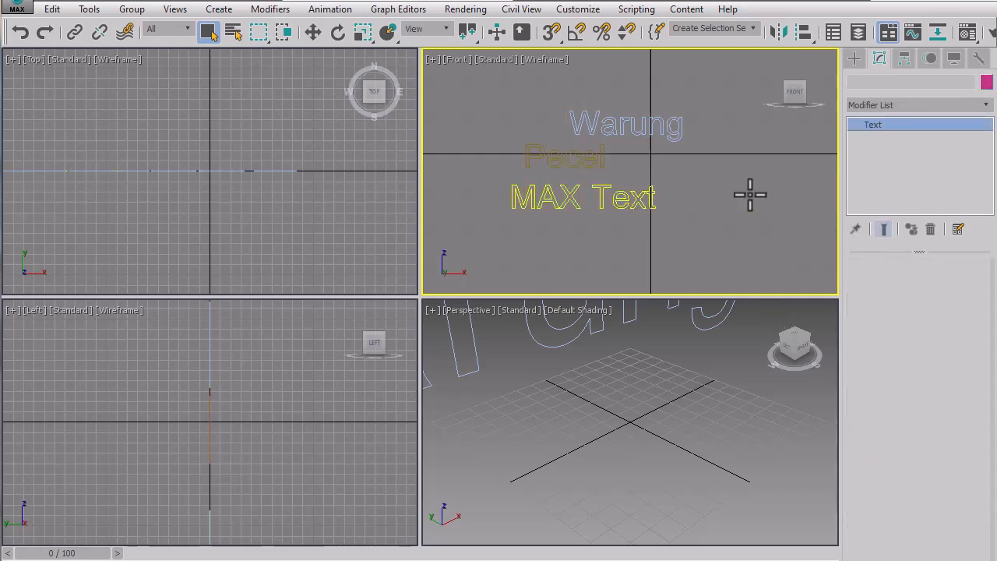
{"action": "left_click_drag", "start_coordinate": [910, 416], "coordinate": [839, 413]}
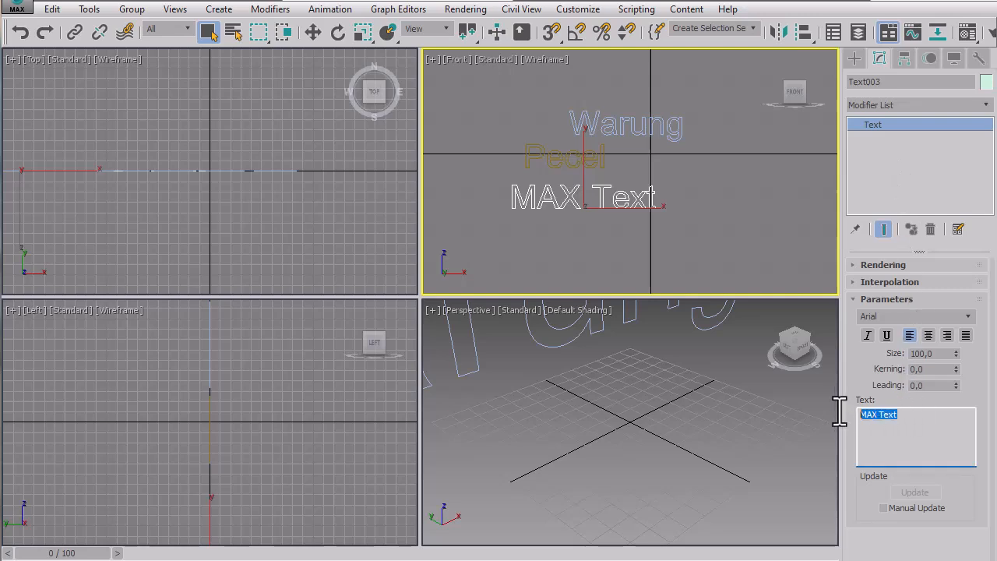
{"action": "type", "text": "Ue"}
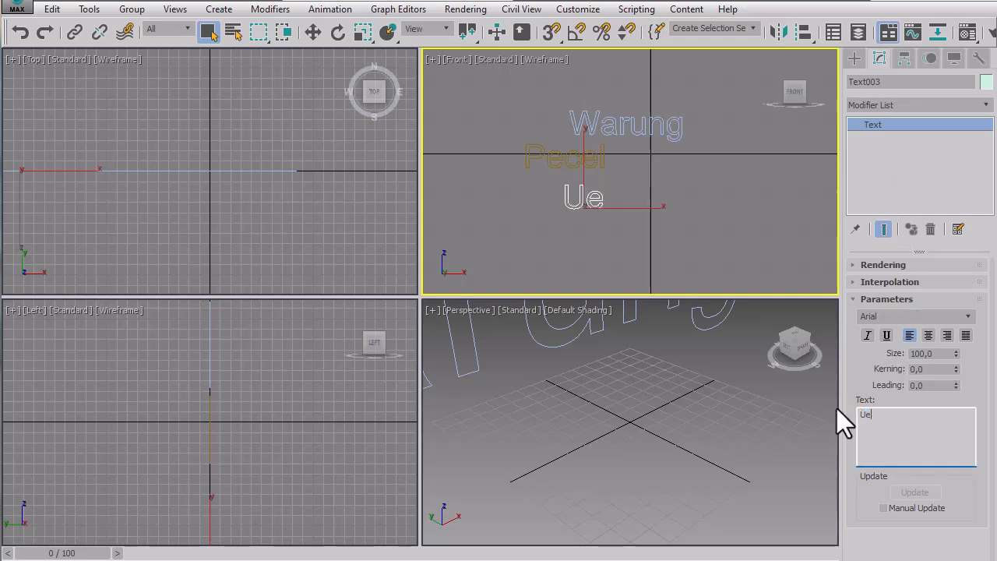
{"action": "type", "text": "nak"}
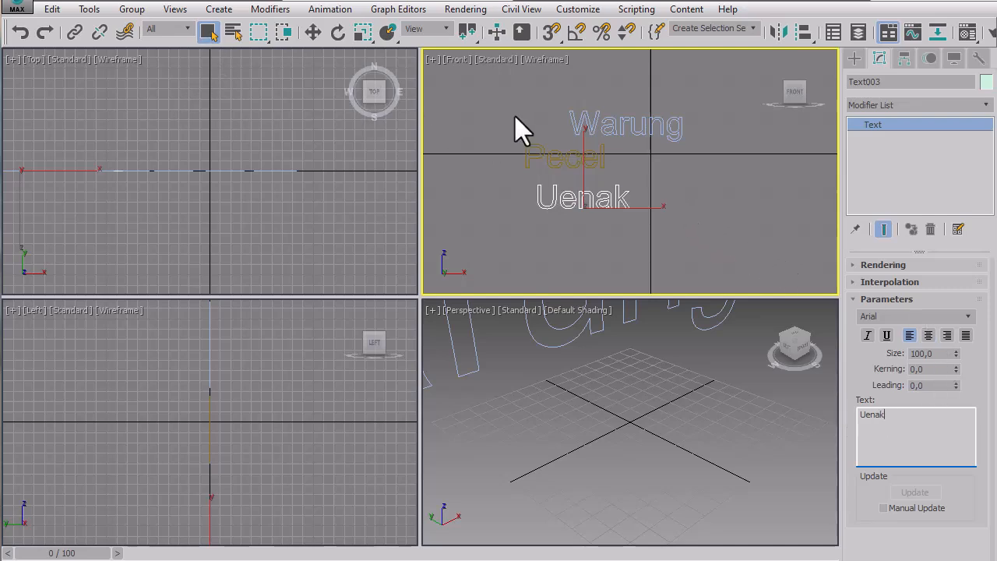
Move "Pecel" right so it sits under the end of "Warung", and shift "Uenak" slightly up and right in the Front viewport.
{"action": "left_click_drag", "start_coordinate": [456, 78], "coordinate": [696, 244]}
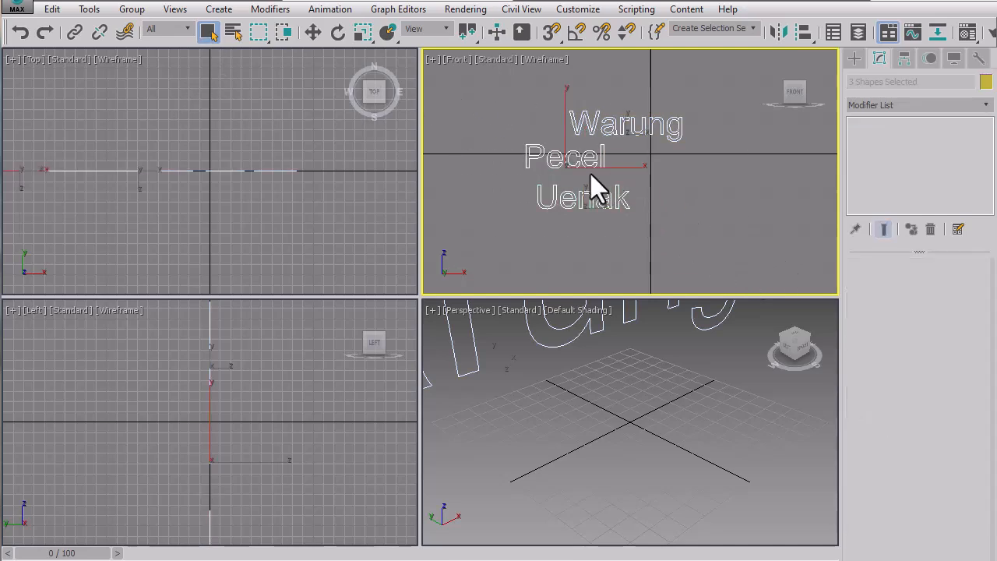
{"action": "left_click", "coordinate": [487, 147]}
{"action": "left_click", "coordinate": [553, 158]}
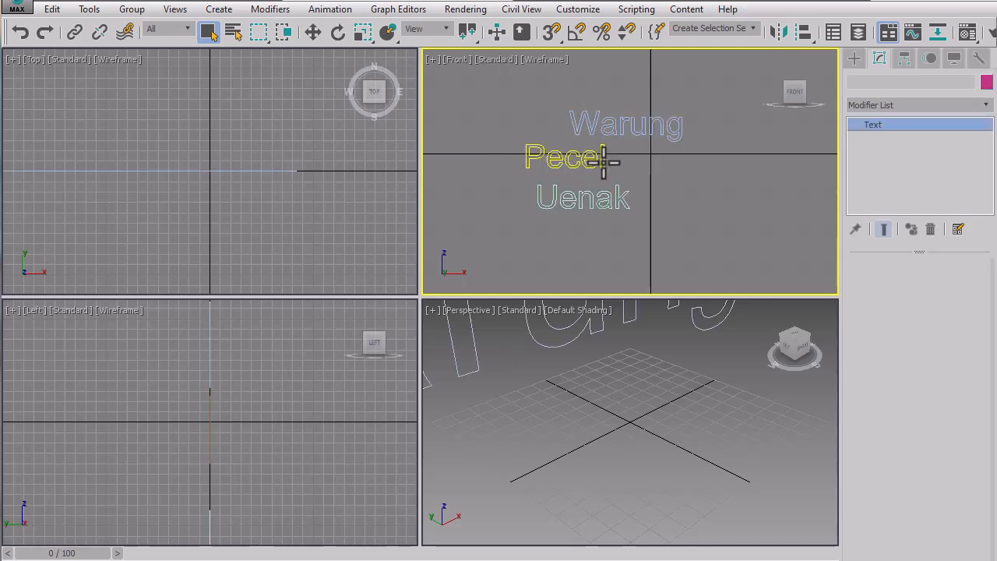
{"action": "left_click", "coordinate": [313, 32]}
{"action": "left_click_drag", "start_coordinate": [594, 153], "coordinate": [679, 158]}
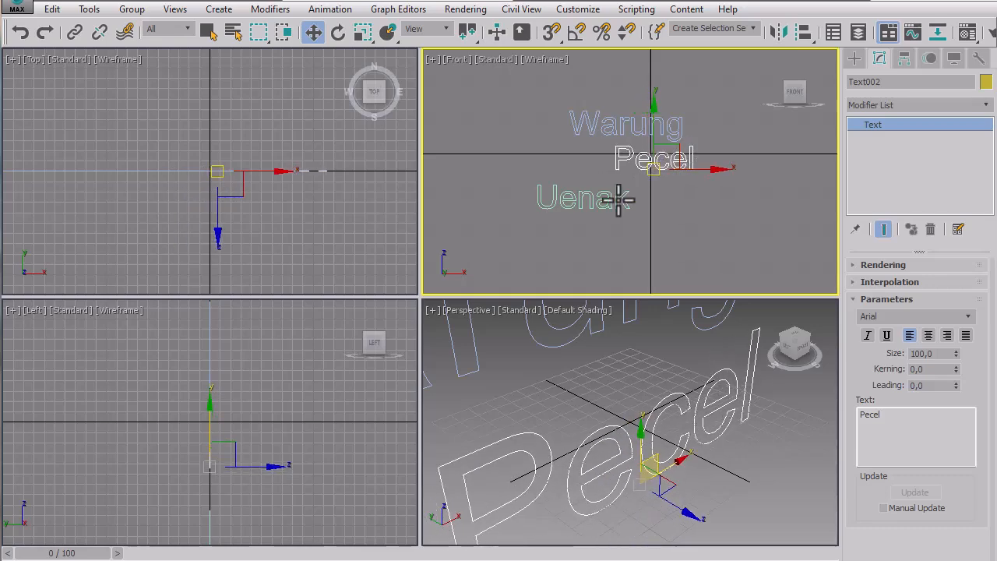
{"action": "left_click_drag", "start_coordinate": [601, 205], "coordinate": [628, 198]}
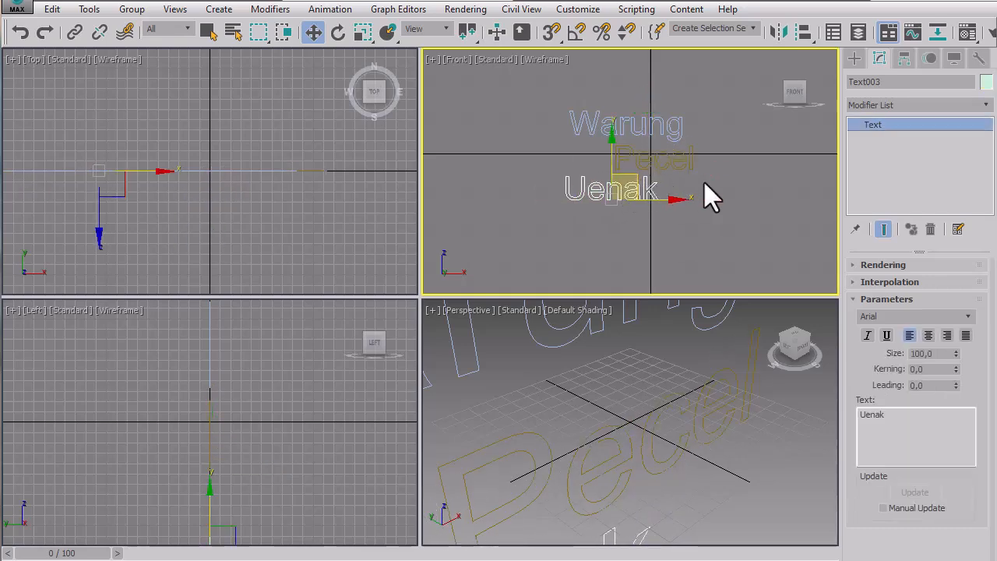
{"action": "left_click", "coordinate": [710, 195]}
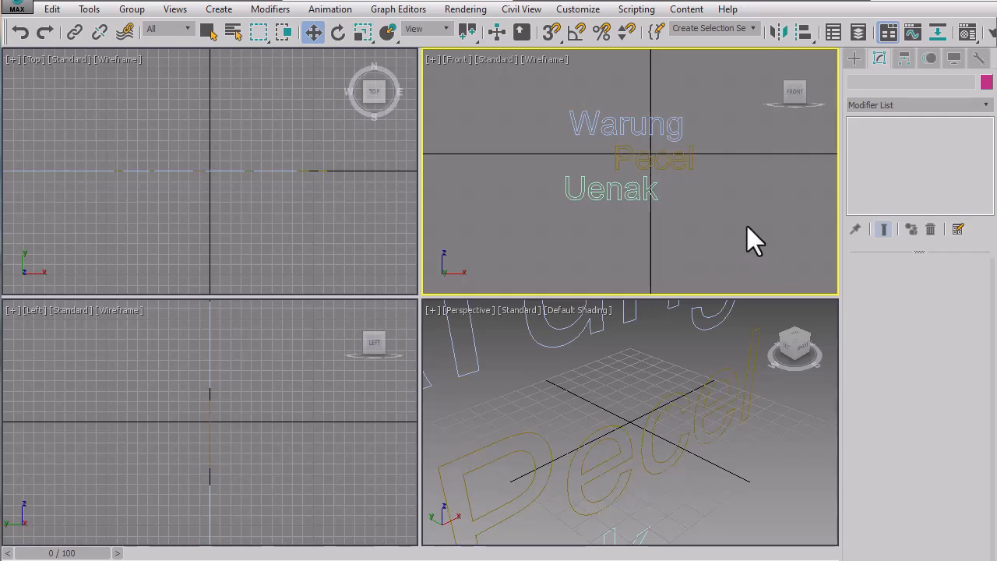
{"action": "scroll", "coordinate": [694, 203], "scroll_direction": "up", "scroll_amount": 2}
{"action": "middle_click_drag", "start_coordinate": [694, 203], "coordinate": [724, 222]}
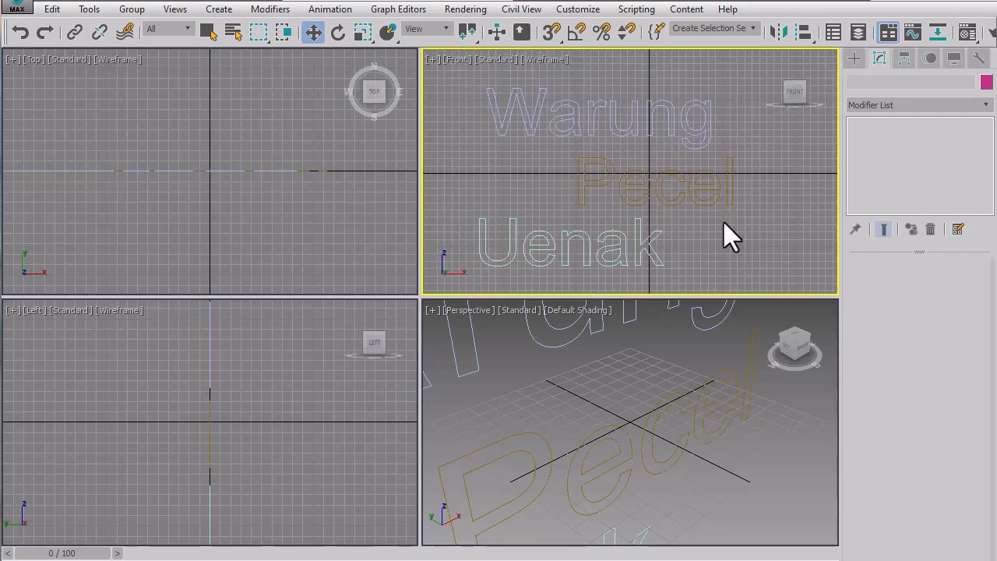
{"action": "scroll", "coordinate": [697, 346], "scroll_direction": "down", "scroll_amount": 4}
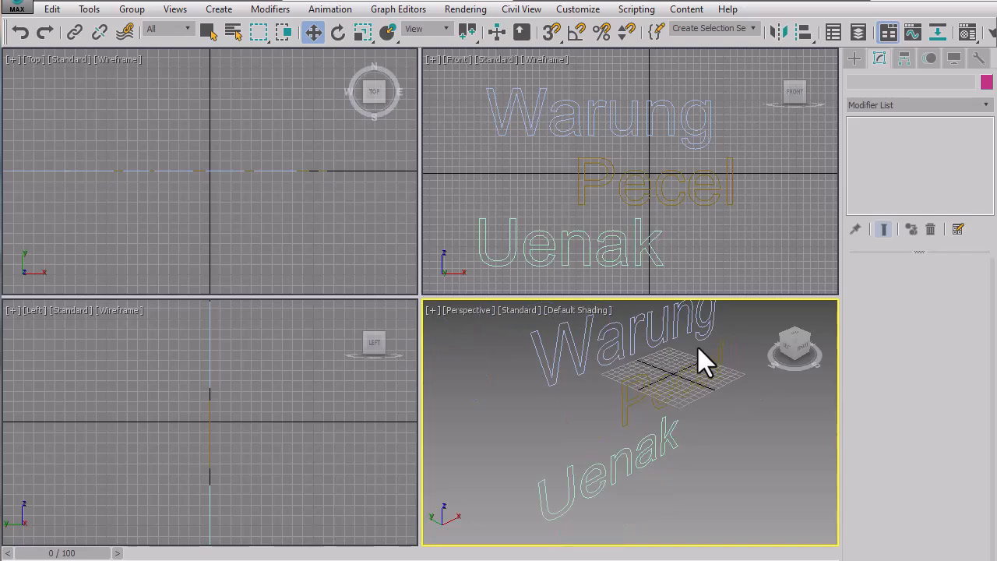
{"action": "scroll", "coordinate": [697, 346], "scroll_direction": "up", "scroll_amount": 1}
{"action": "middle_click_drag", "start_coordinate": [697, 346], "coordinate": [693, 357]}
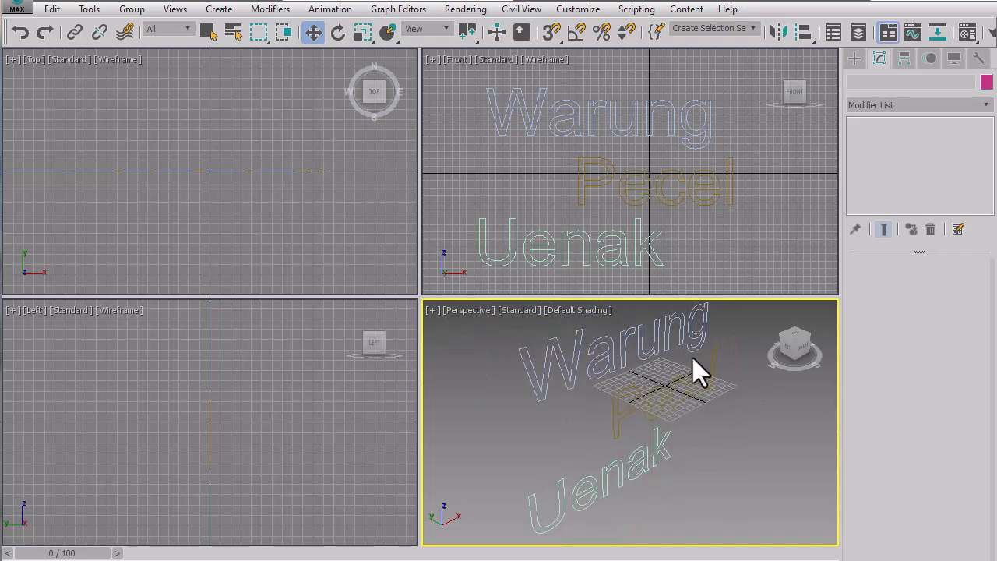
Move all three texts together up and slightly right in the Front viewport so they stand above the ground line.
{"action": "left_click", "coordinate": [727, 238]}
{"action": "scroll", "coordinate": [727, 237], "scroll_direction": "down", "scroll_amount": 3}
{"action": "left_click_drag", "start_coordinate": [549, 101], "coordinate": [753, 286]}
{"action": "left_click_drag", "start_coordinate": [692, 199], "coordinate": [729, 148]}
{"action": "mouse_move", "coordinate": [737, 424]}
{"action": "middle_mouse_down"}
{"action": "mouse_move", "coordinate": [714, 474]}
{"action": "mouse_move", "coordinate": [724, 413]}
{"action": "mouse_move", "coordinate": [723, 434]}
{"action": "mouse_move", "coordinate": [711, 434]}
{"action": "mouse_move", "coordinate": [734, 429]}
{"action": "middle_mouse_up"}
{"action": "left_click", "coordinate": [772, 425]}
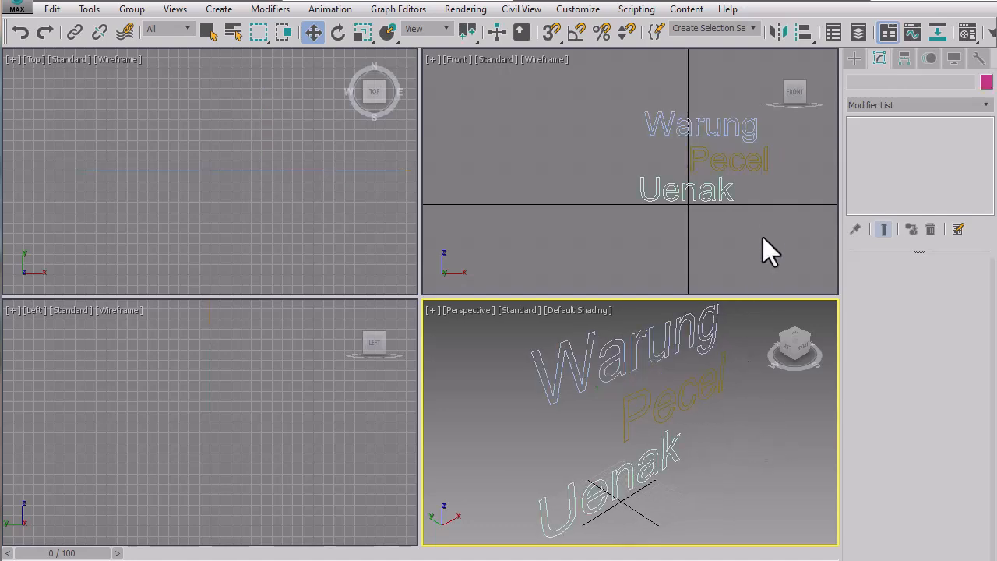
{"action": "left_click", "coordinate": [753, 199]}
{"action": "middle_click_drag", "start_coordinate": [732, 172], "coordinate": [726, 204]}
{"action": "scroll", "coordinate": [713, 179], "scroll_direction": "up", "scroll_amount": 4}
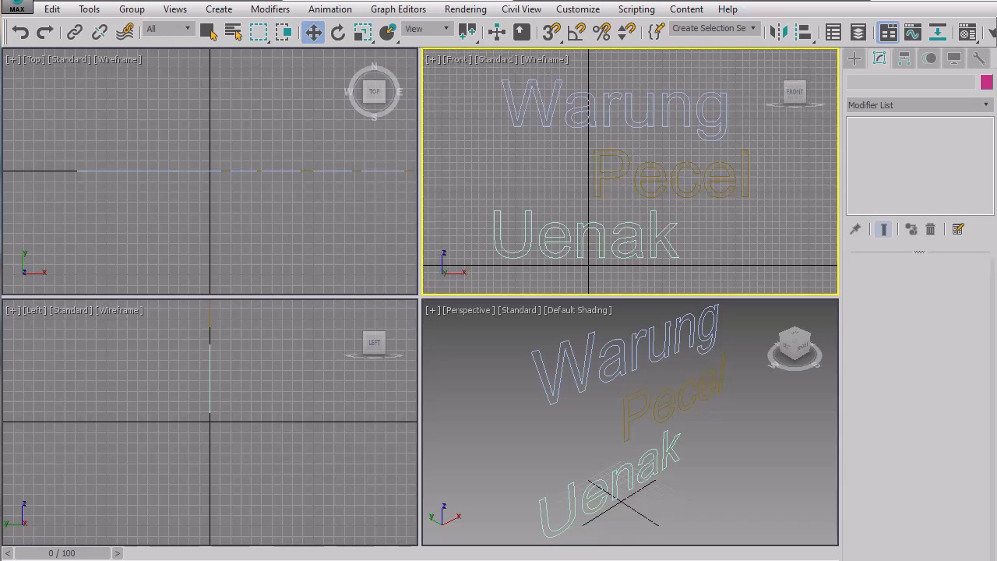
Enable the "Warung" text spline in both the renderer and the viewport.
{"action": "left_click", "coordinate": [701, 113]}
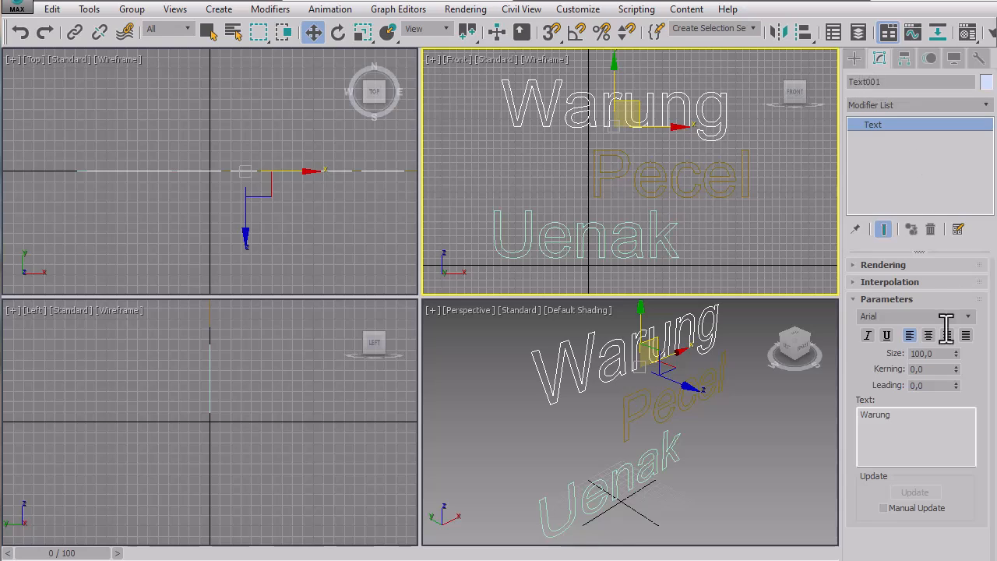
{"action": "left_click", "coordinate": [868, 265]}
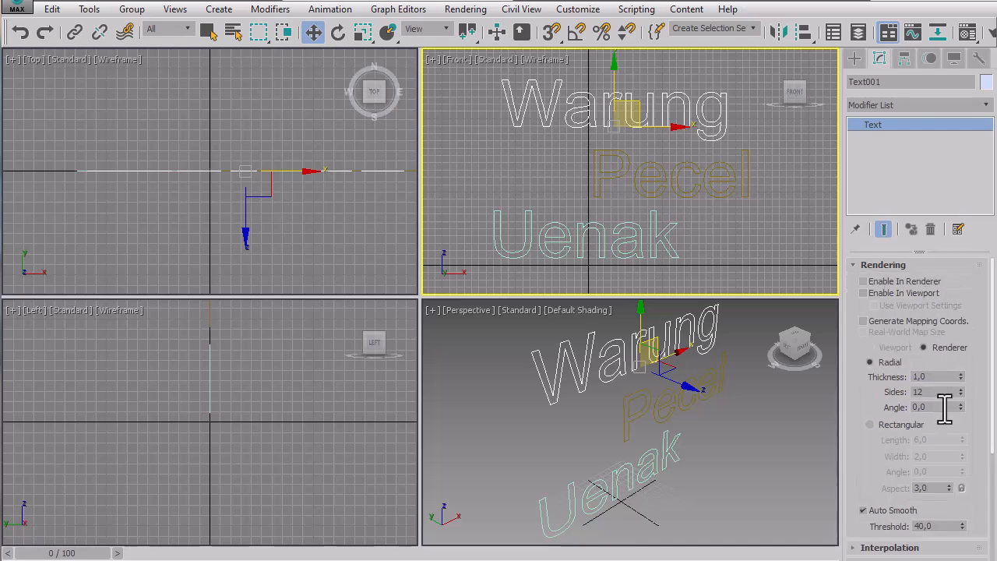
{"action": "left_click", "coordinate": [911, 285]}
{"action": "left_click", "coordinate": [910, 292]}
{"action": "left_click", "coordinate": [751, 399]}
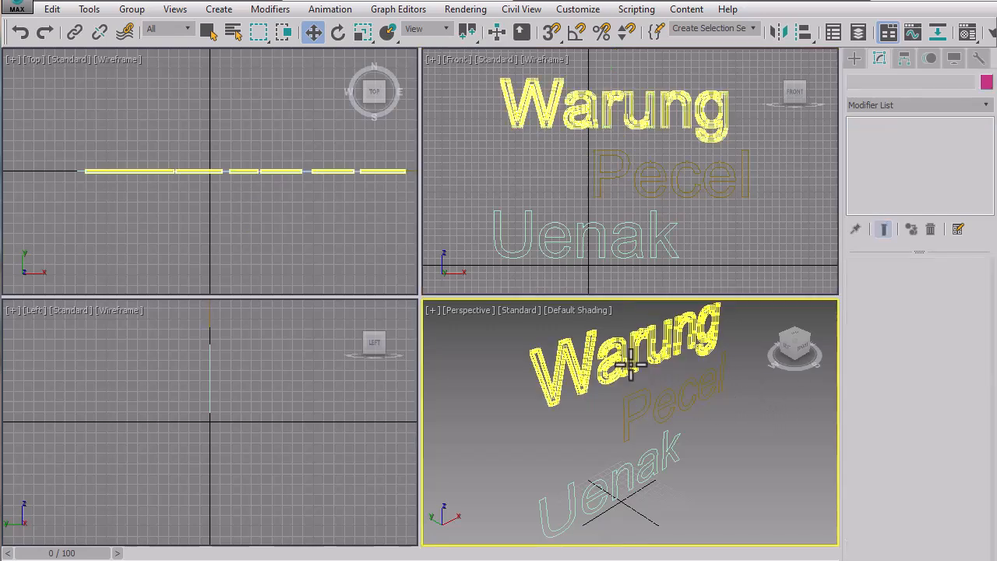
{"action": "left_click", "coordinate": [635, 362]}
{"action": "left_click", "coordinate": [632, 190]}
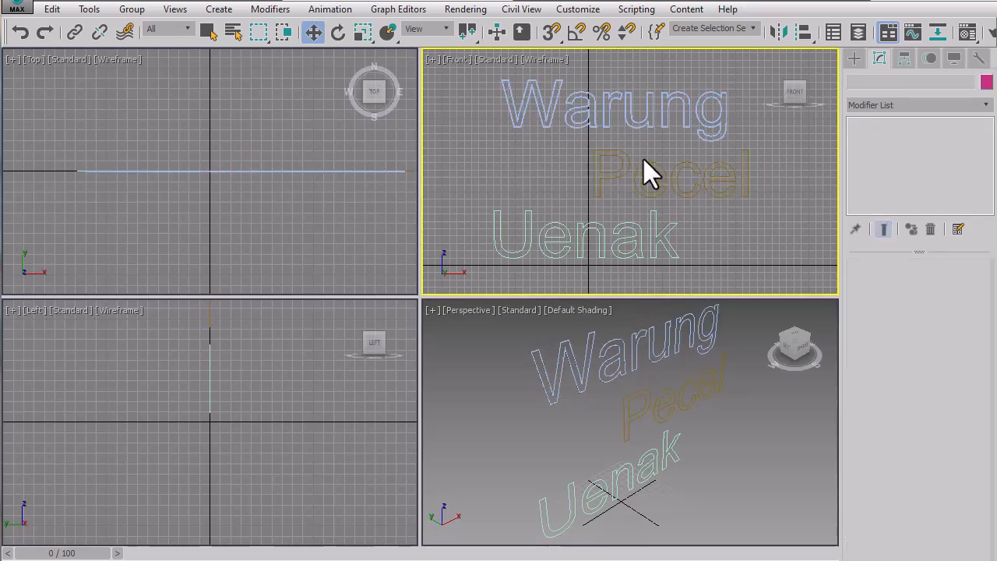
Set the radial rendering thickness of the "Warung" text to 3.
{"action": "left_click", "coordinate": [663, 120]}
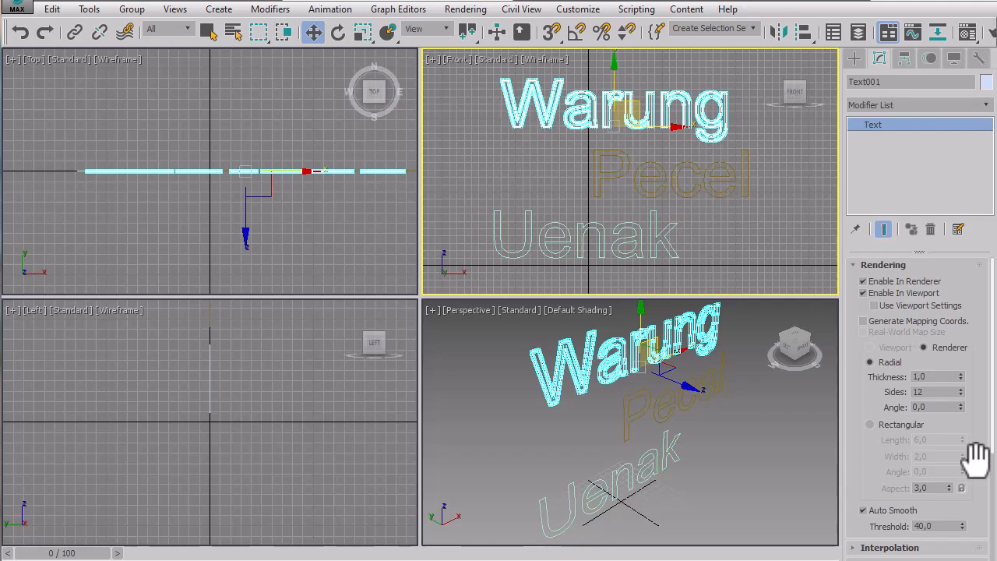
{"action": "double_click", "coordinate": [946, 380]}
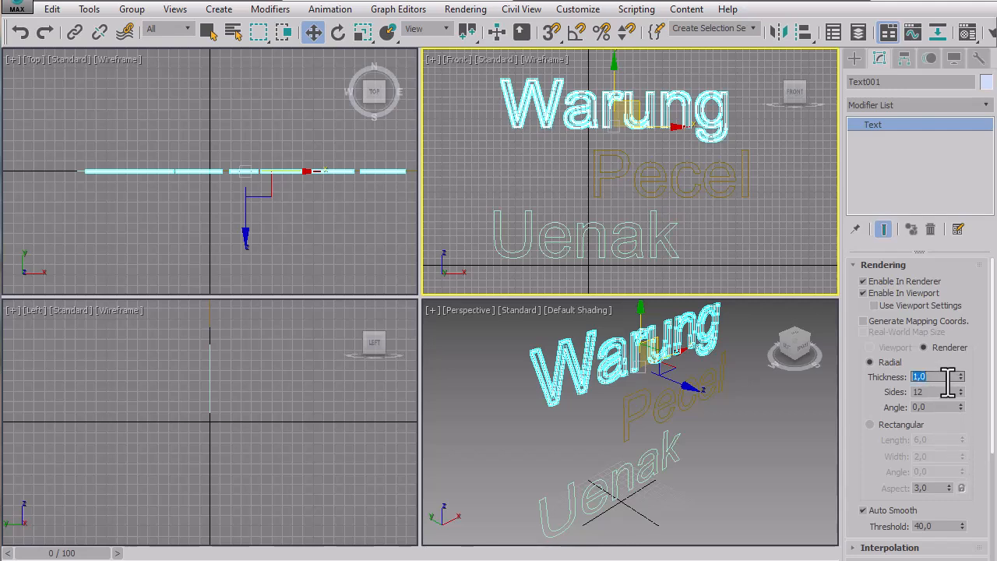
{"action": "type", "text": "3"}
{"action": "key", "text": "Return"}
{"action": "left_click", "coordinate": [794, 239]}
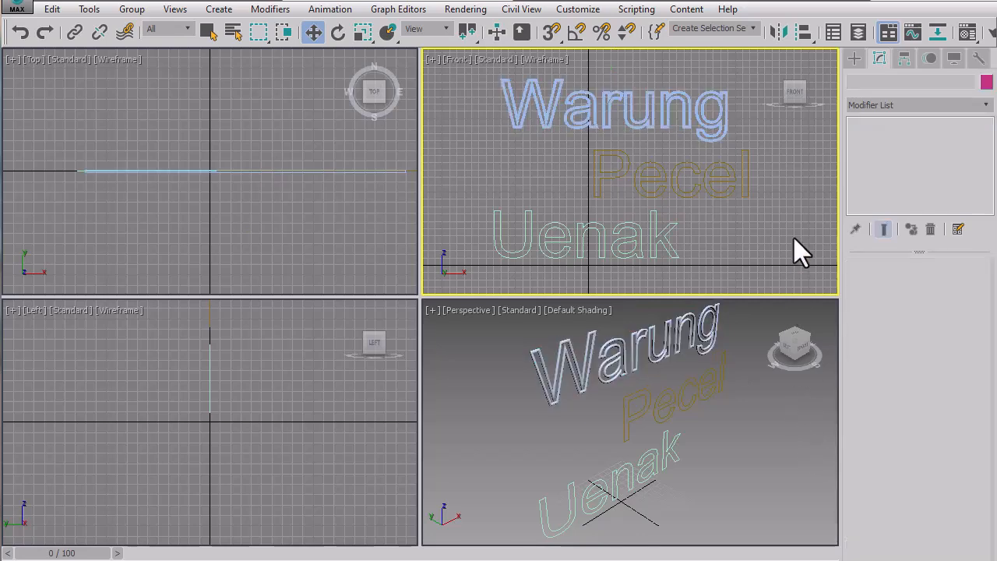
{"action": "left_click", "coordinate": [712, 335]}
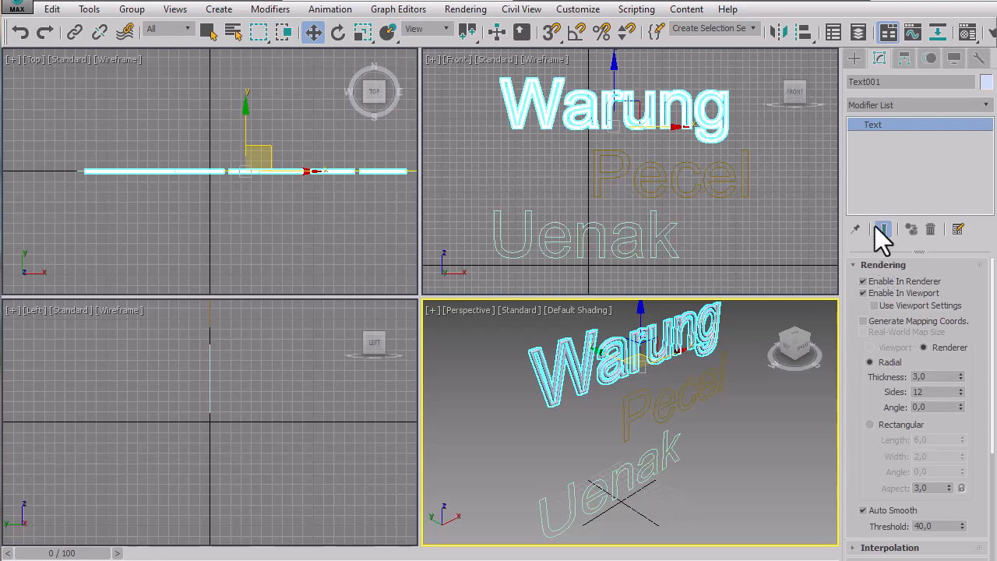
{"action": "left_click", "coordinate": [888, 266]}
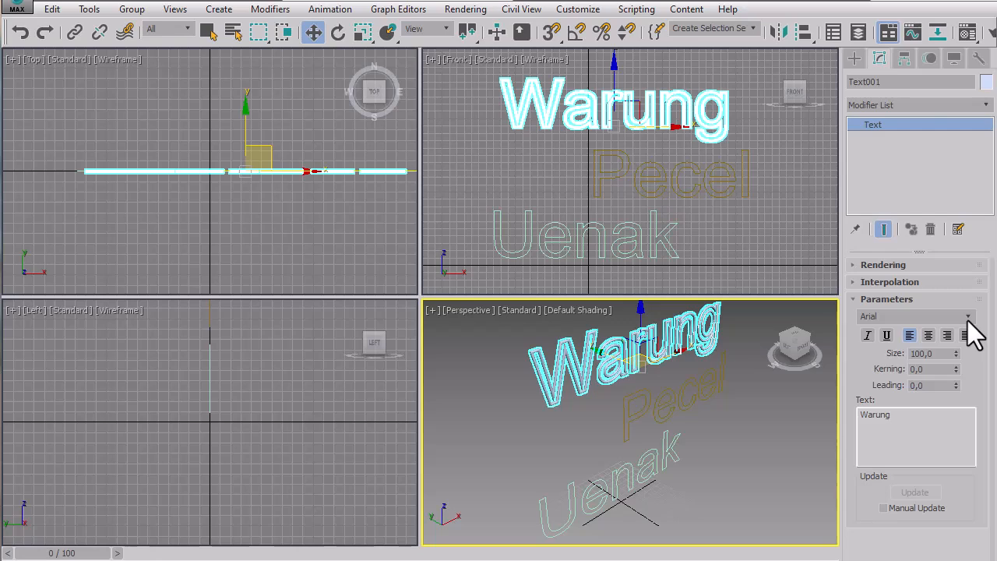
{"action": "left_click", "coordinate": [783, 167]}
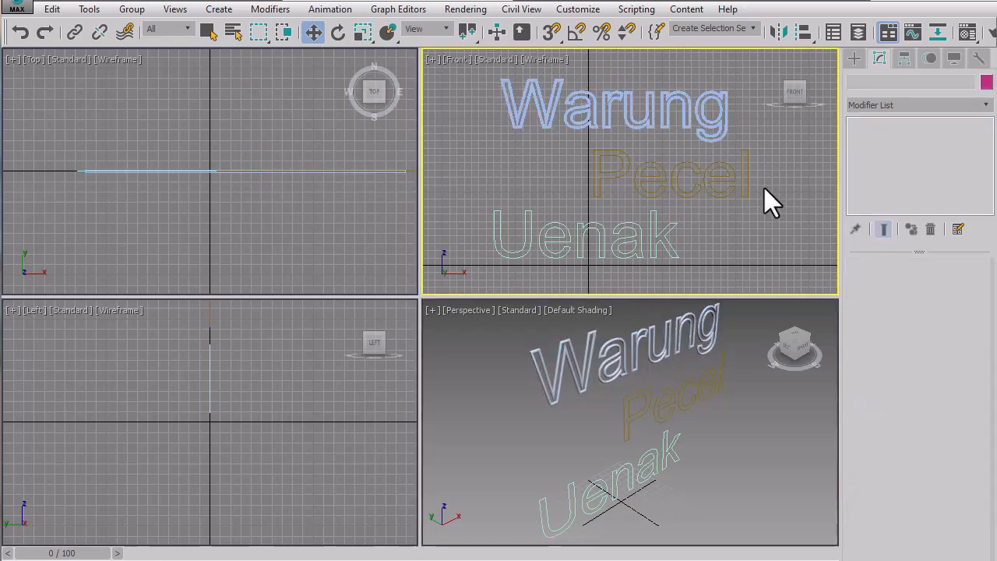
Select "Warung", open the Material Editor clear of the Front and Perspective viewports, and collapse its shader settings.
{"action": "left_click", "coordinate": [723, 196]}
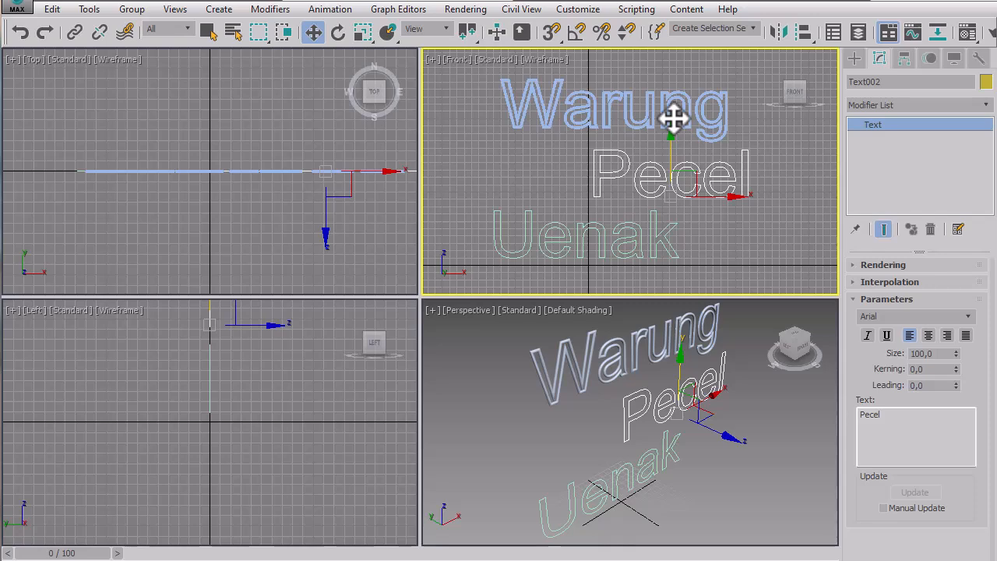
{"action": "left_click", "coordinate": [700, 119]}
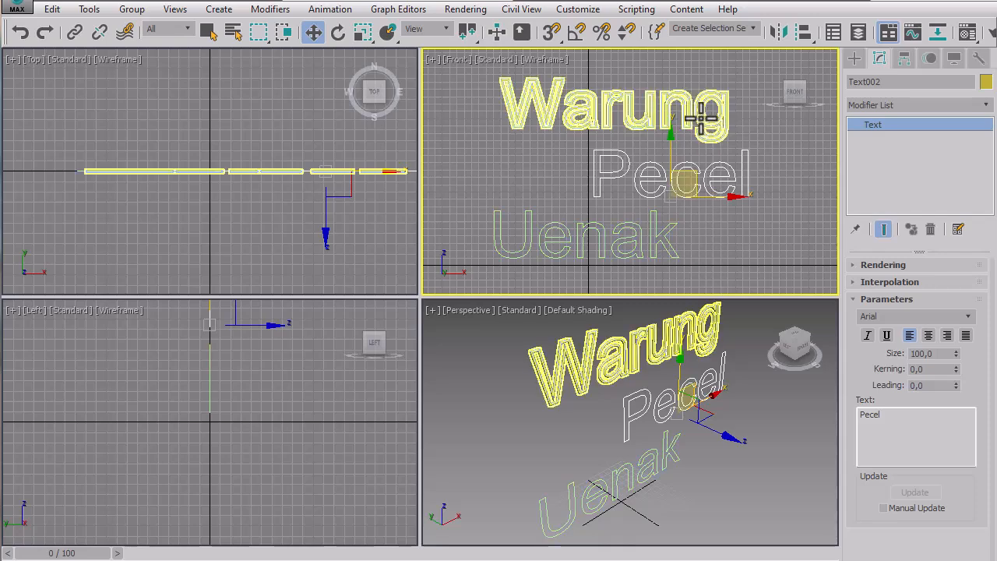
{"action": "left_click", "coordinate": [700, 119]}
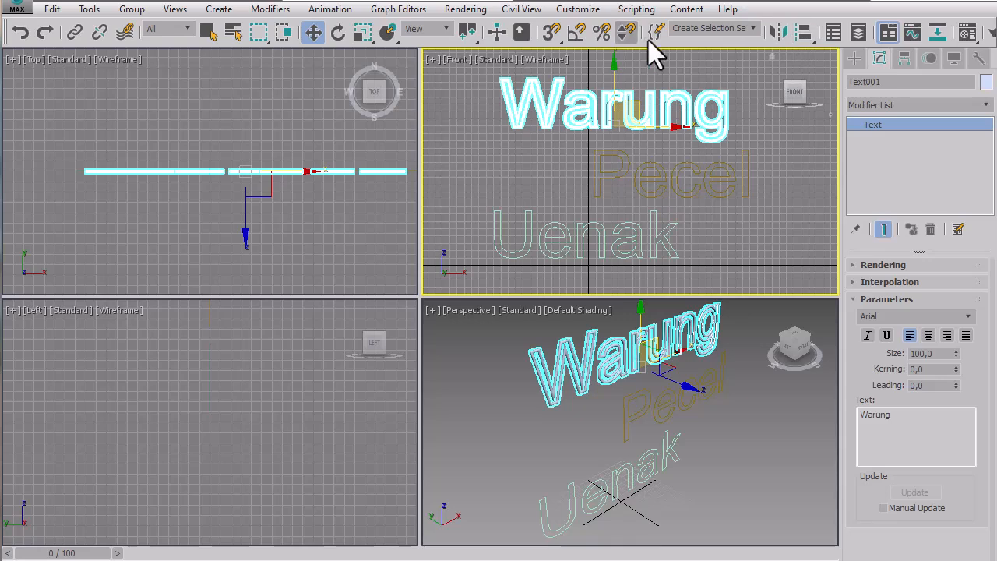
{"action": "left_click_drag", "start_coordinate": [856, 26], "coordinate": [685, 40]}
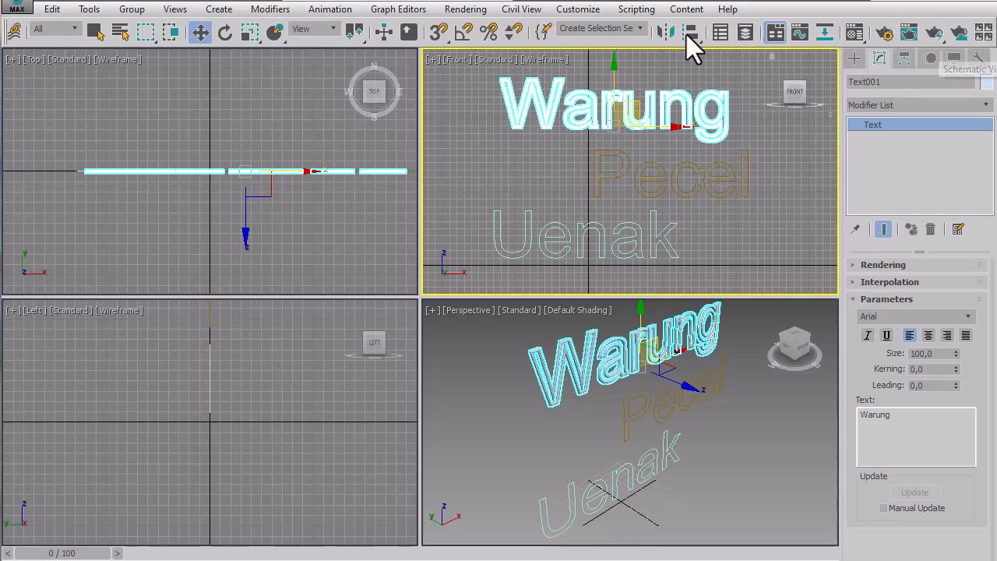
{"action": "left_click", "coordinate": [854, 34]}
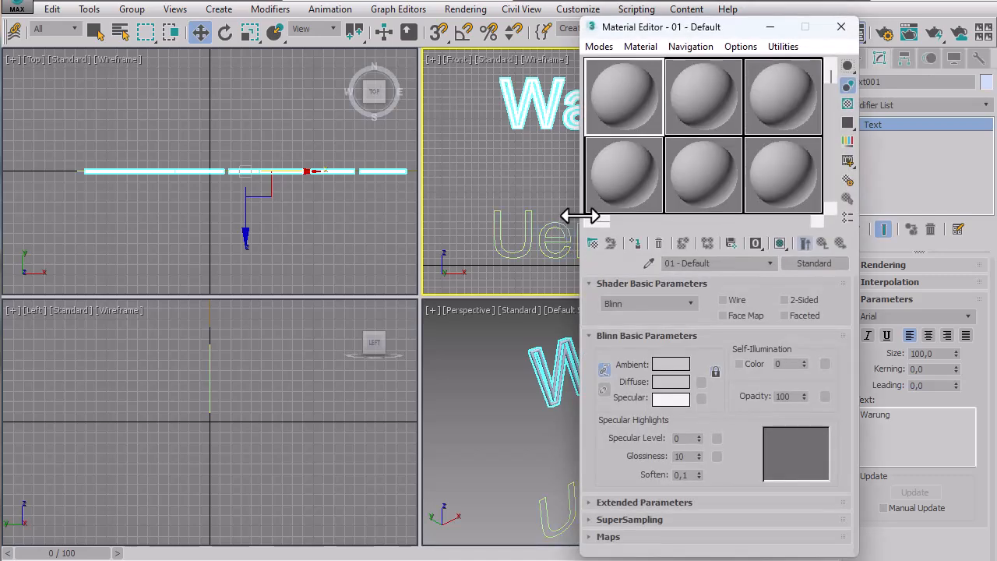
{"action": "left_click_drag", "start_coordinate": [674, 38], "coordinate": [208, 44]}
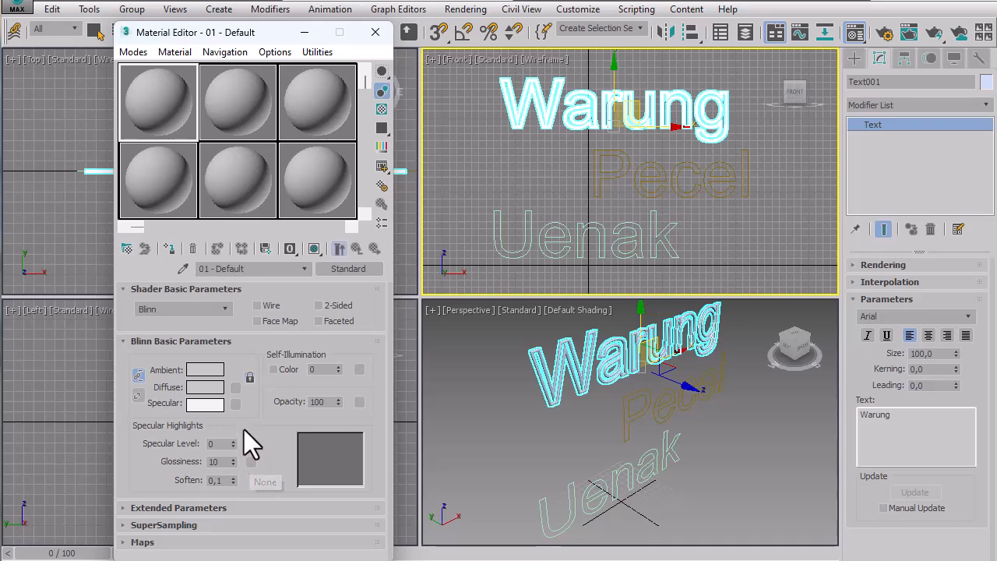
{"action": "left_click", "coordinate": [136, 290]}
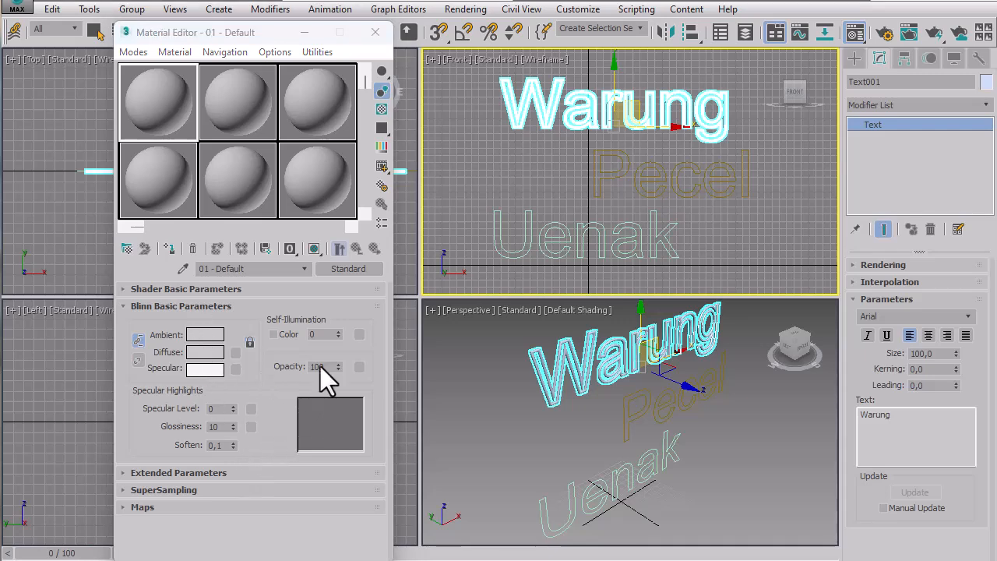
Try a pure red self-illumination color (255, 0, 0) on the first material.
{"action": "left_click", "coordinate": [274, 334]}
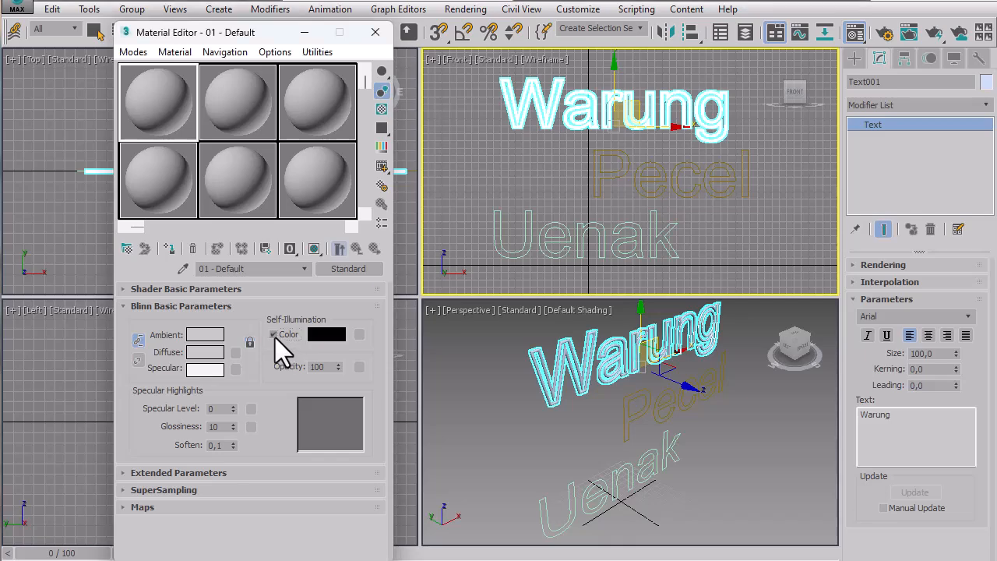
{"action": "left_click", "coordinate": [334, 335]}
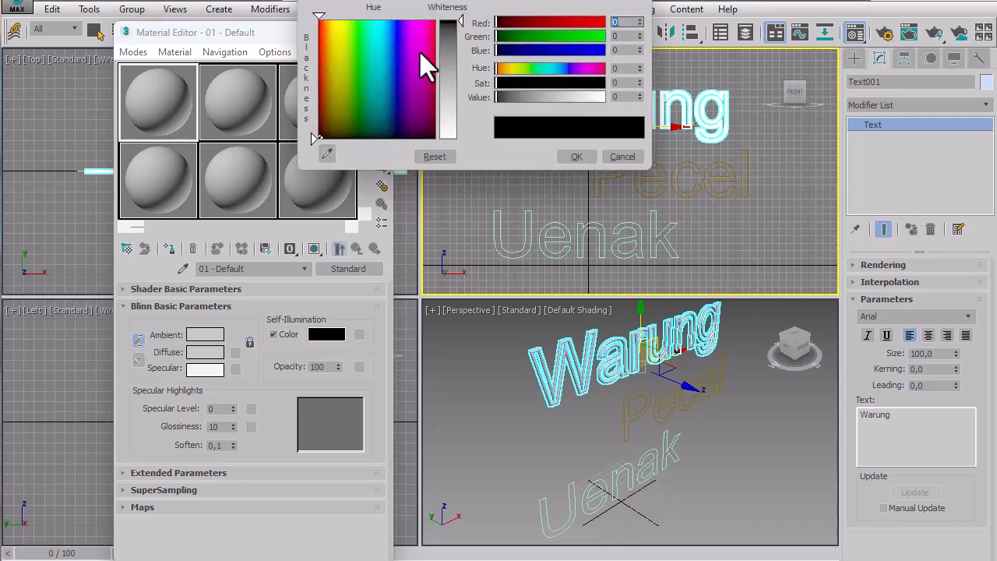
{"action": "left_click", "coordinate": [318, 19]}
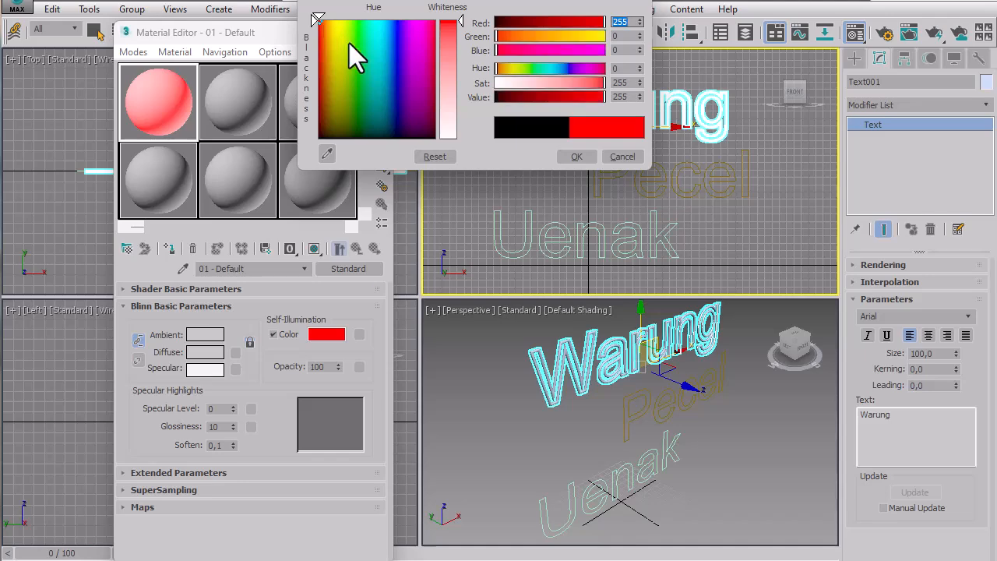
{"action": "left_click", "coordinate": [576, 158]}
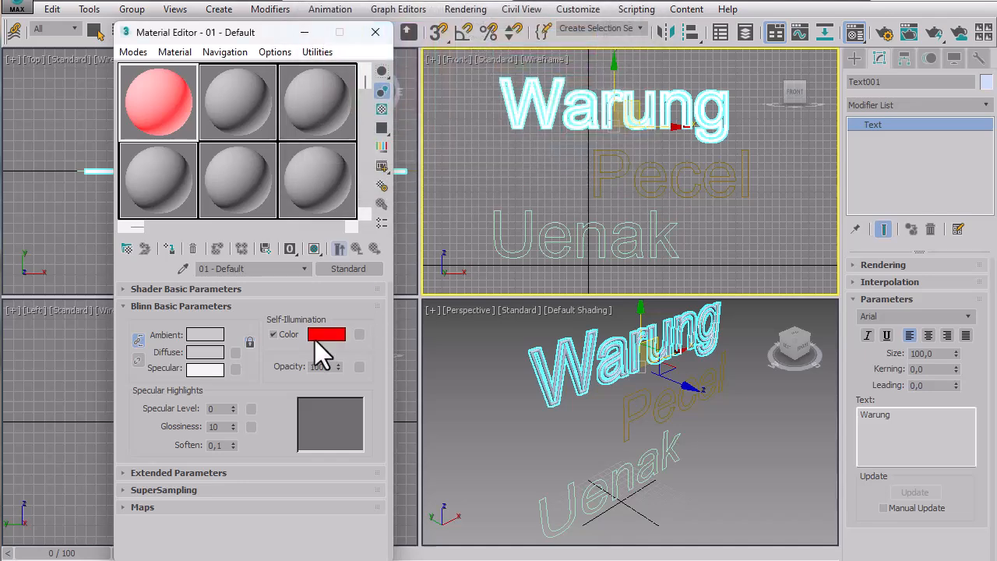
{"action": "left_click", "coordinate": [273, 334]}
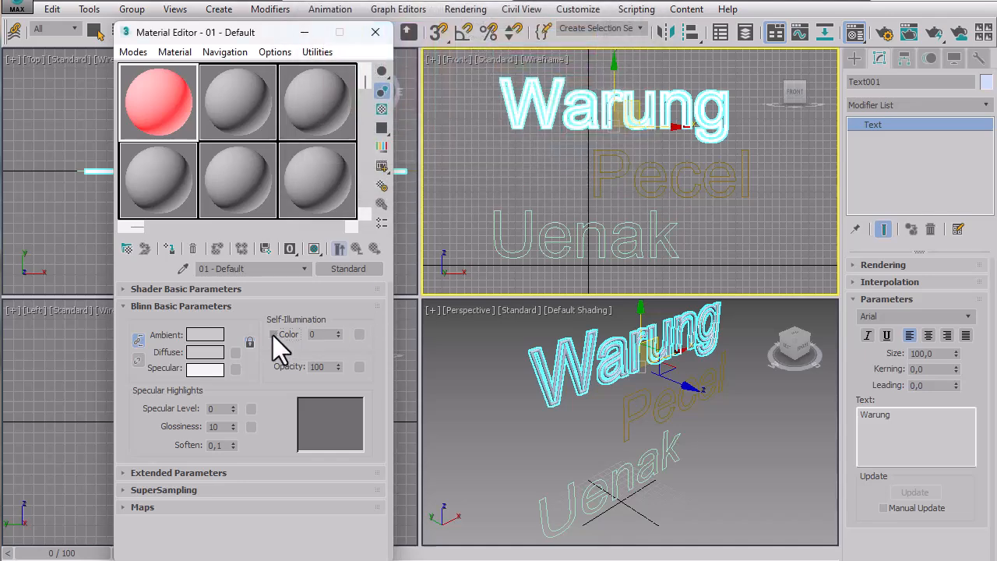
Set the first material's self-illumination amount to 100.
{"action": "double_click", "coordinate": [323, 334]}
{"action": "type", "text": "1"}
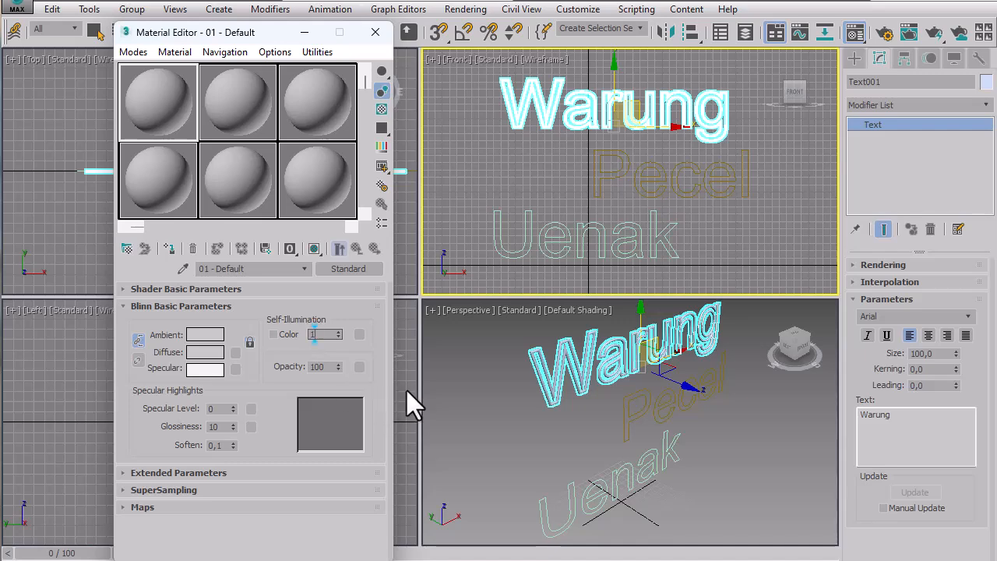
{"action": "type", "text": "00"}
{"action": "key", "text": "Return"}
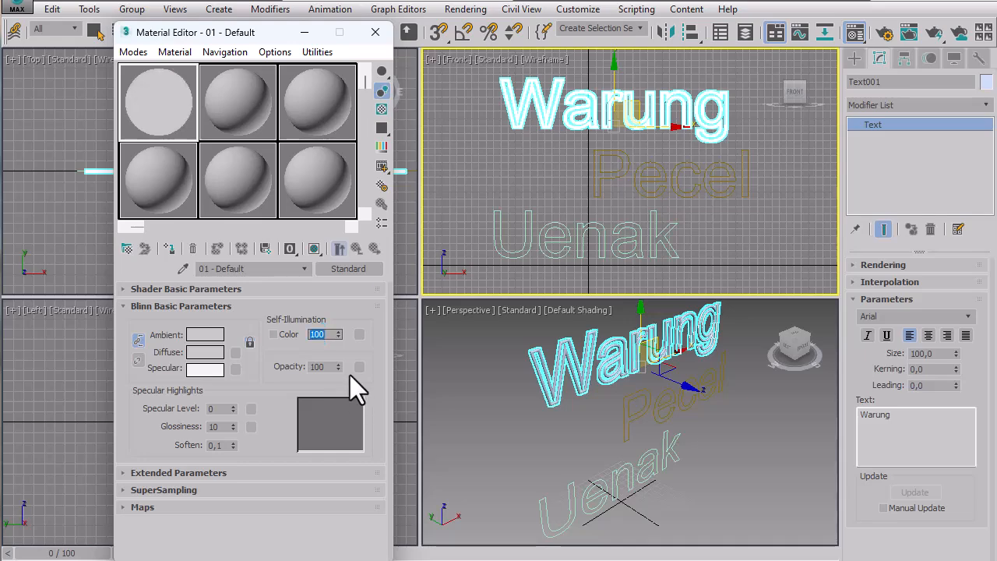
Set the first material's diffuse color to pure red (255, 0, 0).
{"action": "left_click", "coordinate": [205, 352]}
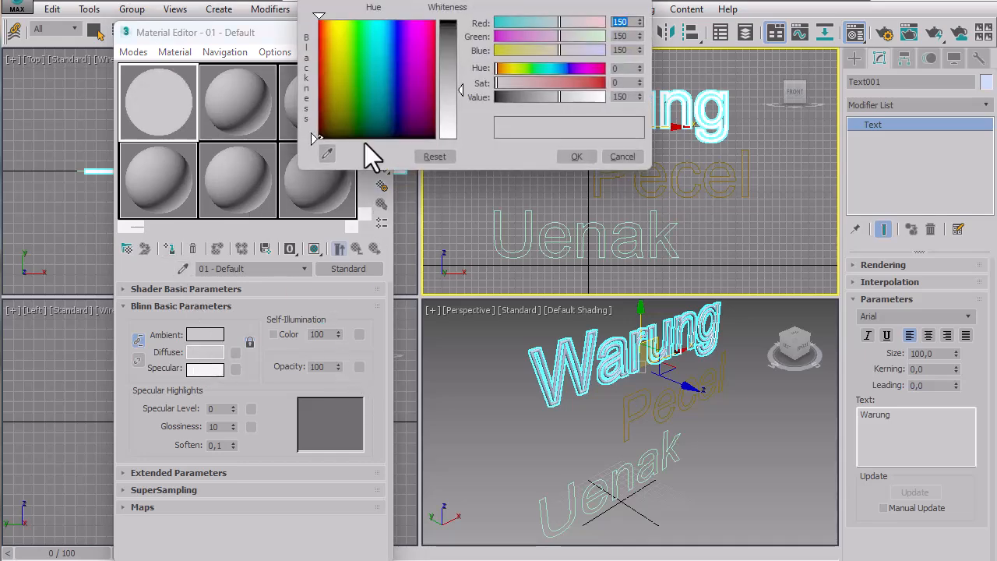
{"action": "left_click", "coordinate": [324, 33]}
{"action": "left_click_drag", "start_coordinate": [323, 32], "coordinate": [318, 20]}
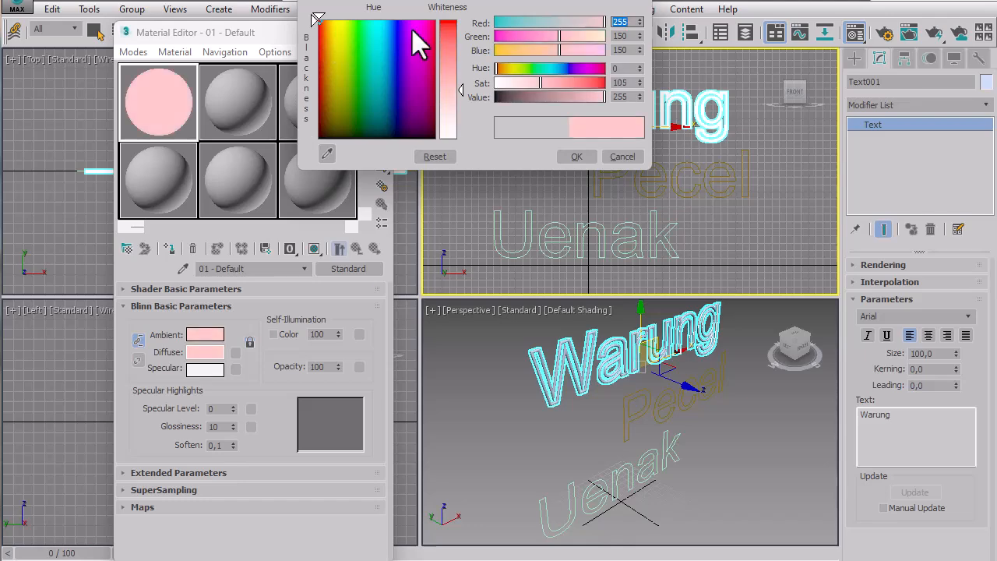
{"action": "left_click_drag", "start_coordinate": [447, 30], "coordinate": [447, 20]}
{"action": "left_click", "coordinate": [576, 157]}
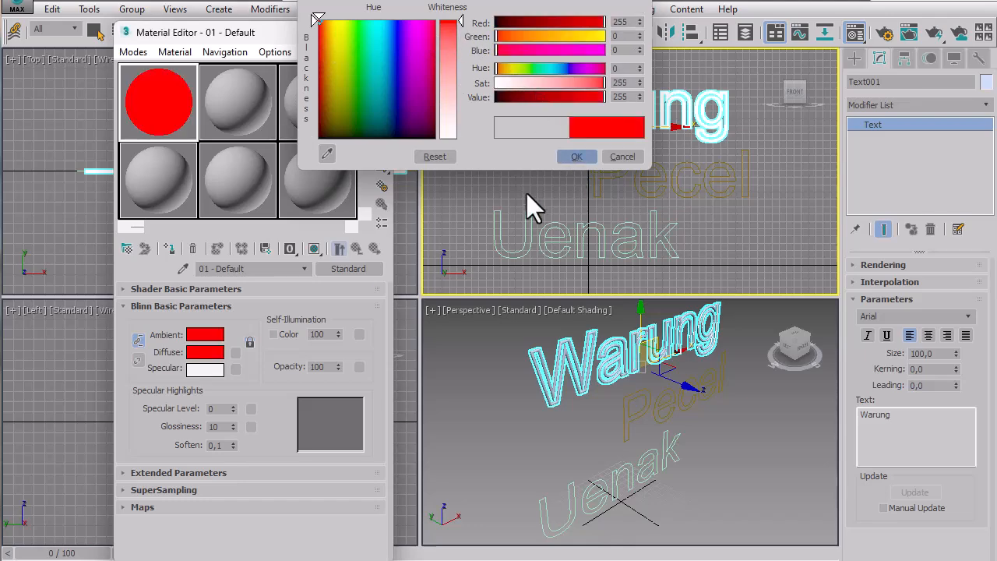
Assign the red self-illuminated material, with colored self-illumination off, to the "Warung" text.
{"action": "left_click", "coordinate": [275, 334]}
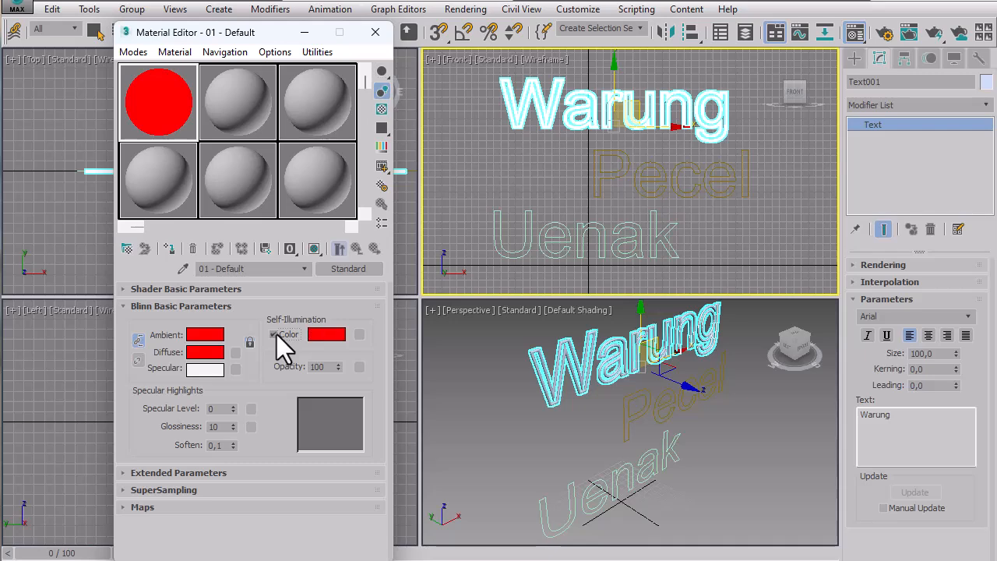
{"action": "left_click", "coordinate": [274, 334]}
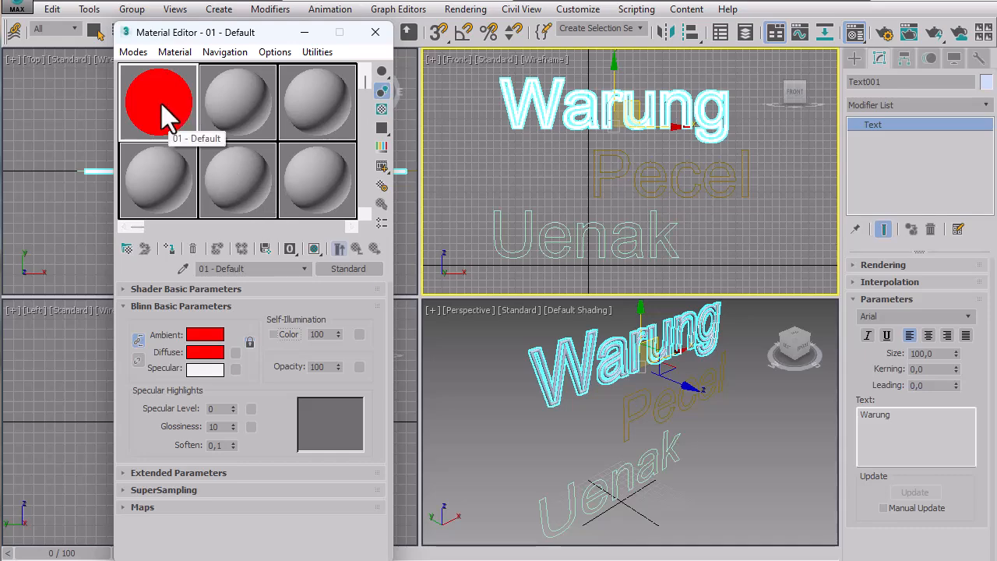
{"action": "left_click_drag", "start_coordinate": [166, 117], "coordinate": [573, 350]}
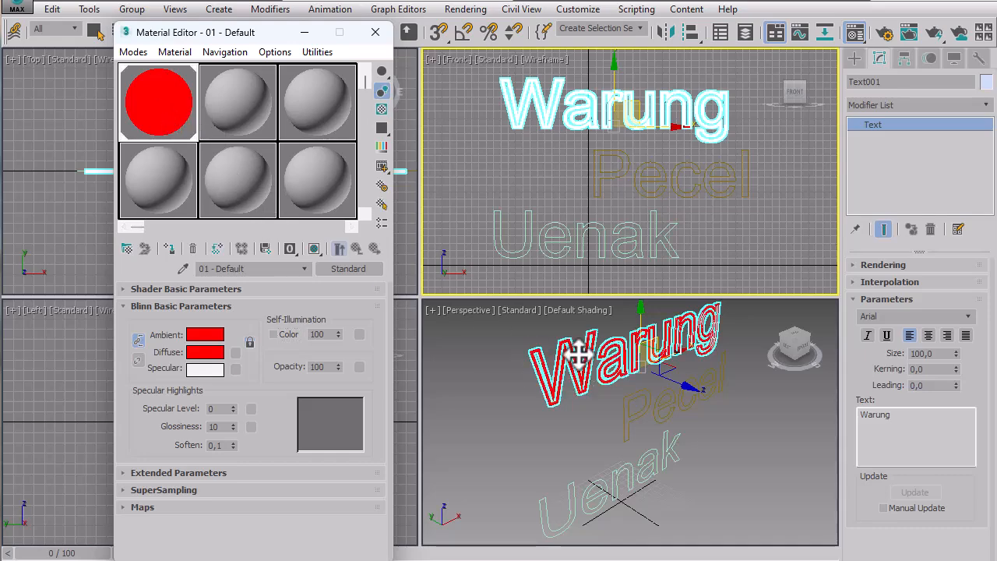
{"action": "left_click", "coordinate": [751, 438]}
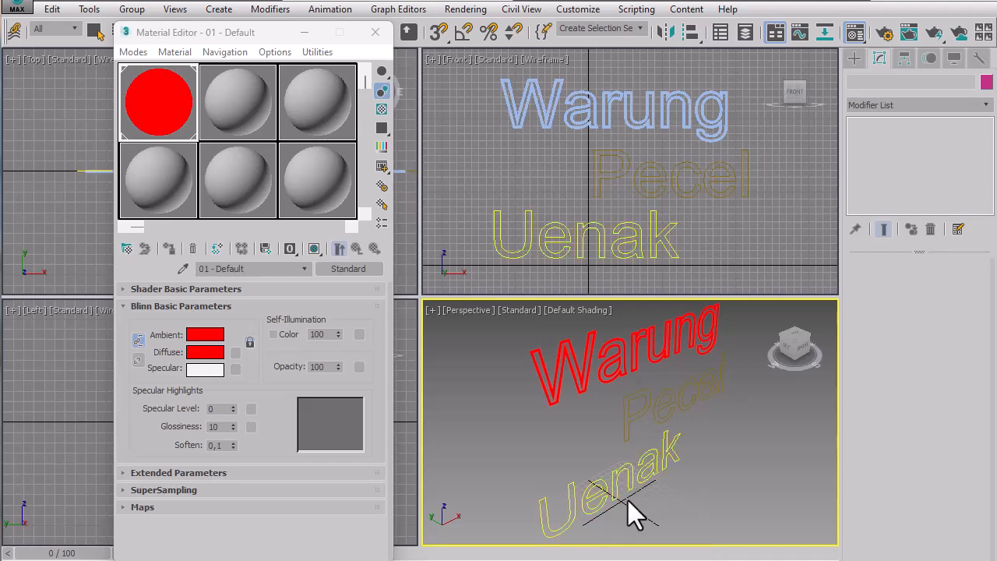
Set the second material's diffuse color to blue (0, 12, 255).
{"action": "left_click", "coordinate": [565, 507]}
{"action": "left_click", "coordinate": [238, 103]}
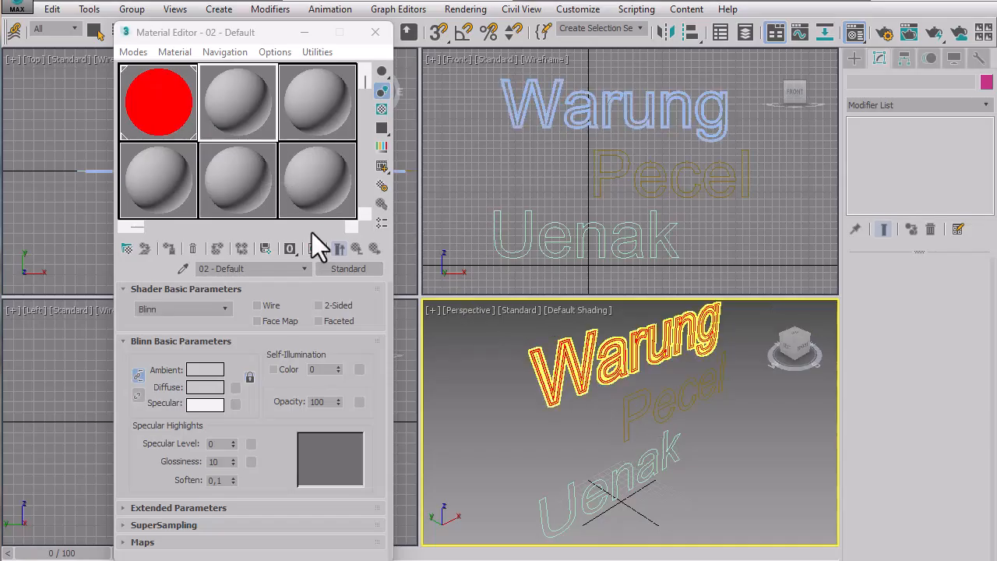
{"action": "left_click", "coordinate": [209, 387]}
{"action": "left_click_drag", "start_coordinate": [420, 71], "coordinate": [443, 20]}
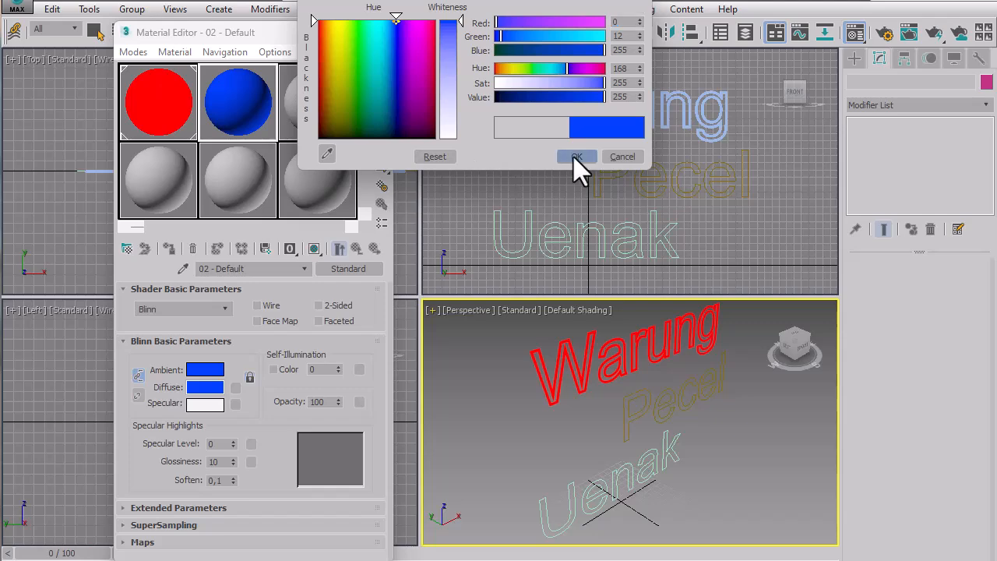
{"action": "left_click", "coordinate": [576, 156]}
Set the blue material's self-illumination amount to 100 and assign it to the "Pecel" text.
{"action": "double_click", "coordinate": [315, 369]}
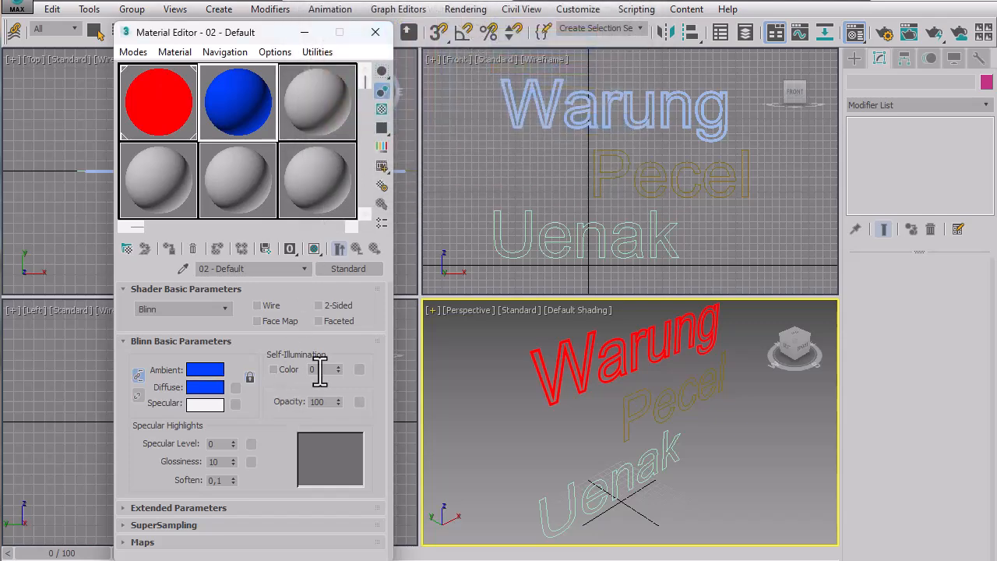
{"action": "type", "text": "100"}
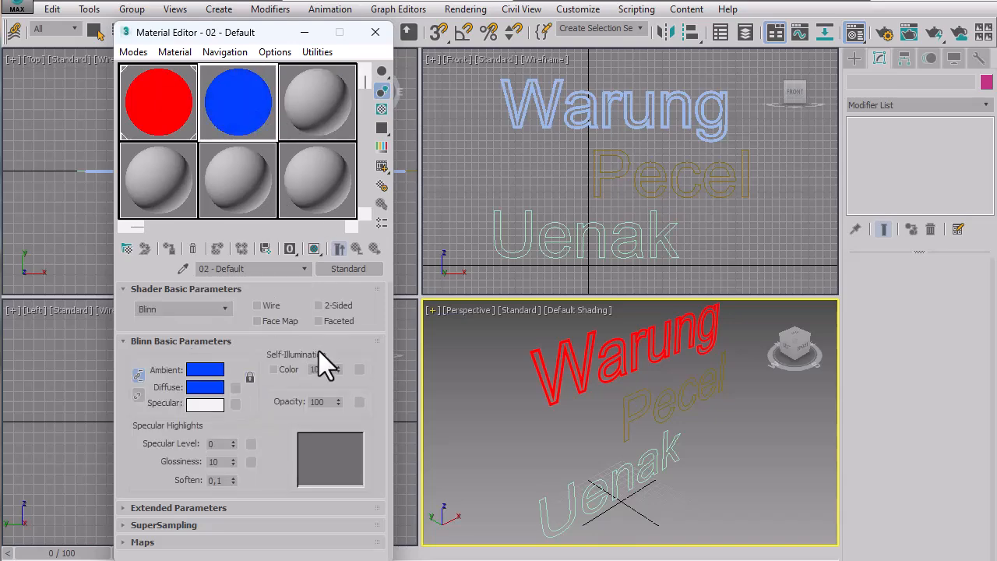
{"action": "left_click_drag", "start_coordinate": [221, 94], "coordinate": [629, 432]}
Enable the "Pecel" text in the renderer and viewport with a radial thickness of 3.
{"action": "left_click", "coordinate": [652, 407]}
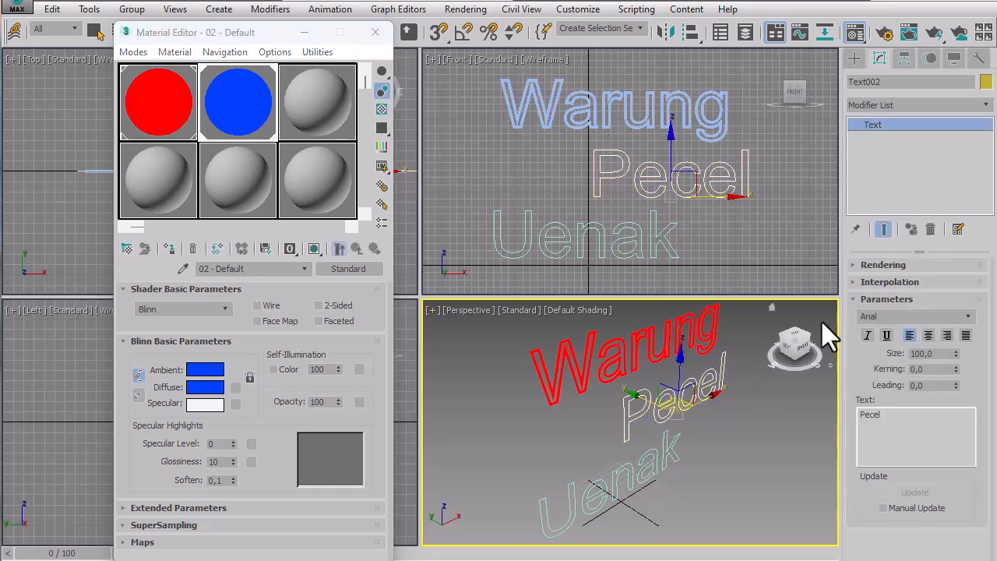
{"action": "left_click", "coordinate": [882, 267]}
{"action": "left_click", "coordinate": [864, 281]}
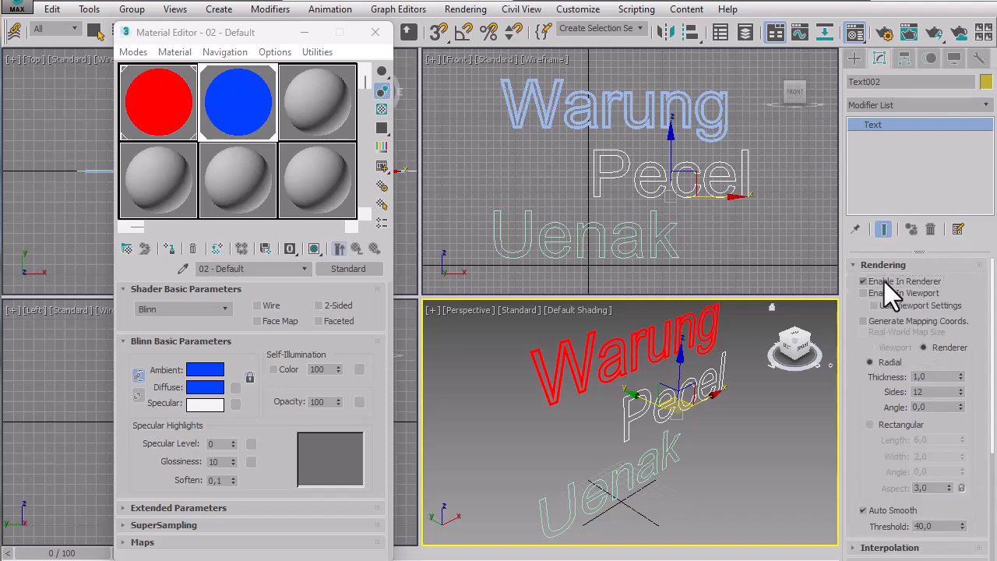
{"action": "left_click", "coordinate": [888, 294]}
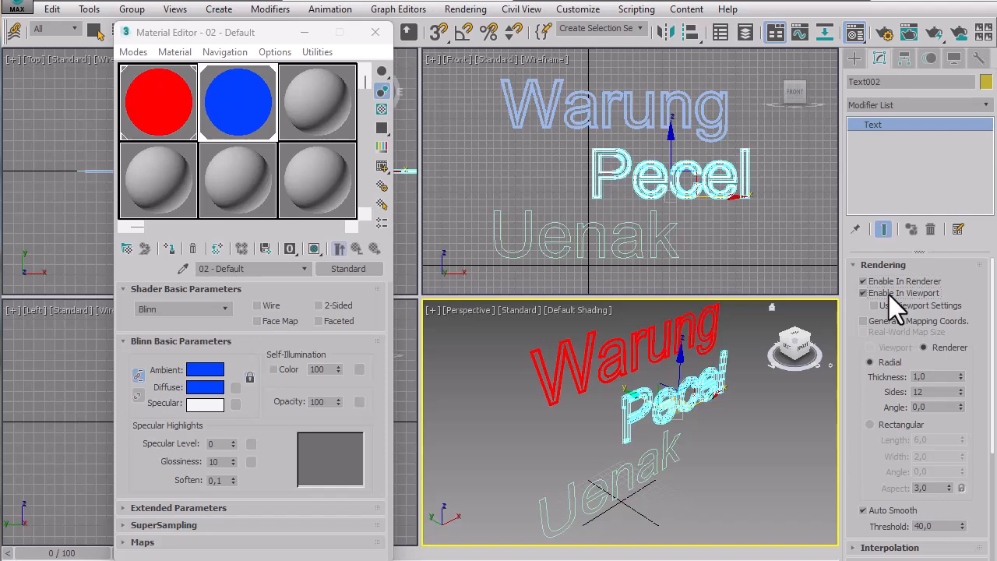
{"action": "double_click", "coordinate": [945, 377]}
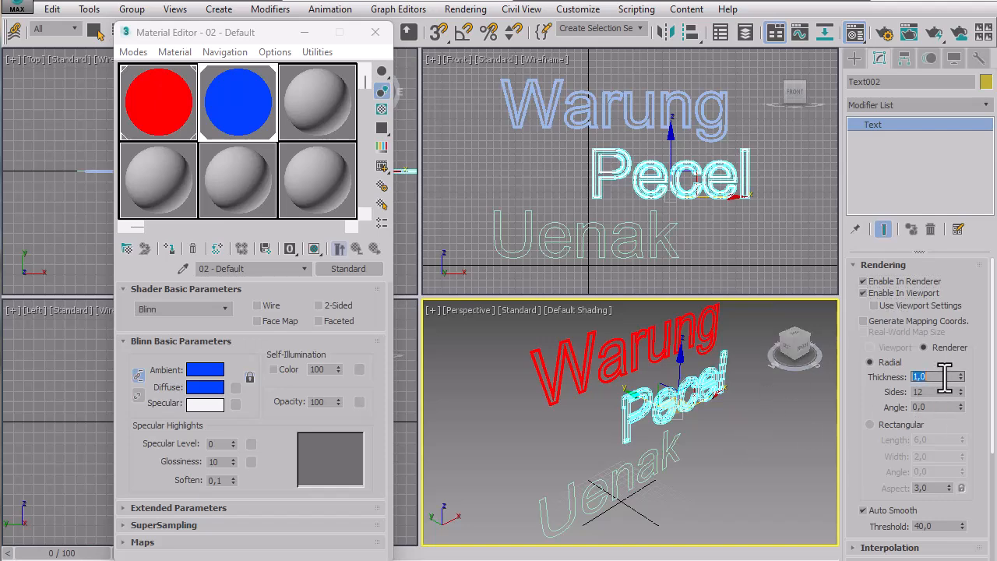
{"action": "type", "text": "3"}
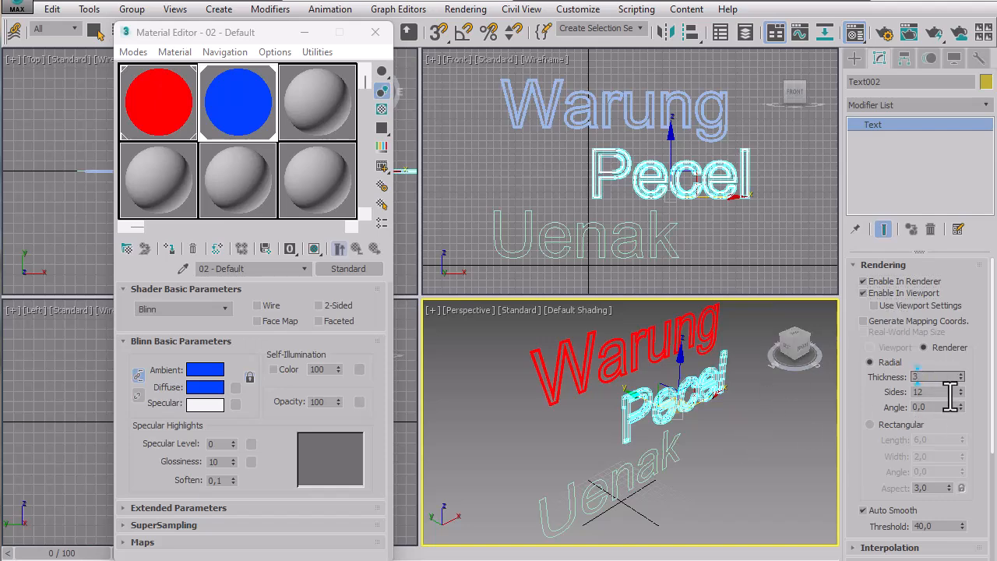
{"action": "key", "text": "Return"}
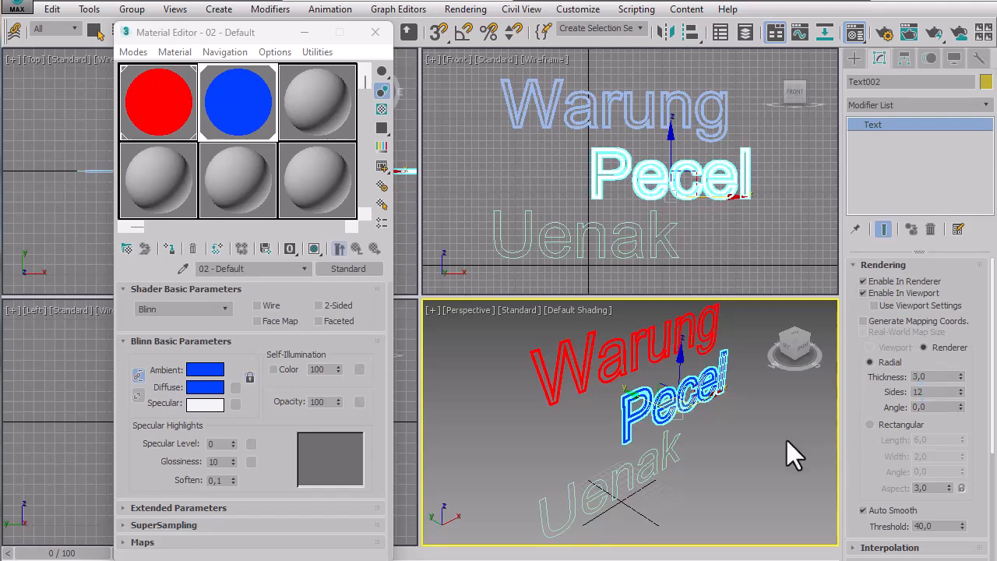
{"action": "left_click", "coordinate": [787, 440]}
With the "Uenak" text selected, set the third material's diffuse color to yellow (234, 255, 0).
{"action": "left_click", "coordinate": [667, 455]}
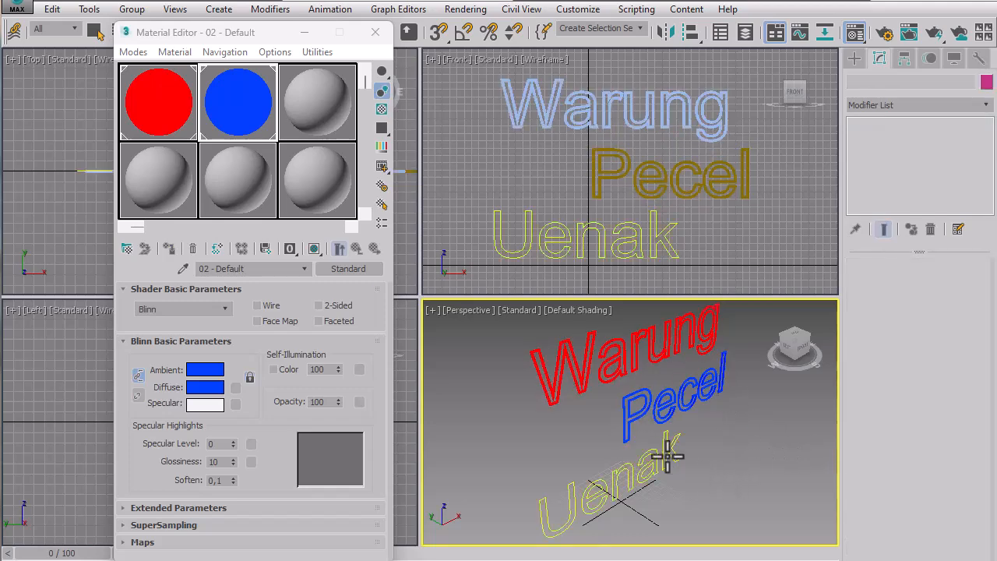
{"action": "left_click", "coordinate": [667, 455]}
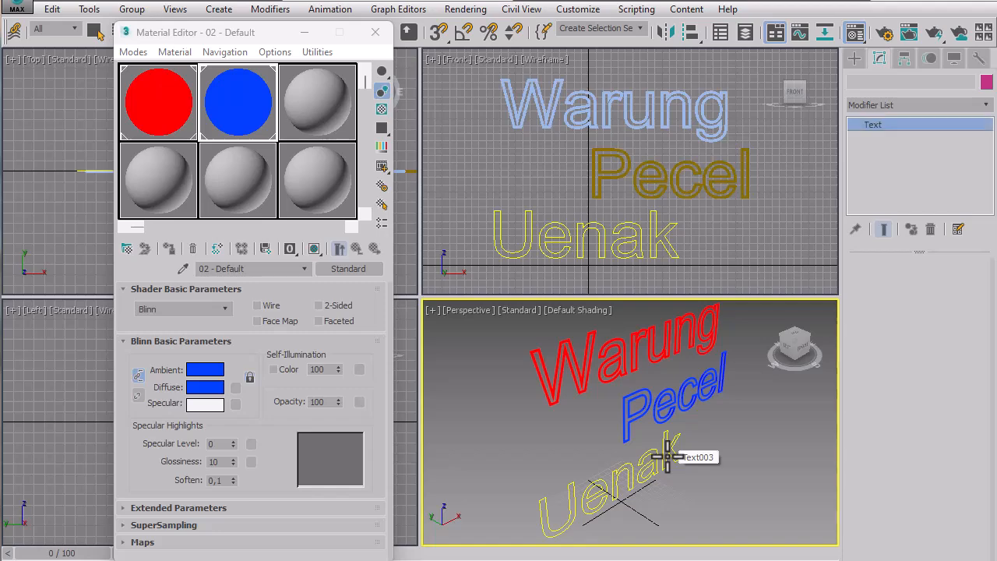
{"action": "left_click", "coordinate": [326, 108]}
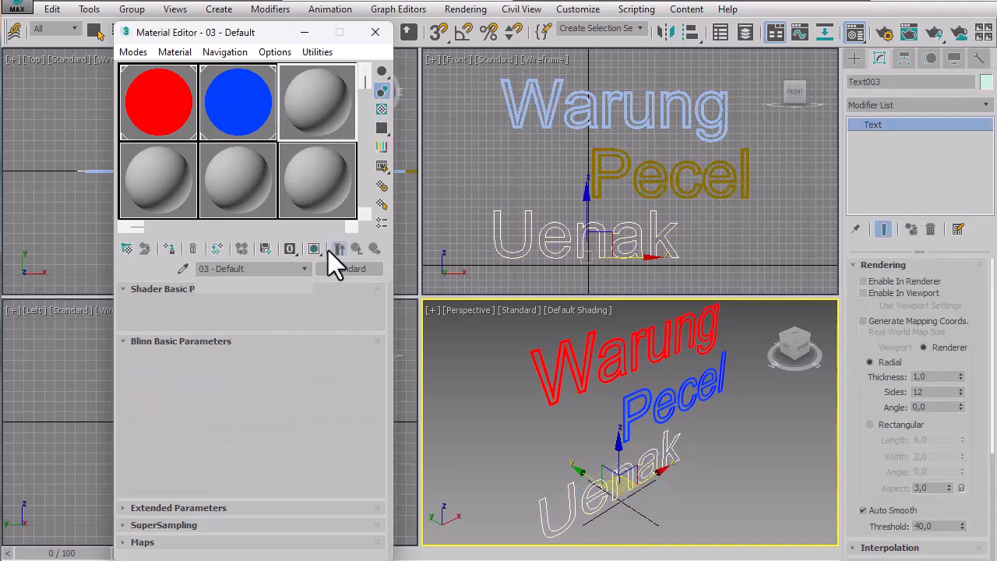
{"action": "left_click", "coordinate": [208, 387]}
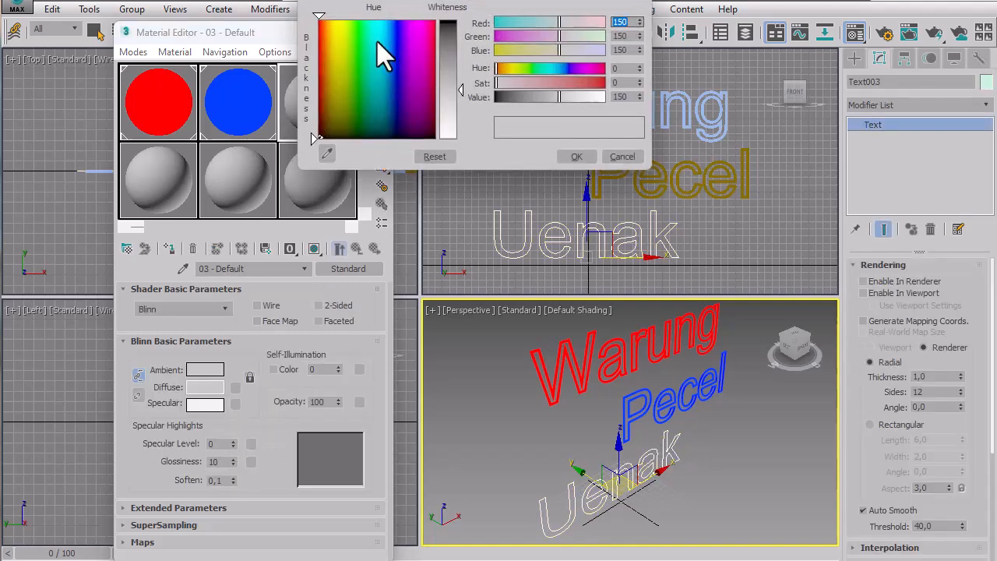
{"action": "left_click_drag", "start_coordinate": [340, 23], "coordinate": [345, 137]}
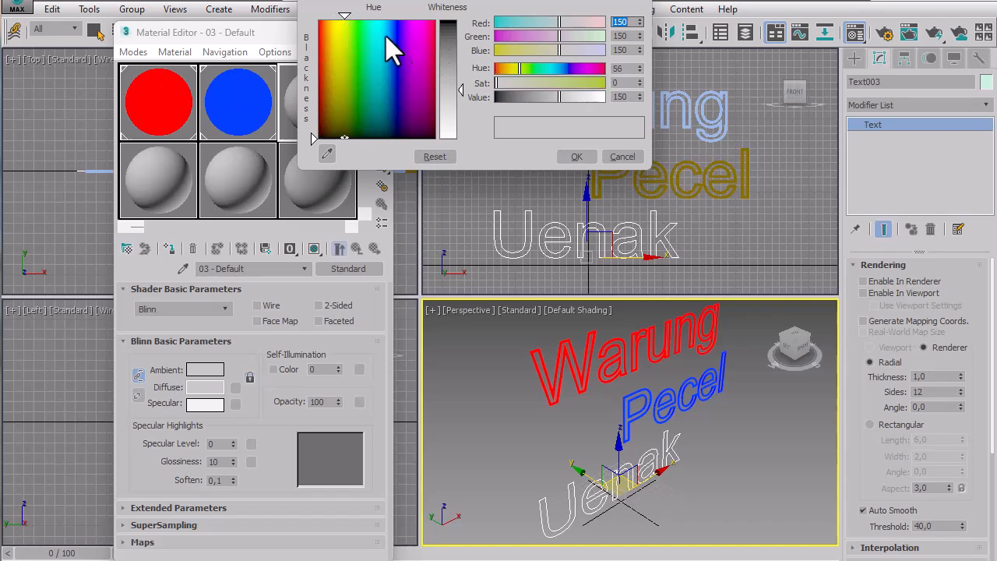
{"action": "left_click_drag", "start_coordinate": [335, 28], "coordinate": [339, 20]}
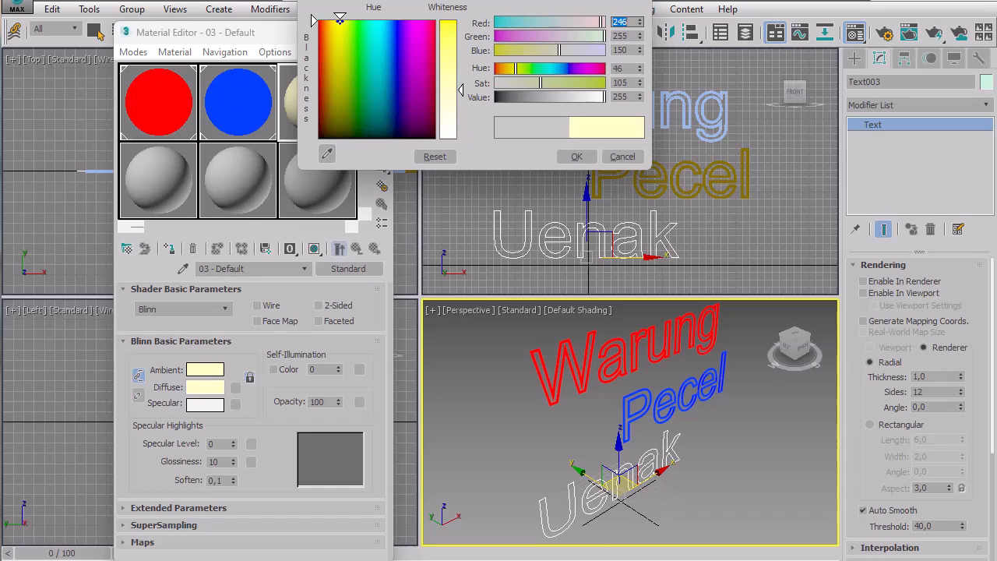
{"action": "left_click_drag", "start_coordinate": [445, 37], "coordinate": [446, 21]}
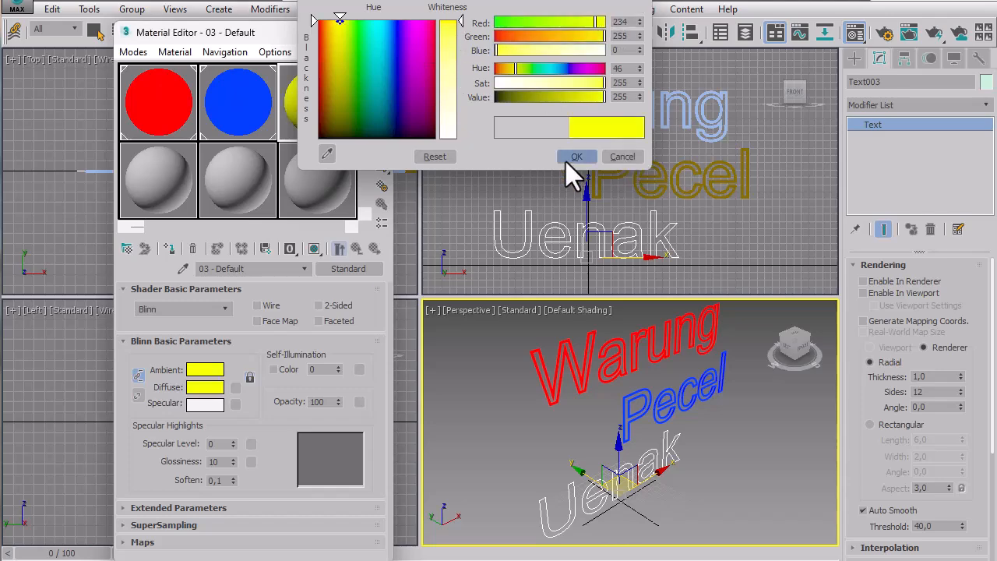
{"action": "left_click", "coordinate": [566, 160]}
Set the yellow material's self-illumination amount to 100 and assign it to the "Uenak" text.
{"action": "double_click", "coordinate": [329, 370]}
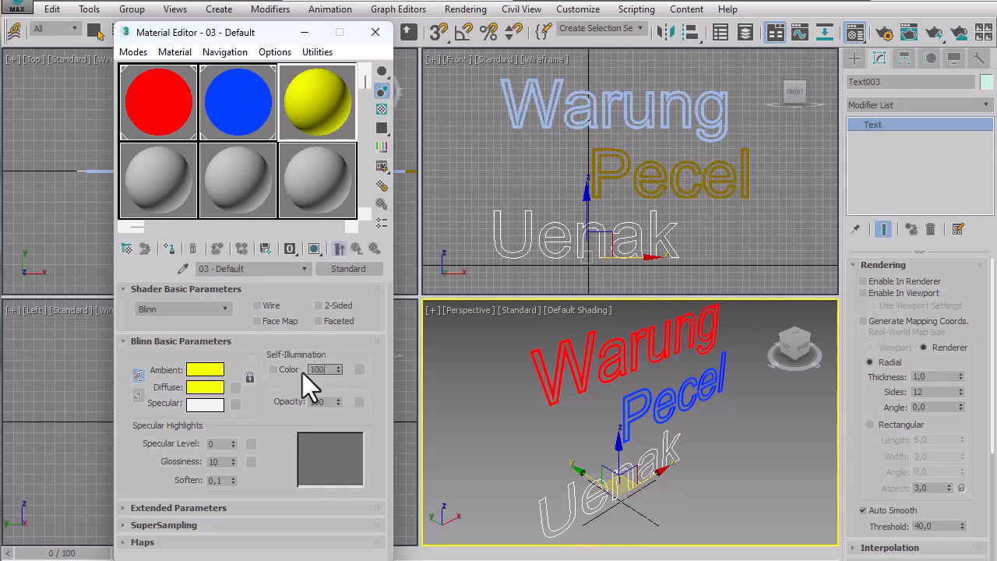
{"action": "key", "text": "Return"}
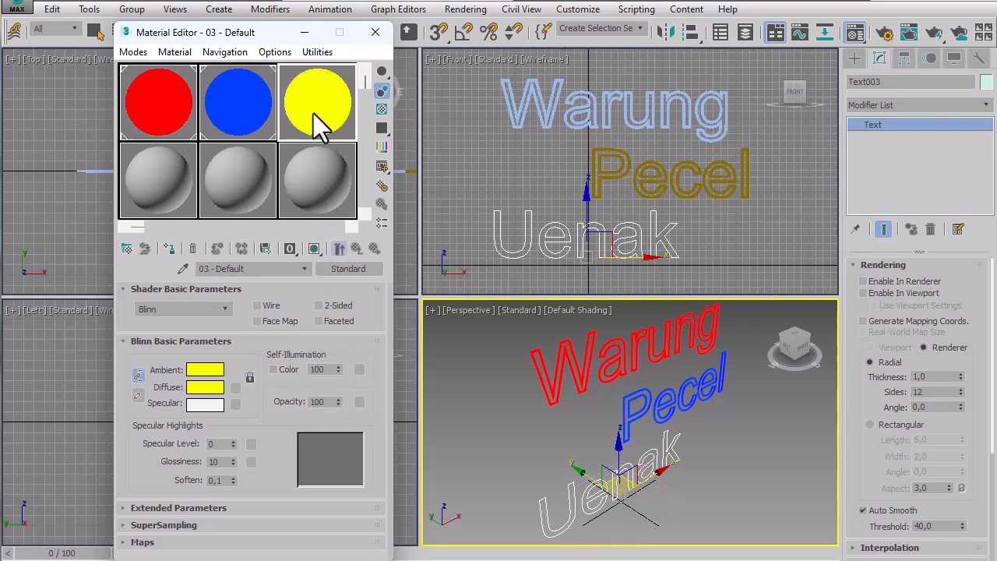
{"action": "left_click_drag", "start_coordinate": [314, 115], "coordinate": [599, 488]}
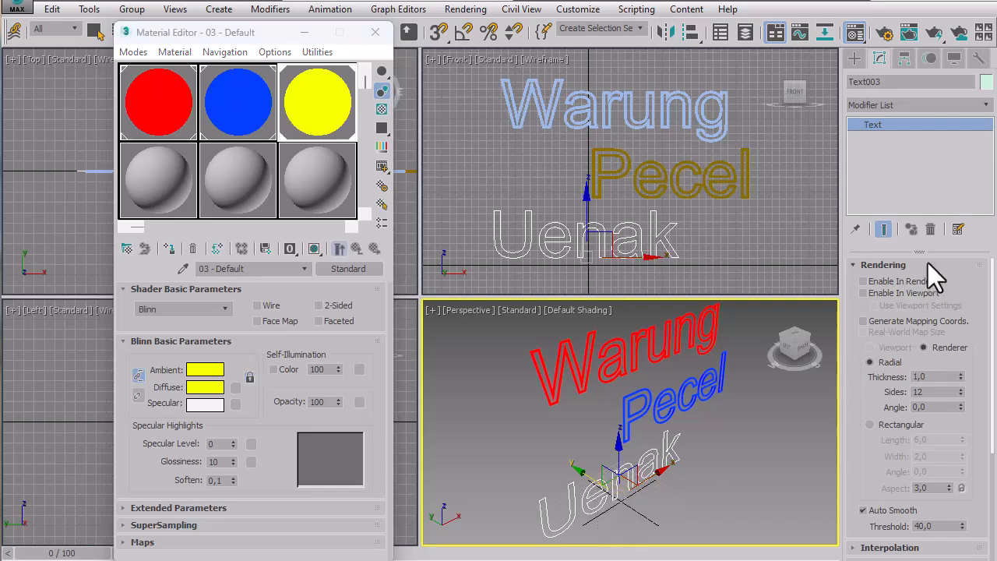
Enable the "Uenak" text in the renderer and viewport with a radial thickness of 3.
{"action": "left_click", "coordinate": [921, 281]}
{"action": "left_click", "coordinate": [914, 295]}
{"action": "double_click", "coordinate": [936, 376]}
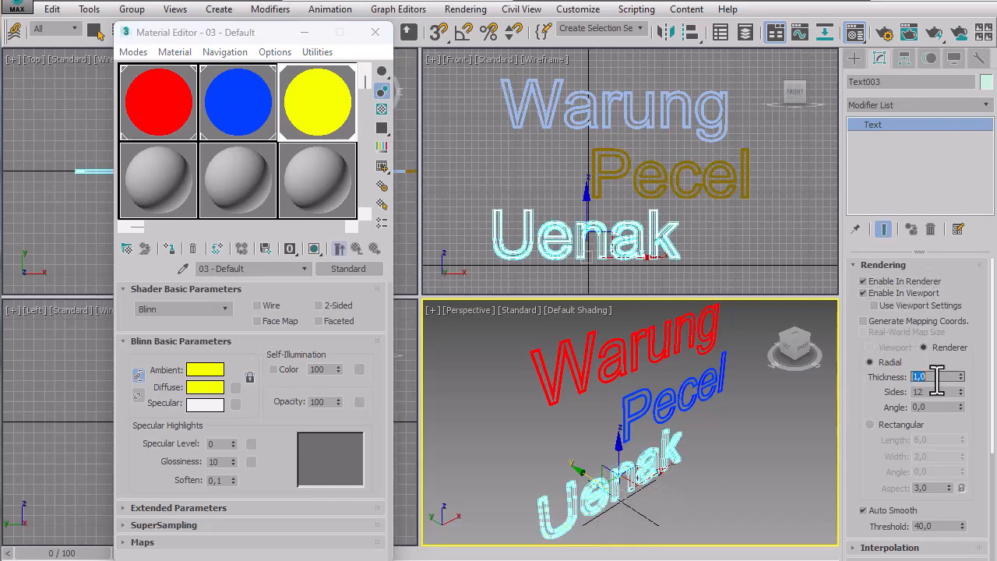
{"action": "type", "text": "5"}
{"action": "key", "text": "Return"}
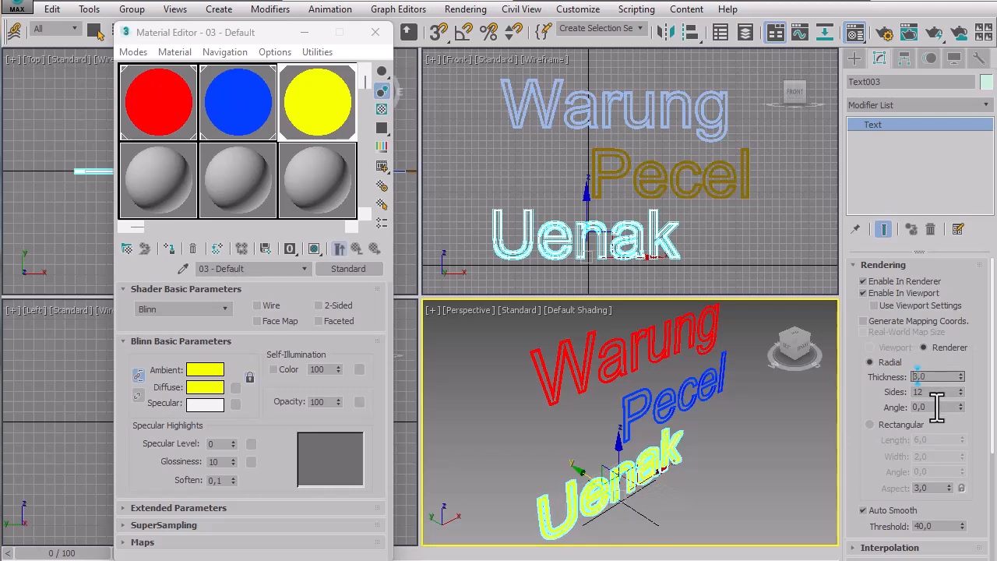
{"action": "left_click", "coordinate": [727, 469]}
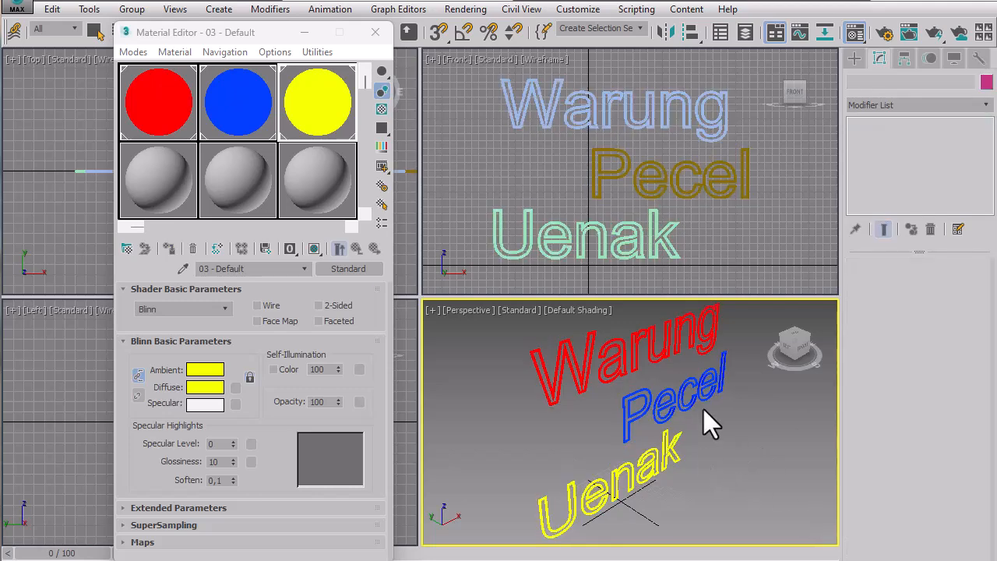
Close the Material Editor and leave all three texts deselected.
{"action": "left_click", "coordinate": [375, 33]}
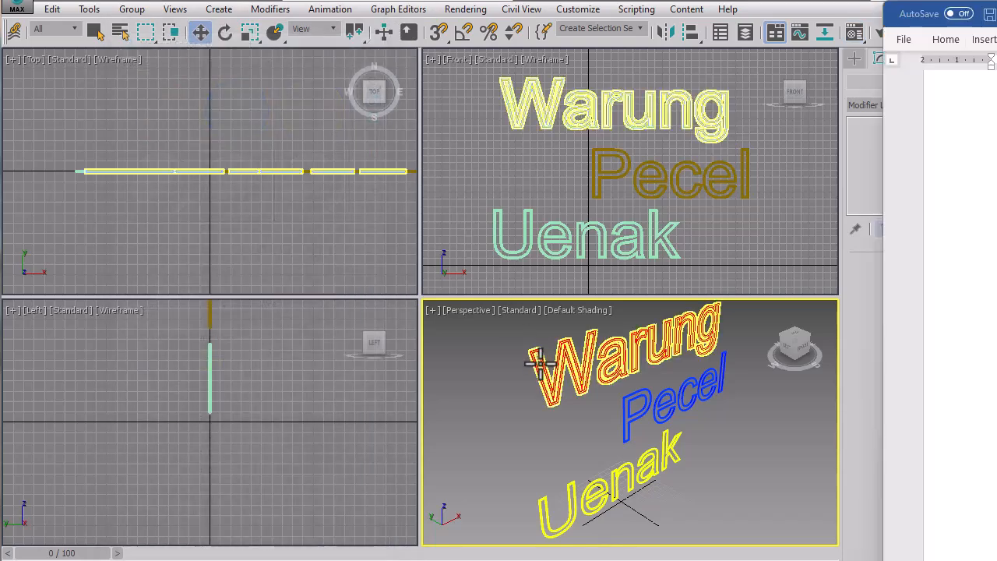
{"action": "left_click", "coordinate": [534, 351]}
{"action": "left_click", "coordinate": [768, 442]}
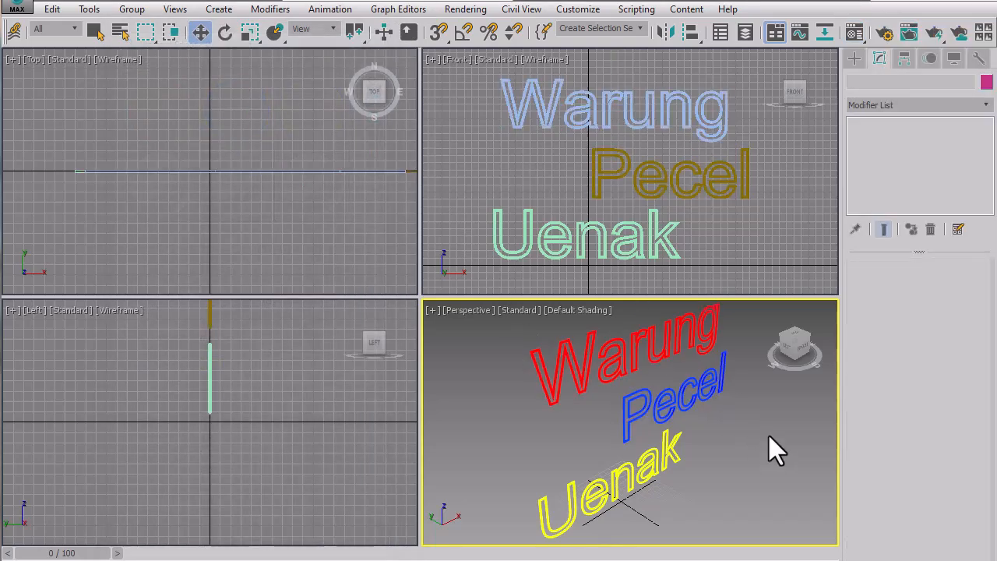
Render the Perspective view in the Rendered Frame Window.
{"action": "left_click", "coordinate": [951, 37]}
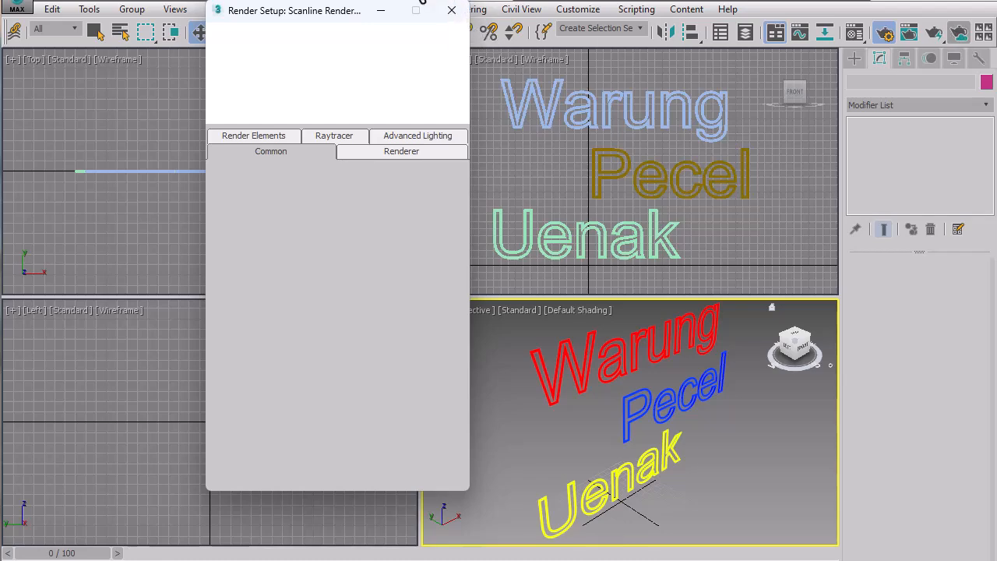
{"action": "left_click", "coordinate": [452, 9]}
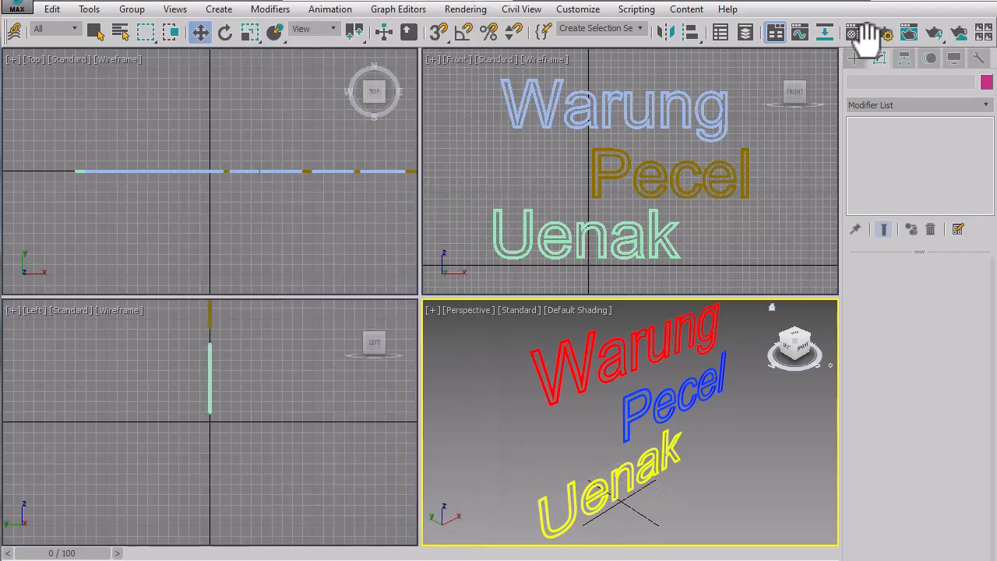
{"action": "left_click", "coordinate": [909, 36]}
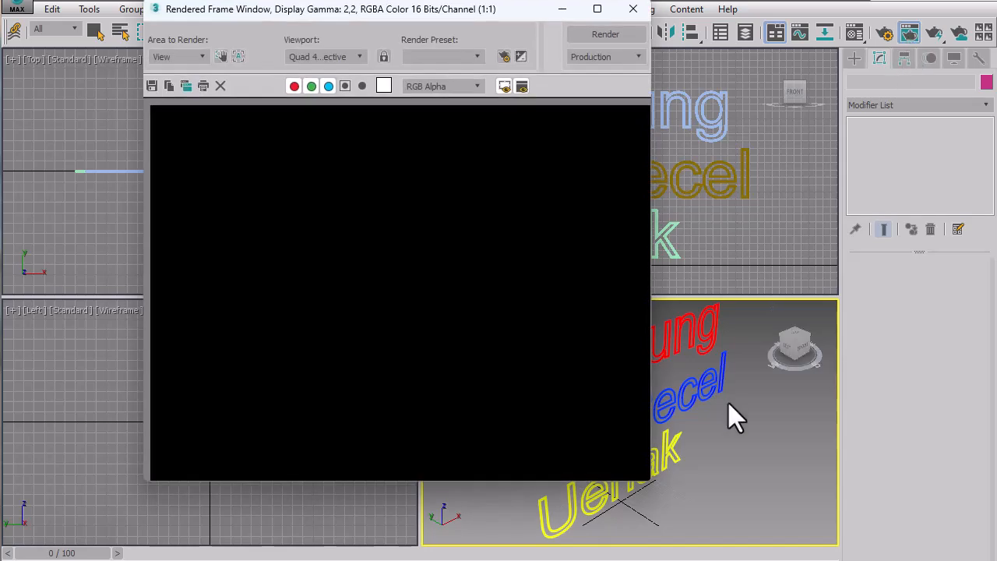
{"action": "left_click", "coordinate": [585, 31]}
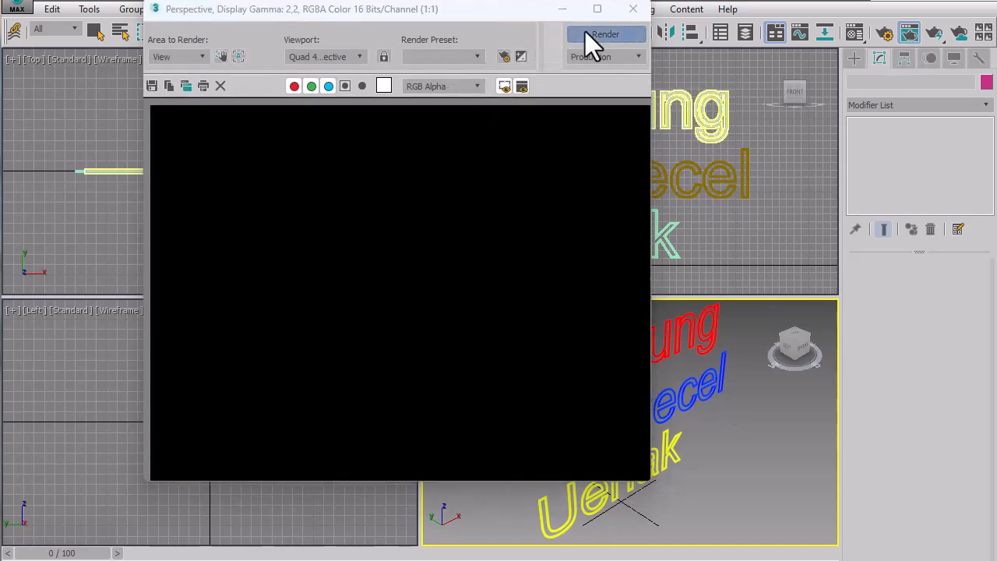
{"action": "left_click_drag", "start_coordinate": [503, 15], "coordinate": [405, 23]}
{"action": "left_click", "coordinate": [511, 15]}
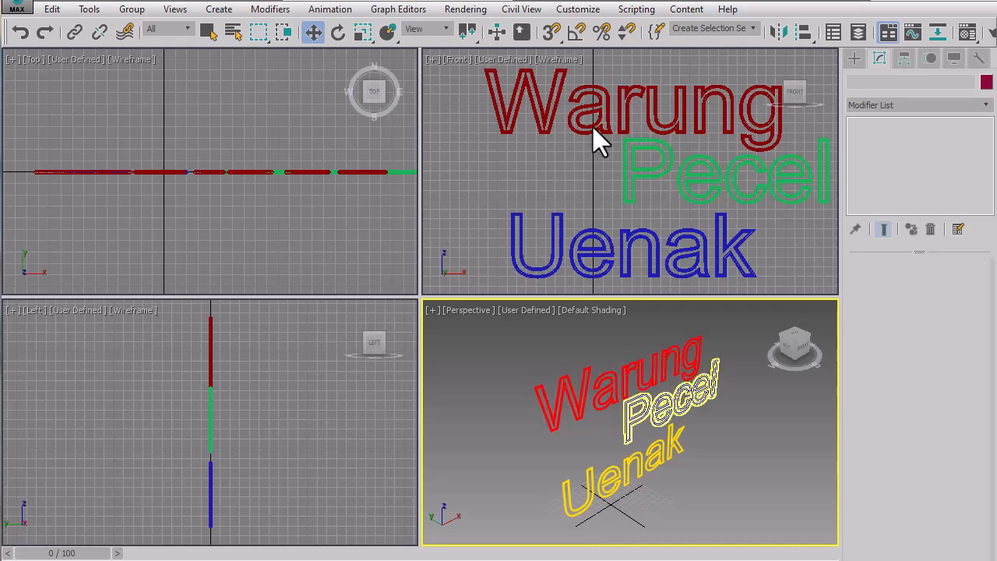
{"action": "left_click", "coordinate": [17, 6]}
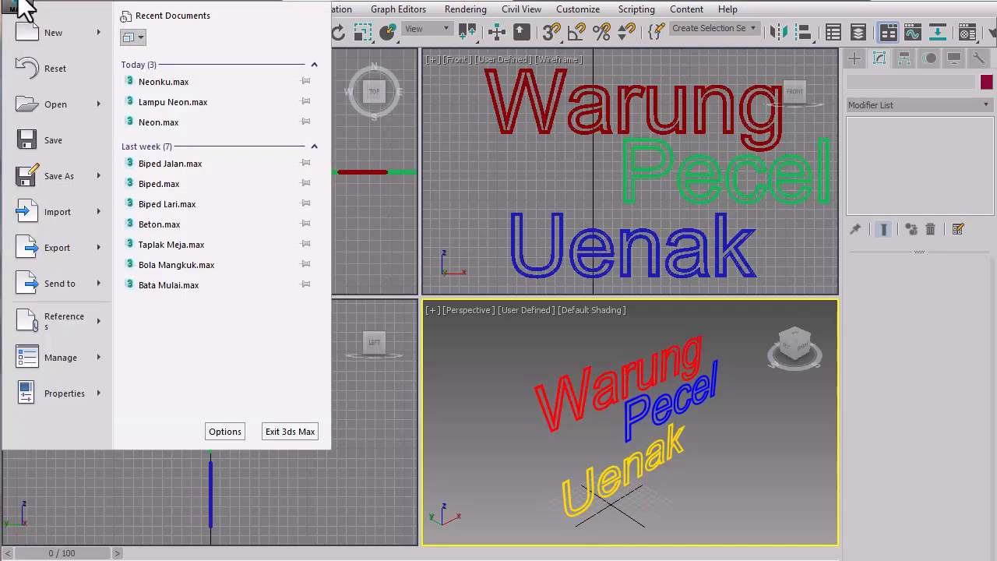
{"action": "left_click", "coordinate": [70, 178]}
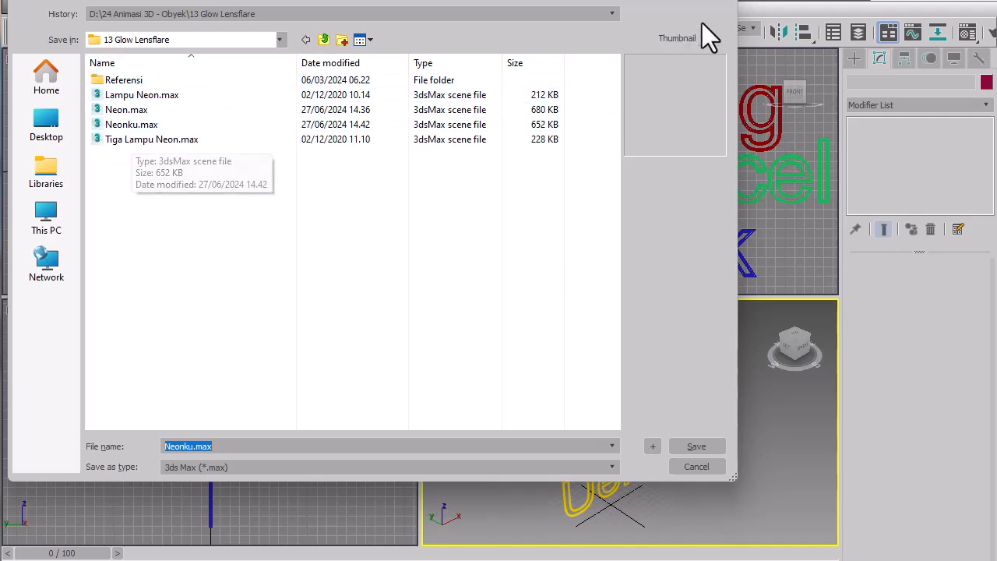
{"action": "left_click", "coordinate": [731, 6]}
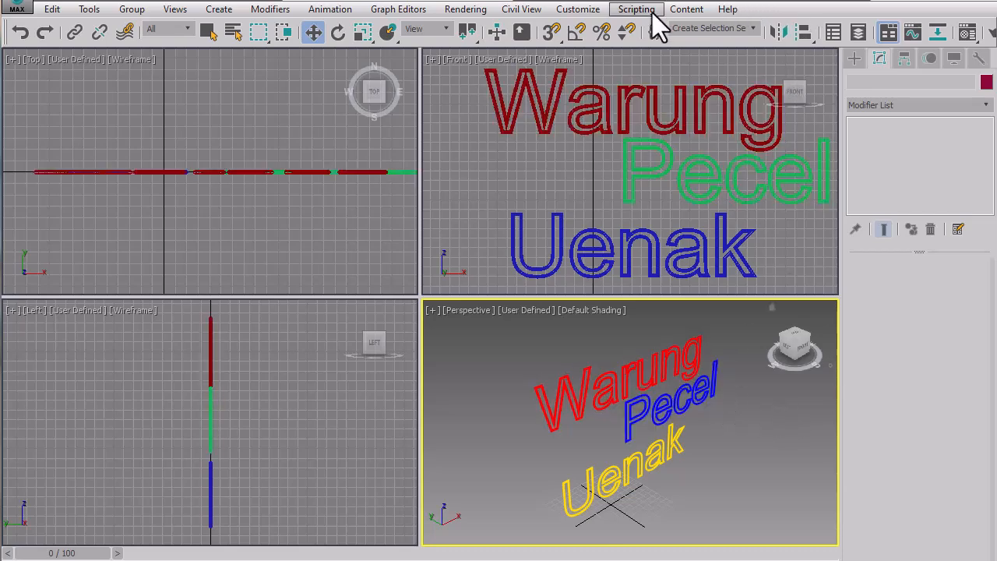
Check the installed display driver in the viewport preferences and close the preferences.
{"action": "left_click", "coordinate": [580, 11]}
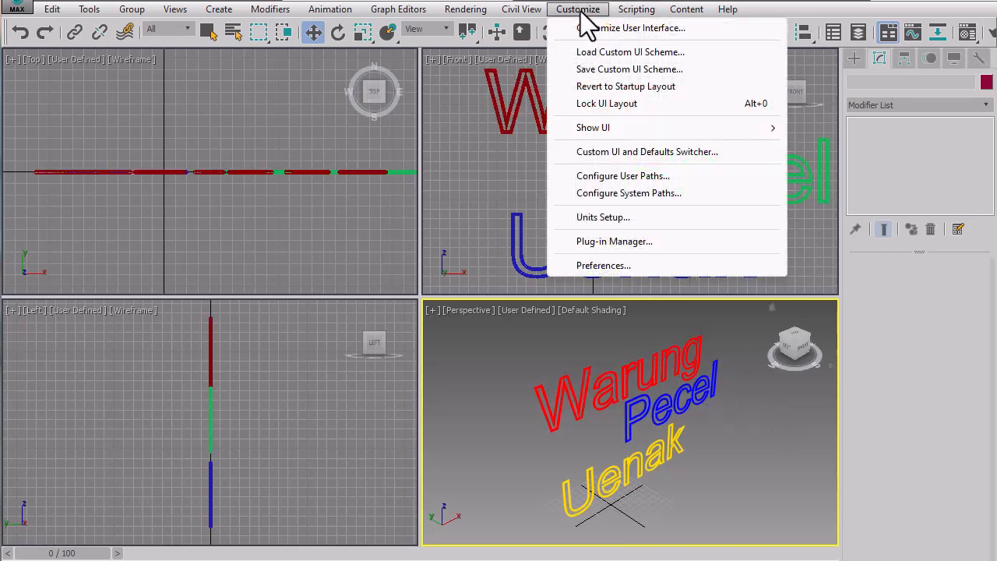
{"action": "left_click", "coordinate": [600, 266]}
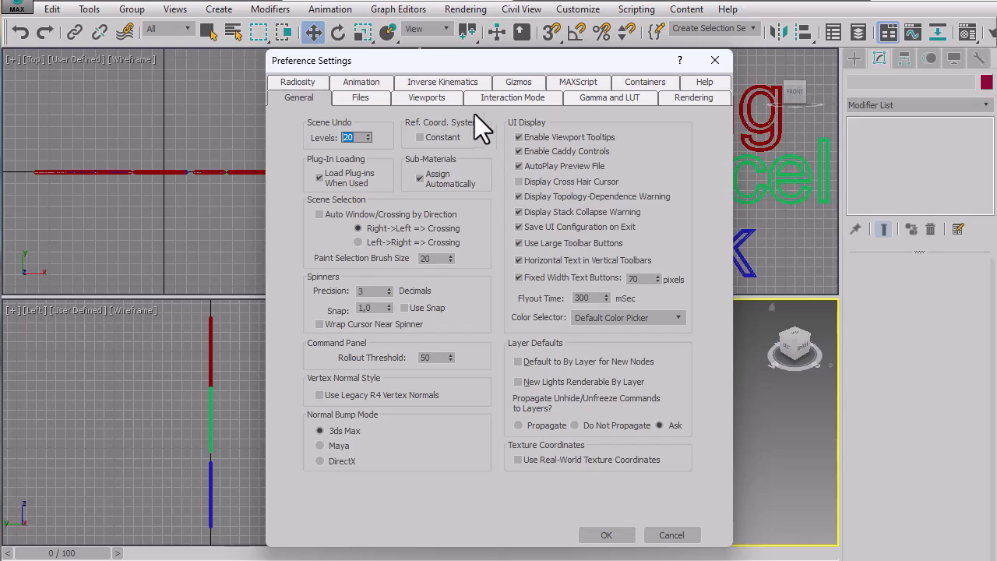
{"action": "left_click", "coordinate": [451, 100]}
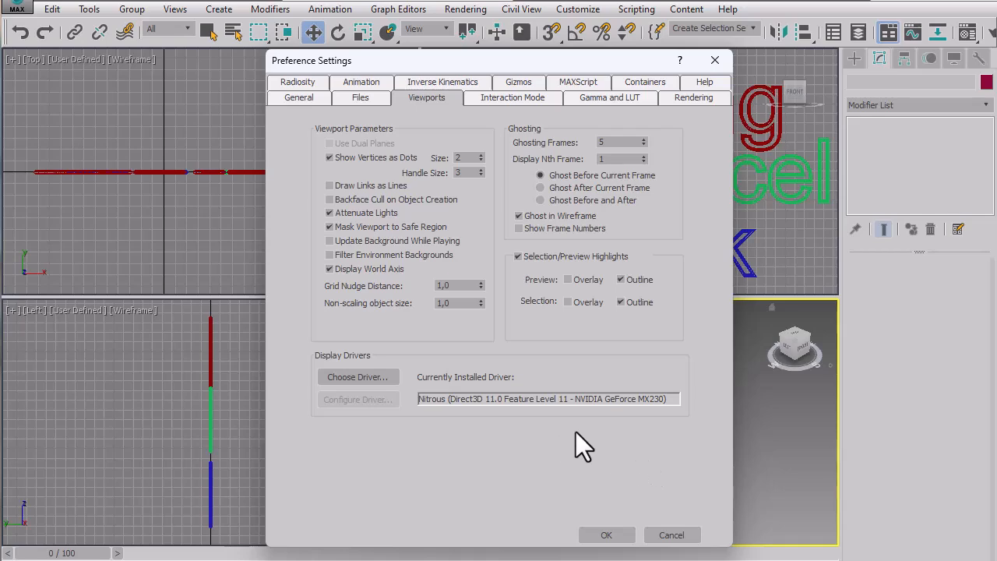
{"action": "left_click", "coordinate": [606, 534]}
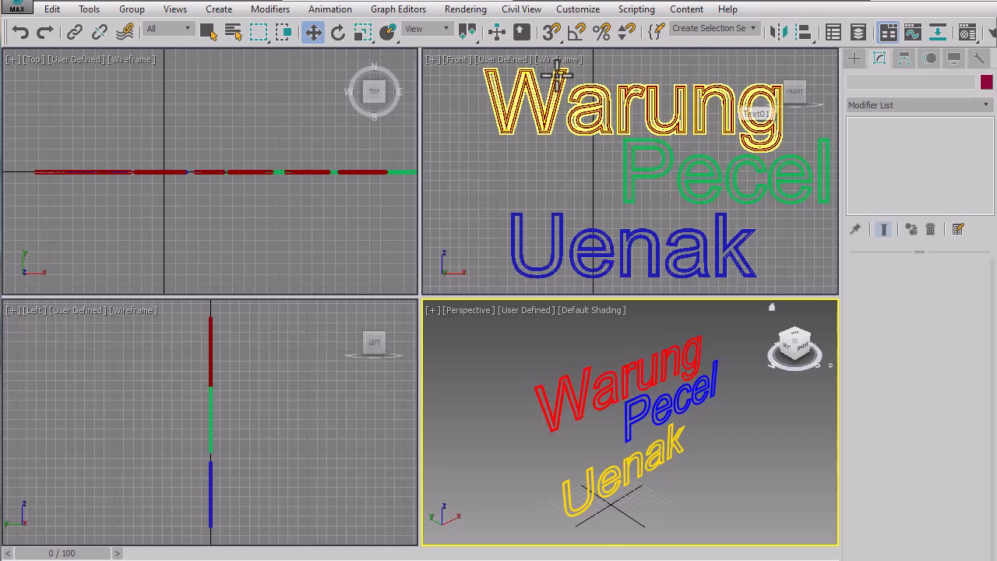
Review the settings of the red, blue and yellow materials in the Material Editor and close it.
{"action": "left_click", "coordinate": [968, 33]}
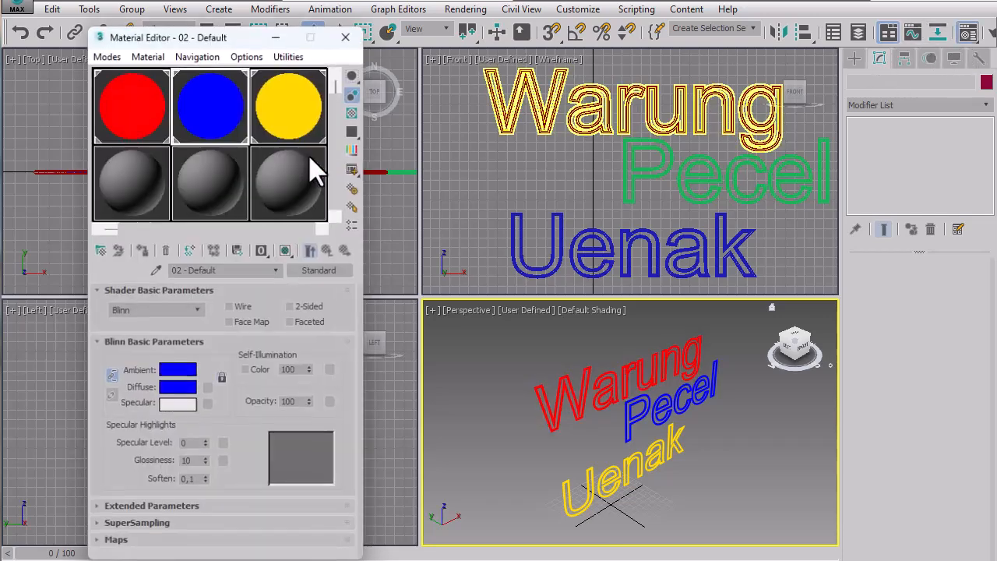
{"action": "left_click", "coordinate": [197, 115]}
{"action": "left_click", "coordinate": [280, 101]}
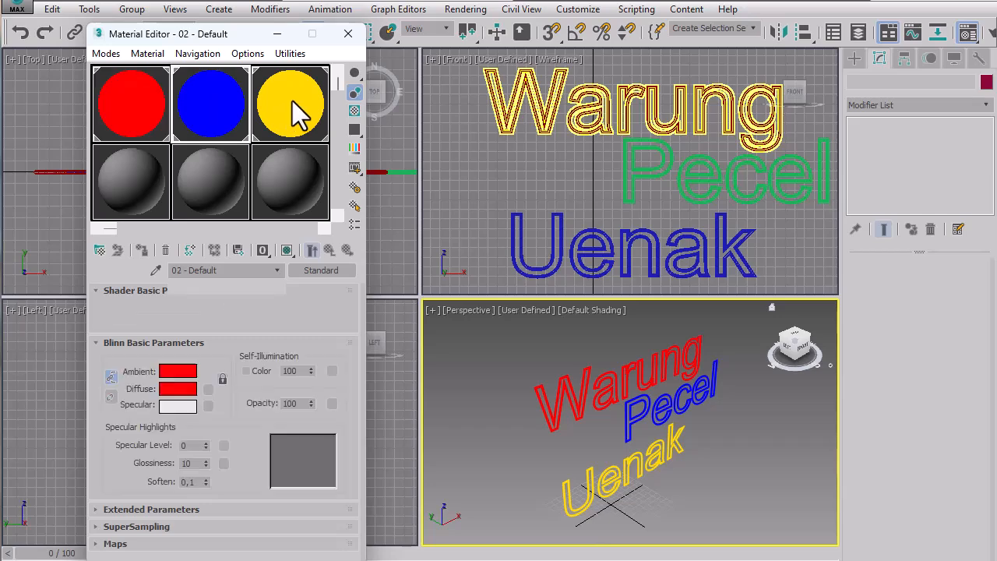
{"action": "left_click", "coordinate": [312, 250]}
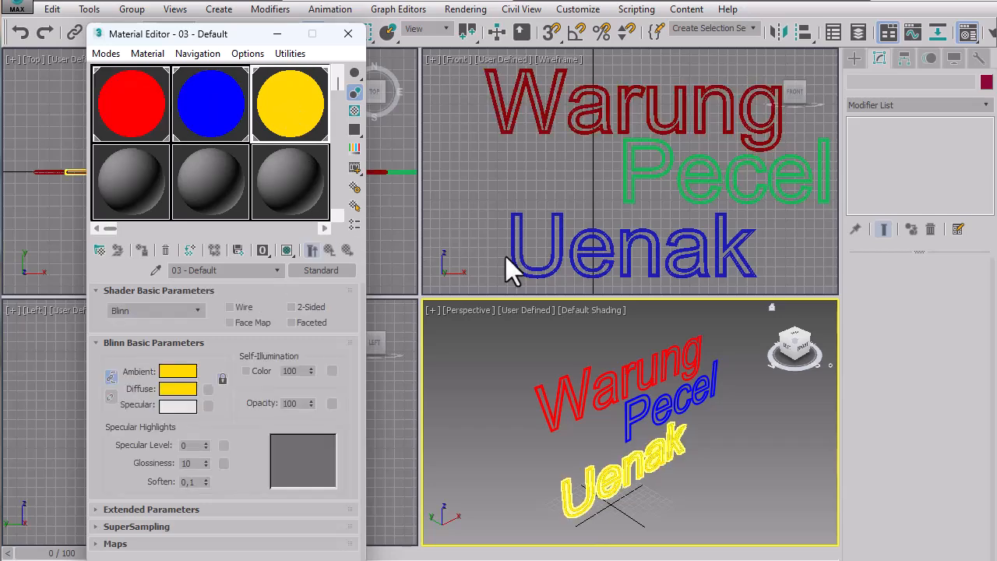
{"action": "left_click", "coordinate": [349, 42]}
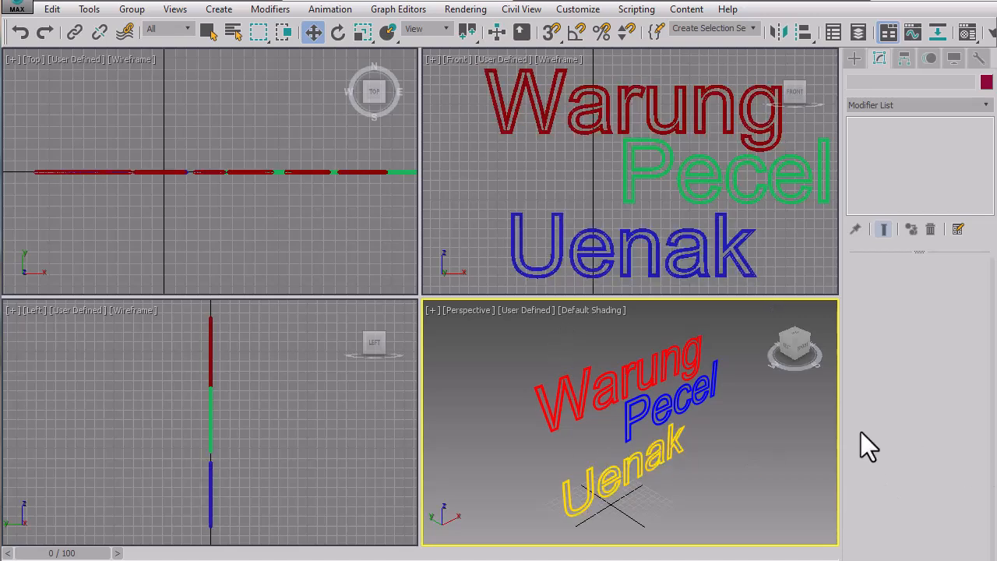
Set the G-Buffer Object ID of all three texts to 1 in their object properties, and deselect them.
{"action": "left_click_drag", "start_coordinate": [517, 348], "coordinate": [702, 507]}
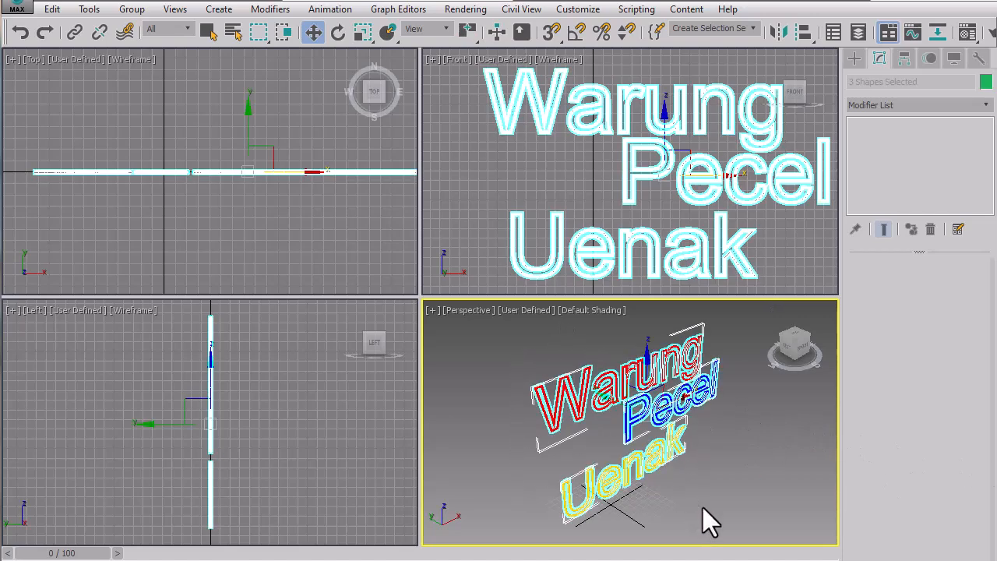
{"action": "left_click", "coordinate": [649, 179]}
{"action": "right_click", "coordinate": [648, 178]}
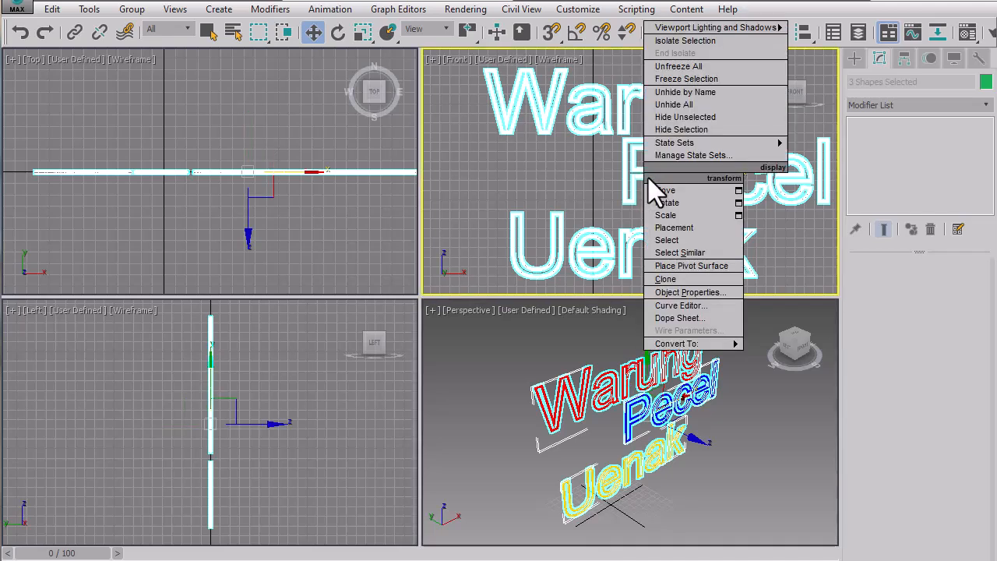
{"action": "left_click", "coordinate": [683, 282]}
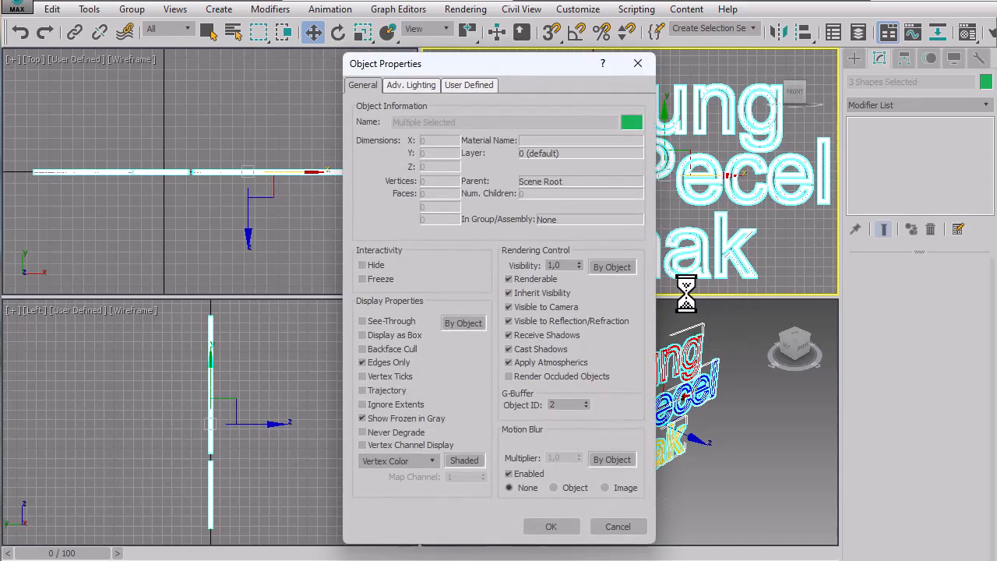
{"action": "double_click", "coordinate": [569, 404]}
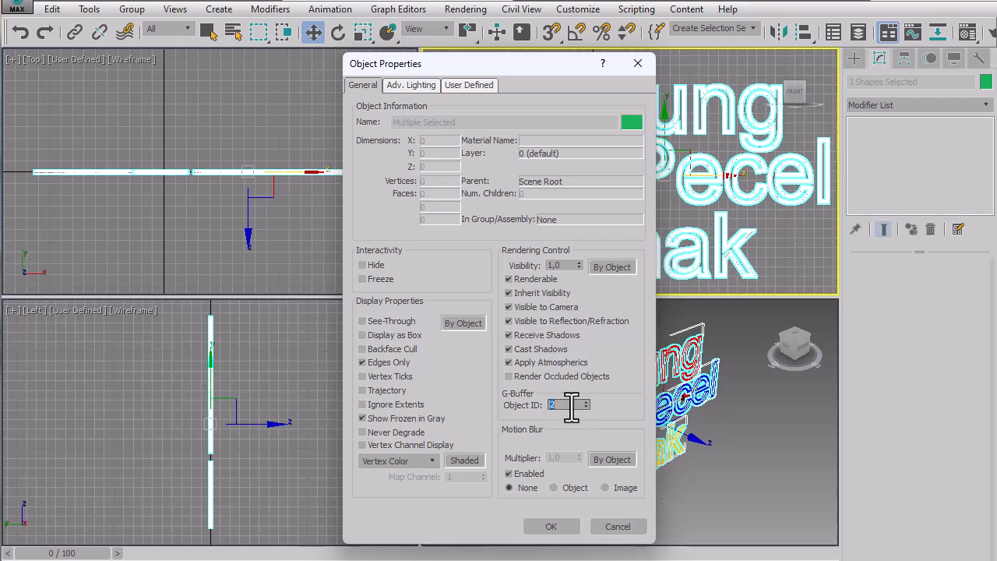
{"action": "type", "text": "1"}
{"action": "left_click", "coordinate": [567, 526]}
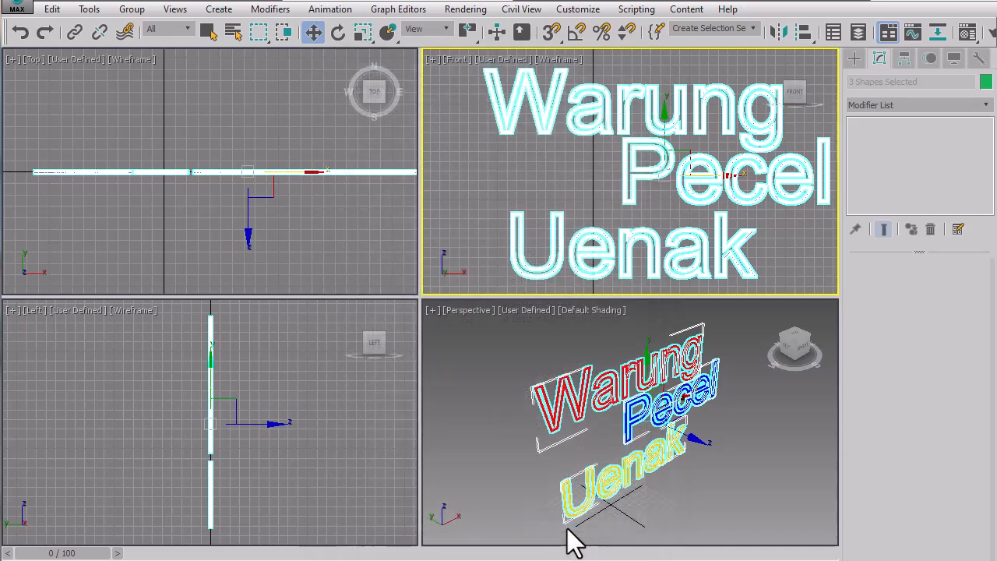
{"action": "left_click", "coordinate": [744, 412]}
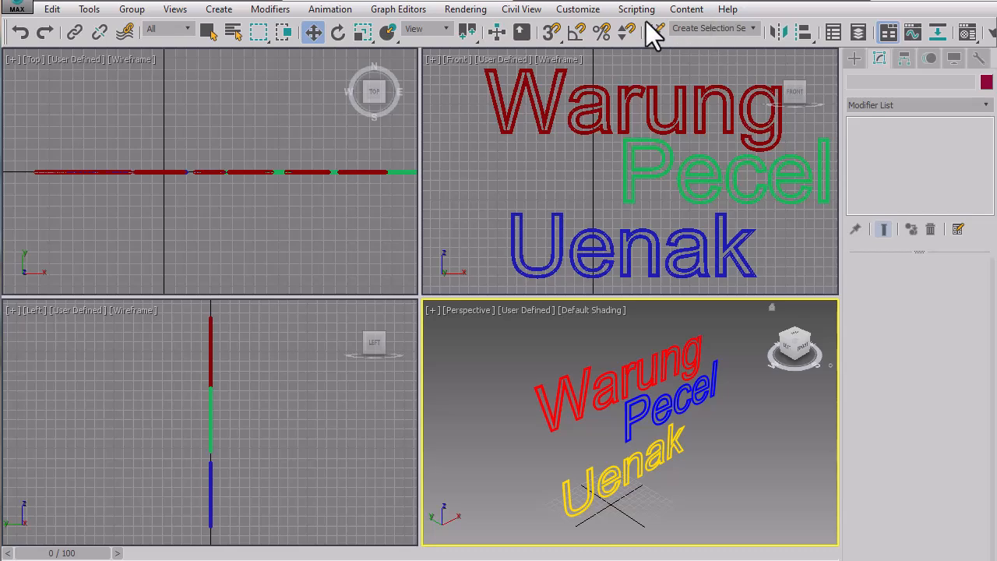
Add a second Lens Effects entry to the rendering effects and give it a Glow element.
{"action": "left_click", "coordinate": [467, 10]}
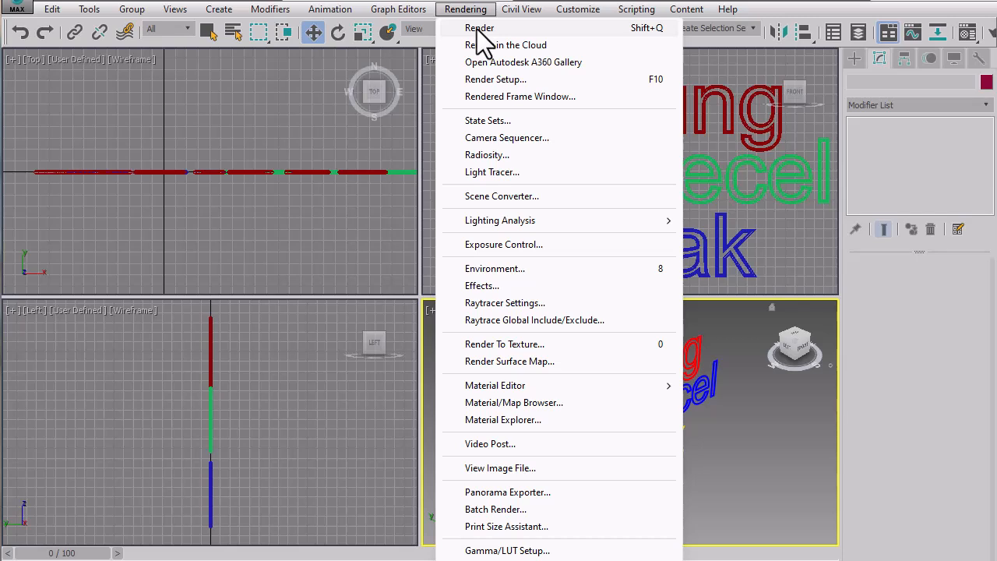
{"action": "left_click", "coordinate": [503, 288]}
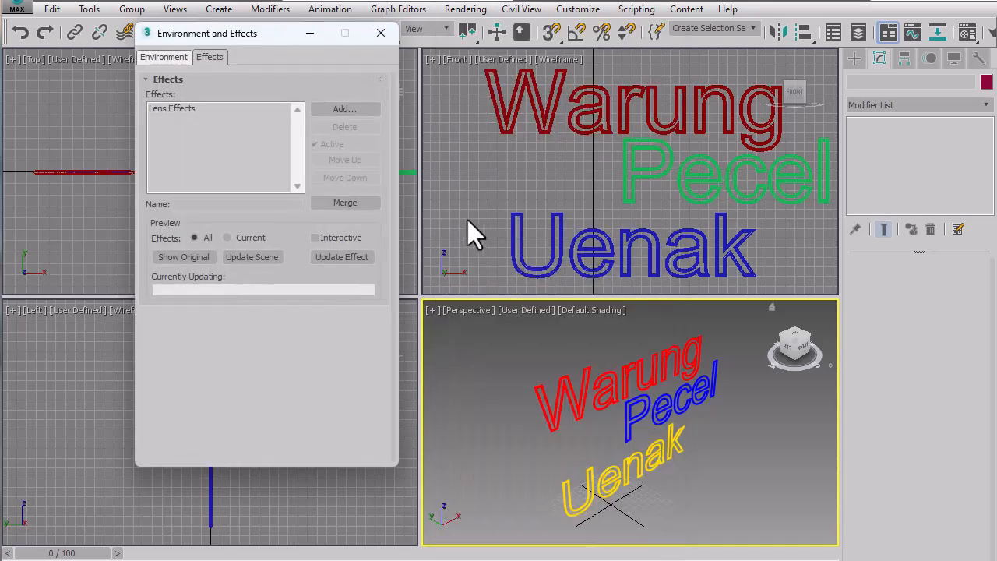
{"action": "left_click", "coordinate": [179, 110]}
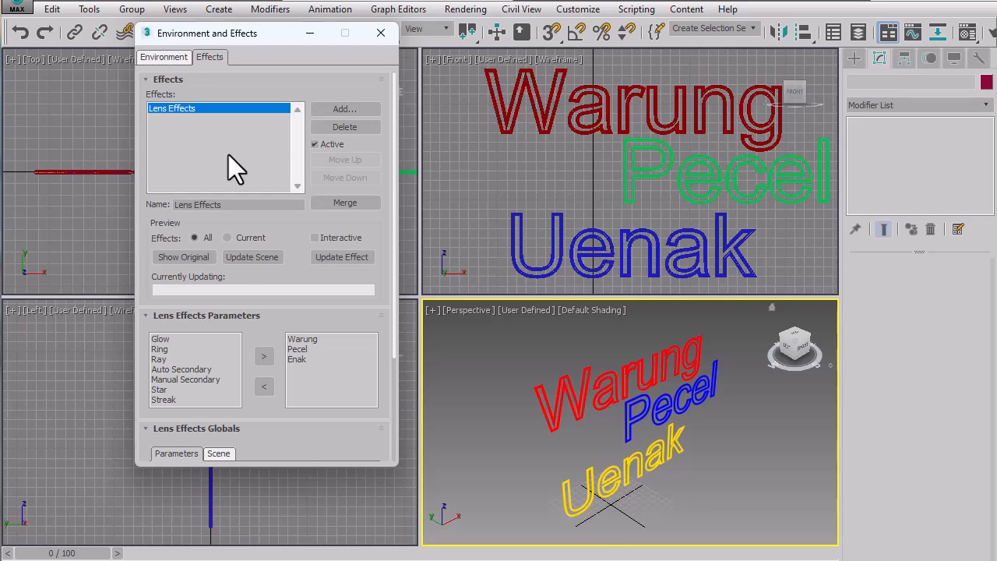
{"action": "left_click", "coordinate": [355, 111]}
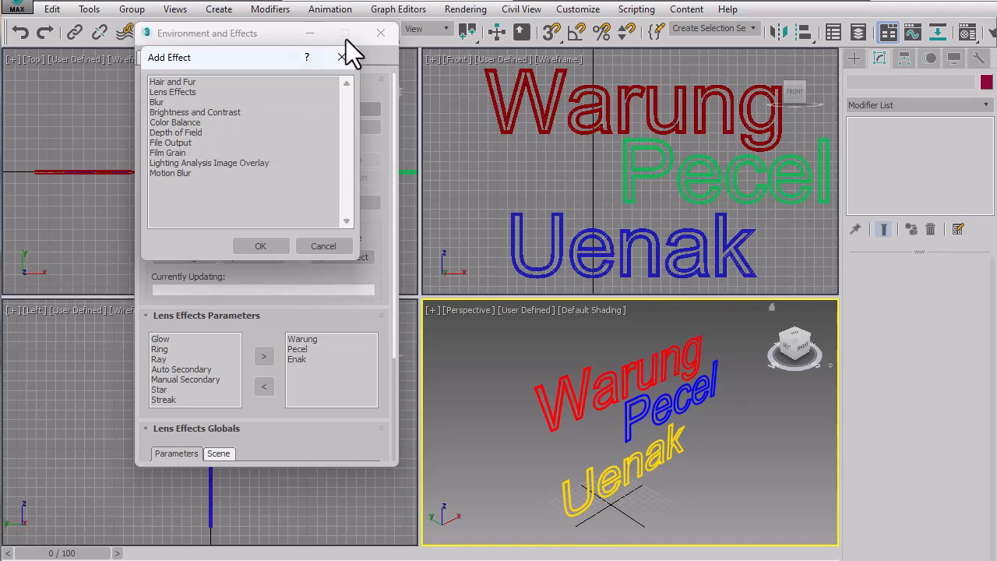
{"action": "left_click", "coordinate": [236, 63]}
{"action": "left_click", "coordinate": [170, 93]}
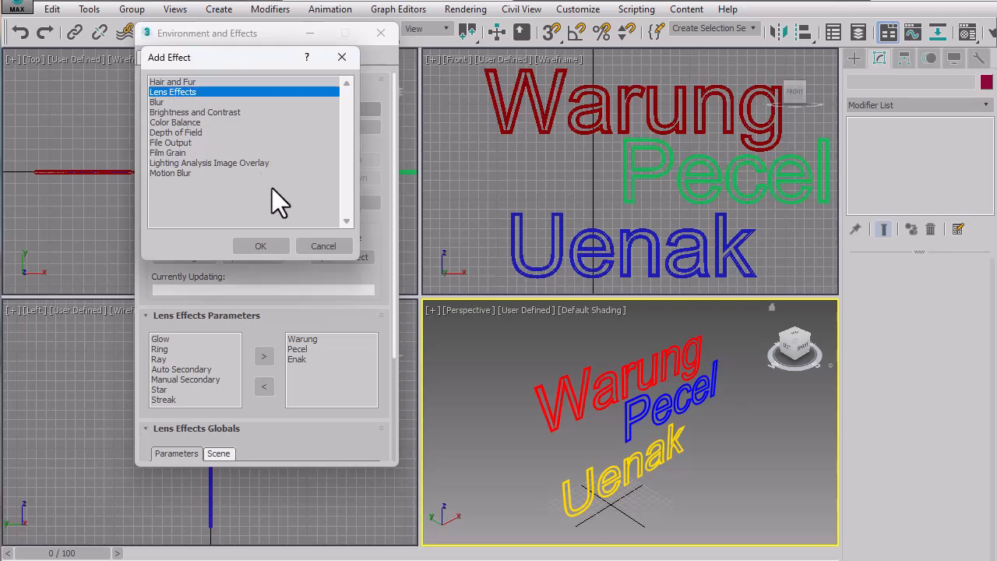
{"action": "left_click", "coordinate": [262, 246]}
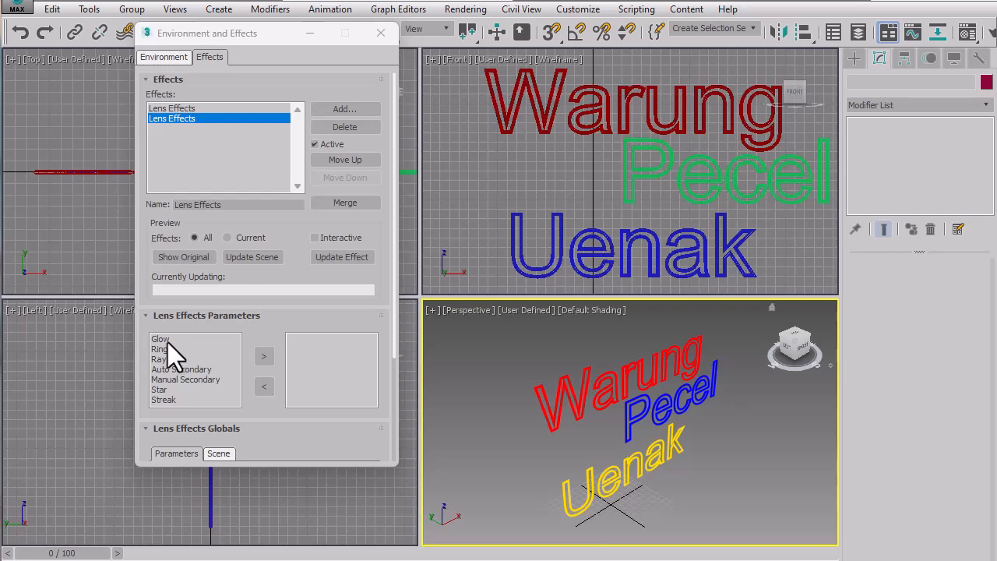
{"action": "left_click", "coordinate": [204, 340]}
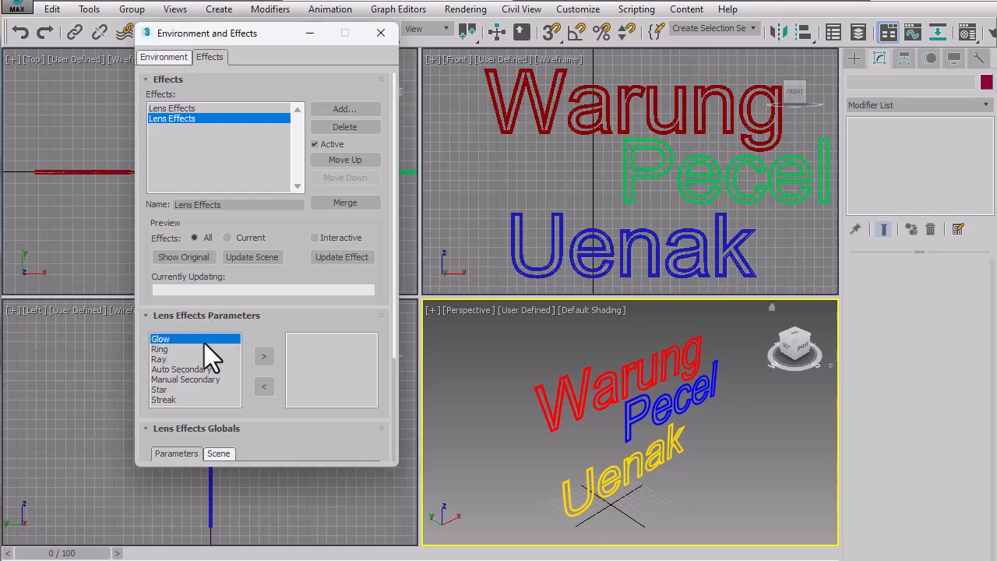
{"action": "left_click", "coordinate": [267, 356]}
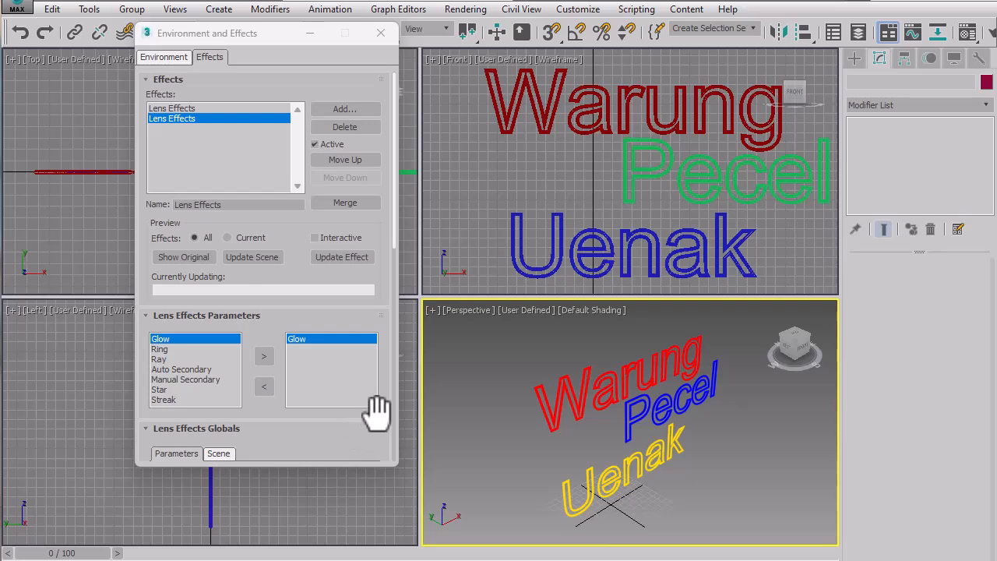
Enable Object ID 1 as the Glow element's image source and close the Environment and Effects window.
{"action": "left_click_drag", "start_coordinate": [355, 422], "coordinate": [356, 202]}
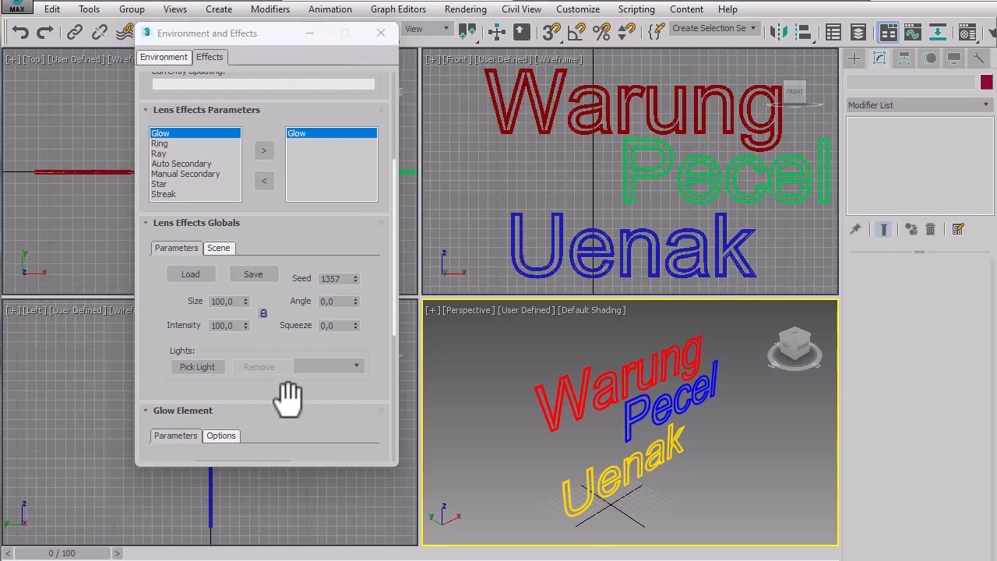
{"action": "left_click_drag", "start_coordinate": [285, 396], "coordinate": [270, 250]}
{"action": "left_click", "coordinate": [228, 287]}
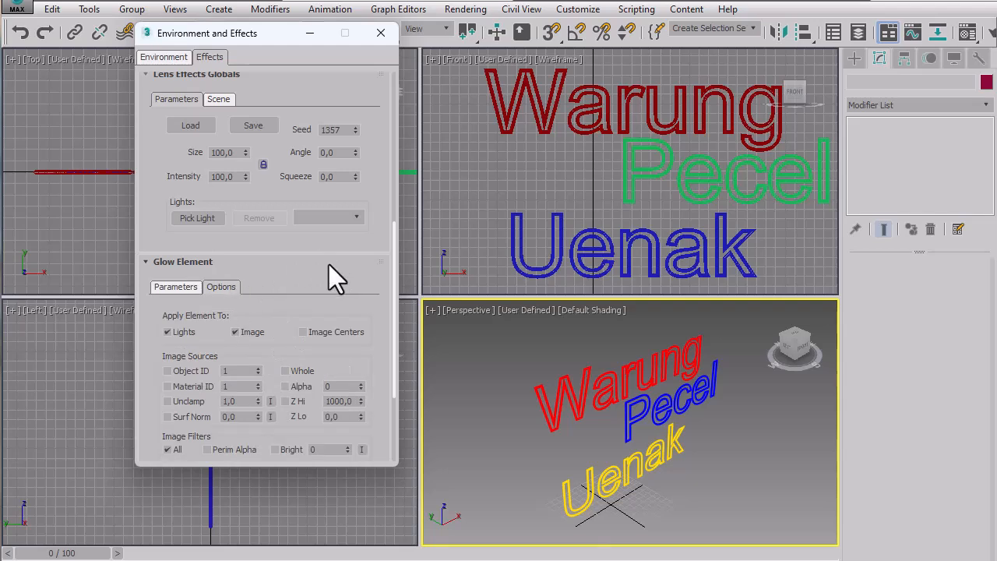
{"action": "left_click_drag", "start_coordinate": [320, 267], "coordinate": [315, 189]}
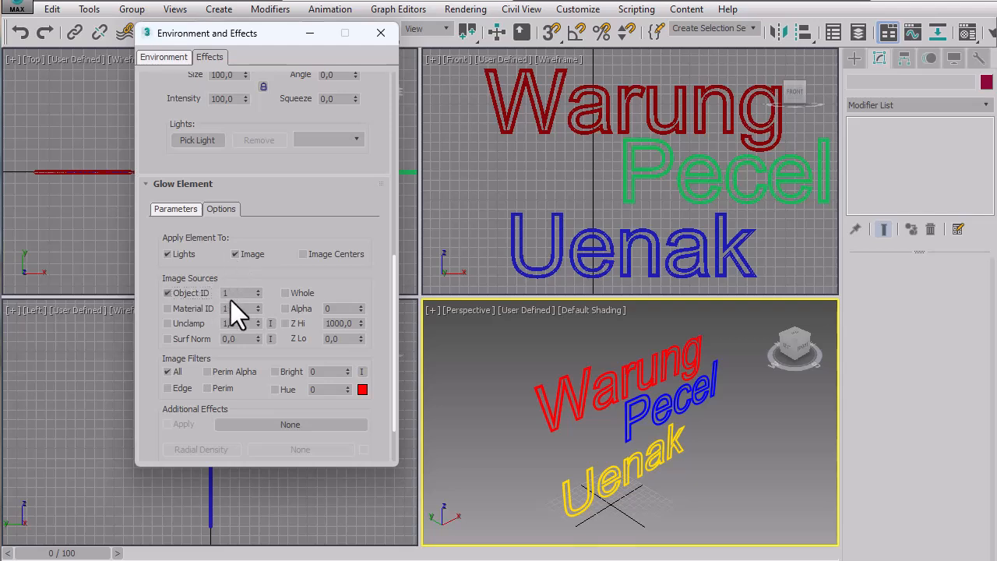
{"action": "double_click", "coordinate": [244, 293]}
{"action": "left_click", "coordinate": [380, 34]}
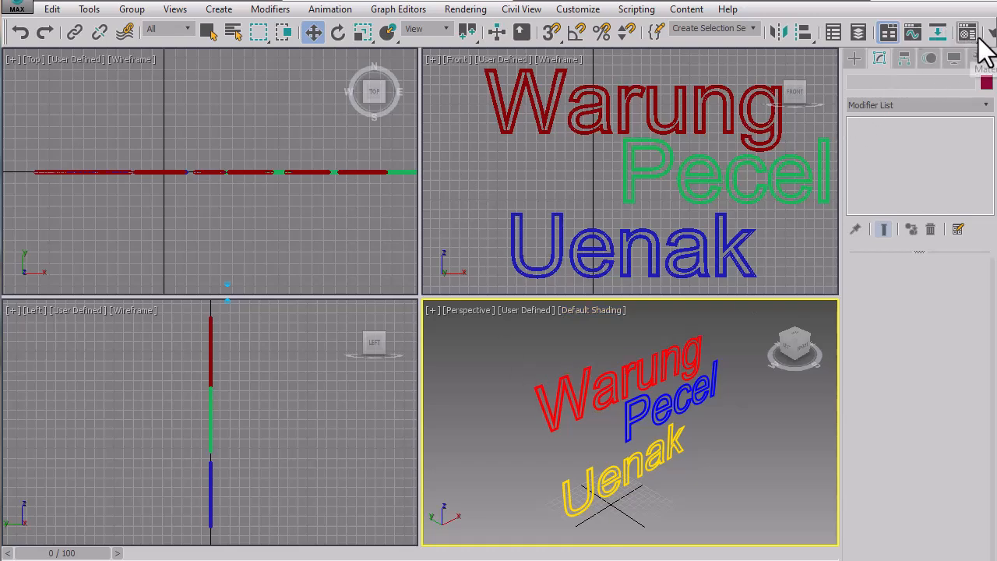
Render the Perspective view to check the glow around the texts, and close the Rendered Frame Window.
{"action": "left_click_drag", "start_coordinate": [972, 34], "coordinate": [633, 32]}
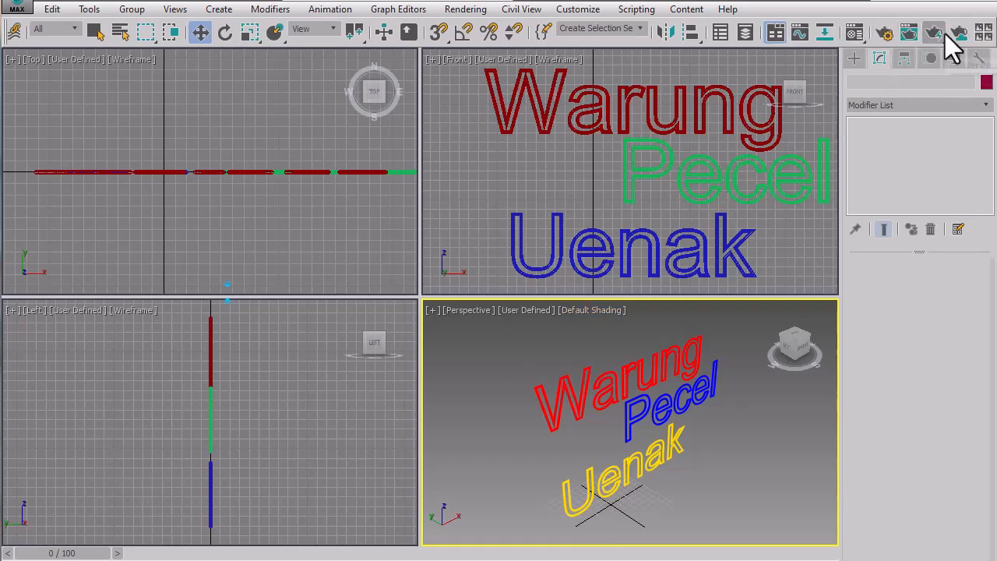
{"action": "left_click", "coordinate": [908, 33]}
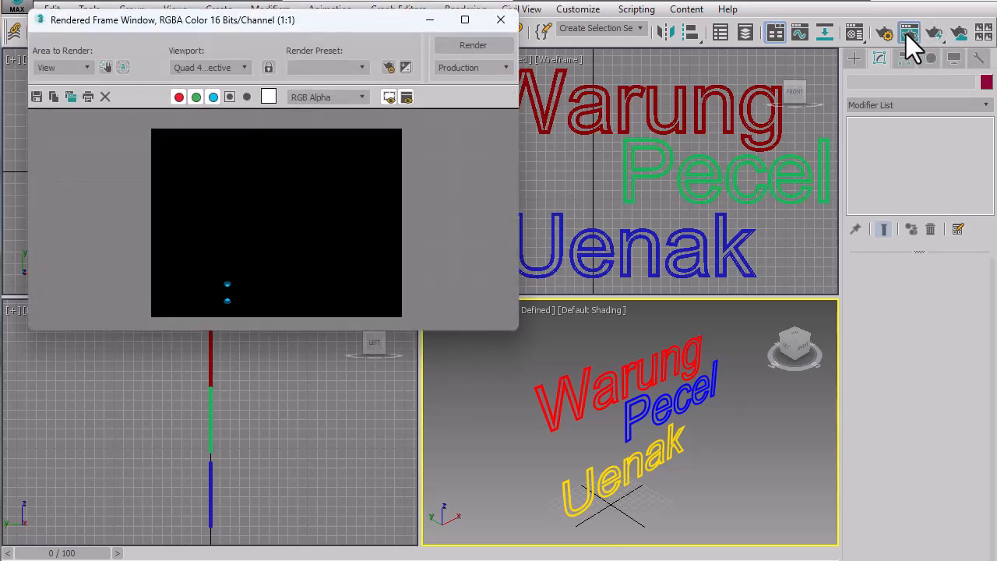
{"action": "left_click", "coordinate": [488, 47]}
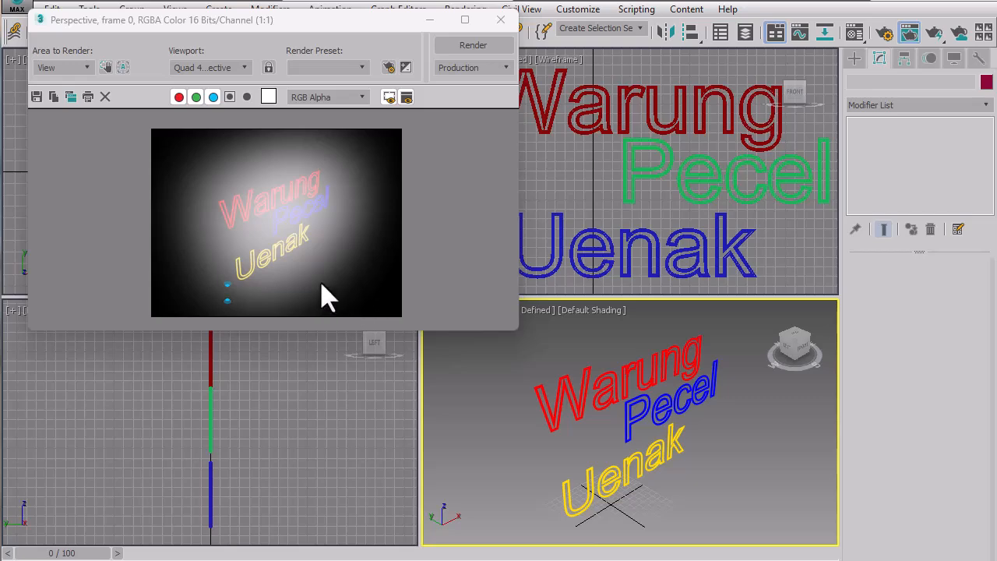
{"action": "left_click", "coordinate": [499, 23]}
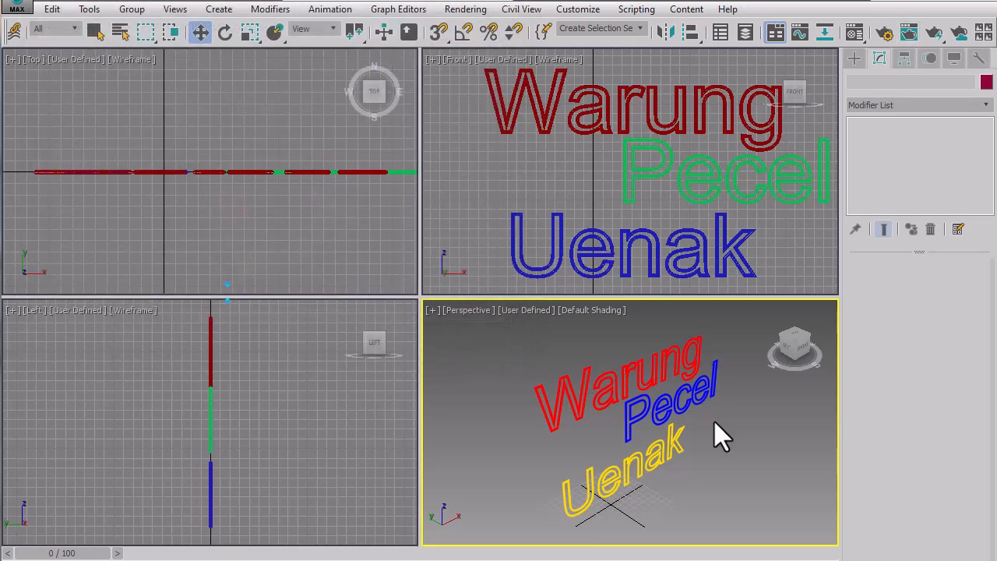
Render the Perspective view with the texts framed larger to check the glow, and close the Rendered Frame Window.
{"action": "scroll", "coordinate": [714, 421], "scroll_direction": "up", "scroll_amount": 3}
{"action": "scroll", "coordinate": [714, 422], "scroll_direction": "down", "scroll_amount": 3}
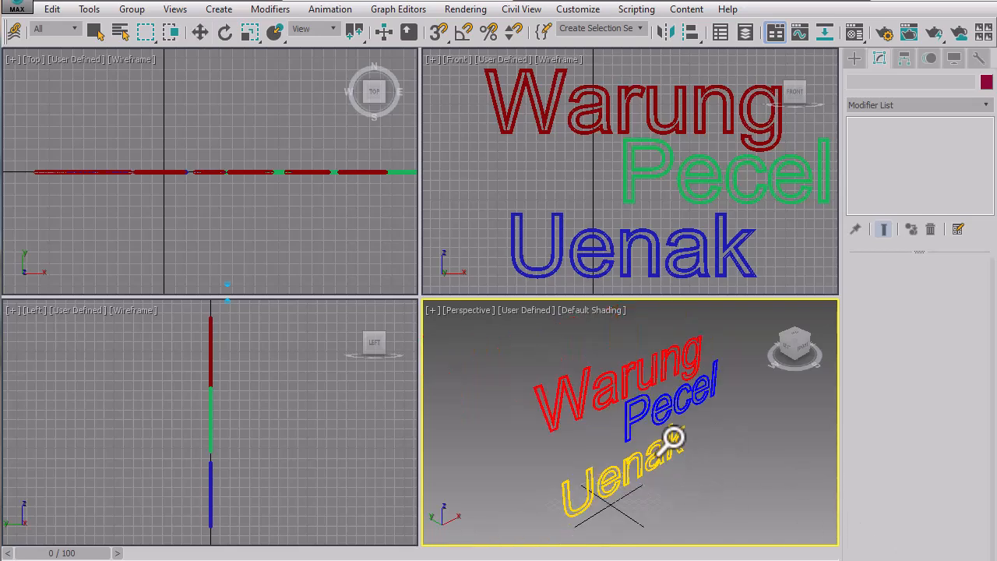
{"action": "scroll", "coordinate": [669, 428], "scroll_direction": "up", "scroll_amount": 4}
{"action": "scroll", "coordinate": [672, 418], "scroll_direction": "up", "scroll_amount": 2}
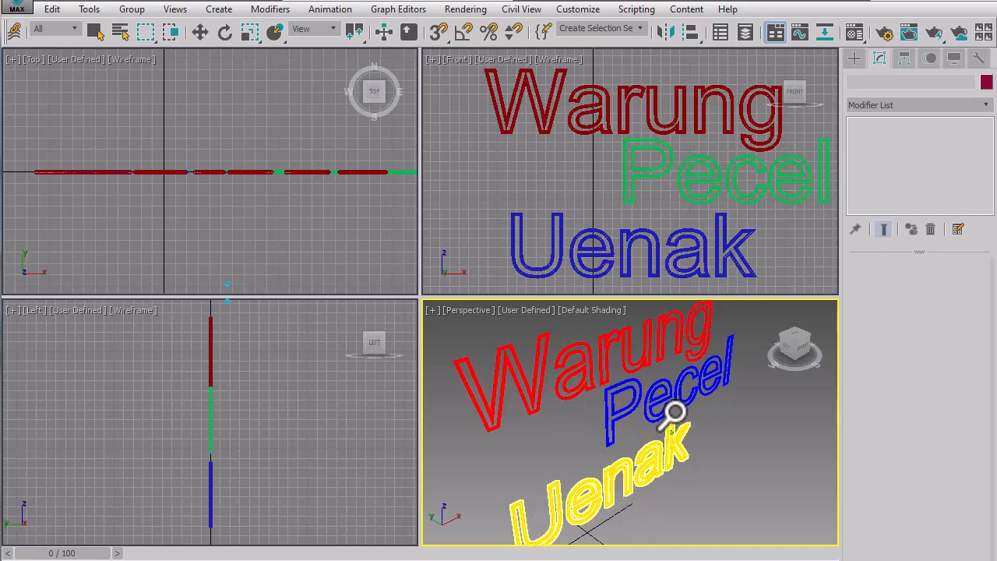
{"action": "right_click", "coordinate": [746, 440]}
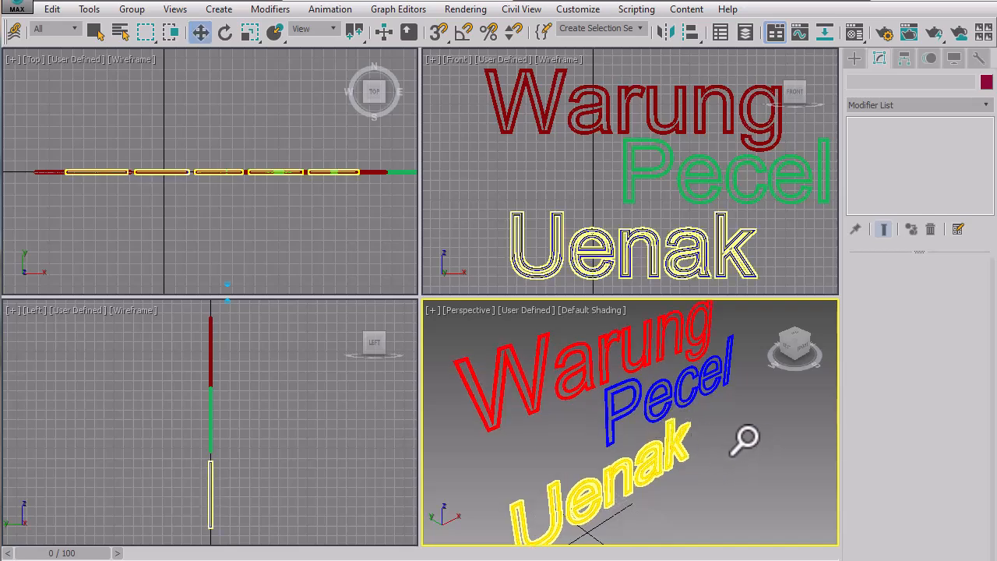
{"action": "middle_click_drag", "start_coordinate": [745, 435], "coordinate": [755, 435]}
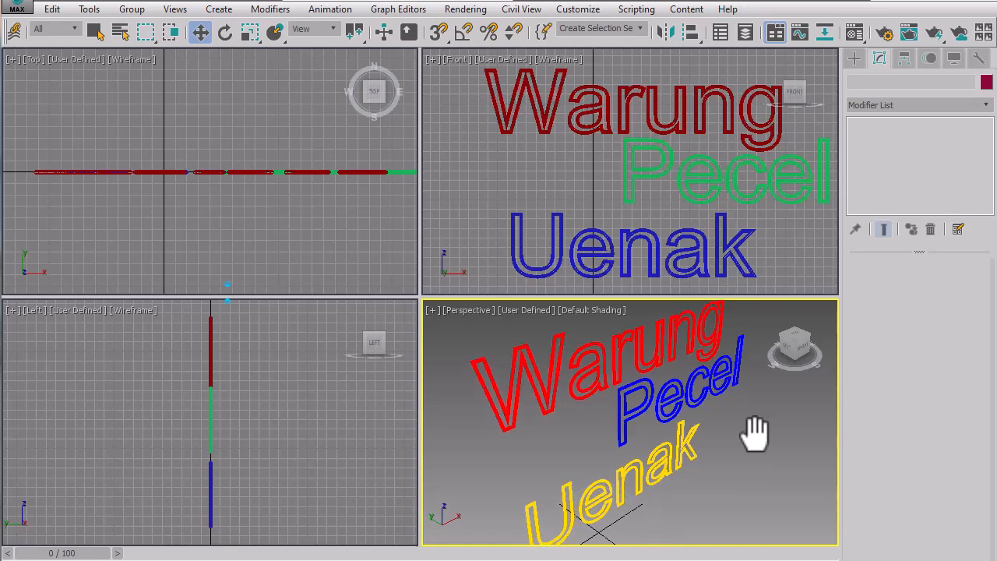
{"action": "left_click", "coordinate": [696, 349]}
{"action": "left_click", "coordinate": [914, 38]}
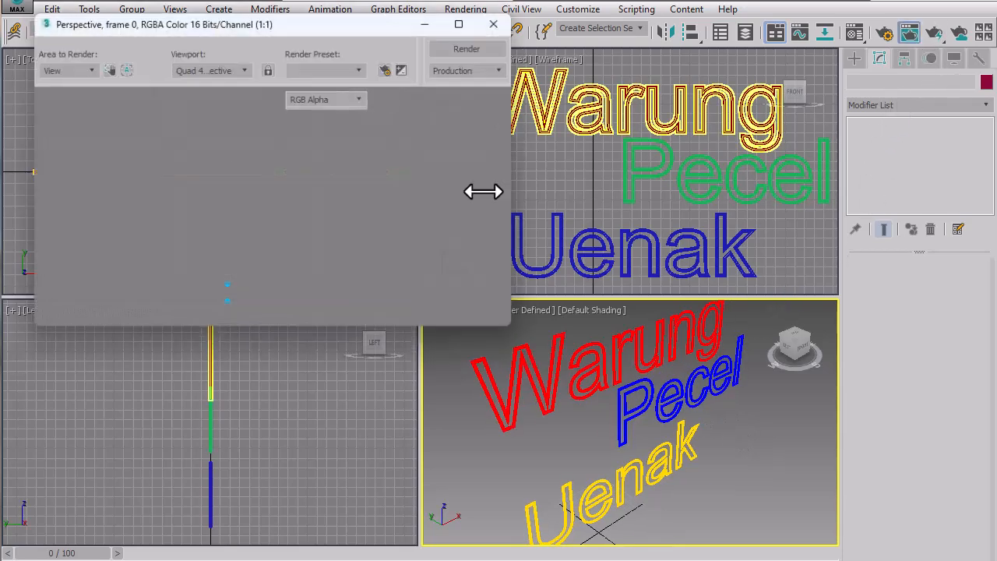
{"action": "left_click", "coordinate": [461, 50]}
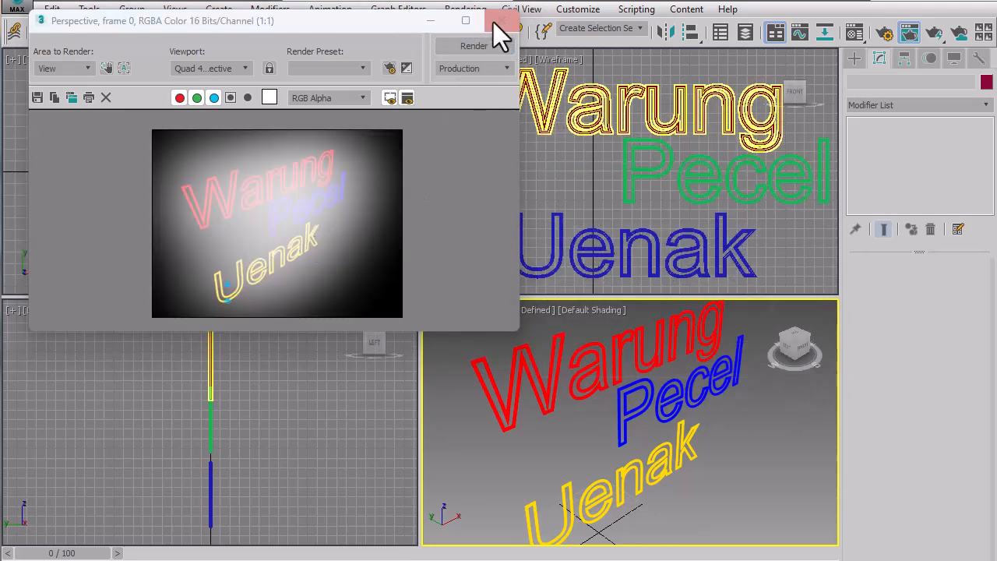
{"action": "left_click", "coordinate": [499, 21]}
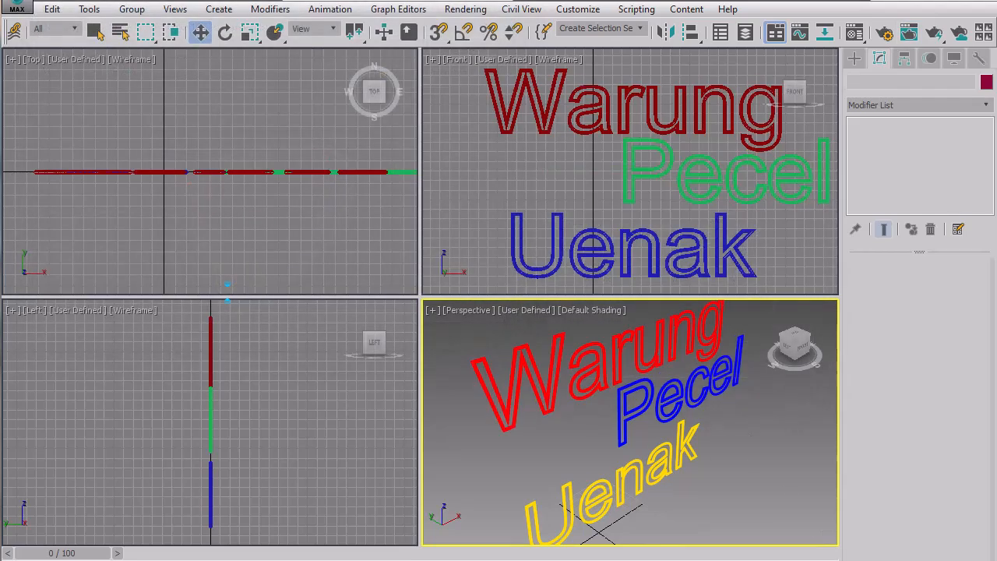
Render the Perspective view once more from a slightly different angle, and close the rendered image.
{"action": "left_click_drag", "start_coordinate": [684, 438], "coordinate": [688, 431]}
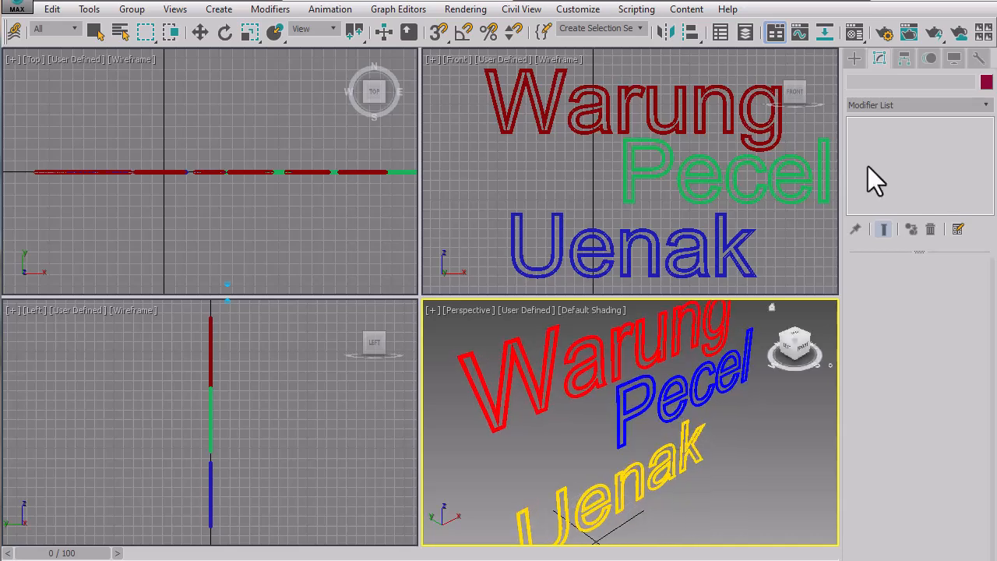
{"action": "left_click", "coordinate": [908, 32]}
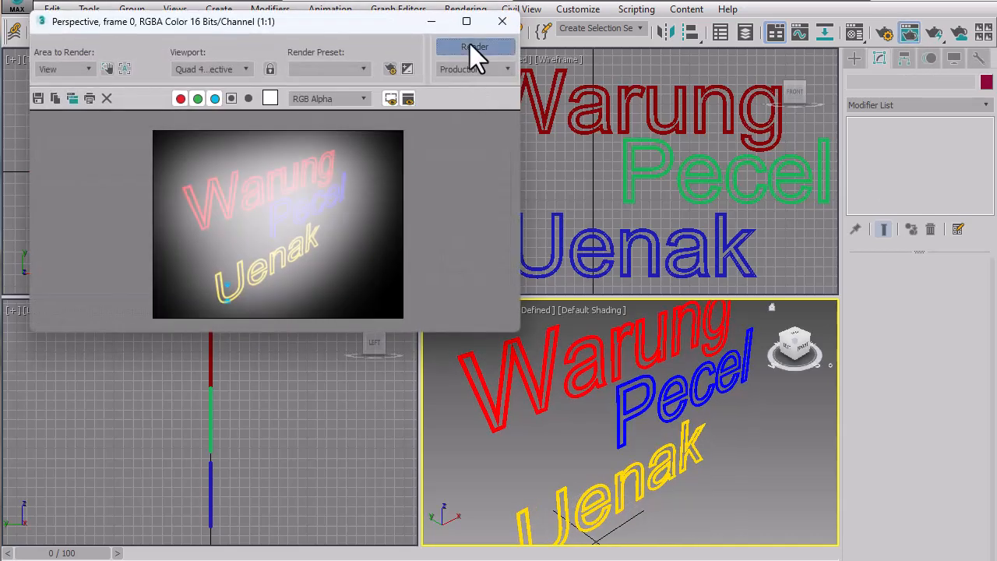
{"action": "left_click", "coordinate": [474, 47]}
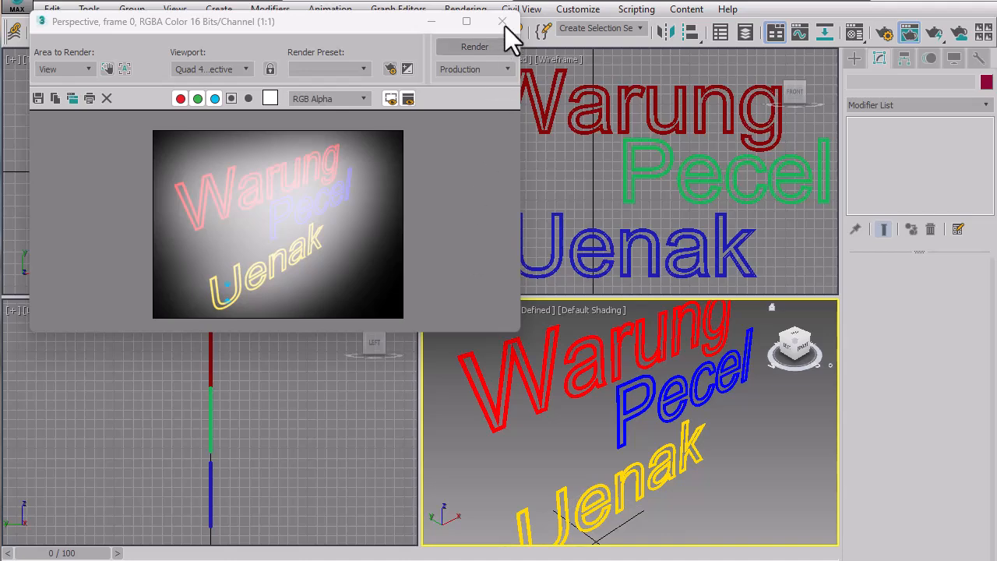
{"action": "left_click", "coordinate": [503, 21]}
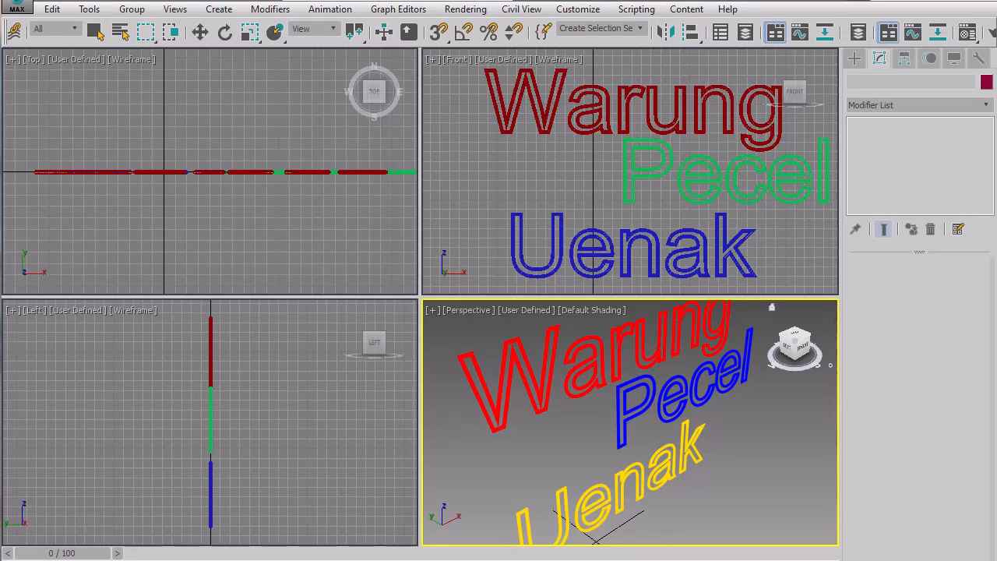
Open the rendering effects and select the Glow element of the second Lens Effects entry.
{"action": "left_click", "coordinate": [477, 9]}
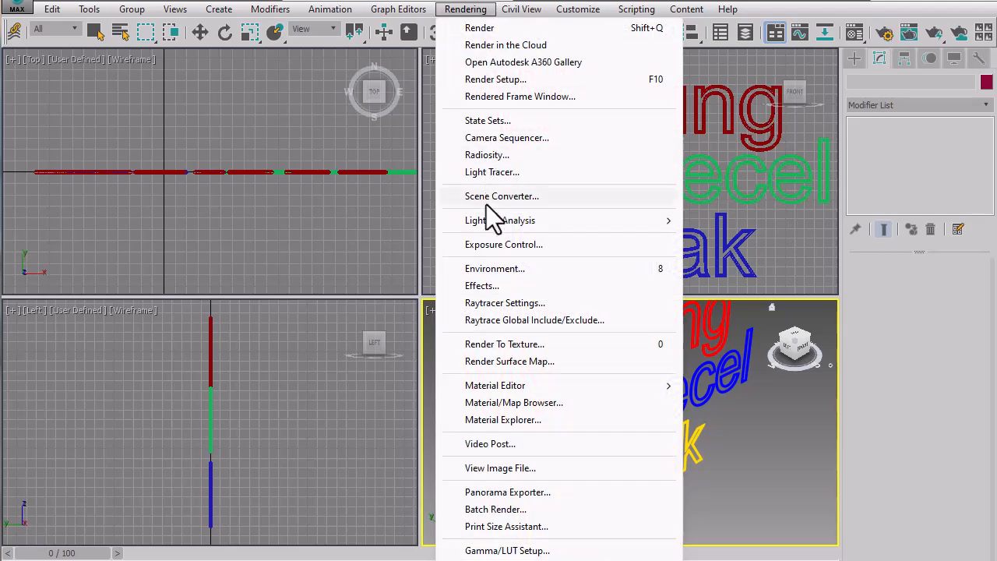
{"action": "left_click", "coordinate": [492, 286]}
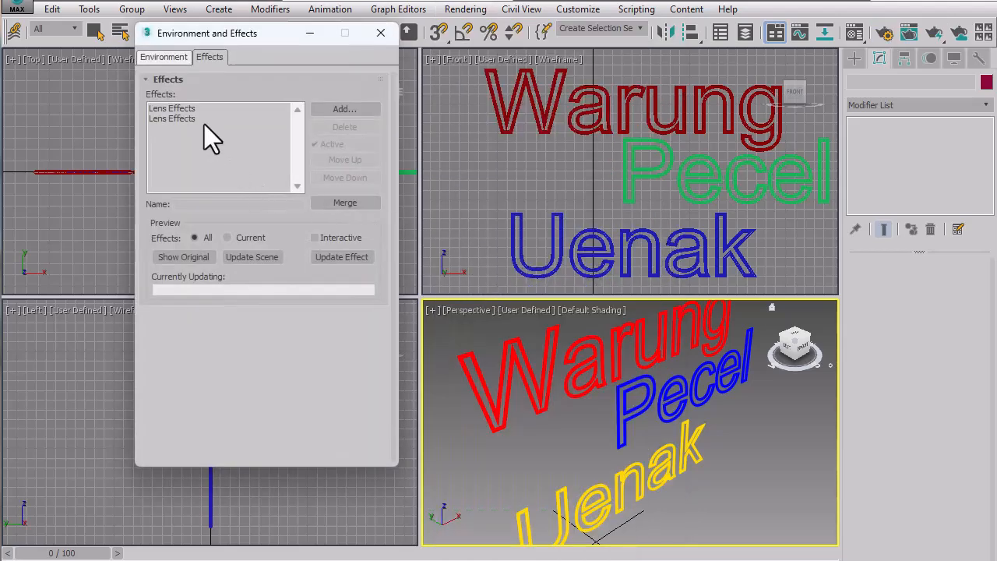
{"action": "left_click", "coordinate": [184, 118]}
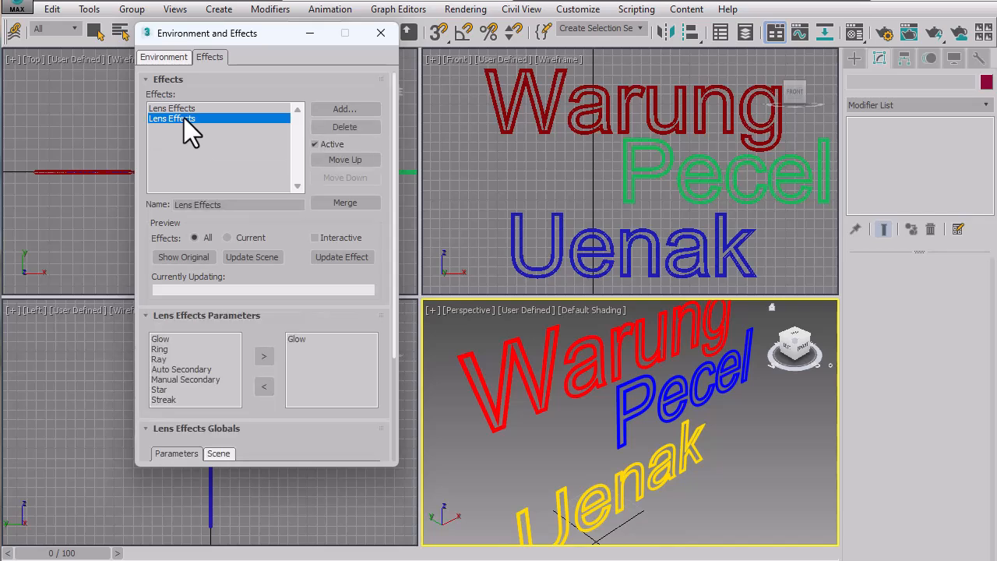
{"action": "left_click", "coordinate": [180, 109]}
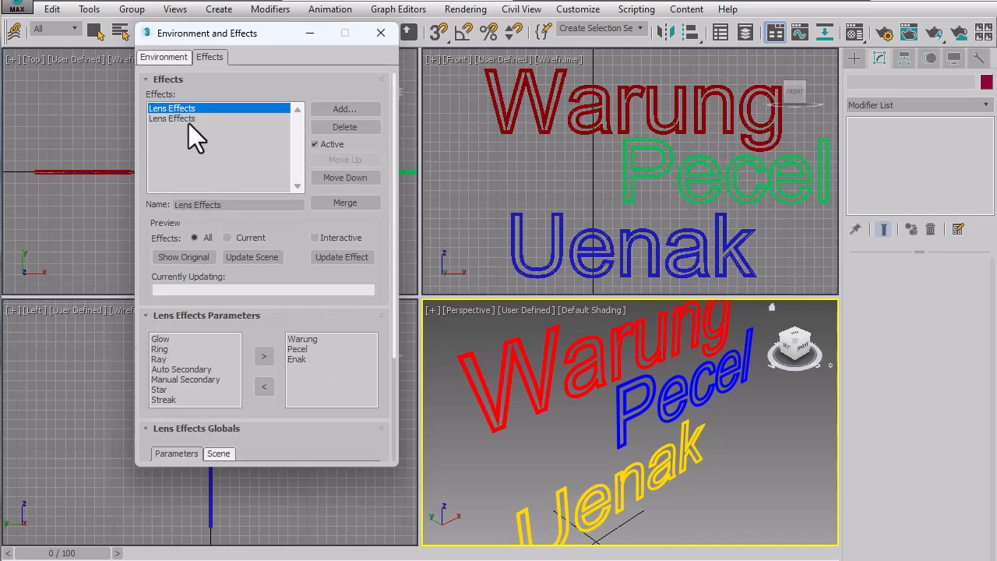
{"action": "left_click", "coordinate": [188, 119]}
{"action": "left_click", "coordinate": [304, 339]}
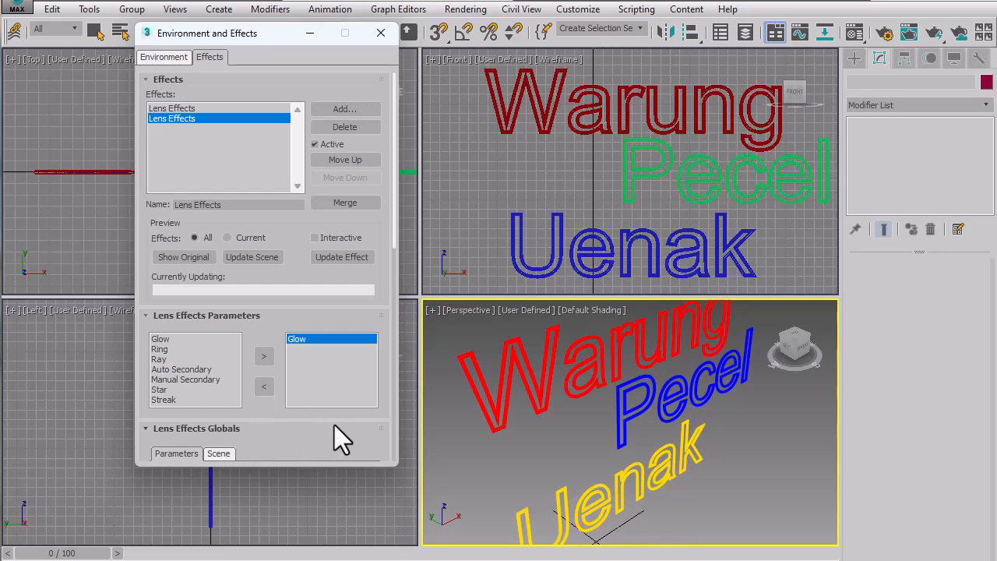
Review the Glow element's parameters, turn on the interactive effects preview, and close the preview window.
{"action": "left_click_drag", "start_coordinate": [325, 418], "coordinate": [324, 124]}
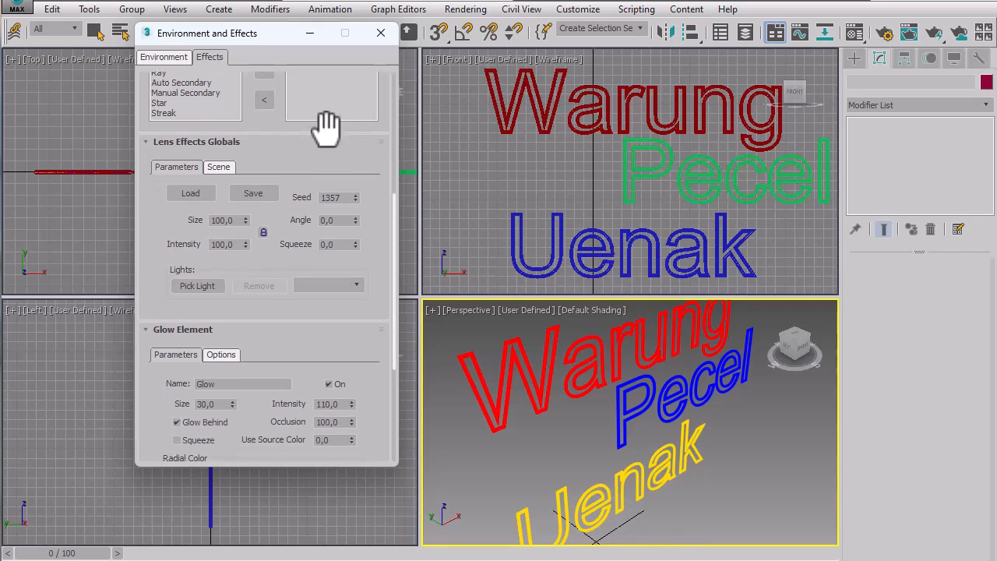
{"action": "left_click_drag", "start_coordinate": [277, 315], "coordinate": [288, 139]}
{"action": "scroll", "coordinate": [283, 311], "scroll_direction": "up", "scroll_amount": 5}
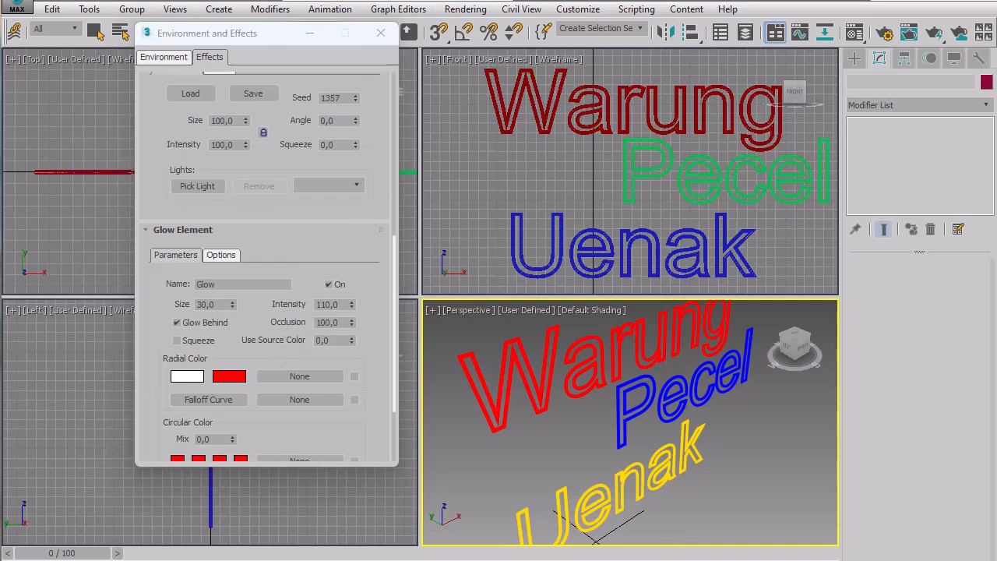
{"action": "scroll", "coordinate": [186, 165], "scroll_direction": "up", "scroll_amount": 5}
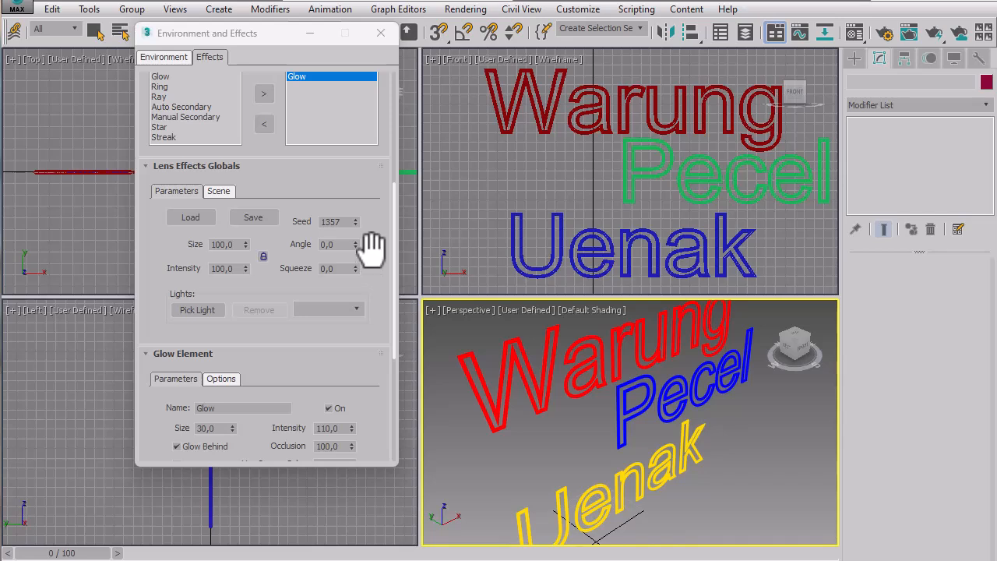
{"action": "left_click_drag", "start_coordinate": [352, 180], "coordinate": [348, 463]}
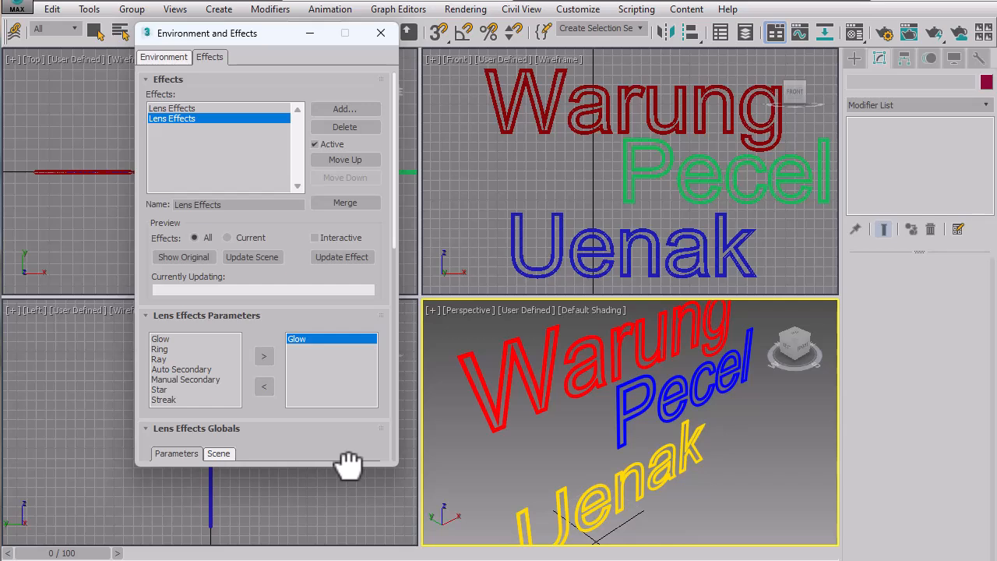
{"action": "left_click", "coordinate": [314, 237]}
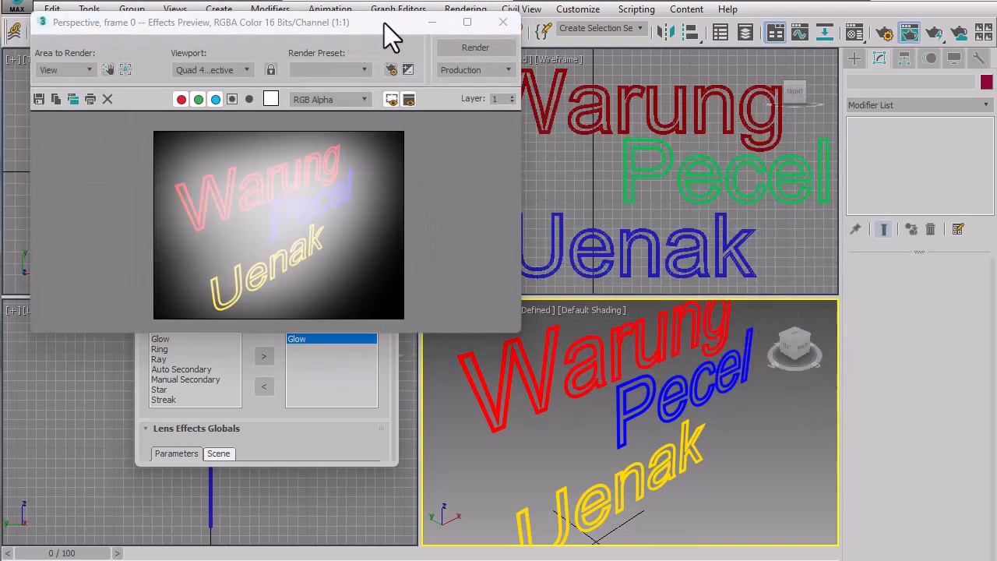
{"action": "left_click_drag", "start_coordinate": [384, 23], "coordinate": [794, 206]}
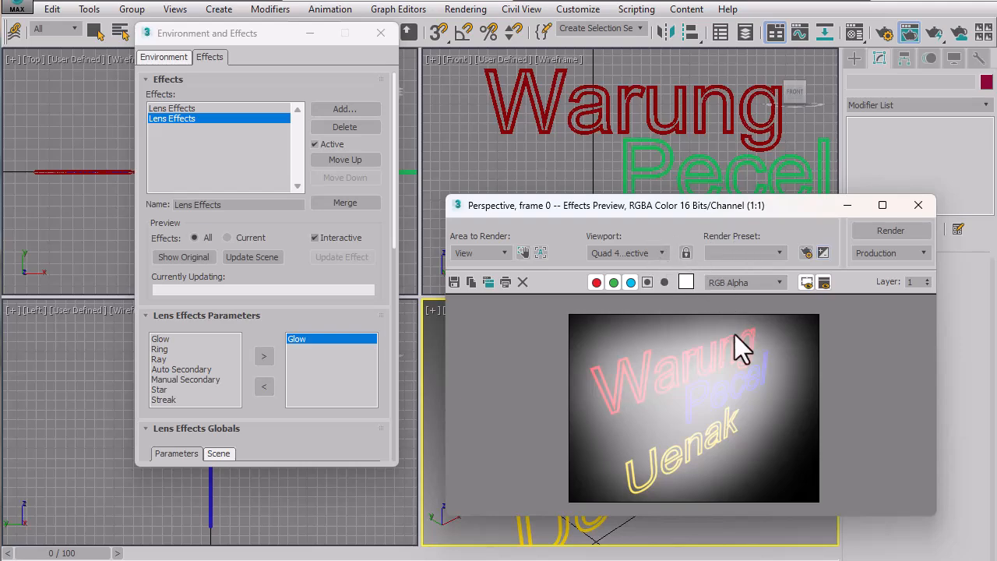
{"action": "left_click", "coordinate": [920, 205]}
Set the render output size to 800x600, render the Perspective view, and close the rendered image.
{"action": "left_click", "coordinate": [882, 38]}
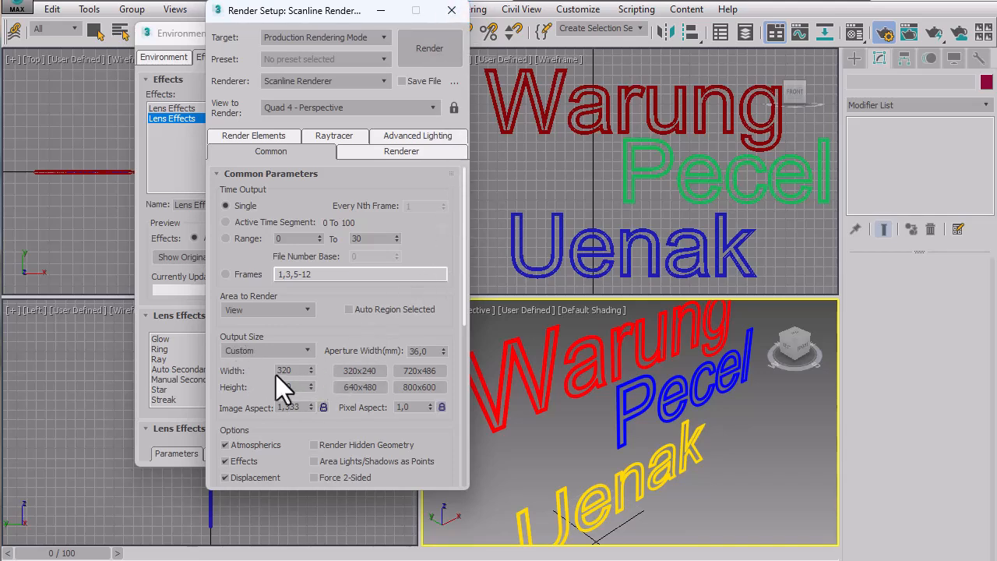
{"action": "left_click", "coordinate": [418, 384]}
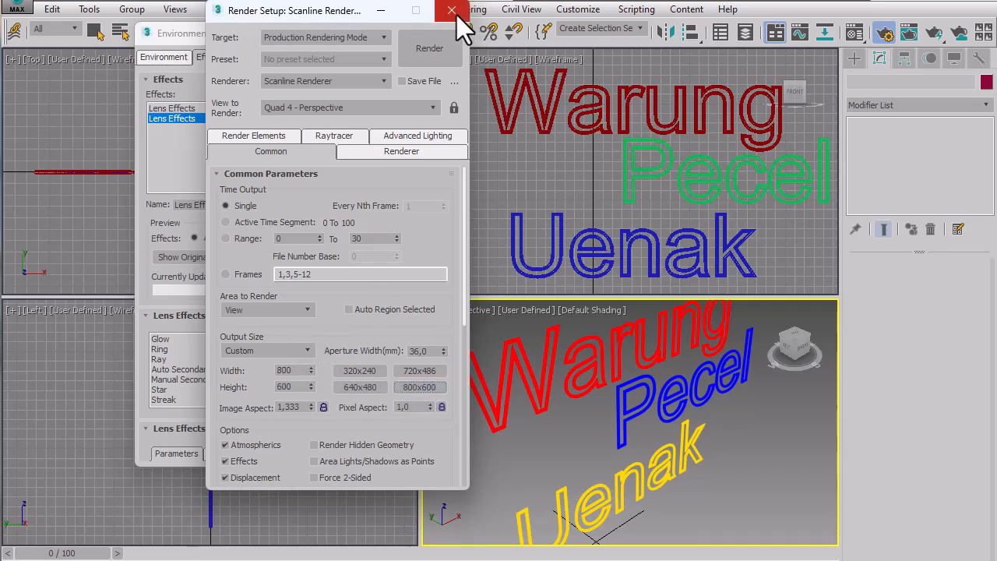
{"action": "left_click", "coordinate": [416, 57]}
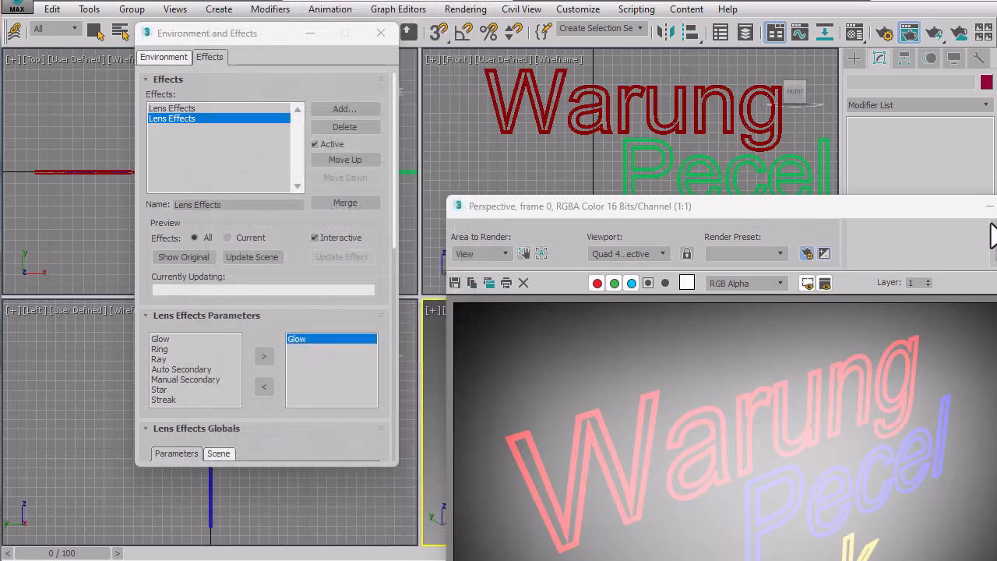
{"action": "left_click", "coordinate": [996, 206]}
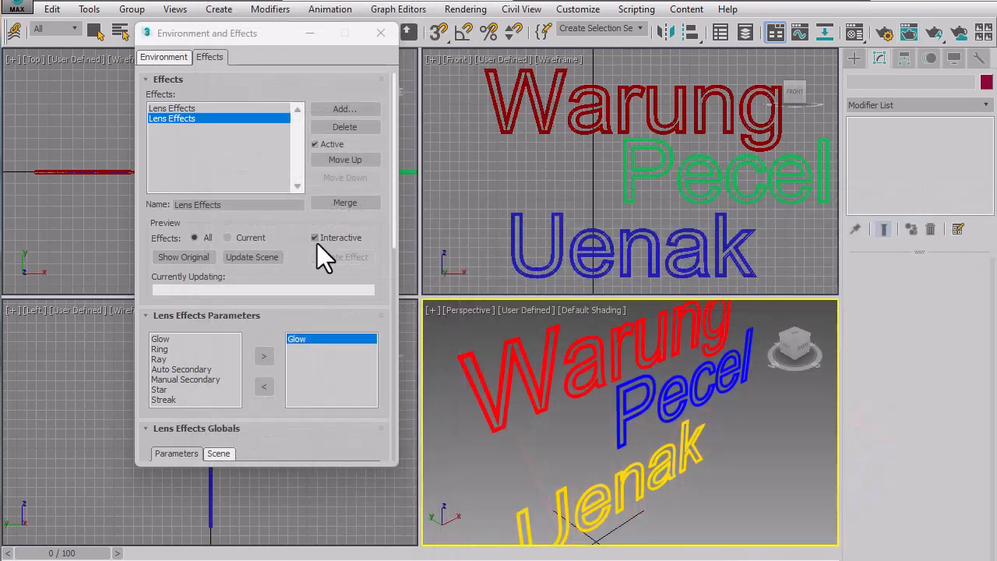
Set the Size in the second Lens Effects entry's global parameters to 10.
{"action": "left_click_drag", "start_coordinate": [294, 269], "coordinate": [298, 117]}
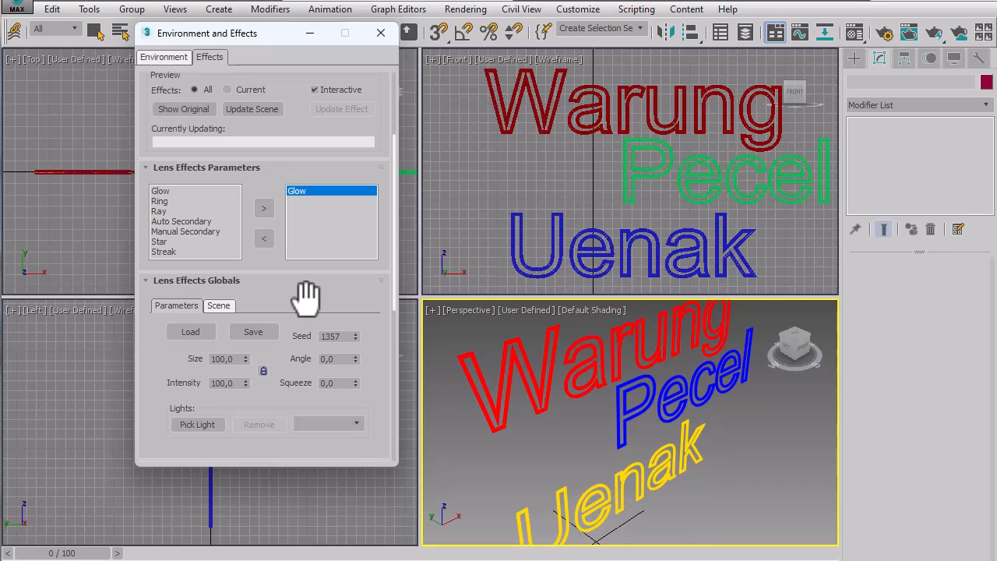
{"action": "left_click_drag", "start_coordinate": [270, 151], "coordinate": [350, 27]}
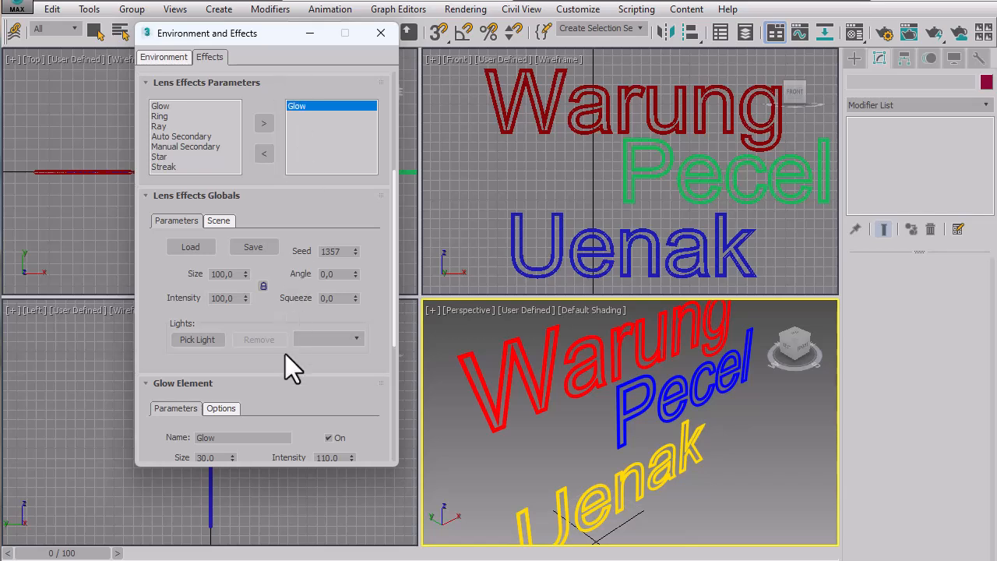
{"action": "double_click", "coordinate": [228, 274]}
{"action": "type", "text": "10"}
{"action": "key", "text": "Tab"}
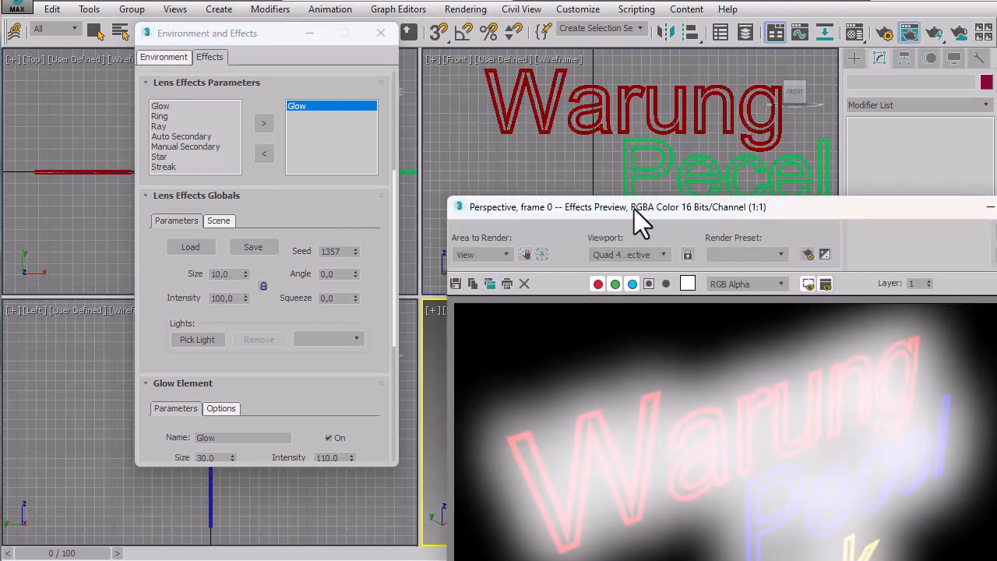
Arrange the effects preview and the effects settings side by side, and set the Lens Effects global Size to 5.
{"action": "left_click_drag", "start_coordinate": [634, 210], "coordinate": [550, 23]}
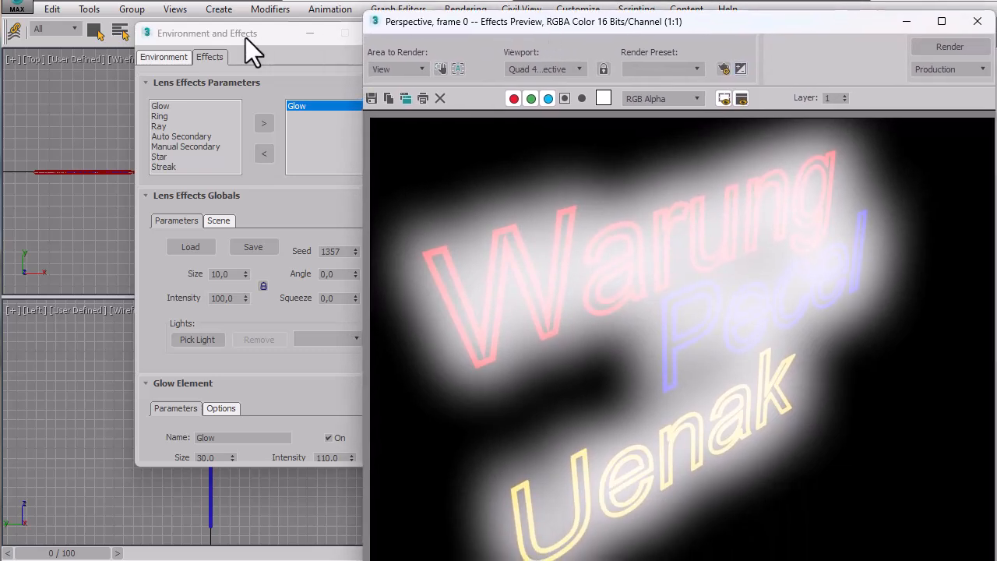
{"action": "left_click_drag", "start_coordinate": [255, 35], "coordinate": [192, 34]}
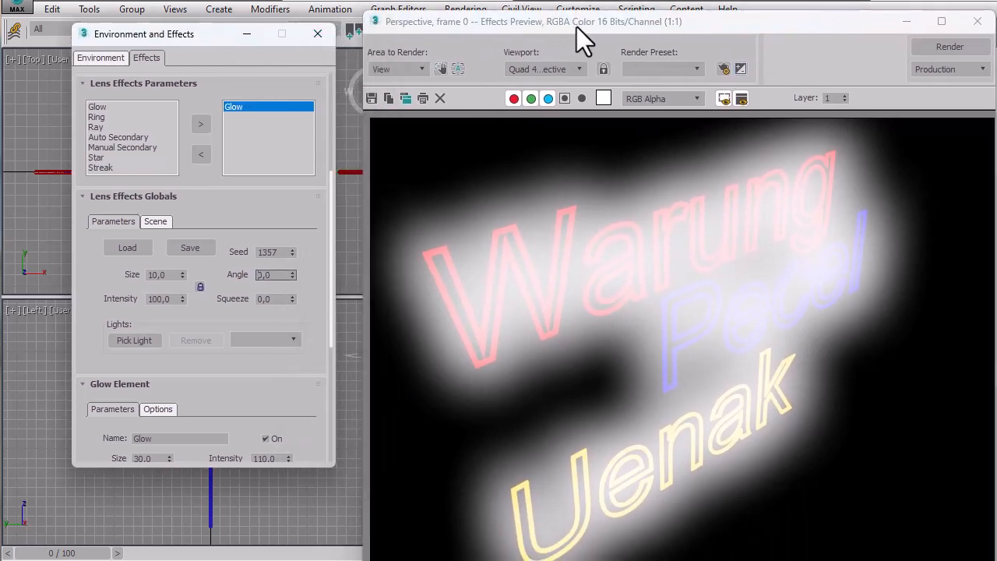
{"action": "left_click_drag", "start_coordinate": [577, 26], "coordinate": [571, 15]}
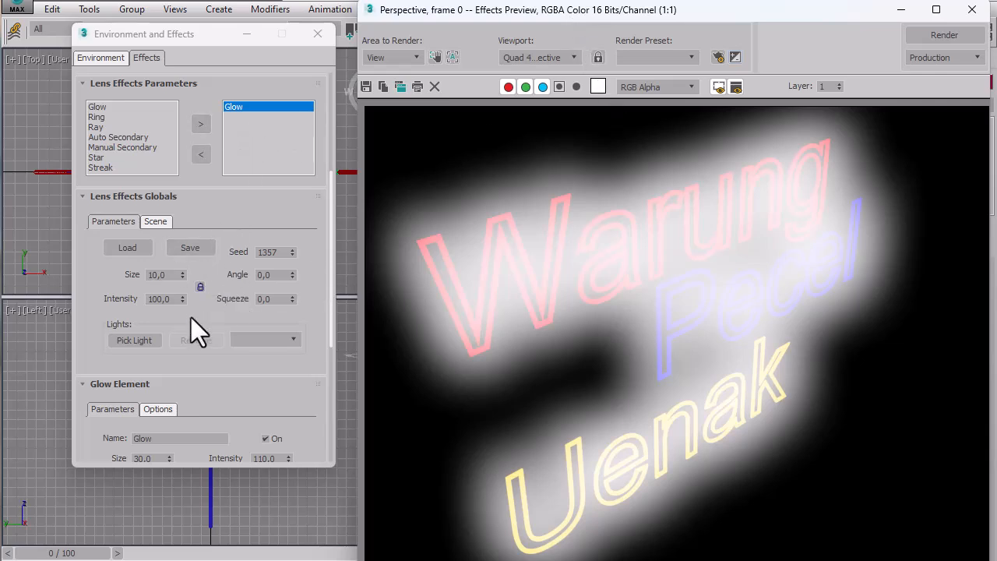
{"action": "double_click", "coordinate": [170, 274]}
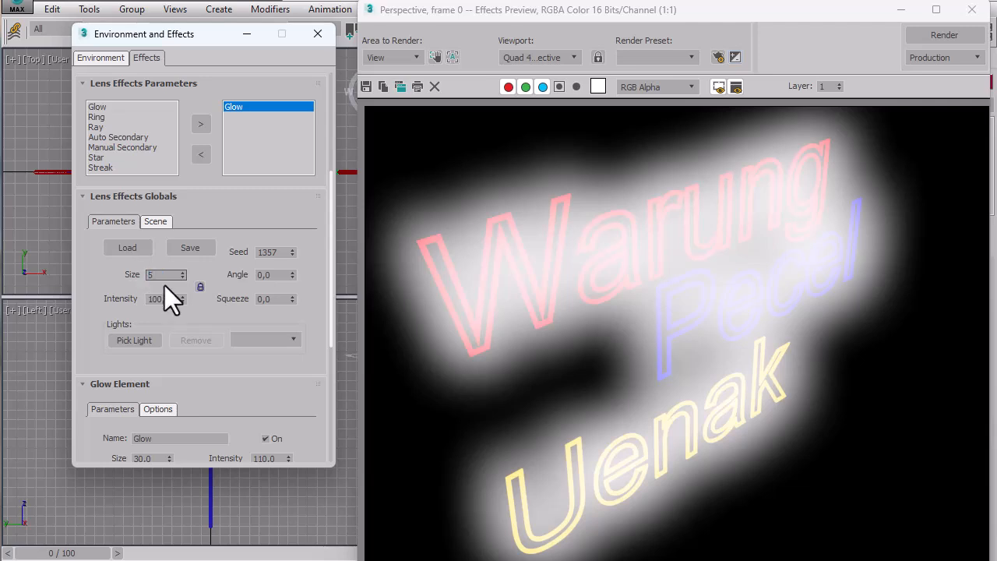
{"action": "key", "text": "Tab"}
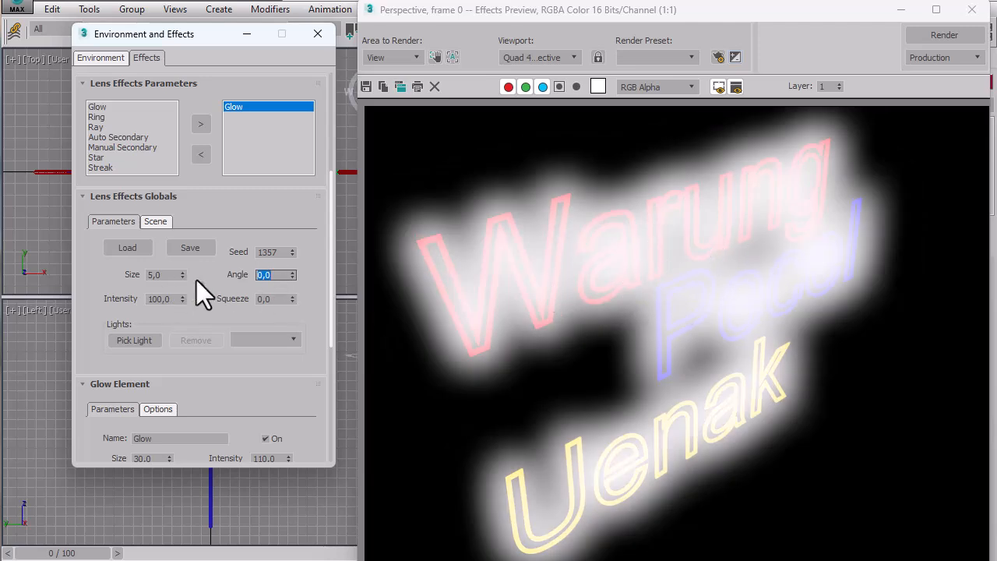
Try a Lens Effects global Size of 3, and set it to 2.
{"action": "double_click", "coordinate": [170, 274]}
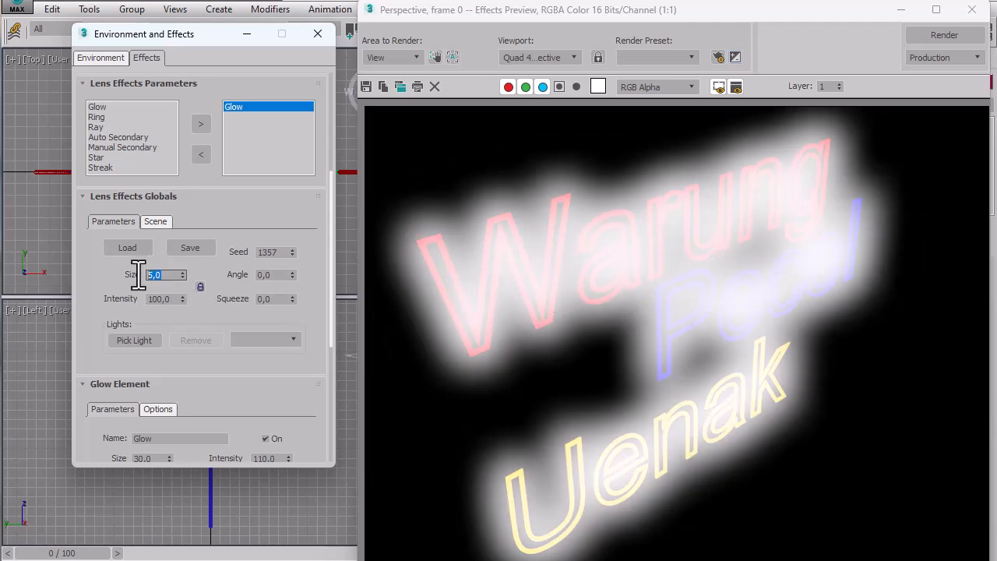
{"action": "type", "text": "3"}
{"action": "key", "text": "Tab"}
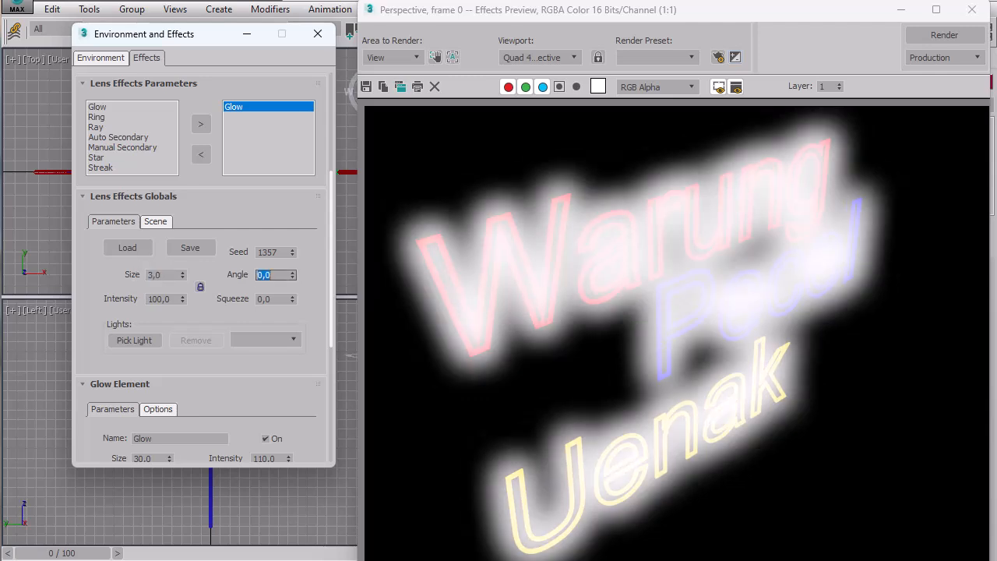
{"action": "double_click", "coordinate": [175, 274]}
{"action": "type", "text": "2"}
{"action": "key", "text": "Tab"}
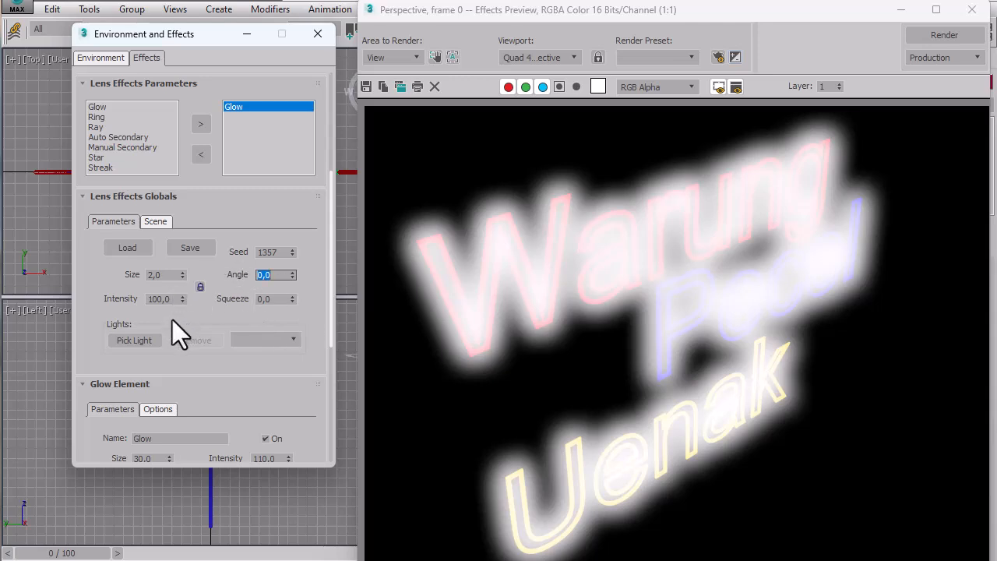
Set the Intensity in the Lens Effects global parameters to 70.
{"action": "double_click", "coordinate": [169, 298]}
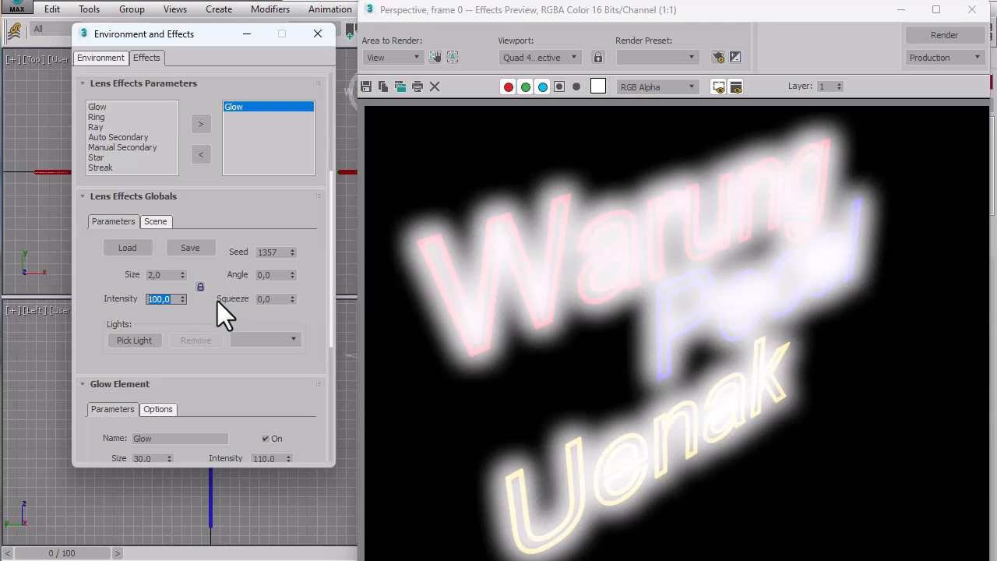
{"action": "type", "text": "70"}
{"action": "key", "text": "Tab"}
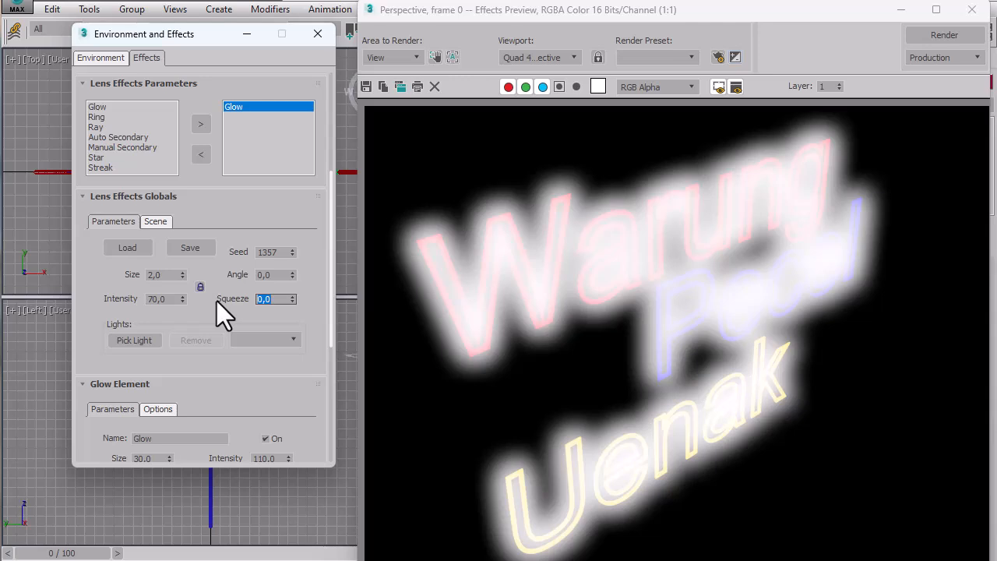
{"action": "left_click", "coordinate": [159, 275]}
{"action": "left_click", "coordinate": [175, 298]}
{"action": "key", "text": "Return"}
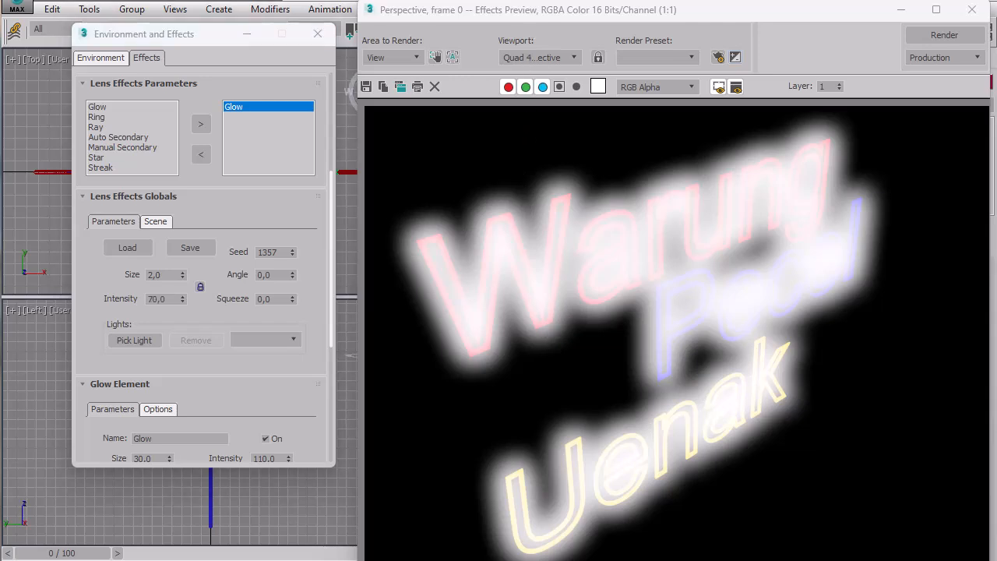
Change the Glow element's first radial color from white to bright green, with RGB values 50, 255, 64.
{"action": "left_click_drag", "start_coordinate": [257, 371], "coordinate": [256, 196]}
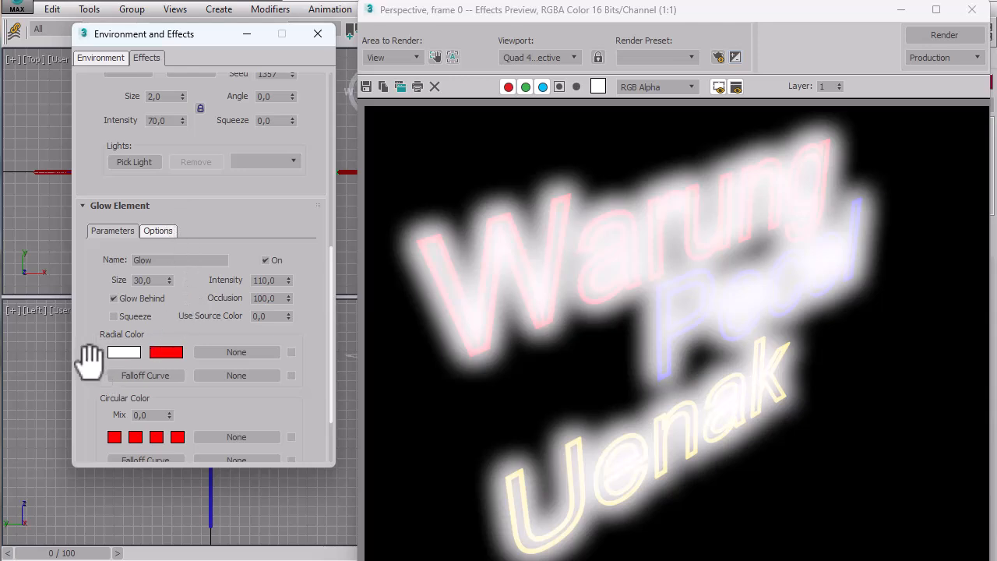
{"action": "left_click_drag", "start_coordinate": [90, 360], "coordinate": [88, 307]}
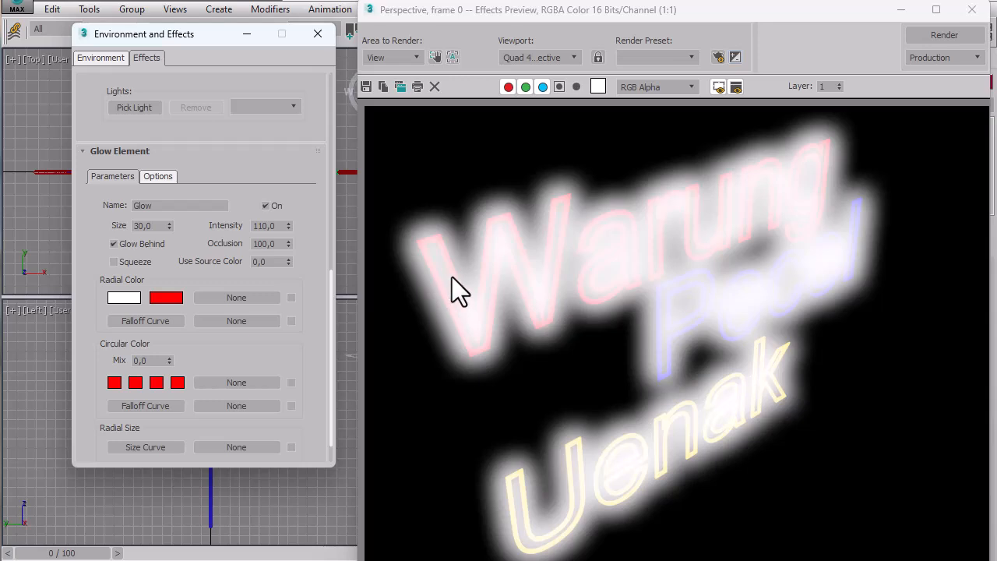
{"action": "left_click", "coordinate": [122, 300]}
{"action": "left_click", "coordinate": [356, 17]}
{"action": "left_click_drag", "start_coordinate": [355, 18], "coordinate": [359, 19]}
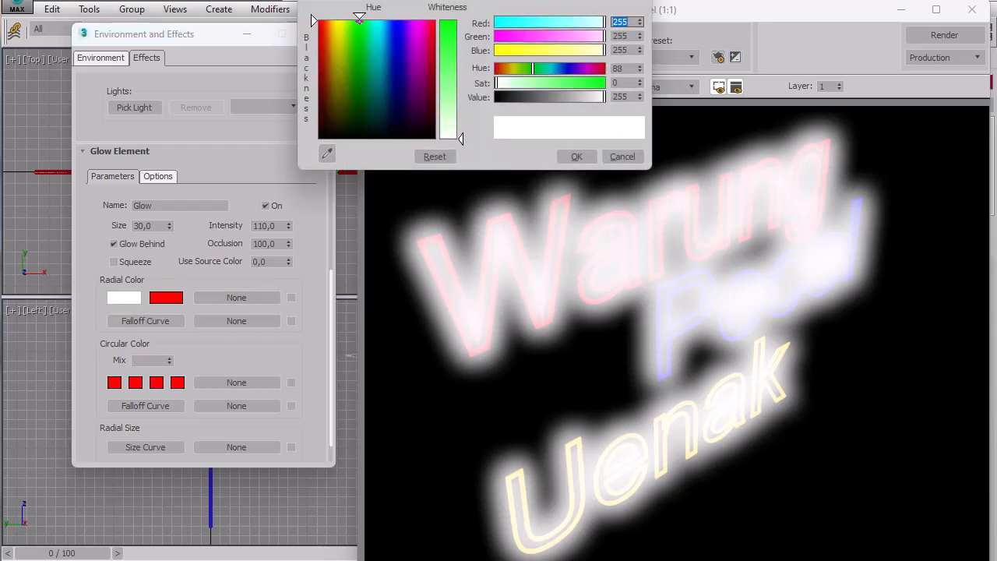
{"action": "left_click_drag", "start_coordinate": [453, 33], "coordinate": [453, 19]}
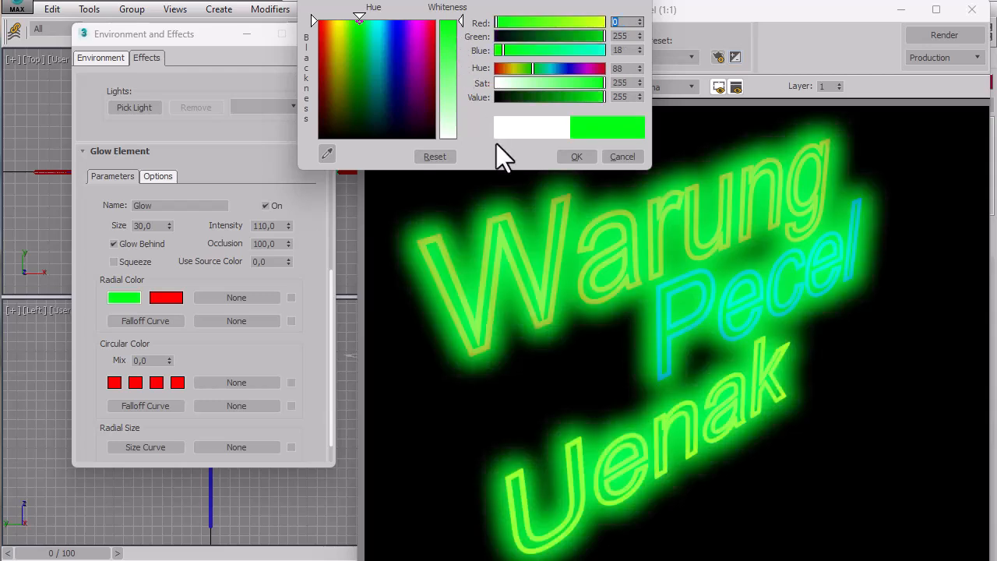
{"action": "left_click", "coordinate": [448, 44]}
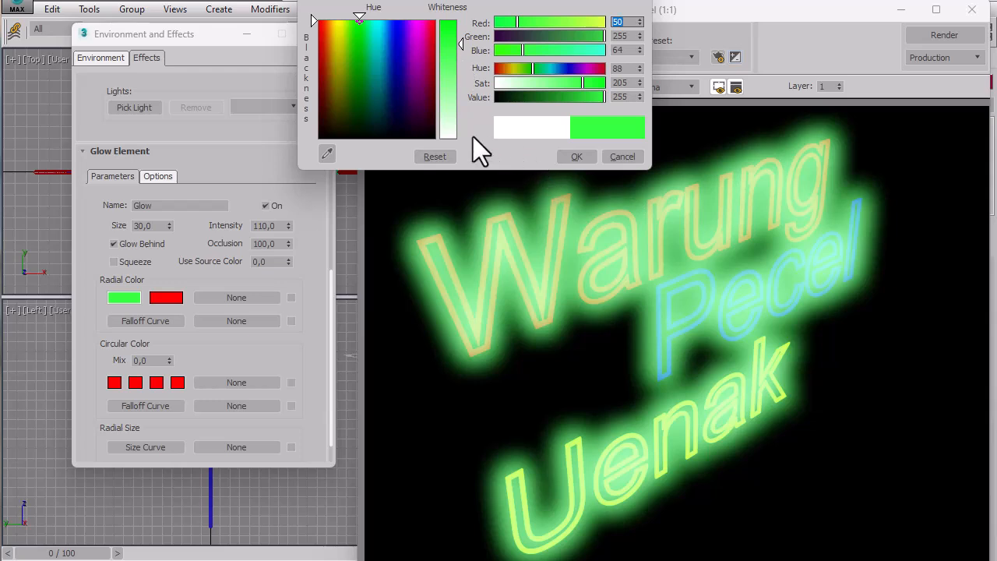
{"action": "left_click", "coordinate": [572, 159]}
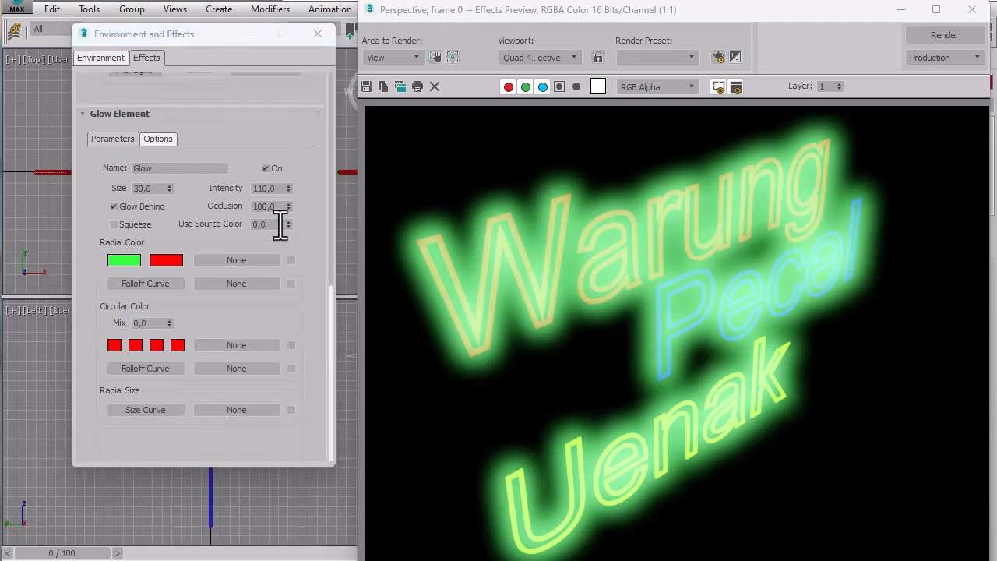
Set the Glow element's Use Source Color value to 100.
{"action": "left_click", "coordinate": [309, 238]}
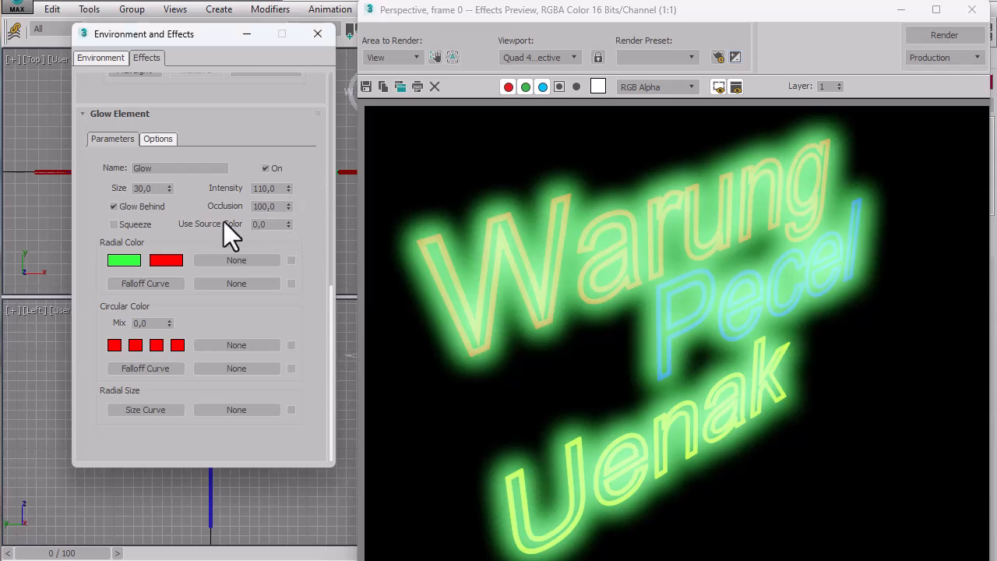
{"action": "left_click", "coordinate": [271, 224]}
{"action": "type", "text": "100"}
{"action": "key", "text": "Tab"}
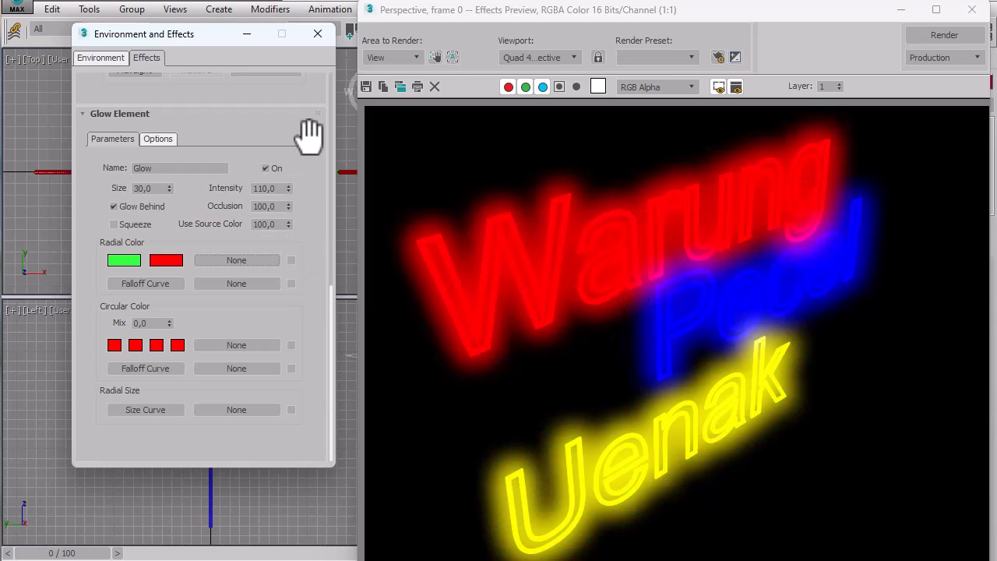
Set both the Lens Effects global Intensity and the Glow element's Intensity to 100.
{"action": "left_click_drag", "start_coordinate": [307, 137], "coordinate": [309, 300]}
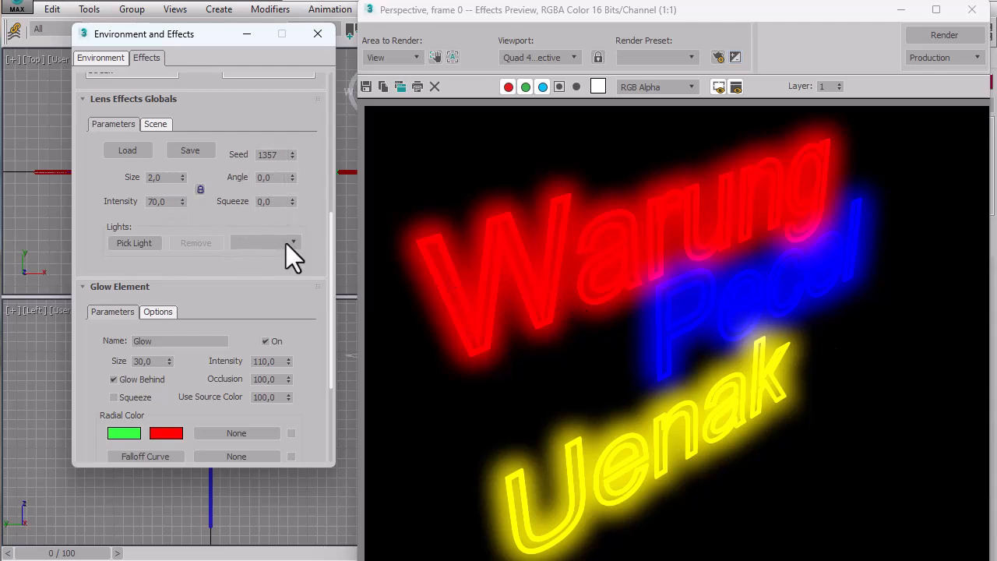
{"action": "left_click_drag", "start_coordinate": [305, 307], "coordinate": [293, 127]}
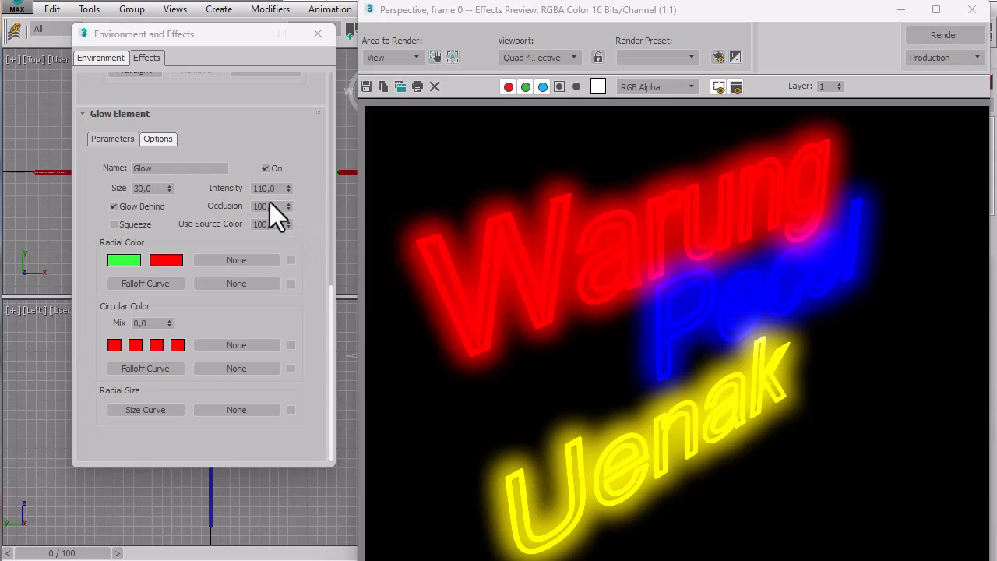
{"action": "left_click_drag", "start_coordinate": [314, 148], "coordinate": [304, 243]}
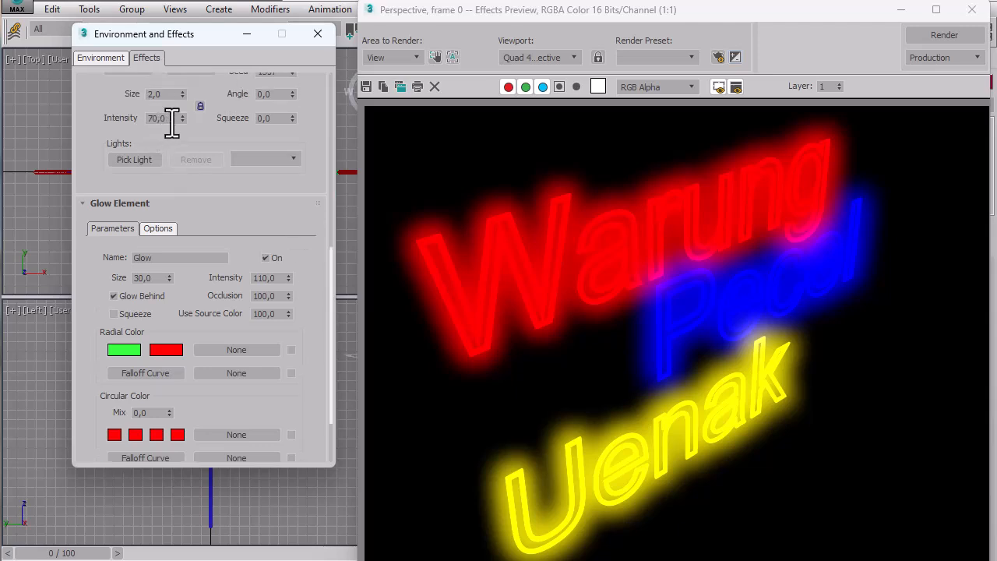
{"action": "left_click_drag", "start_coordinate": [171, 121], "coordinate": [143, 123]}
{"action": "type", "text": "100"}
{"action": "double_click", "coordinate": [279, 278]}
{"action": "type", "text": "100"}
{"action": "key", "text": "Return"}
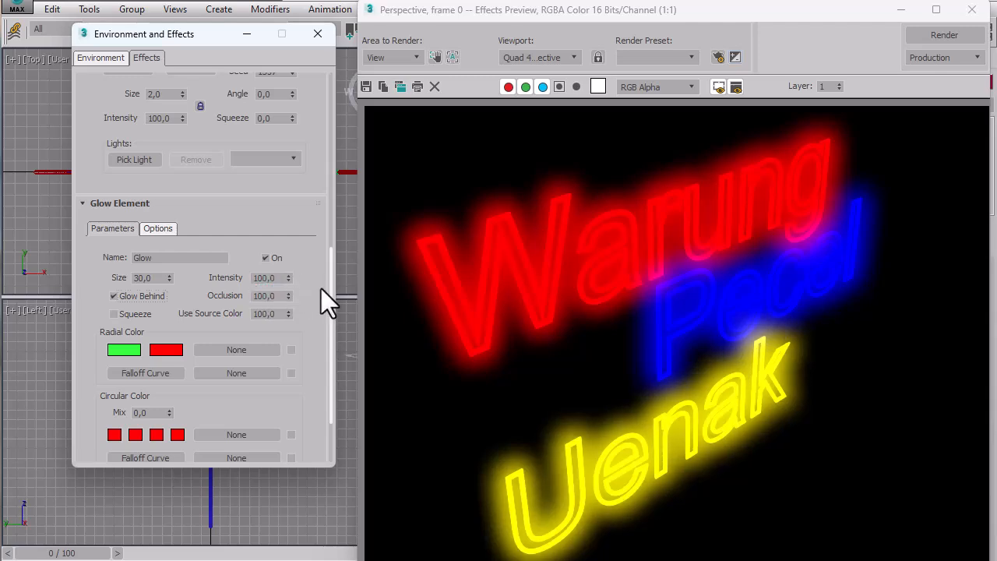
Try a Glow element Intensity of 70, and restore it to 100.
{"action": "double_click", "coordinate": [281, 277]}
{"action": "type", "text": "70"}
{"action": "key", "text": "Return"}
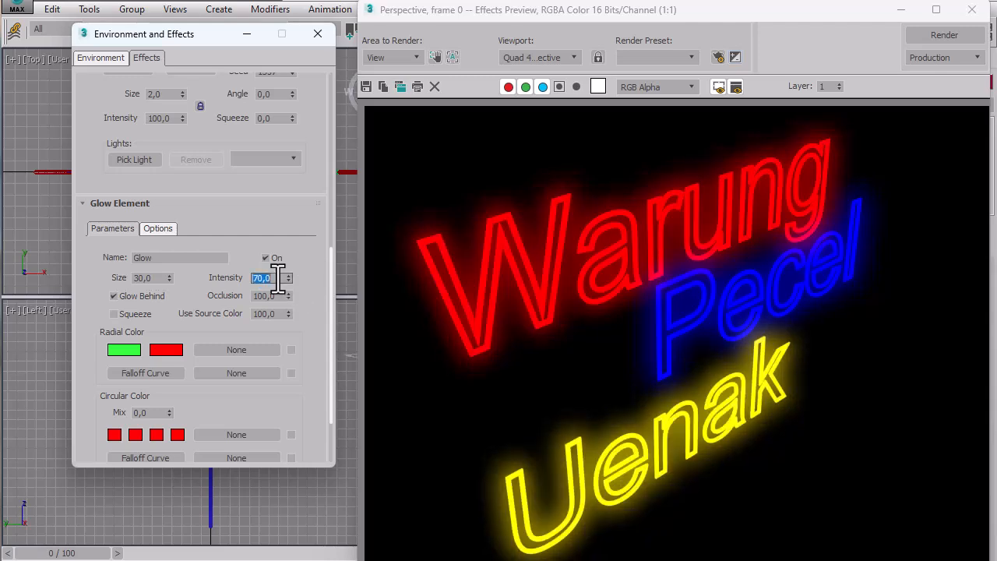
{"action": "type", "text": "100"}
{"action": "key", "text": "Return"}
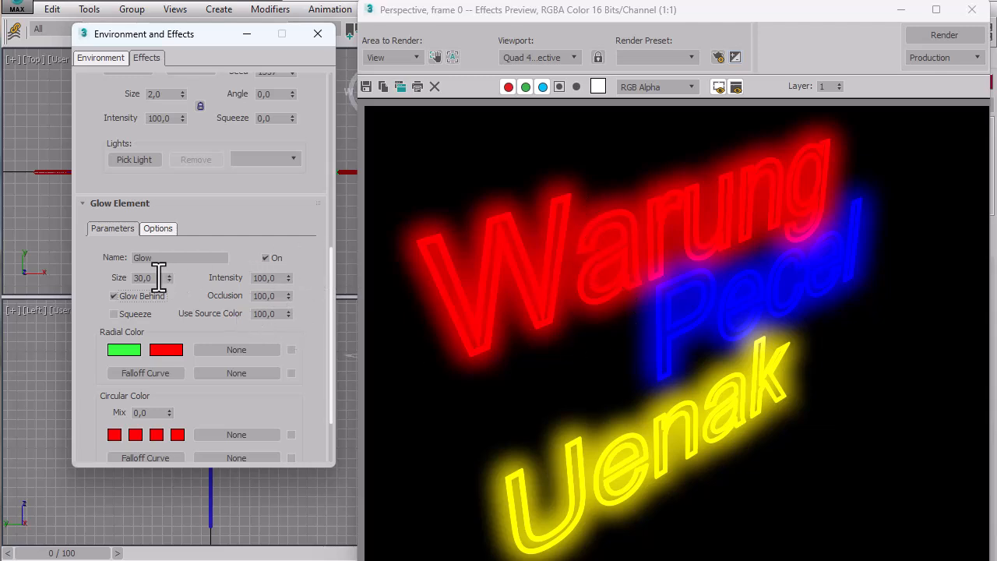
Set the Glow element's Size to 10.
{"action": "left_click_drag", "start_coordinate": [163, 276], "coordinate": [129, 277]}
{"action": "type", "text": "10"}
{"action": "key", "text": "Tab"}
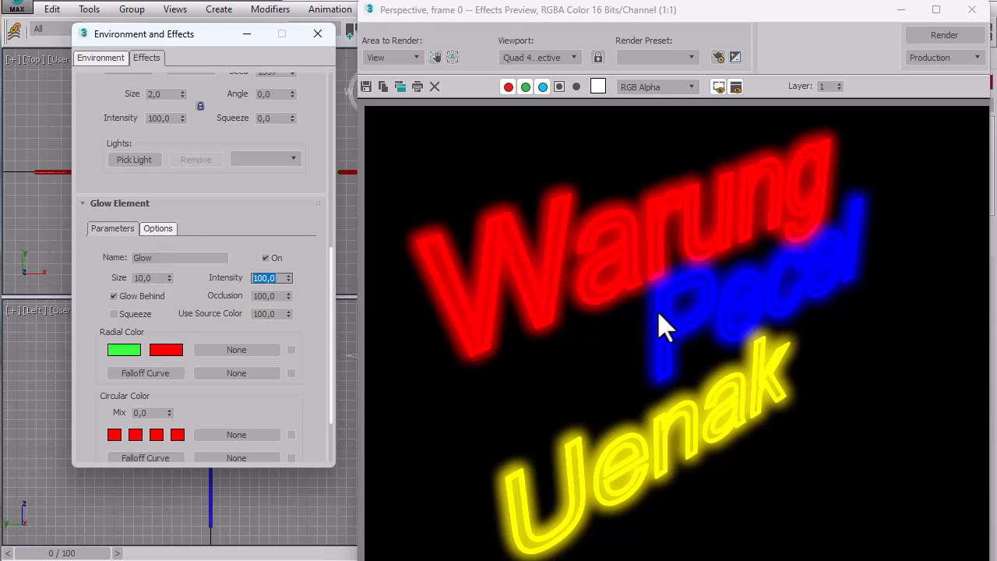
Switch the Glow element off and on again twice to compare the preview with and without the glow.
{"action": "left_click", "coordinate": [268, 257]}
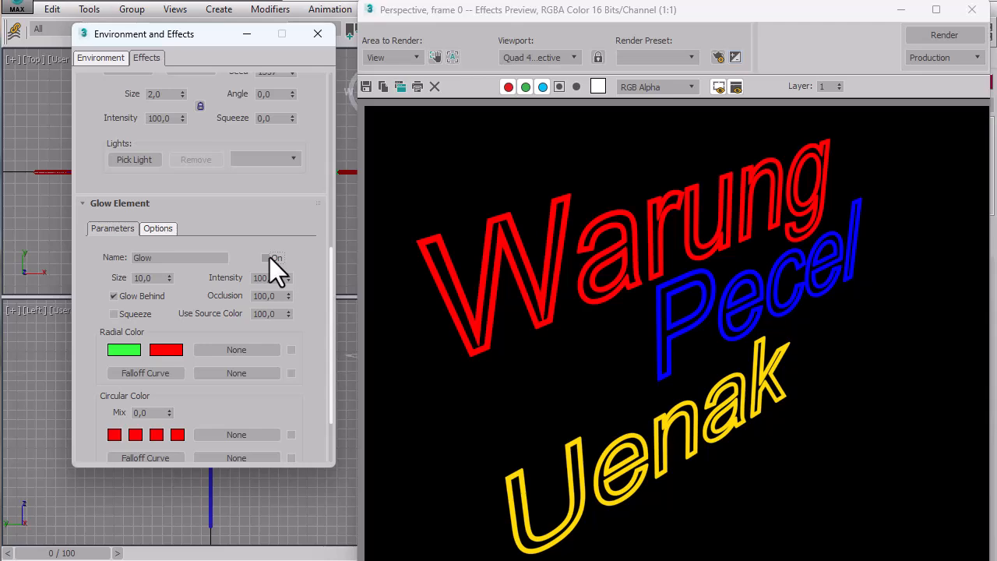
{"action": "left_click", "coordinate": [270, 258]}
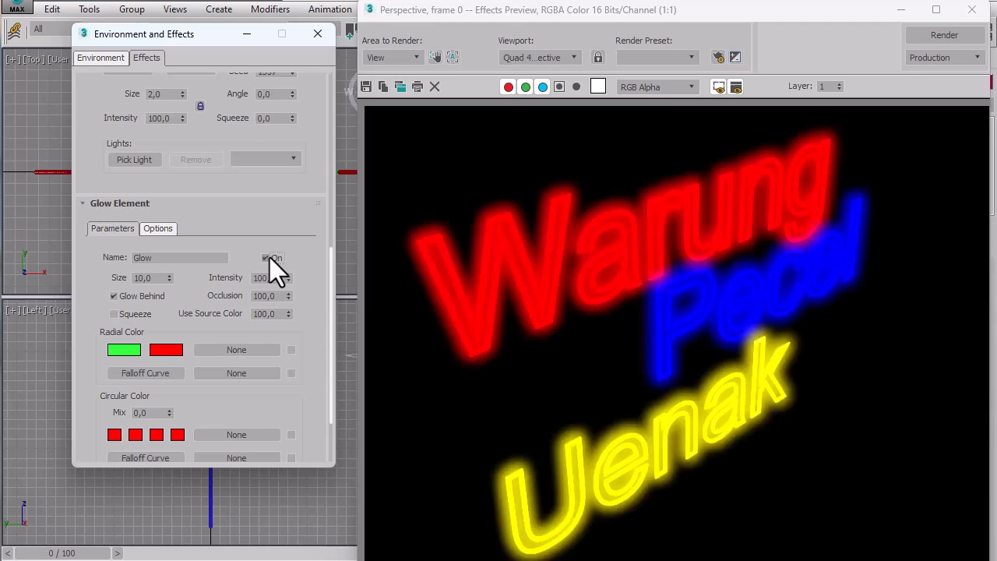
{"action": "left_click", "coordinate": [268, 258]}
{"action": "left_click", "coordinate": [270, 258]}
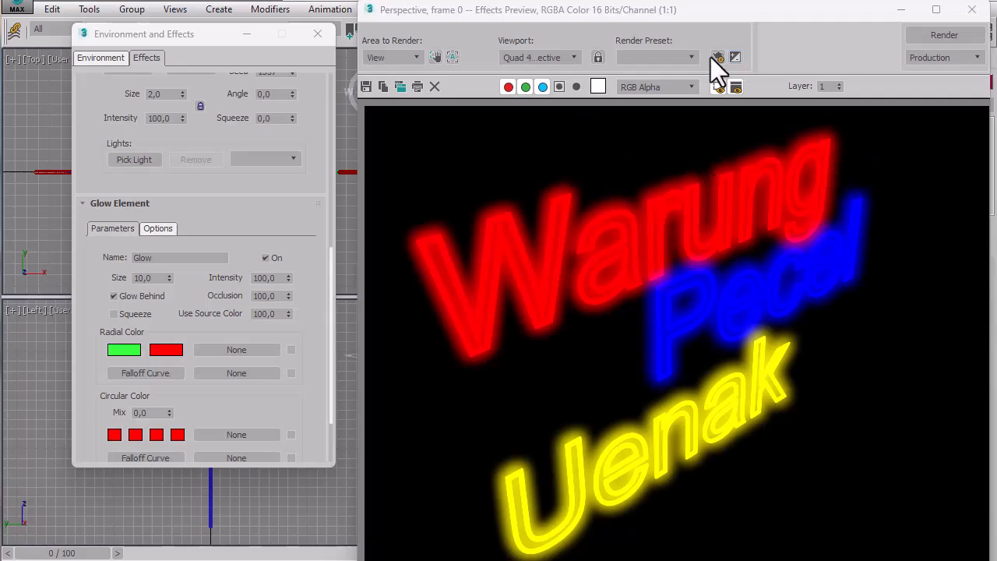
Close the effects preview and the Environment and Effects window.
{"action": "left_click", "coordinate": [972, 10]}
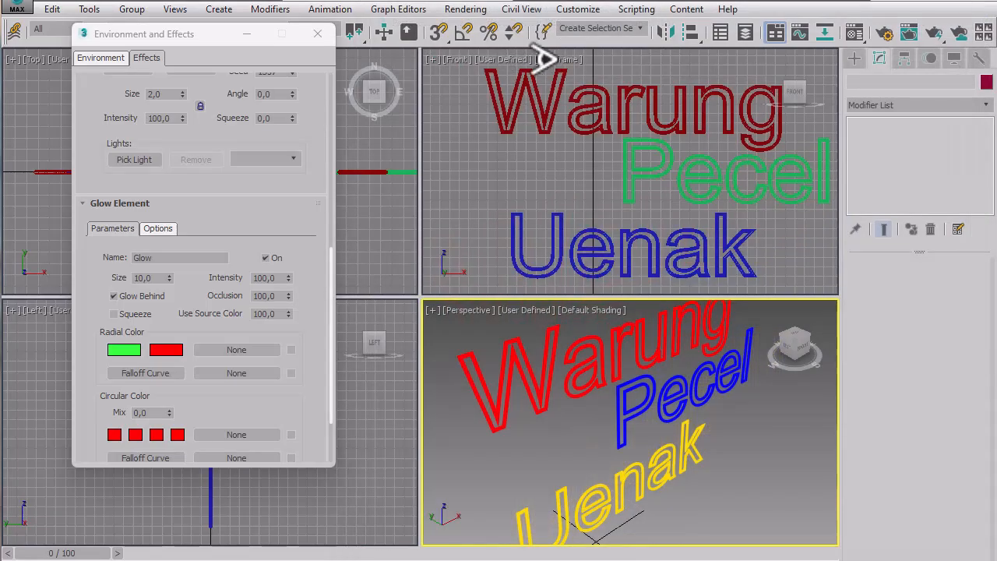
{"action": "left_click", "coordinate": [317, 34]}
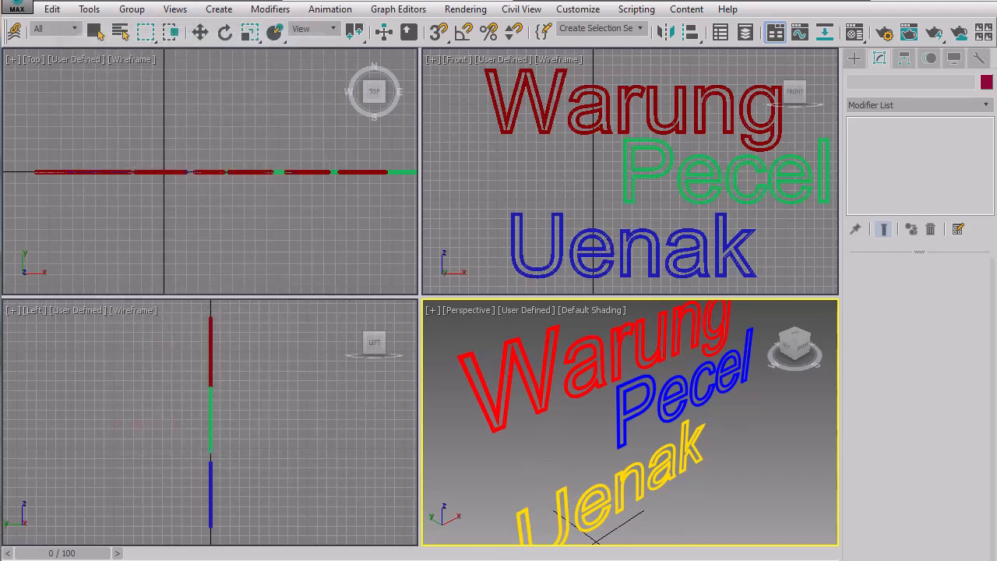
{"action": "left_click_drag", "start_coordinate": [484, 560], "coordinate": [483, 554]}
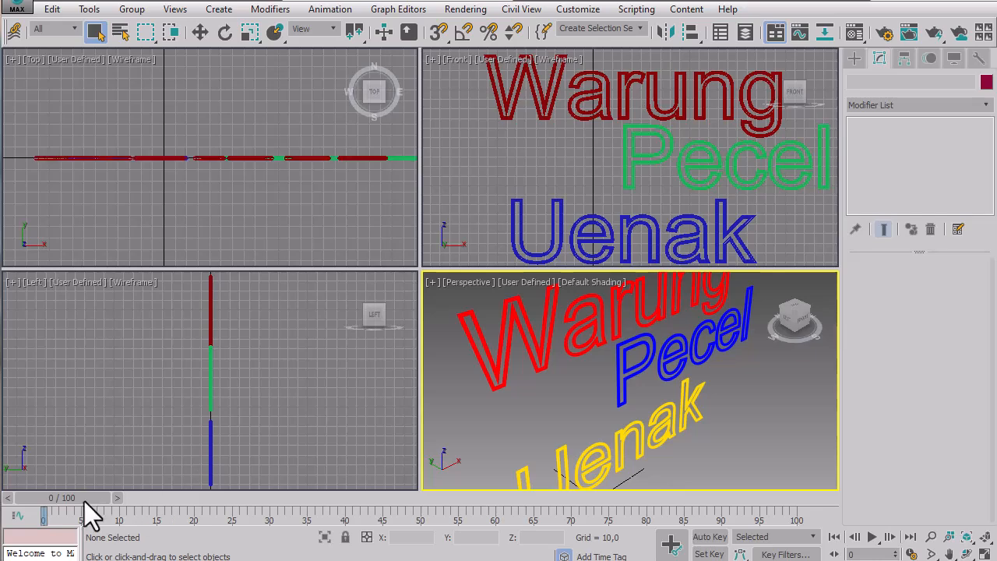
{"action": "mouse_move", "coordinate": [84, 501]}
{"action": "left_mouse_down"}
{"action": "mouse_move", "coordinate": [108, 503]}
{"action": "mouse_move", "coordinate": [73, 501]}
{"action": "left_mouse_up"}
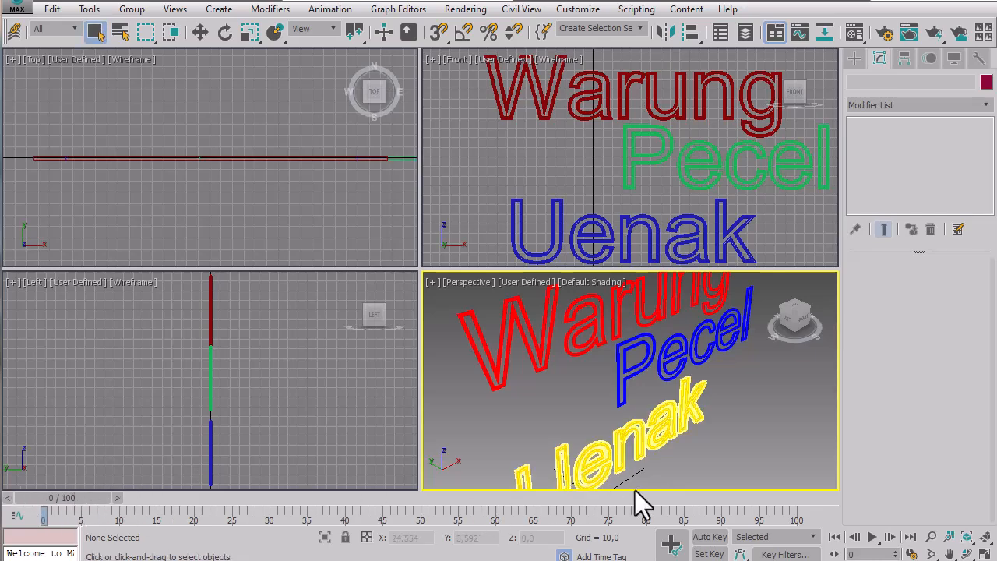
Select the Warung text and open the Glow element of the second Lens Effects entry in the rendering effects settings.
{"action": "left_click", "coordinate": [606, 366]}
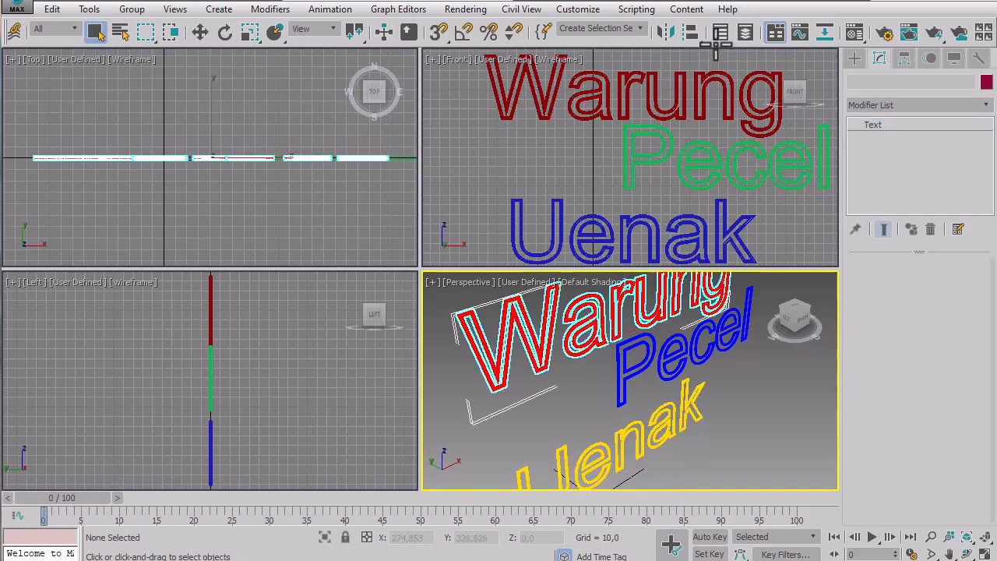
{"action": "left_click", "coordinate": [464, 22]}
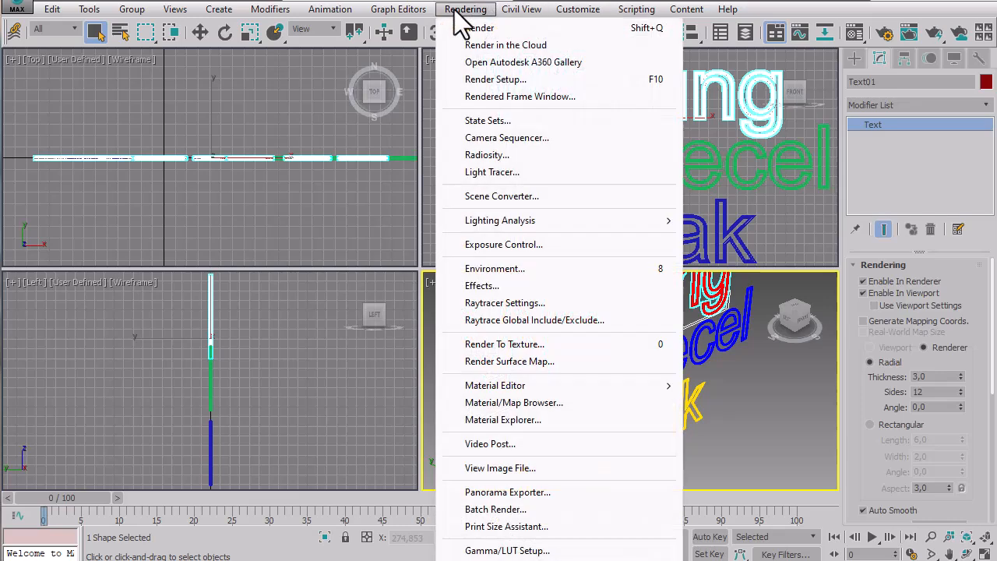
{"action": "left_click", "coordinate": [461, 82]}
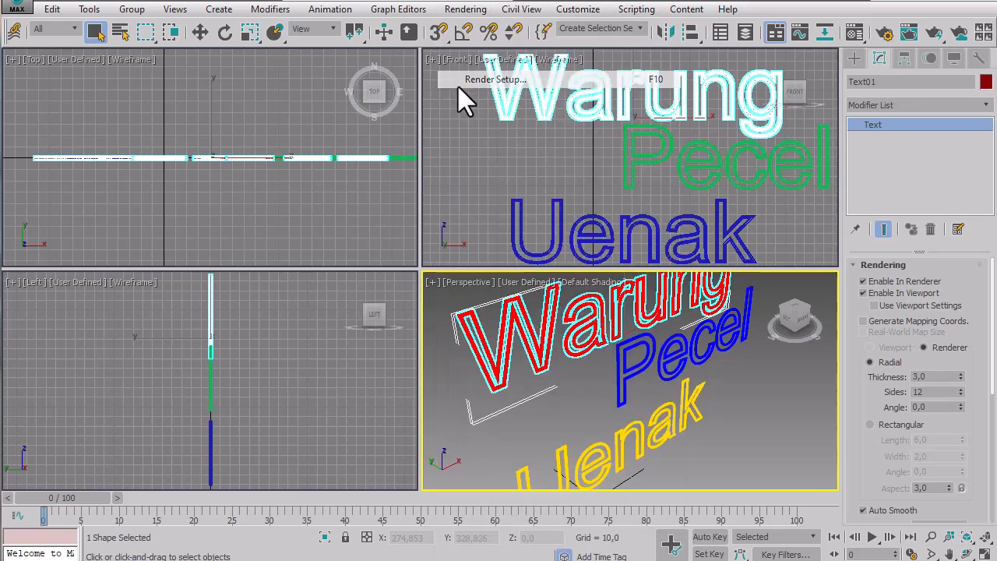
{"action": "left_click", "coordinate": [466, 11]}
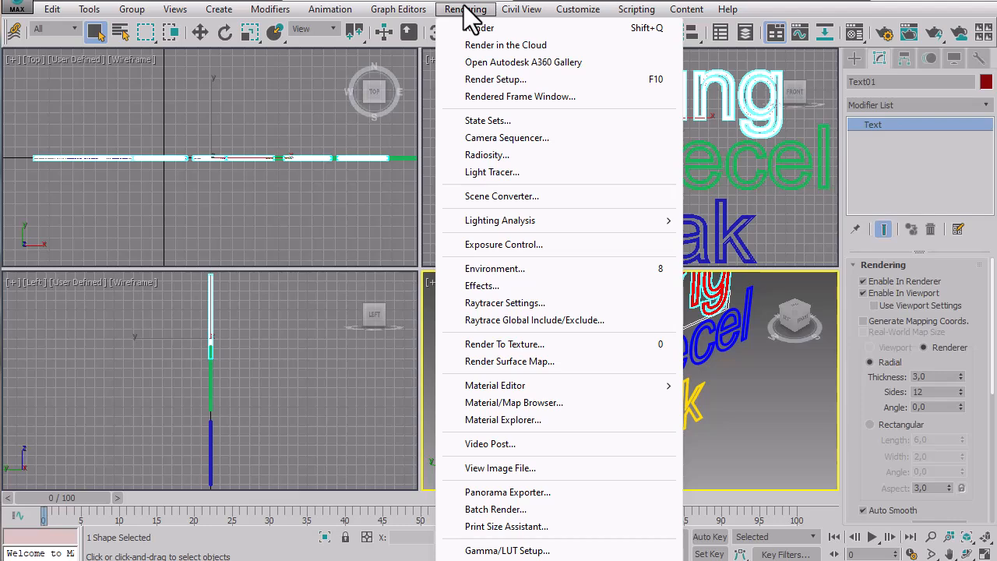
{"action": "left_click", "coordinate": [498, 286]}
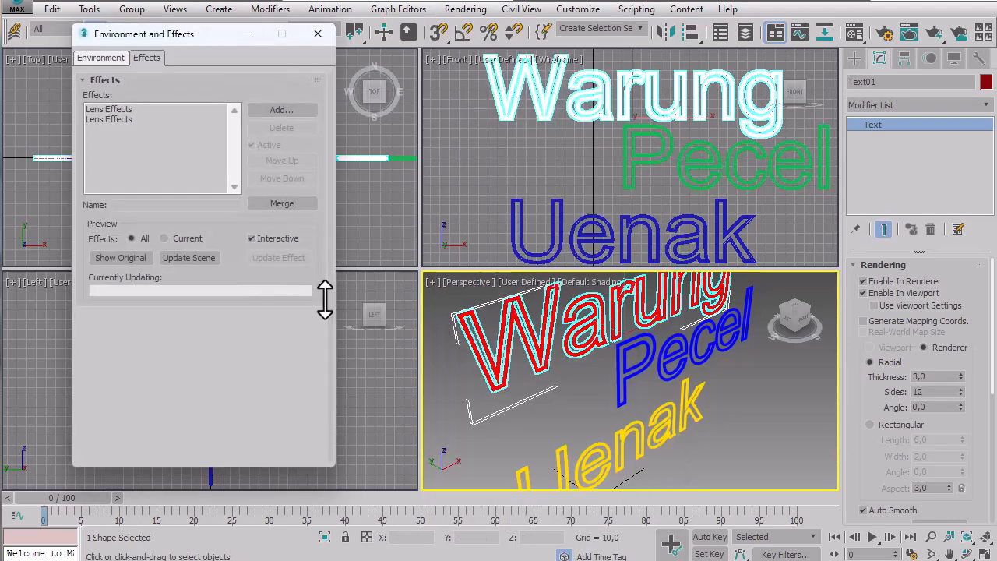
{"action": "left_click", "coordinate": [124, 121]}
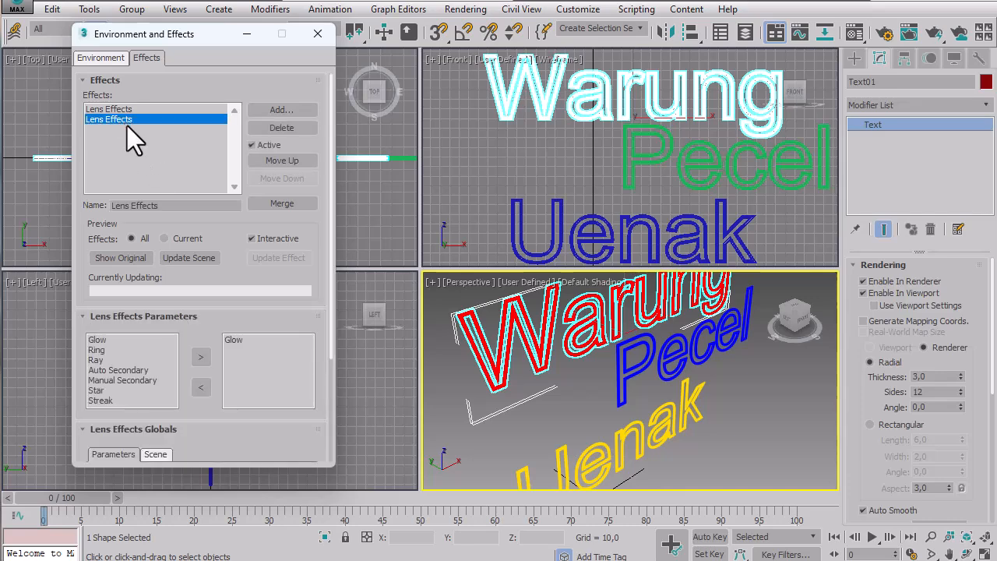
{"action": "left_click", "coordinate": [239, 341]}
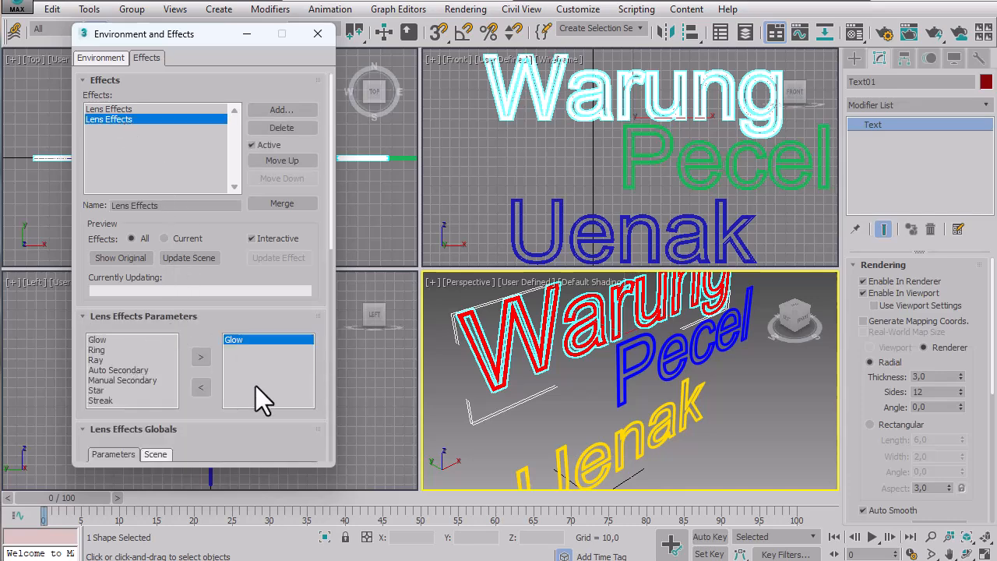
Close the effects preview, turn off Interactive updating, update the effect once, and close its preview.
{"action": "scroll", "coordinate": [322, 330], "scroll_direction": "down", "scroll_amount": 5}
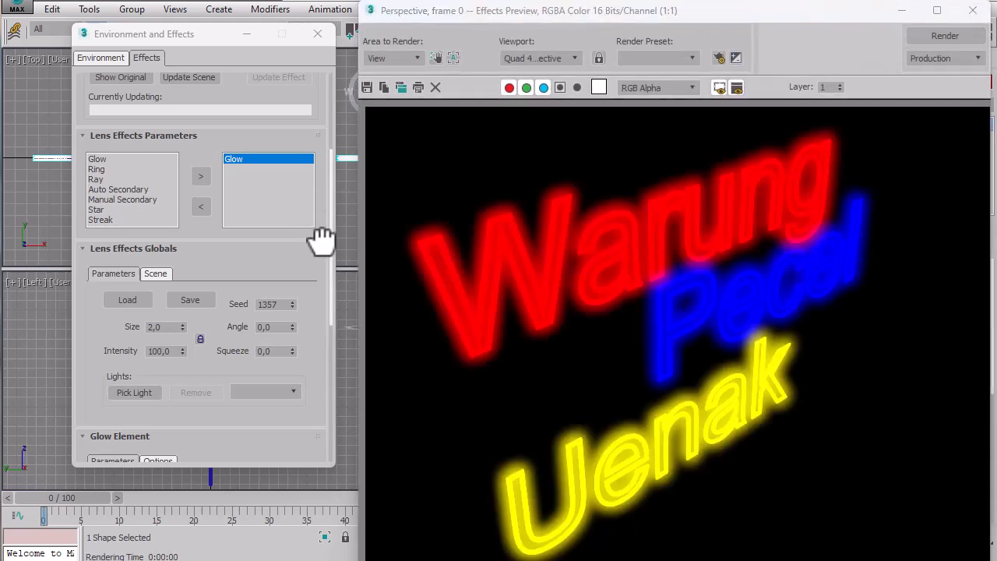
{"action": "left_click_drag", "start_coordinate": [316, 202], "coordinate": [316, 136]}
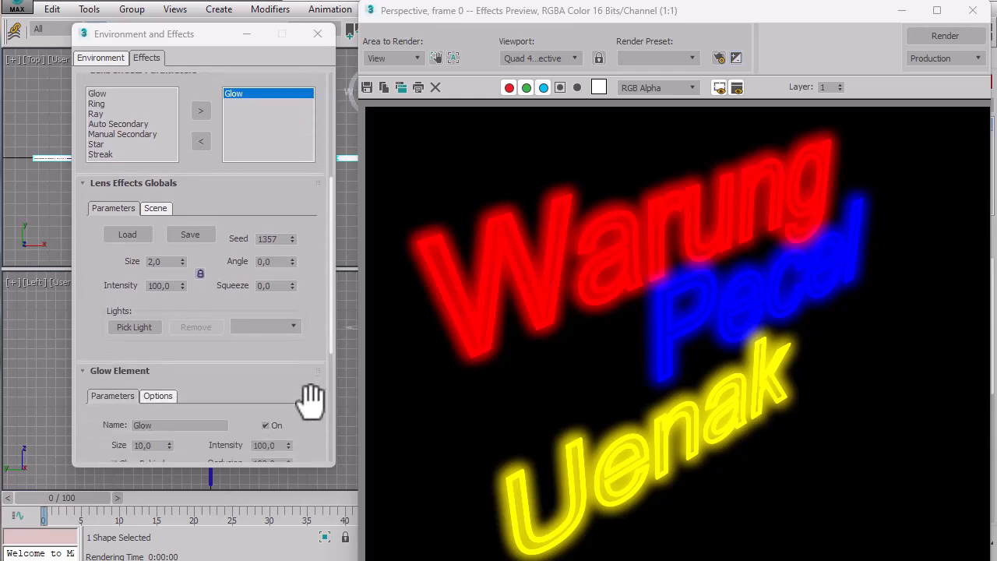
{"action": "left_click", "coordinate": [973, 11]}
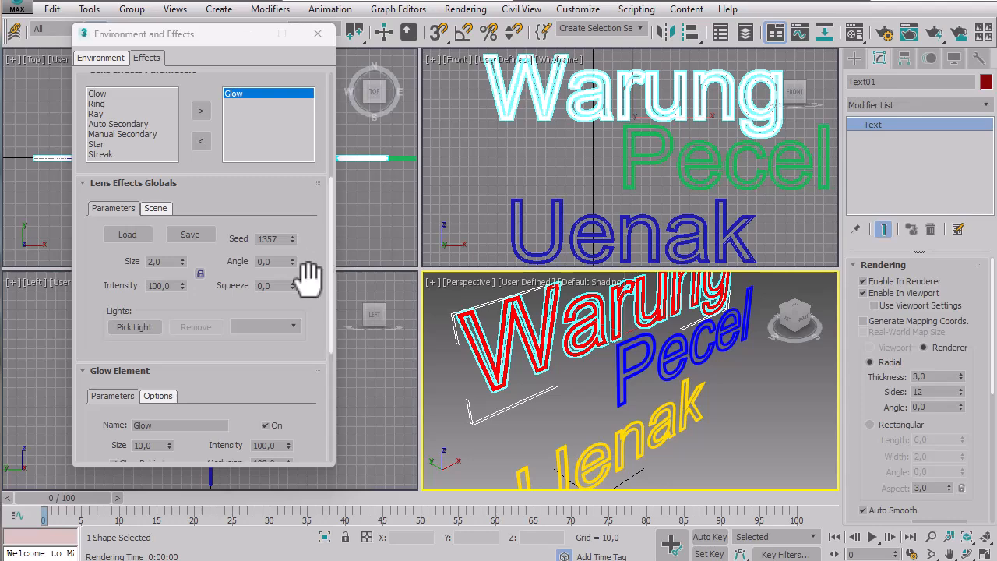
{"action": "scroll", "coordinate": [327, 347], "scroll_direction": "up", "scroll_amount": 5}
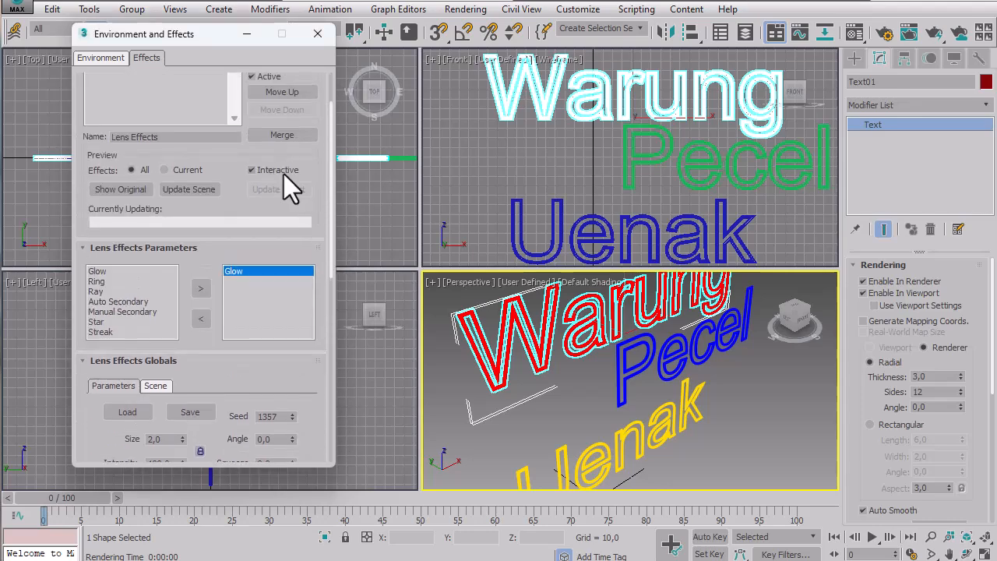
{"action": "left_click", "coordinate": [283, 174]}
{"action": "left_click", "coordinate": [278, 187]}
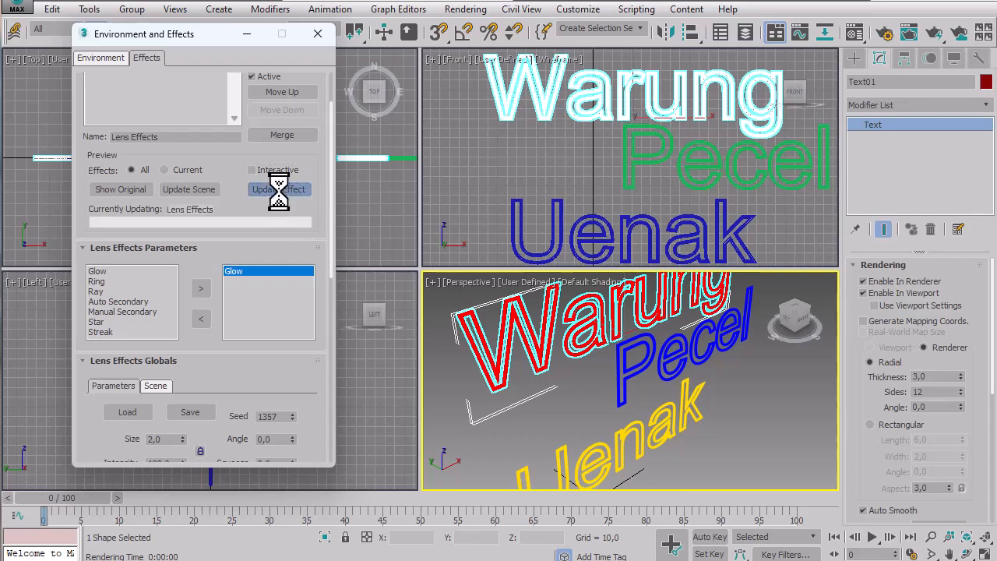
{"action": "left_click", "coordinate": [973, 12]}
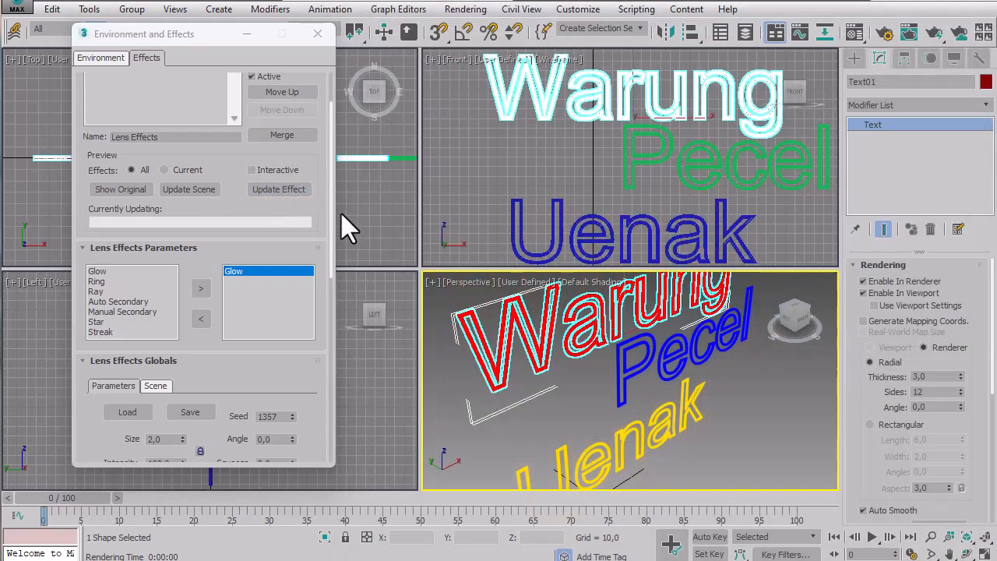
Turn on Auto Key recording for animating the glow.
{"action": "left_click_drag", "start_coordinate": [322, 397], "coordinate": [318, 349]}
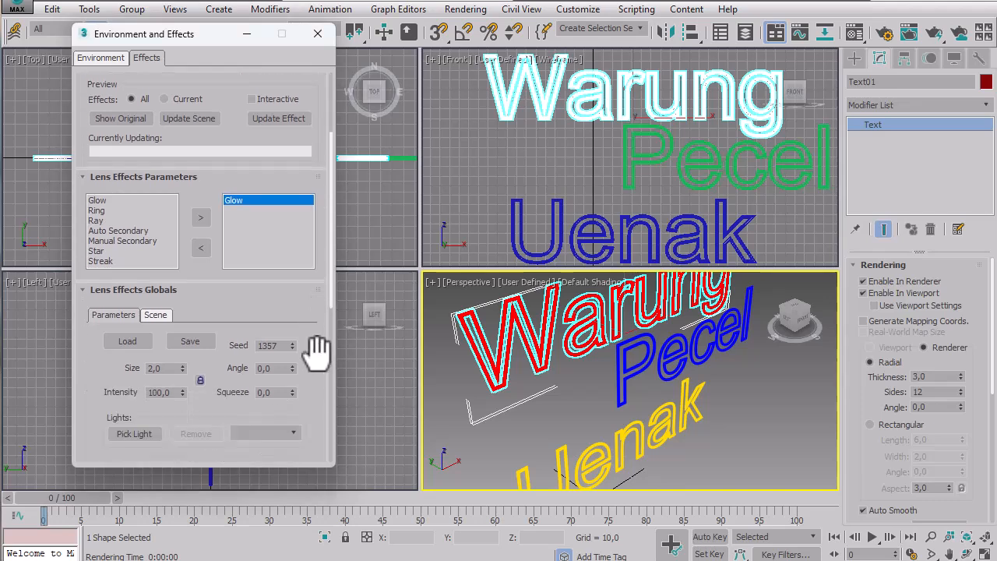
{"action": "left_click", "coordinate": [709, 536]}
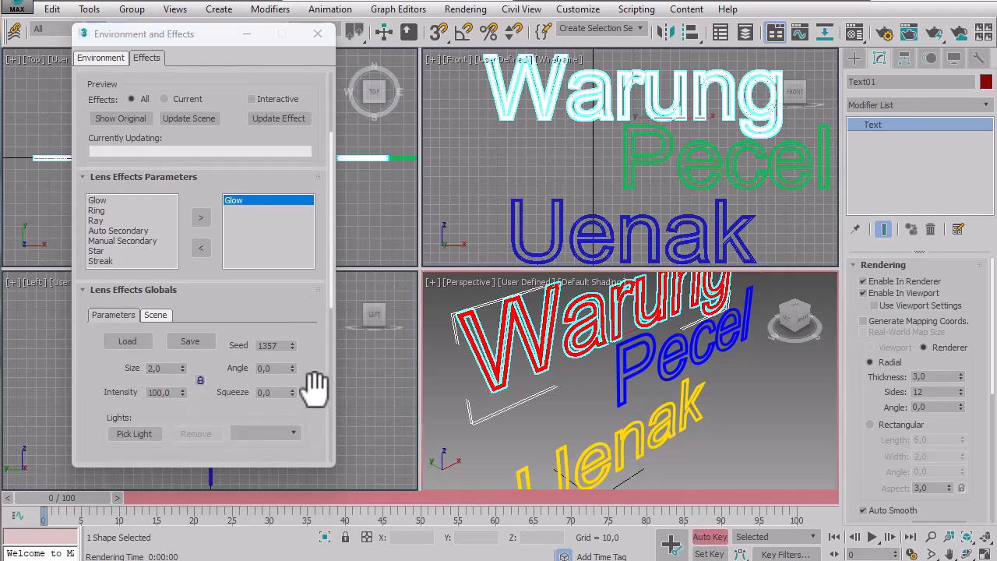
{"action": "left_click_drag", "start_coordinate": [322, 401], "coordinate": [318, 303]}
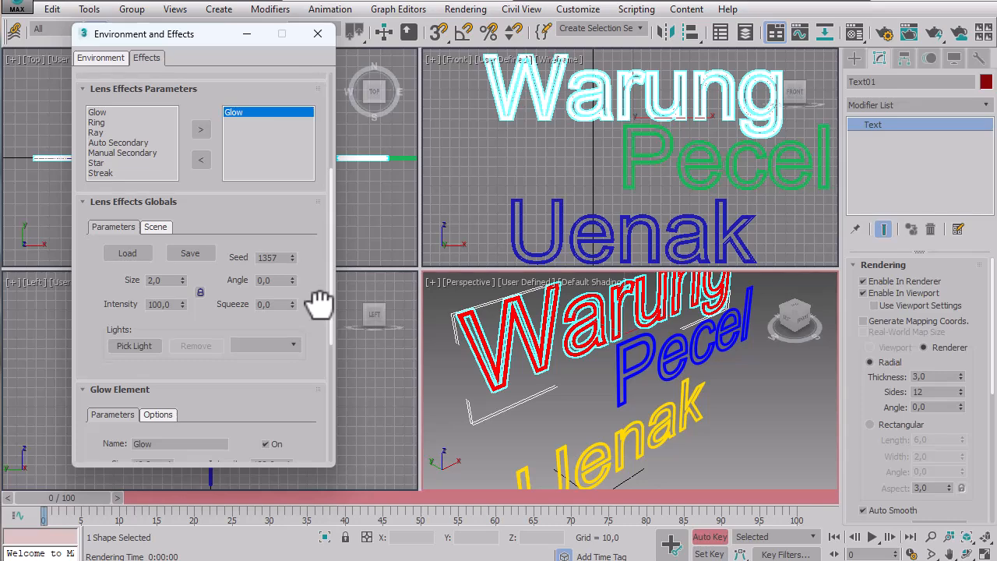
{"action": "left_click_drag", "start_coordinate": [432, 293], "coordinate": [726, 474]}
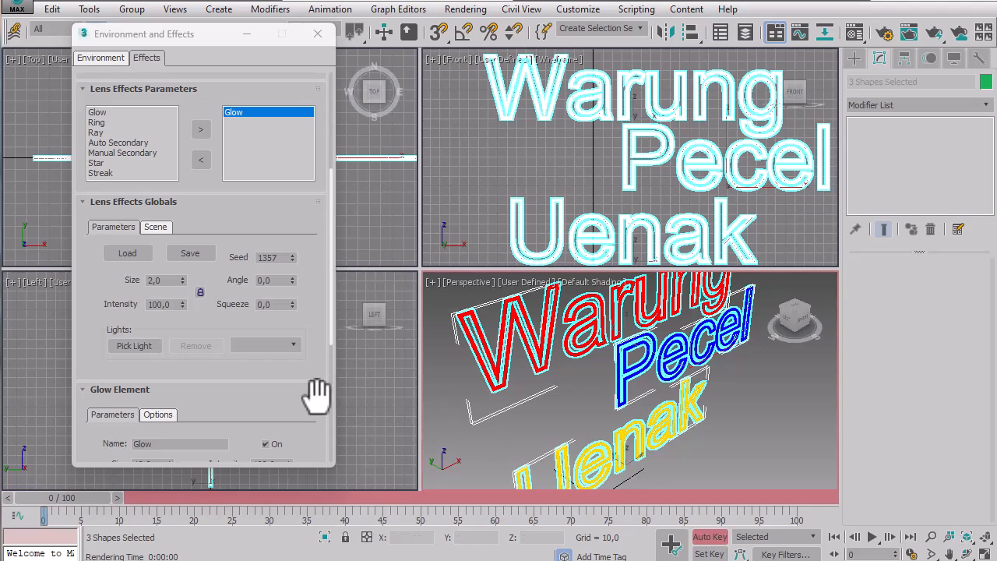
{"action": "left_click", "coordinate": [444, 357]}
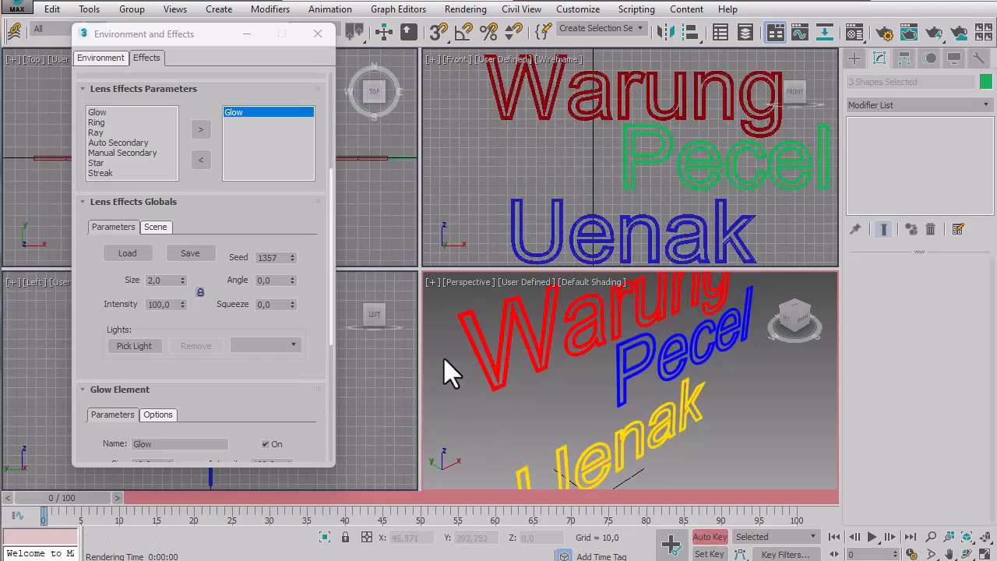
{"action": "left_click", "coordinate": [481, 349]}
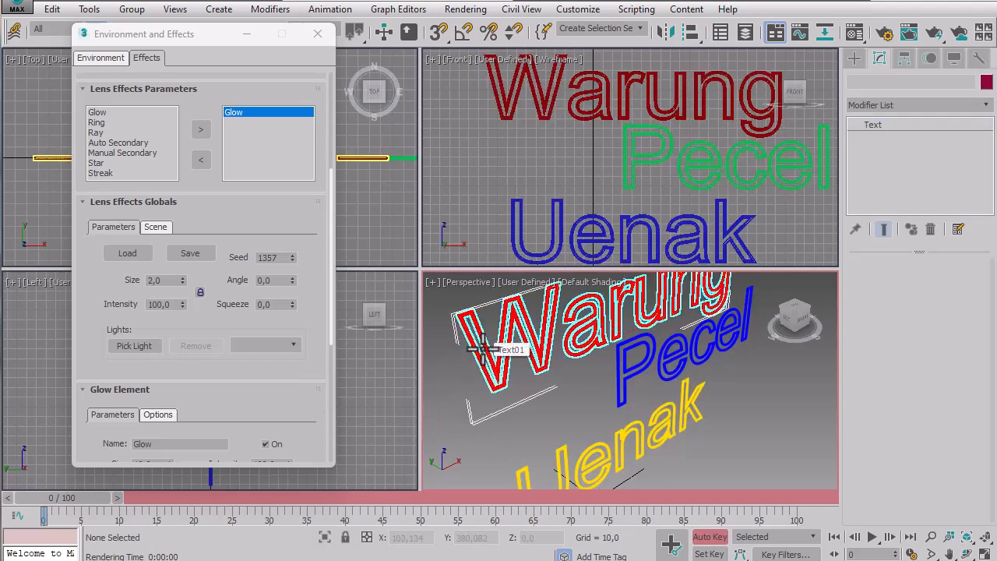
Turn on Interactive updating of the effects preview and bring up the Glow Element parameters.
{"action": "left_click_drag", "start_coordinate": [309, 350], "coordinate": [314, 423]}
{"action": "left_click", "coordinate": [264, 91]}
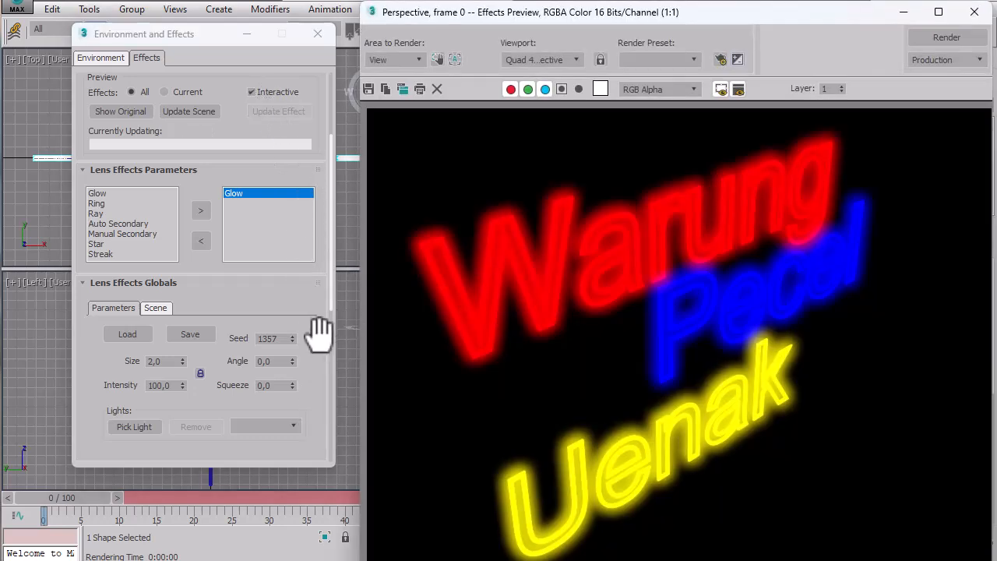
{"action": "left_click_drag", "start_coordinate": [317, 329], "coordinate": [317, 145]}
{"action": "left_click_drag", "start_coordinate": [317, 325], "coordinate": [311, 233]}
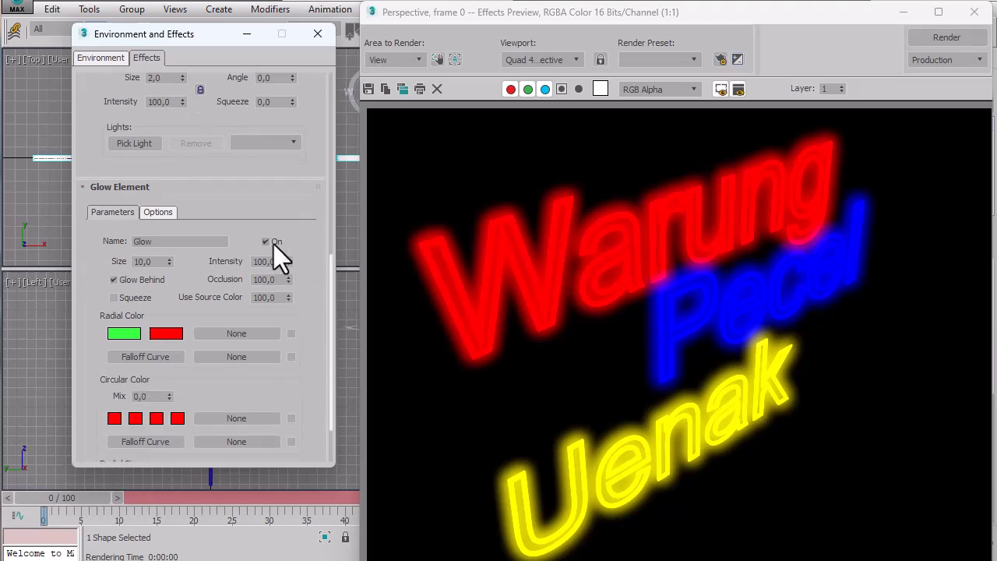
Try twice to animate the Glow element's On state, switched off at frame 0 and on at frame 10.
{"action": "left_click", "coordinate": [271, 243]}
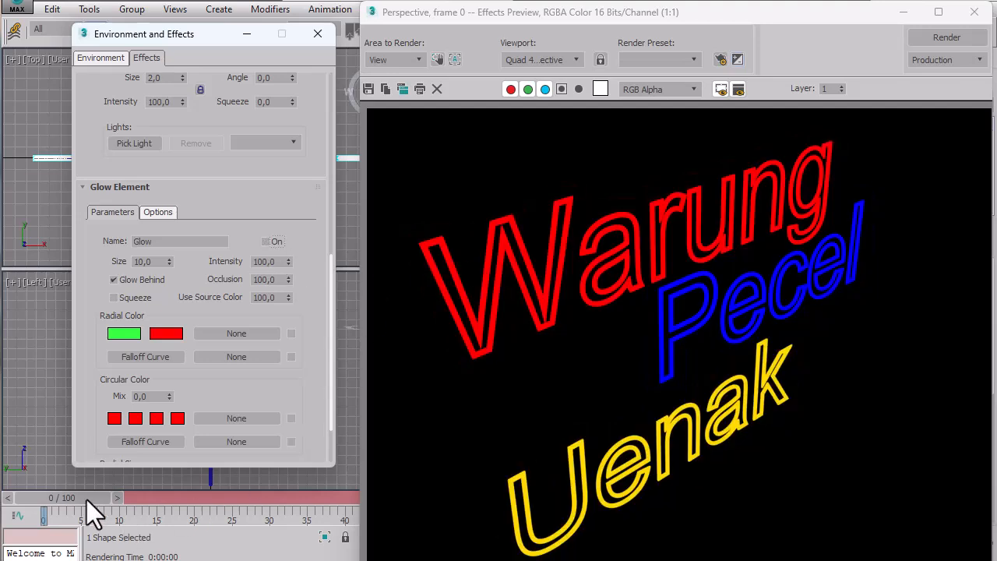
{"action": "left_click_drag", "start_coordinate": [86, 499], "coordinate": [155, 497]}
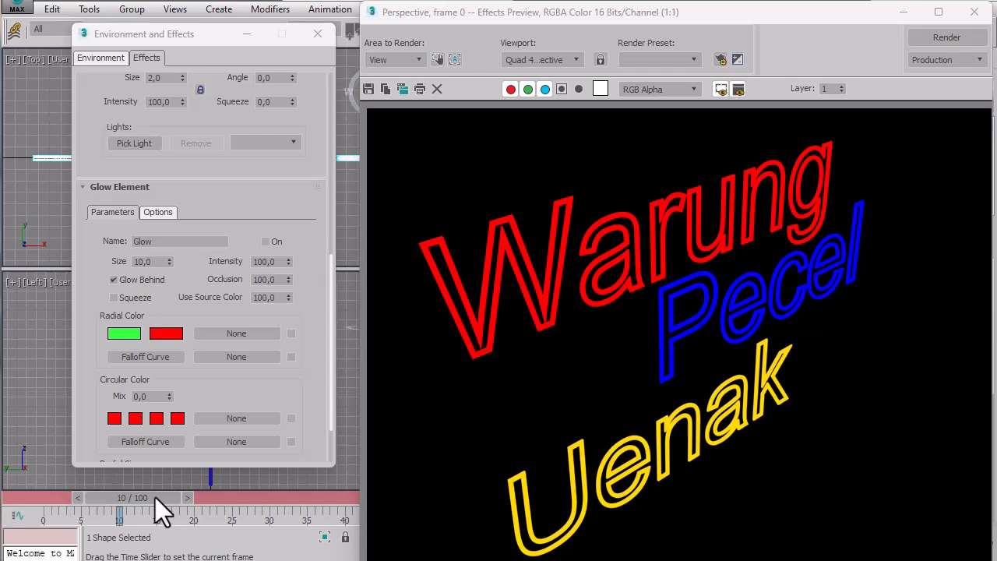
{"action": "left_click", "coordinate": [265, 242]}
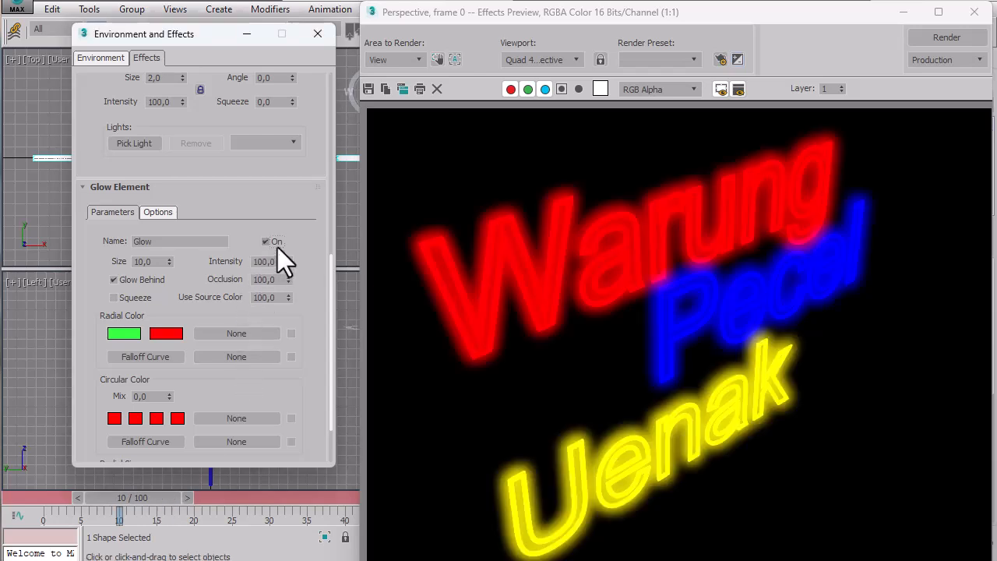
{"action": "left_click_drag", "start_coordinate": [161, 496], "coordinate": [61, 496]}
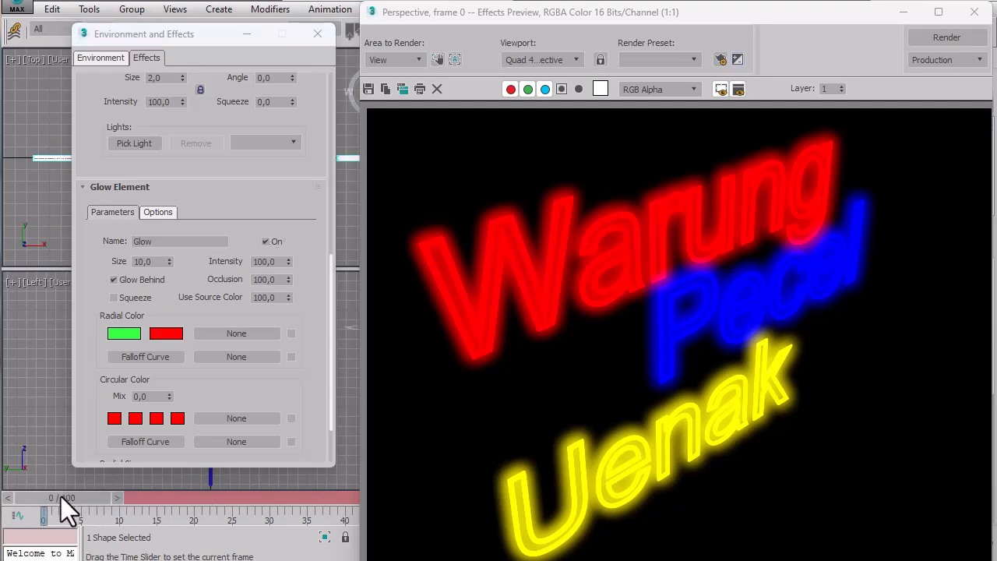
{"action": "left_click", "coordinate": [266, 242]}
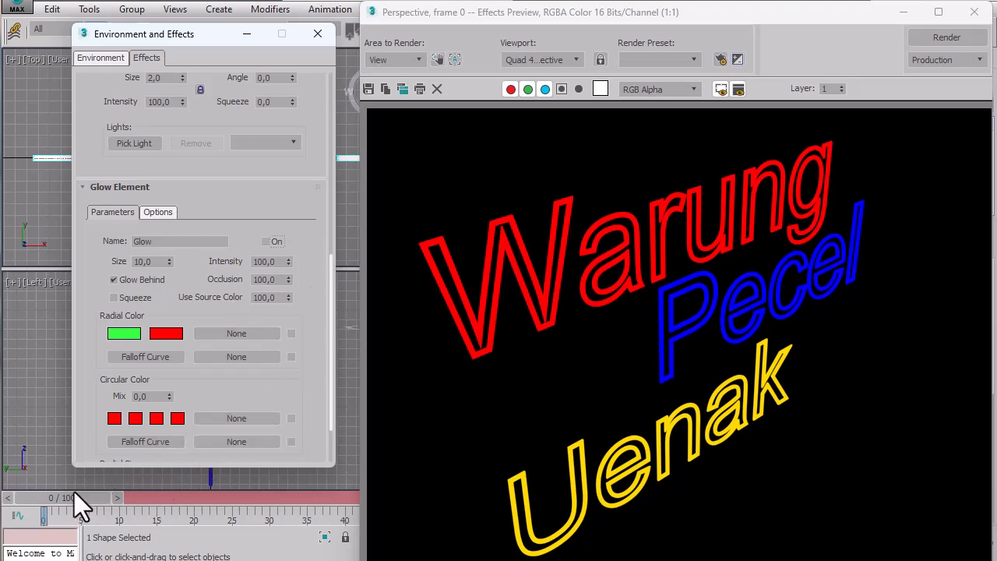
{"action": "left_click_drag", "start_coordinate": [75, 499], "coordinate": [147, 498]}
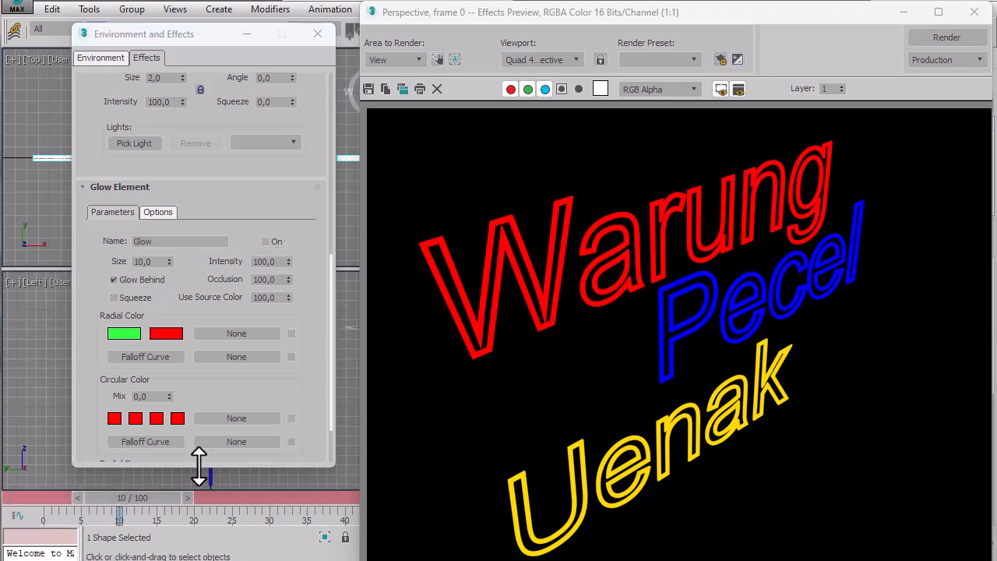
{"action": "left_click", "coordinate": [274, 241]}
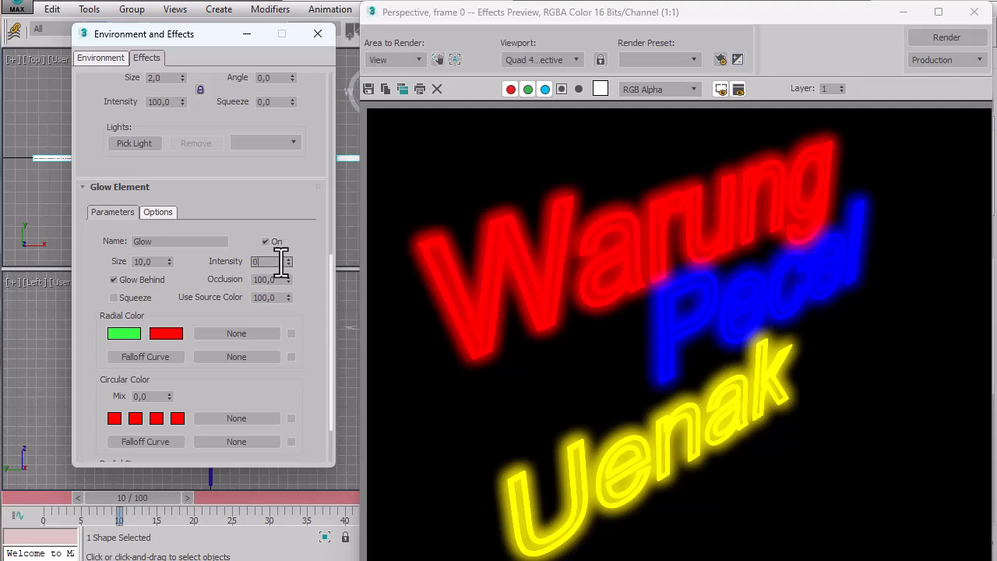
Set the Glow element's Intensity to 0 at frame 10 and also to 0 at frame 0.
{"action": "key", "text": "Return"}
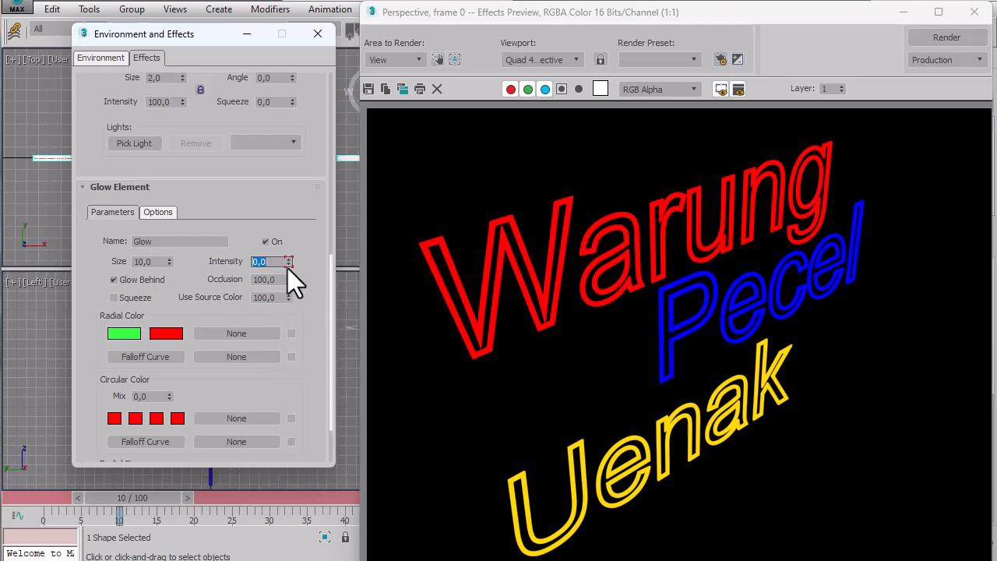
{"action": "left_click_drag", "start_coordinate": [152, 494], "coordinate": [81, 491]}
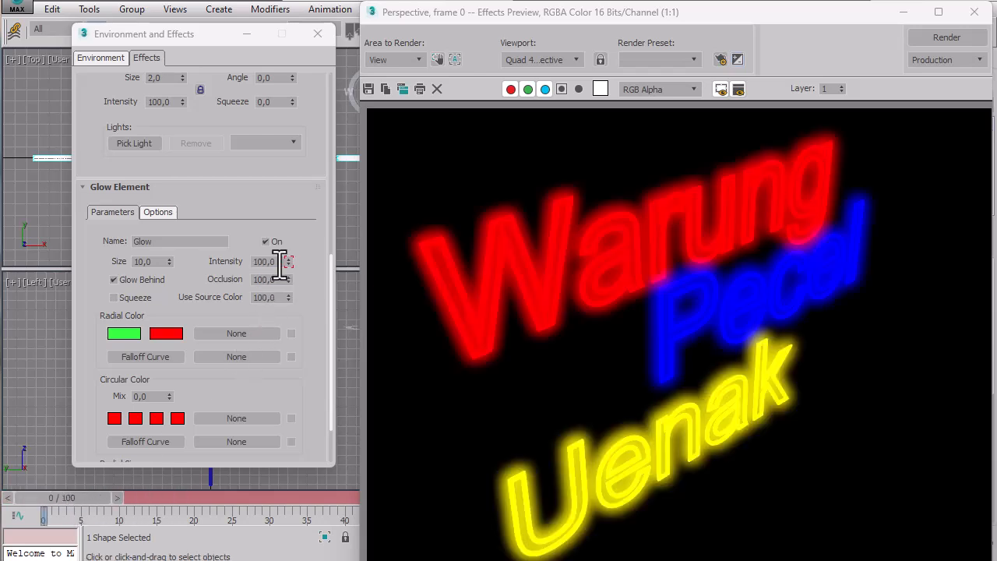
{"action": "left_click", "coordinate": [279, 262]}
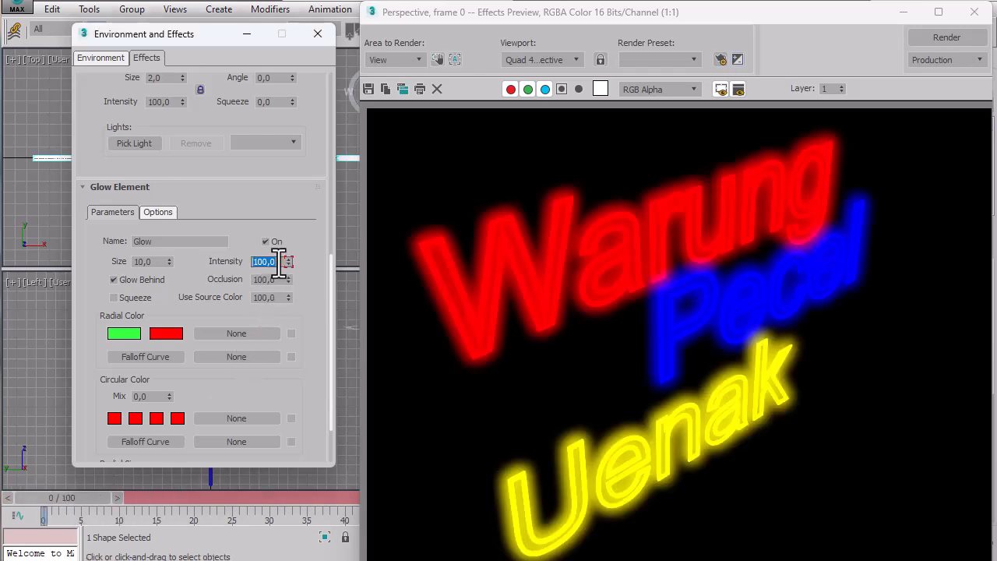
{"action": "type", "text": "0"}
{"action": "key", "text": "Return"}
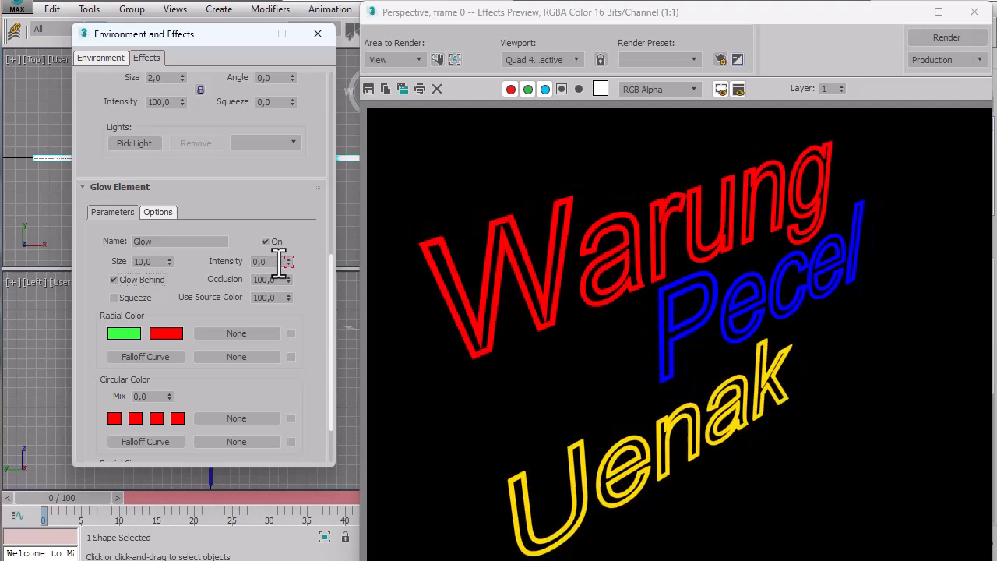
Move to frame 25, close the effects preview, and set the Glow element's Intensity to 100.
{"action": "left_click_drag", "start_coordinate": [72, 499], "coordinate": [246, 496]}
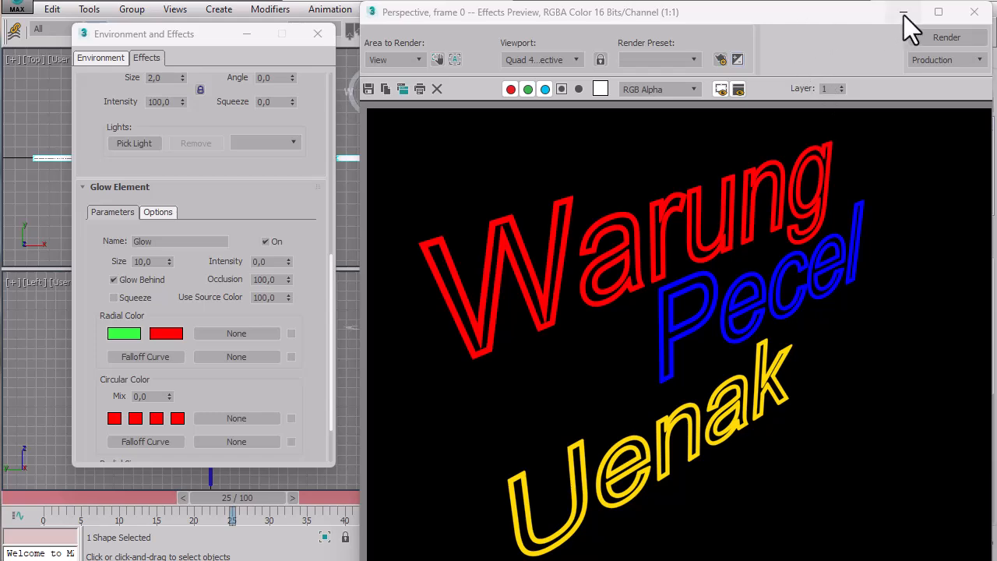
{"action": "left_click", "coordinate": [973, 11]}
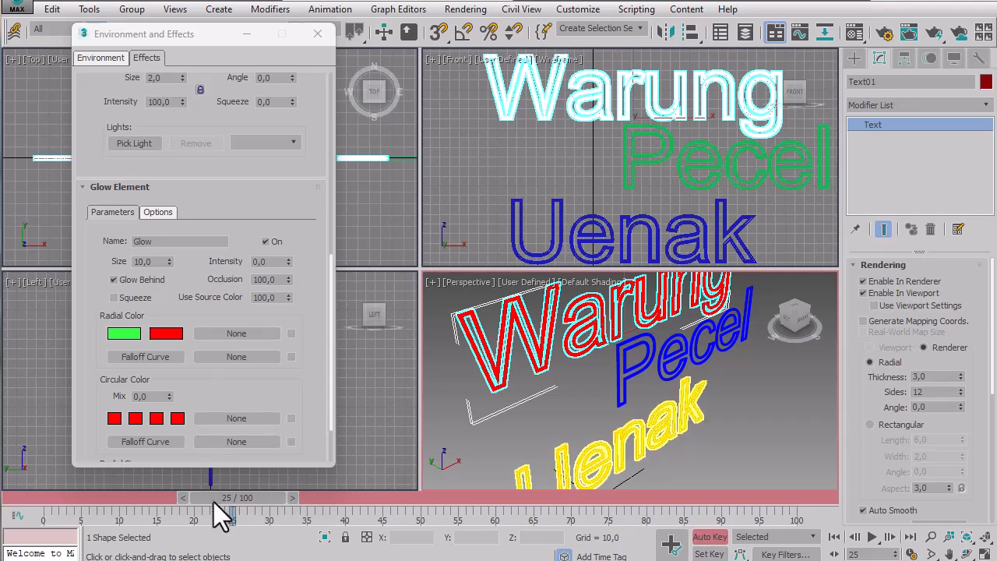
{"action": "left_click", "coordinate": [281, 262]}
{"action": "type", "text": "10"}
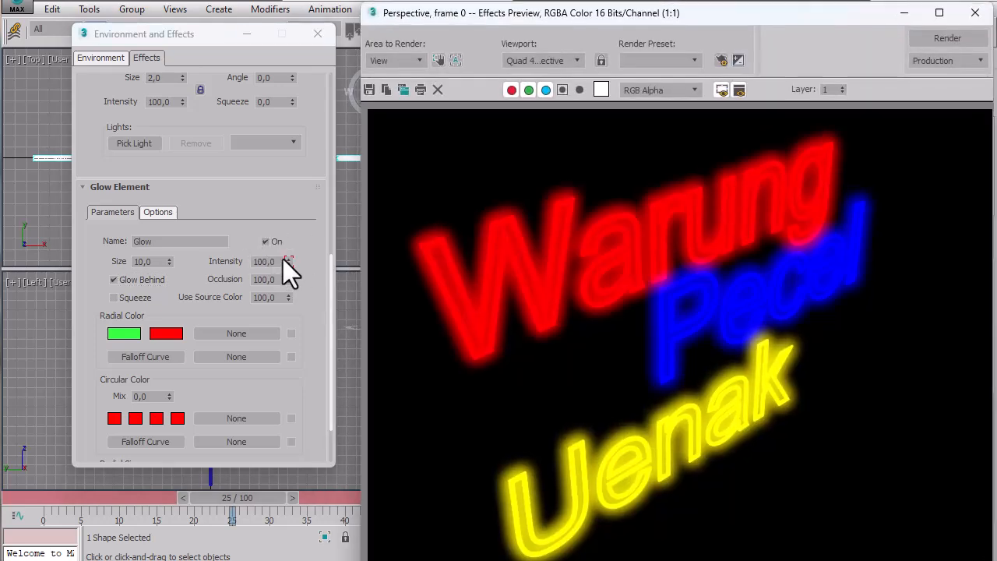
{"action": "mouse_move", "coordinate": [234, 498]}
{"action": "left_mouse_down"}
{"action": "mouse_move", "coordinate": [33, 500]}
{"action": "mouse_move", "coordinate": [215, 499]}
{"action": "left_mouse_up"}
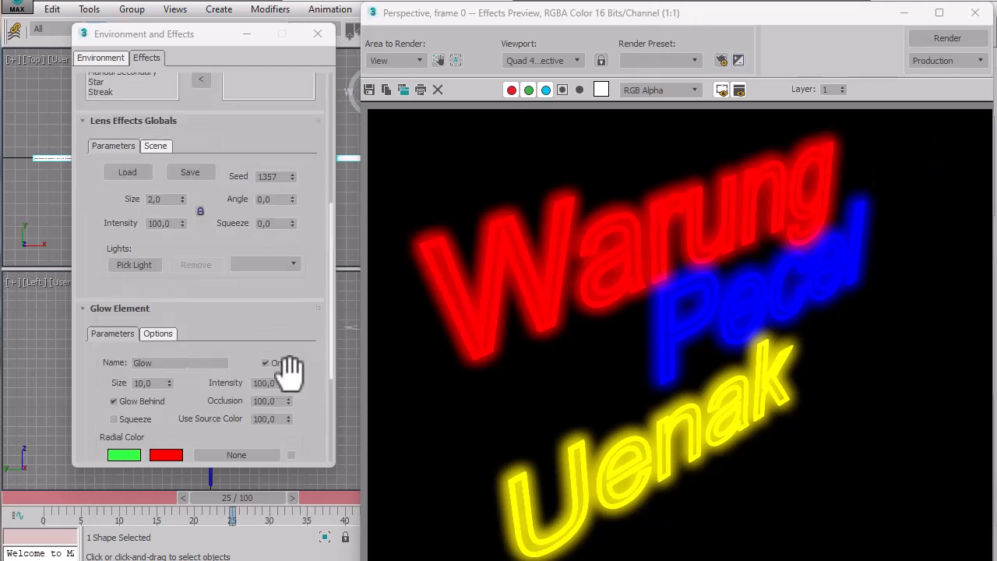
{"action": "left_click_drag", "start_coordinate": [328, 353], "coordinate": [335, 452]}
{"action": "mouse_move", "coordinate": [249, 496]}
{"action": "left_mouse_down"}
{"action": "mouse_move", "coordinate": [7, 509]}
{"action": "mouse_move", "coordinate": [237, 502]}
{"action": "left_mouse_up"}
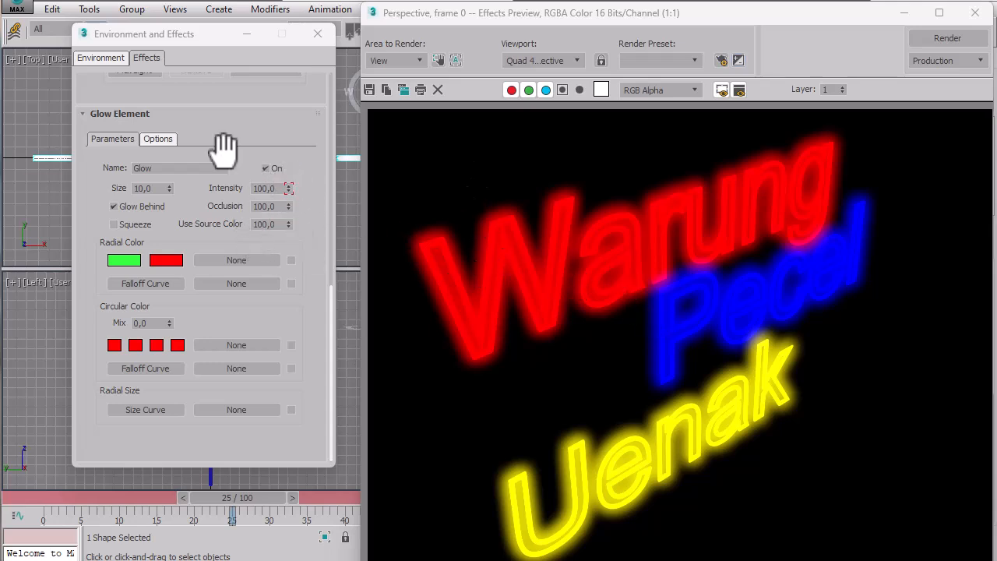
{"action": "left_click_drag", "start_coordinate": [237, 125], "coordinate": [229, 370]}
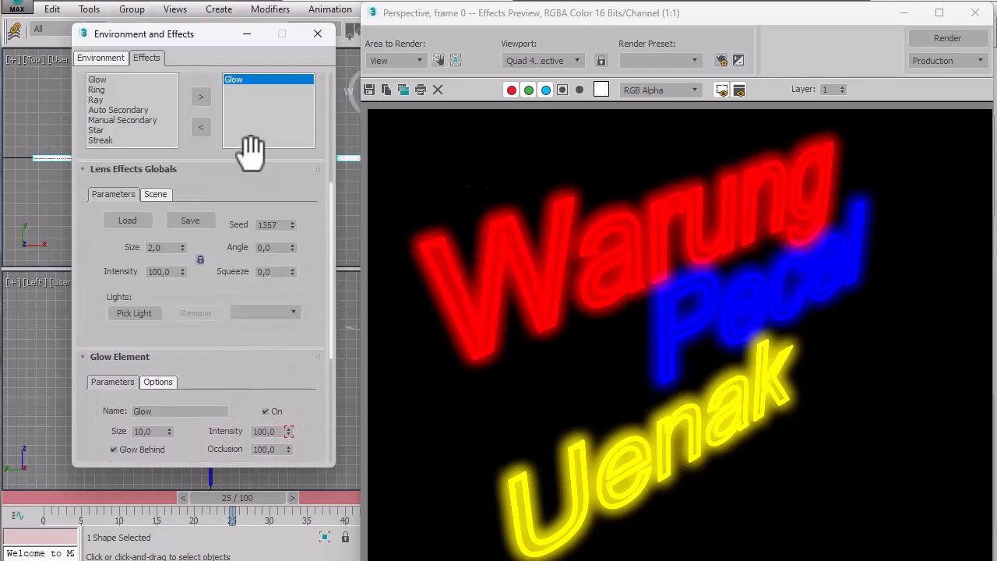
{"action": "left_click_drag", "start_coordinate": [240, 156], "coordinate": [238, 206]}
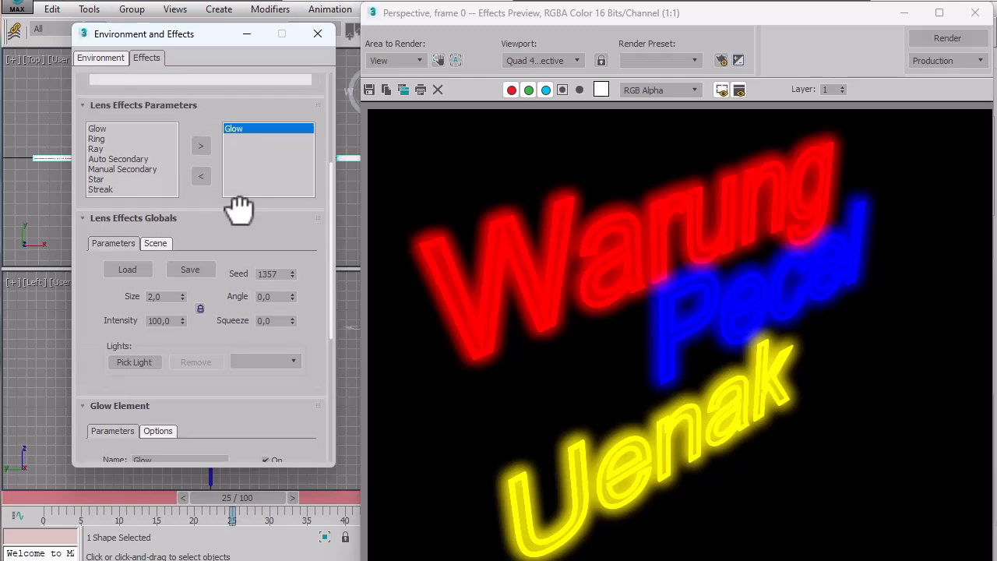
Close the effects preview and set the Pecel text's G-Buffer Object ID to 2 in its object properties.
{"action": "left_click", "coordinate": [957, 36]}
{"action": "left_click", "coordinate": [974, 13]}
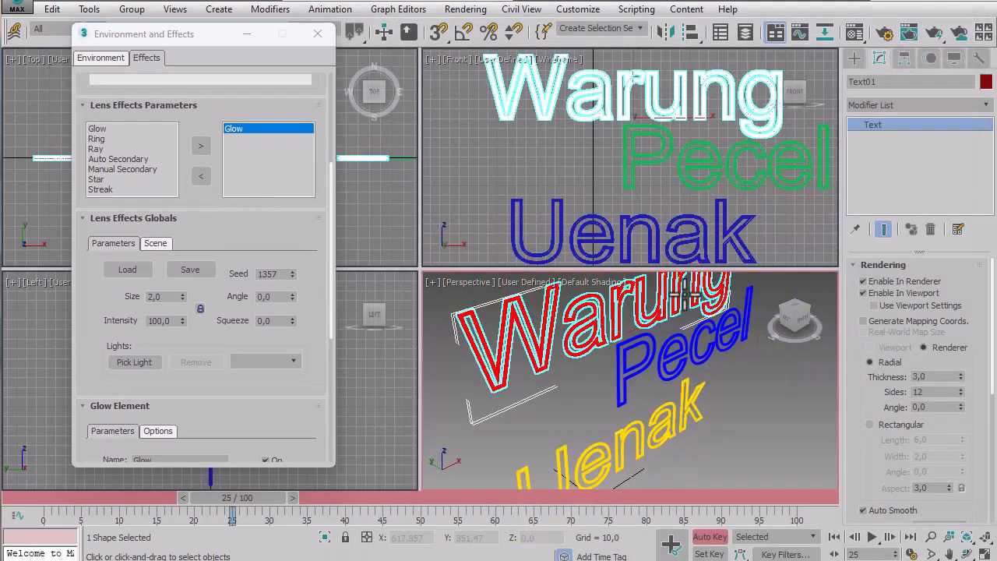
{"action": "left_click", "coordinate": [732, 341]}
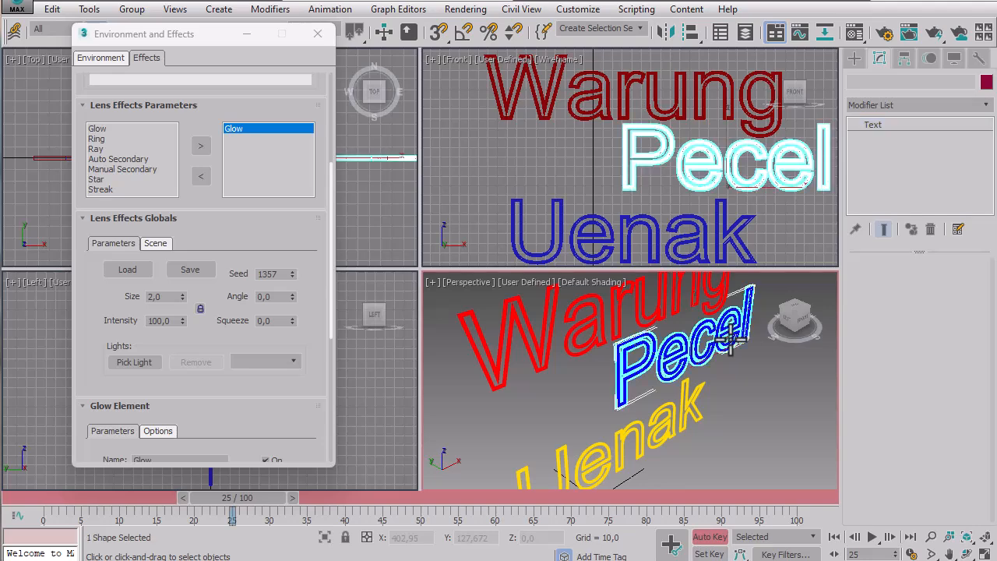
{"action": "right_click", "coordinate": [729, 338]}
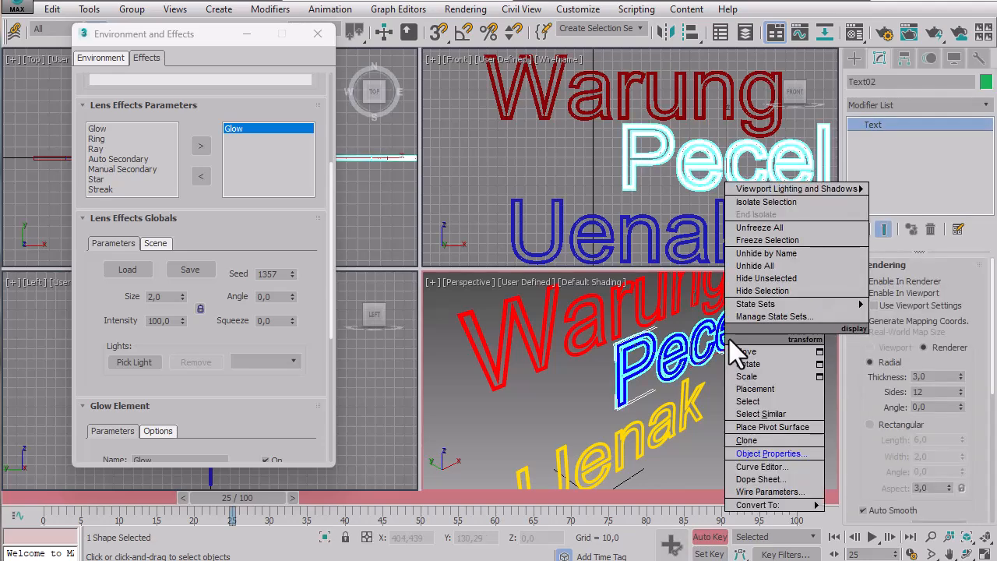
{"action": "left_click", "coordinate": [767, 453]}
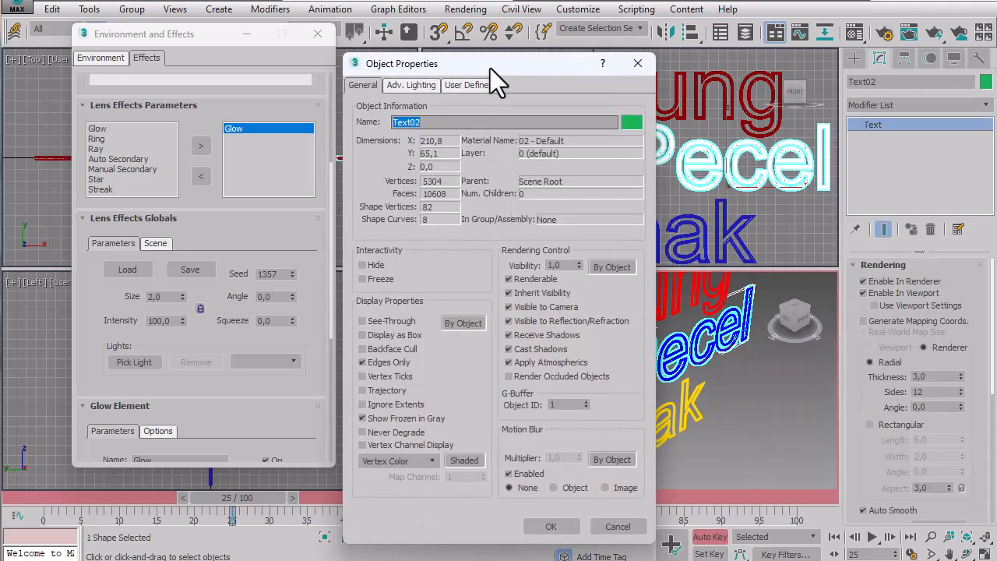
{"action": "left_click_drag", "start_coordinate": [489, 68], "coordinate": [489, 21]}
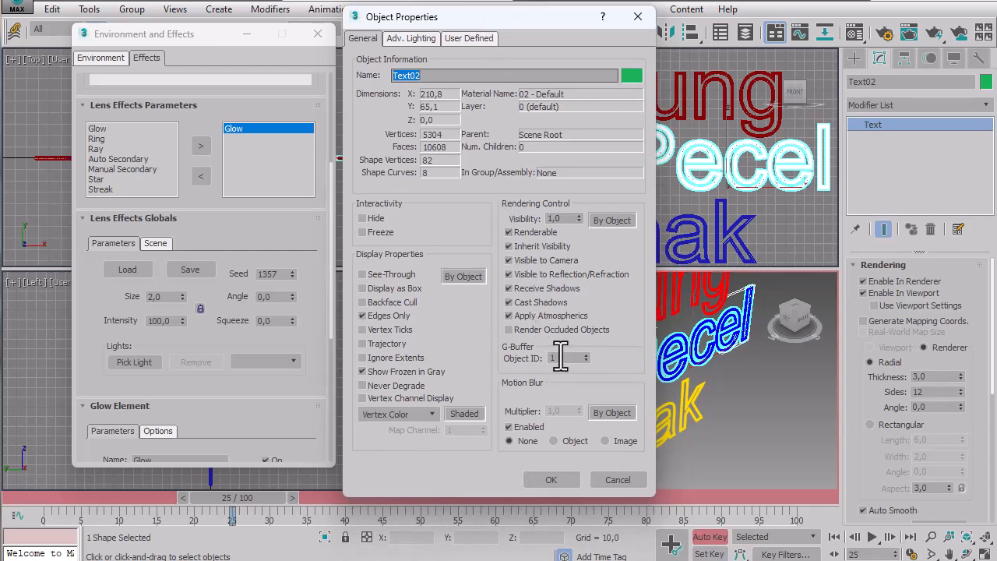
{"action": "left_click", "coordinate": [586, 355]}
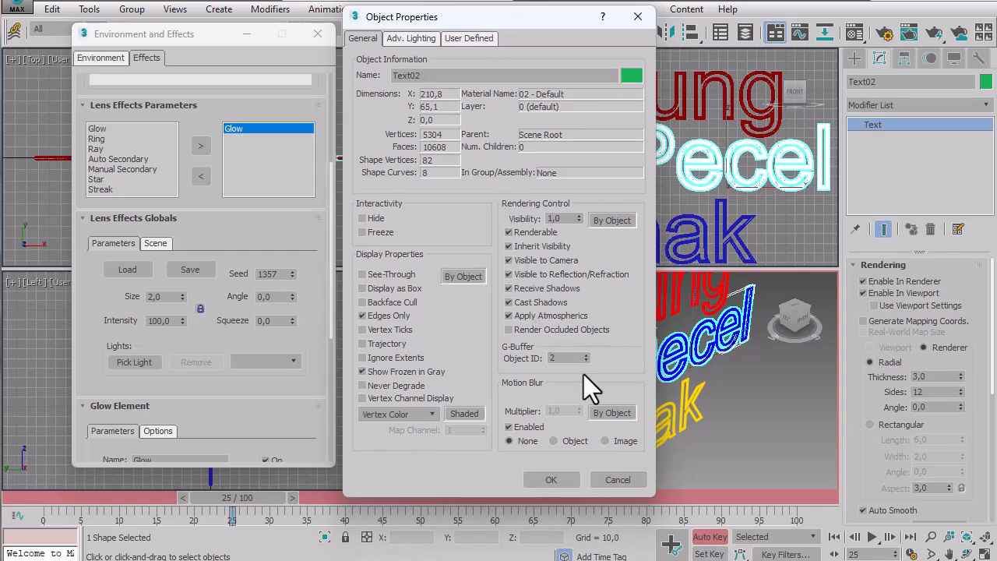
{"action": "left_click", "coordinate": [554, 480]}
Set the Uenak text's G-Buffer Object ID to 3 in its object properties.
{"action": "left_click", "coordinate": [749, 426]}
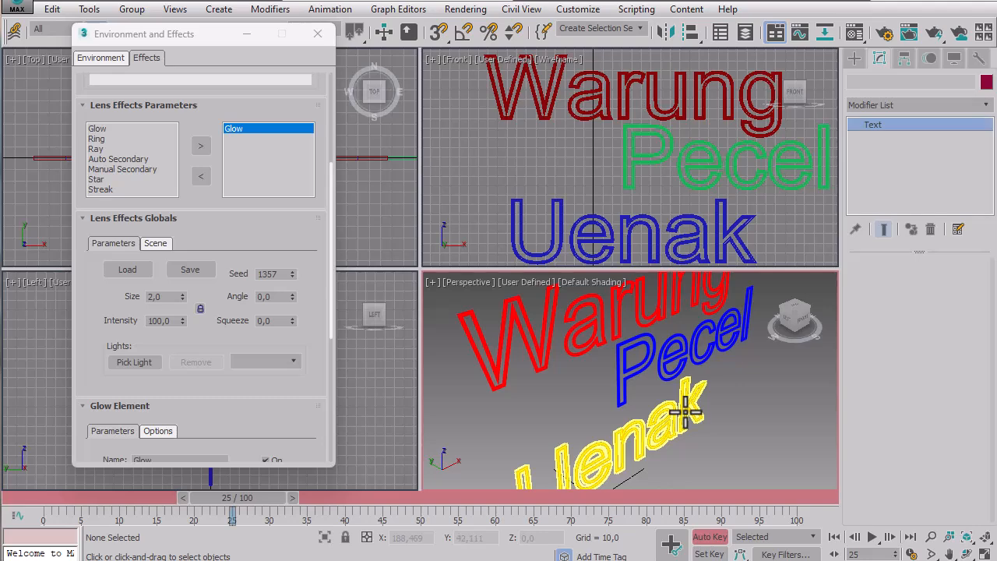
{"action": "left_click", "coordinate": [684, 410]}
{"action": "left_click", "coordinate": [663, 234]}
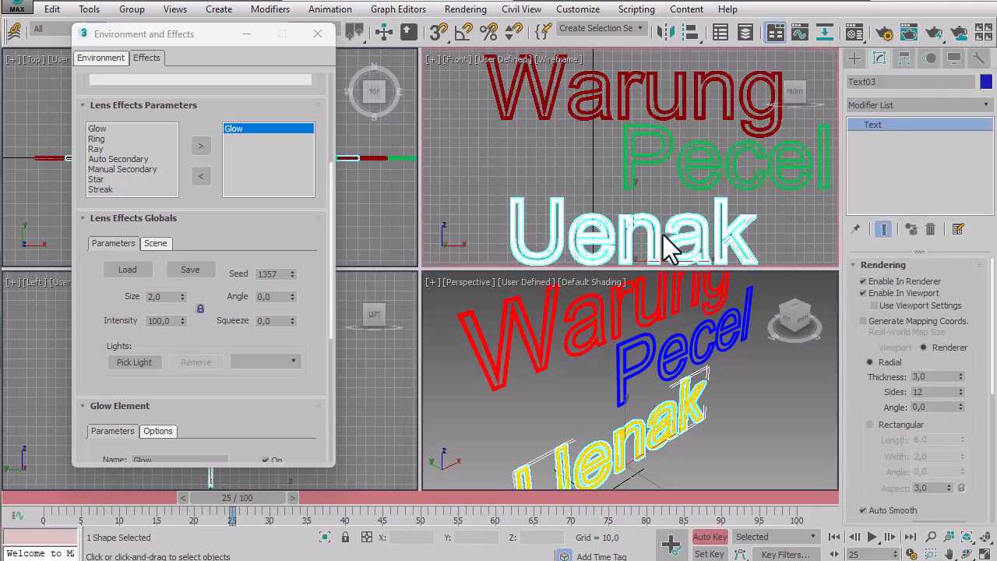
{"action": "right_click", "coordinate": [664, 233]}
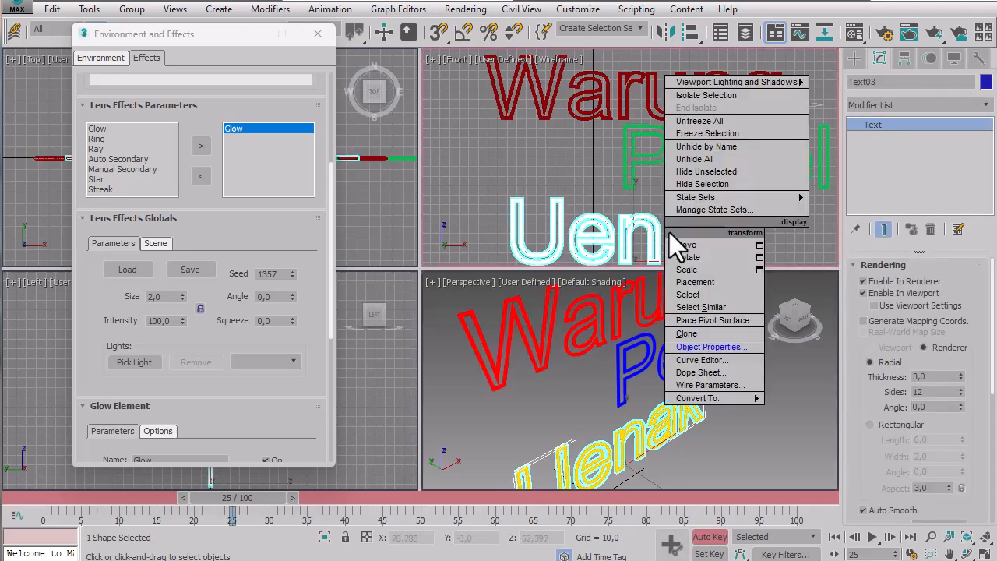
{"action": "left_click", "coordinate": [692, 345]}
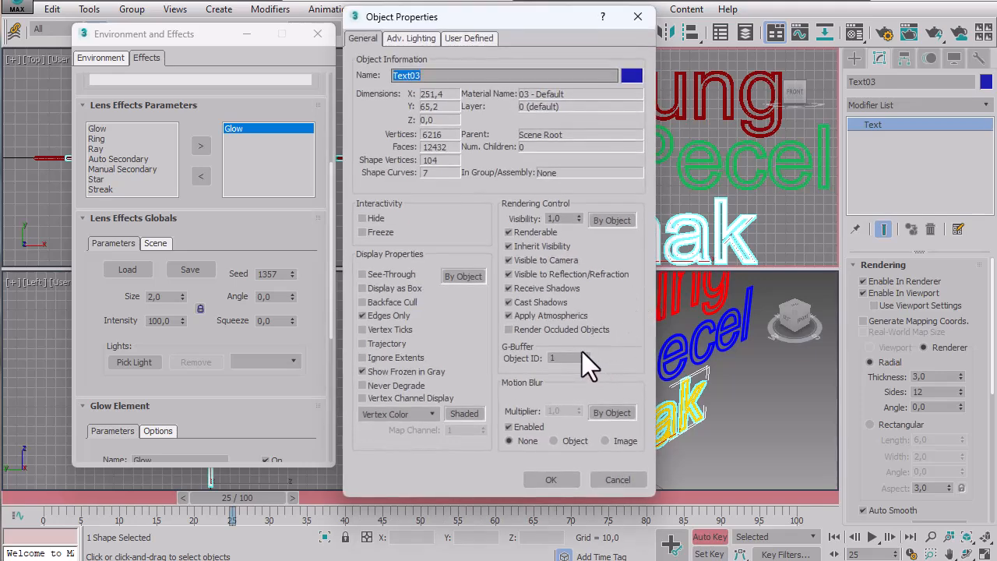
{"action": "left_click", "coordinate": [583, 355]}
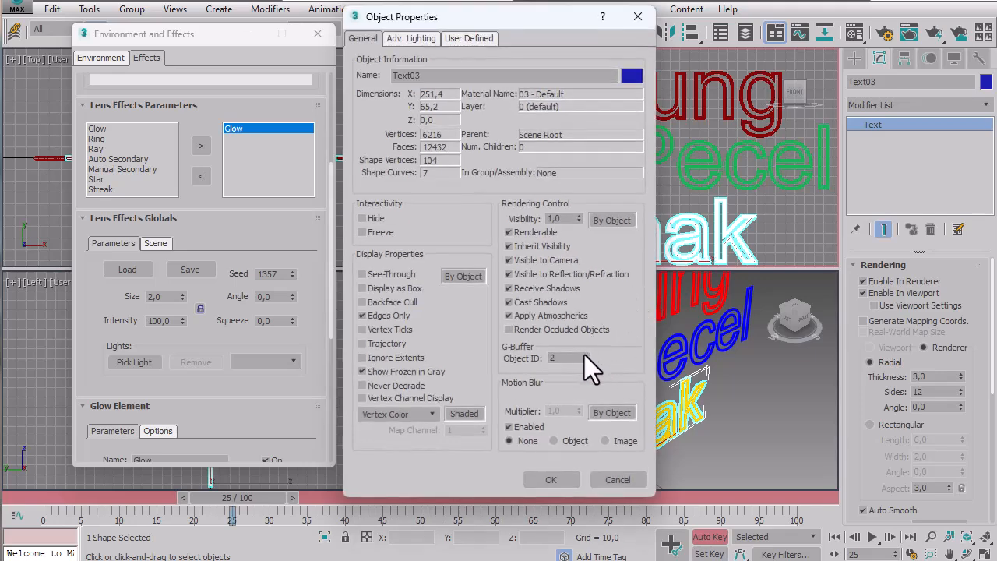
{"action": "left_click", "coordinate": [551, 478]}
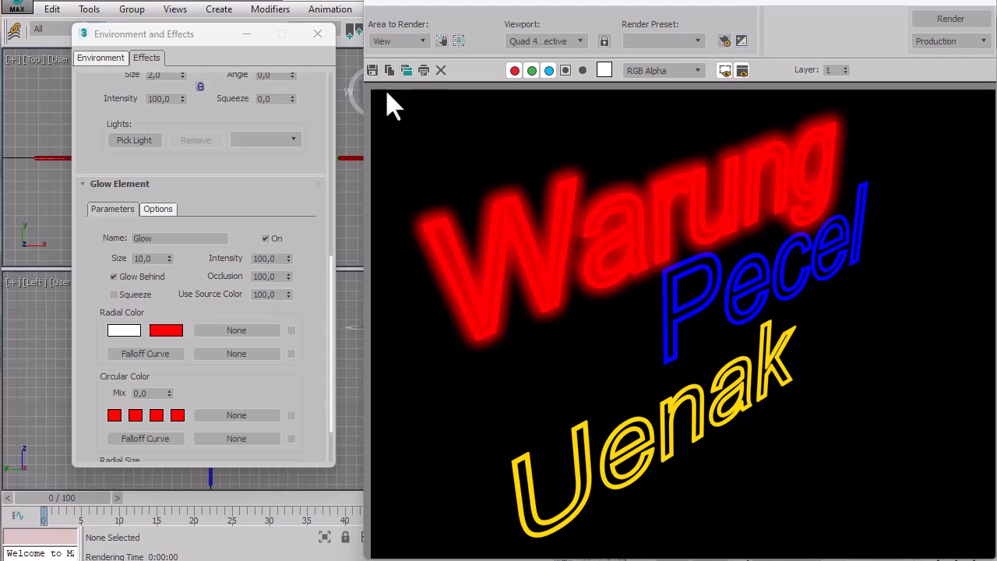
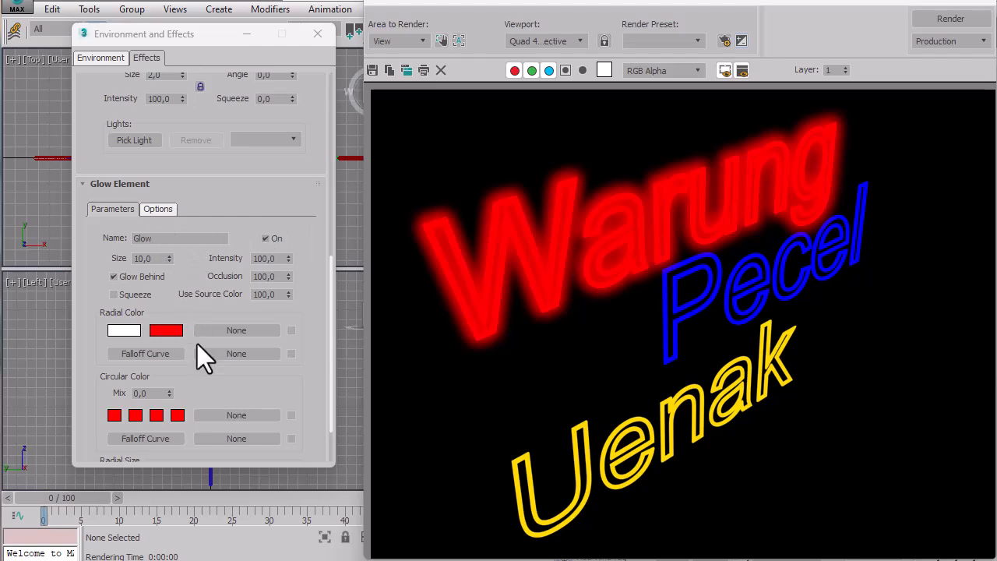
Close the rendered frame and check the G-Buffer Object ID in the Warung text's object properties.
{"action": "left_click", "coordinate": [983, 13]}
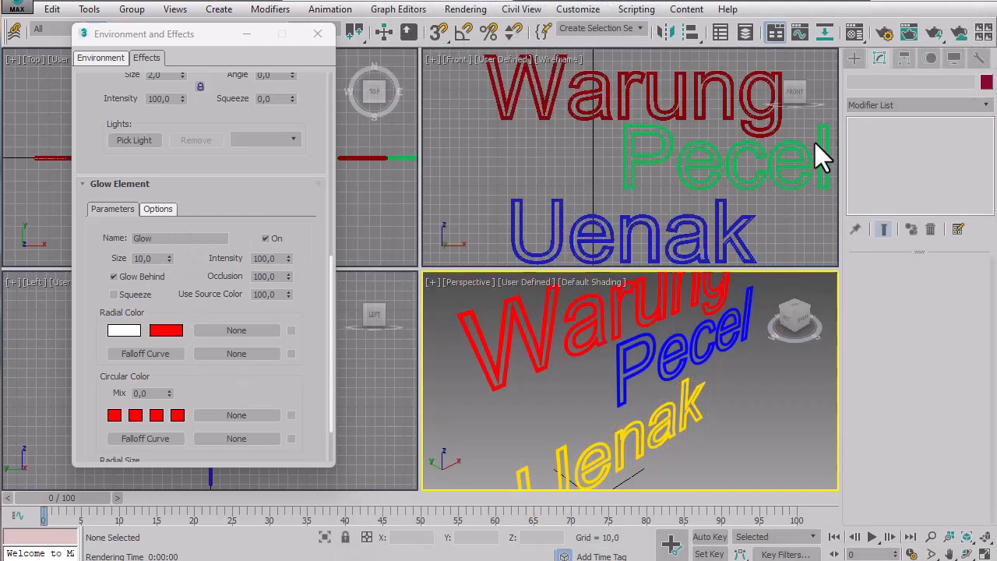
{"action": "left_click", "coordinate": [644, 308]}
{"action": "right_click", "coordinate": [643, 308]}
{"action": "left_click", "coordinate": [691, 405]}
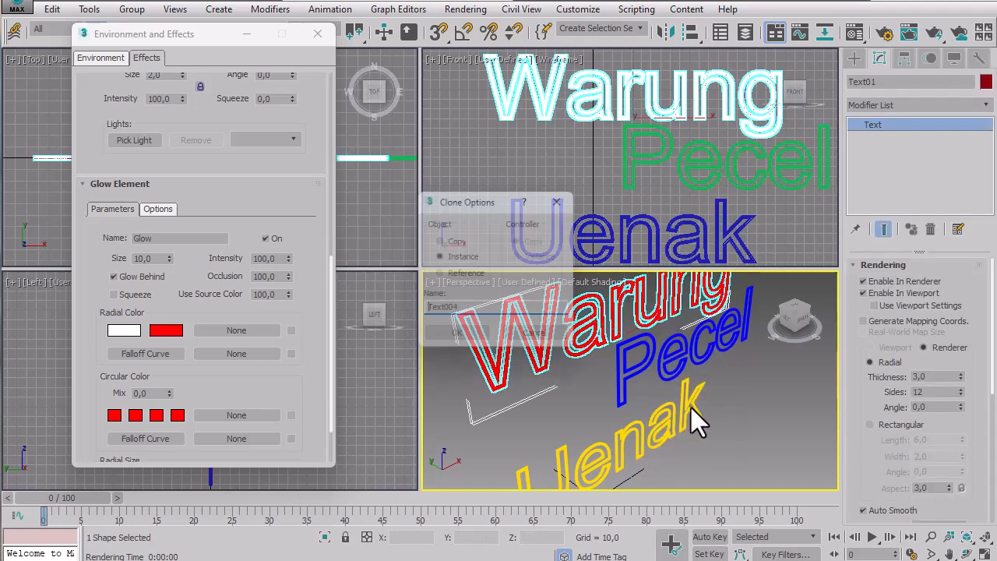
{"action": "left_click", "coordinate": [554, 346]}
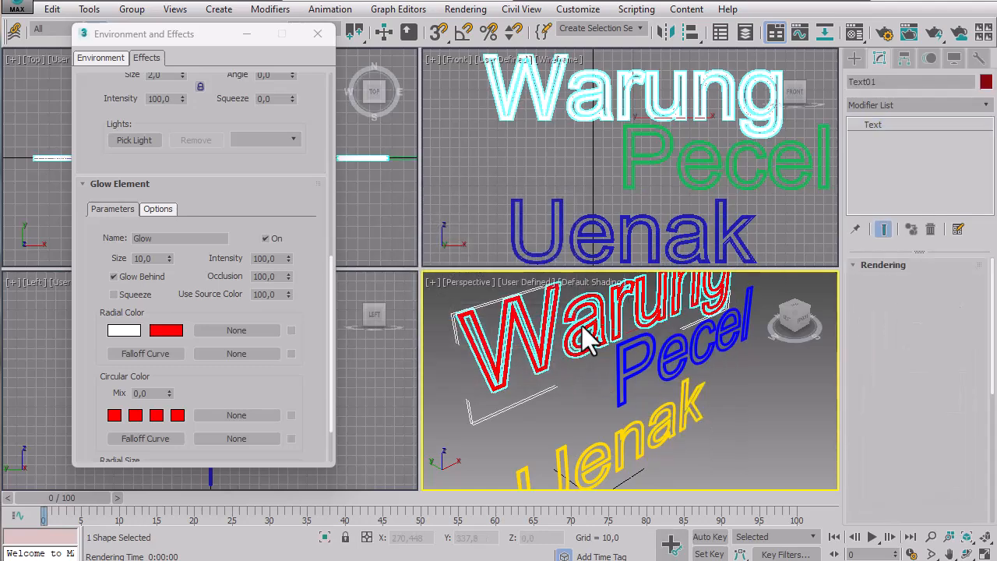
{"action": "right_click", "coordinate": [581, 325]}
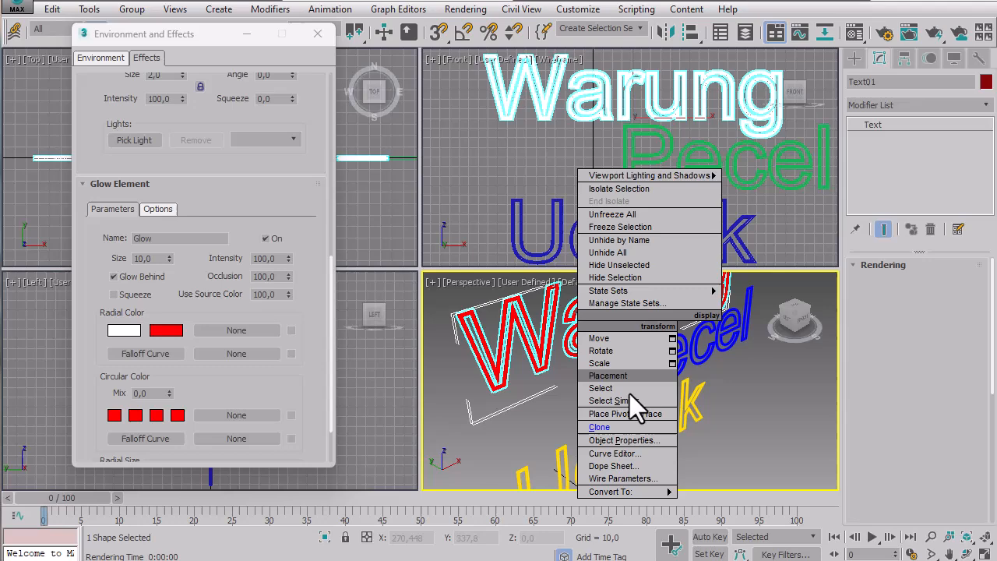
{"action": "left_click", "coordinate": [613, 442]}
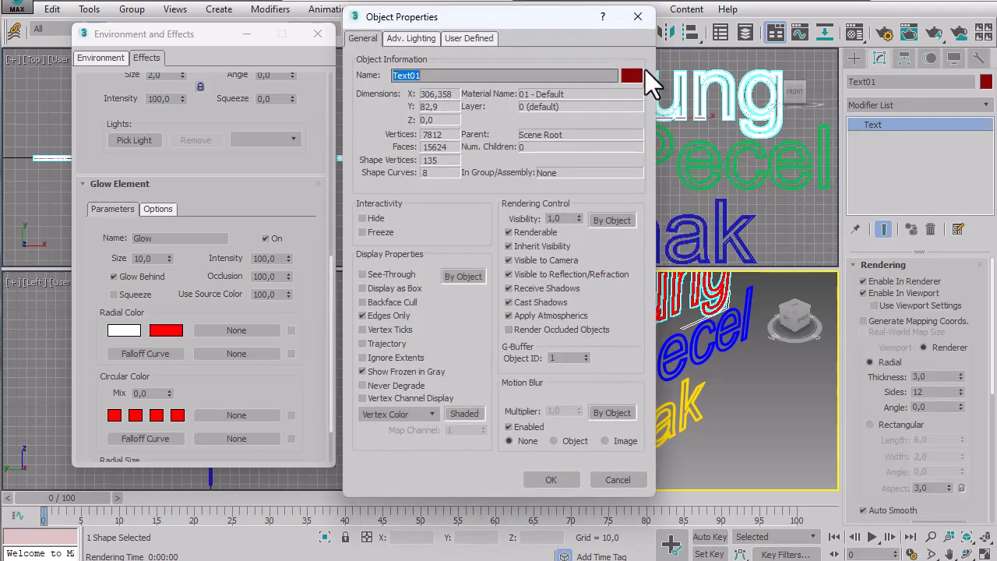
{"action": "left_click", "coordinate": [637, 26]}
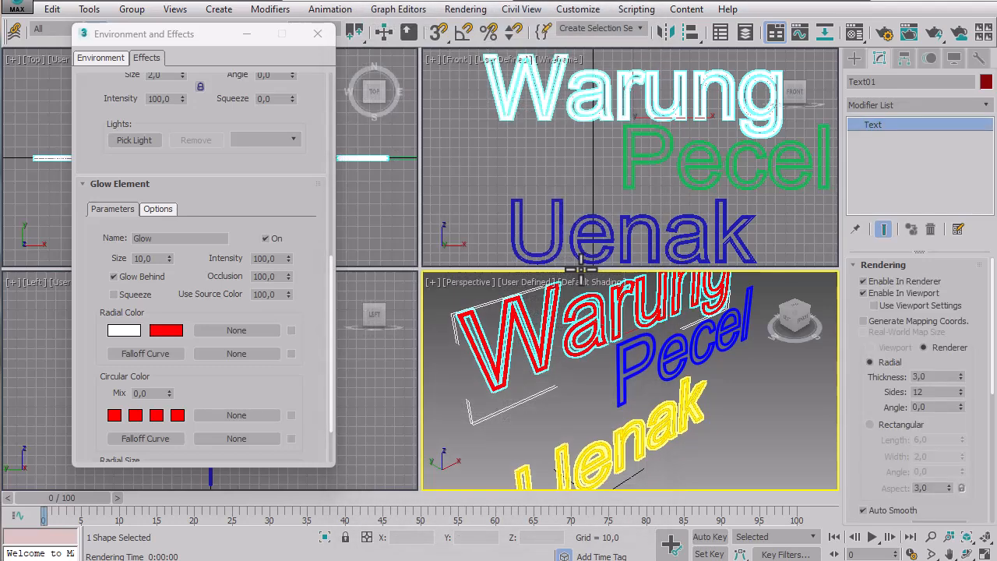
Check the G-Buffer Object ID in the Pecel text's object properties.
{"action": "left_click", "coordinate": [658, 360]}
{"action": "left_click", "coordinate": [661, 360]}
{"action": "right_click", "coordinate": [654, 348]}
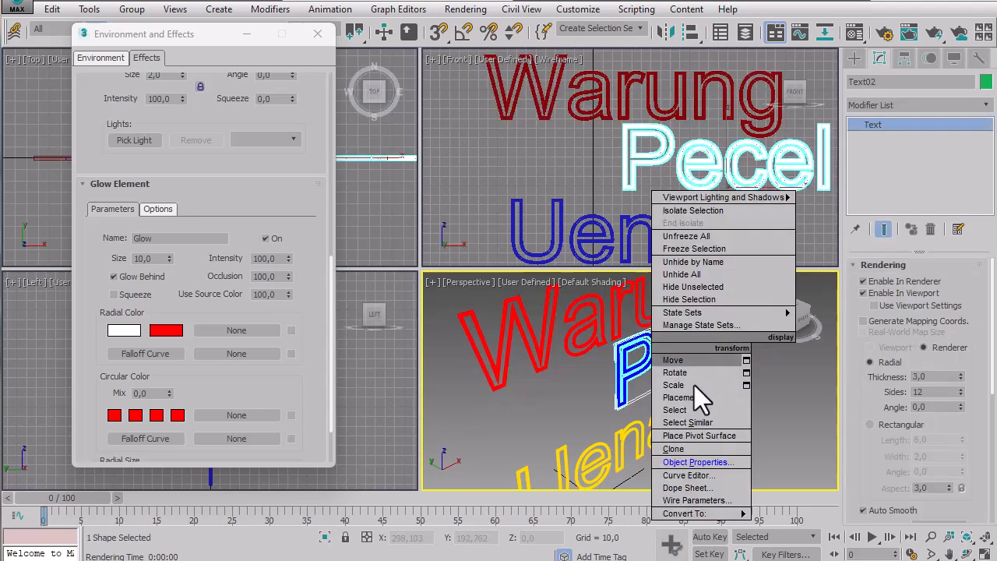
{"action": "left_click", "coordinate": [695, 462]}
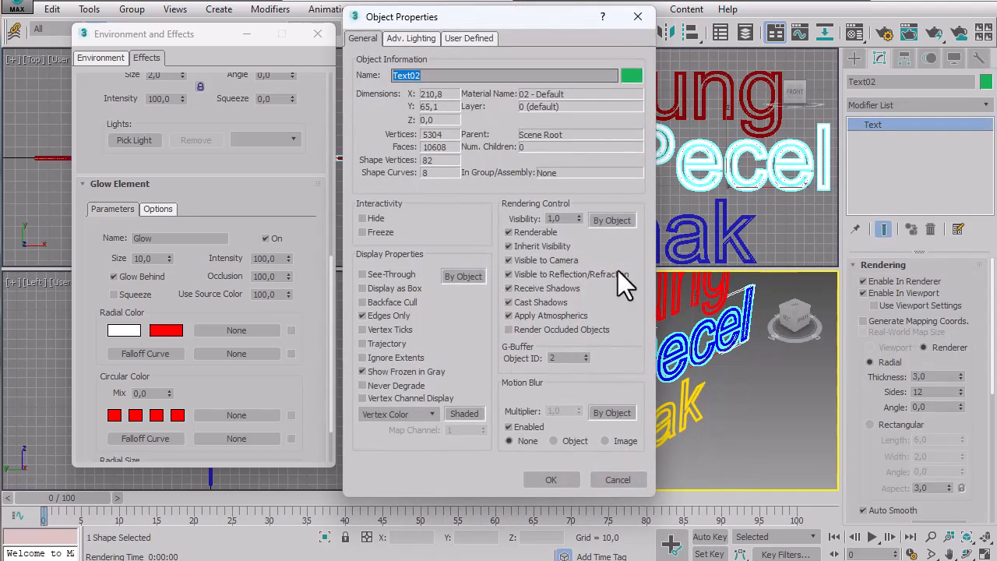
{"action": "left_click", "coordinate": [637, 17]}
Check the G-Buffer Object ID in the Uenak text's object properties.
{"action": "right_click", "coordinate": [647, 220]}
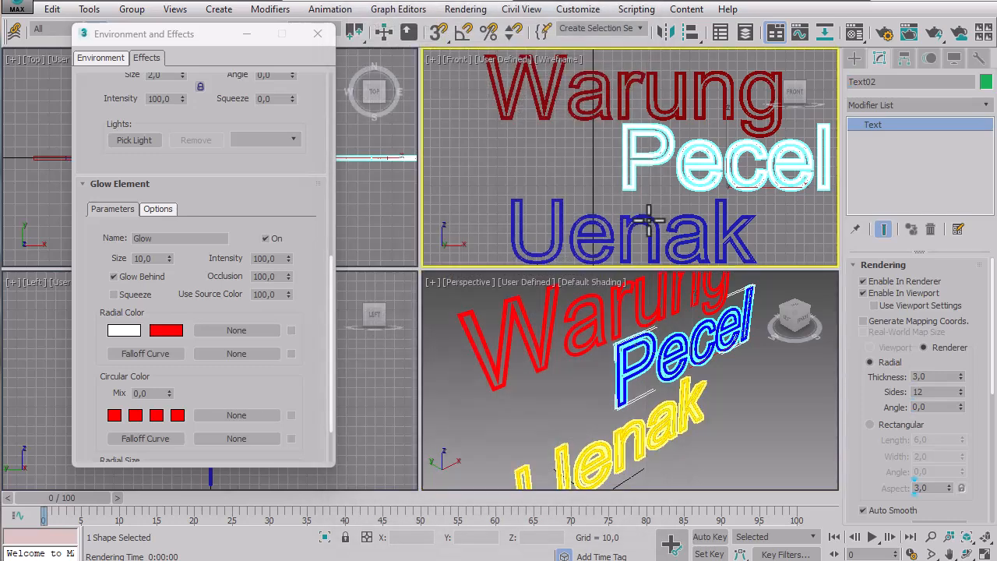
{"action": "right_click", "coordinate": [647, 221]}
{"action": "left_click", "coordinate": [682, 334]}
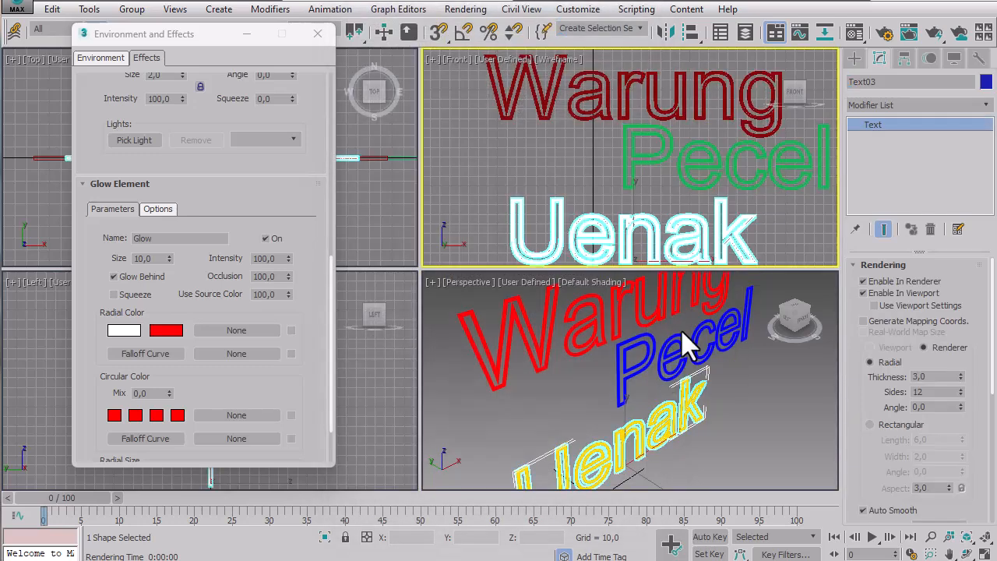
{"action": "left_click", "coordinate": [636, 17]}
Bring back the rendered frame and rename the existing Glow element as Warung.
{"action": "left_click_drag", "start_coordinate": [256, 193], "coordinate": [247, 394]}
{"action": "key", "text": "shift+q"}
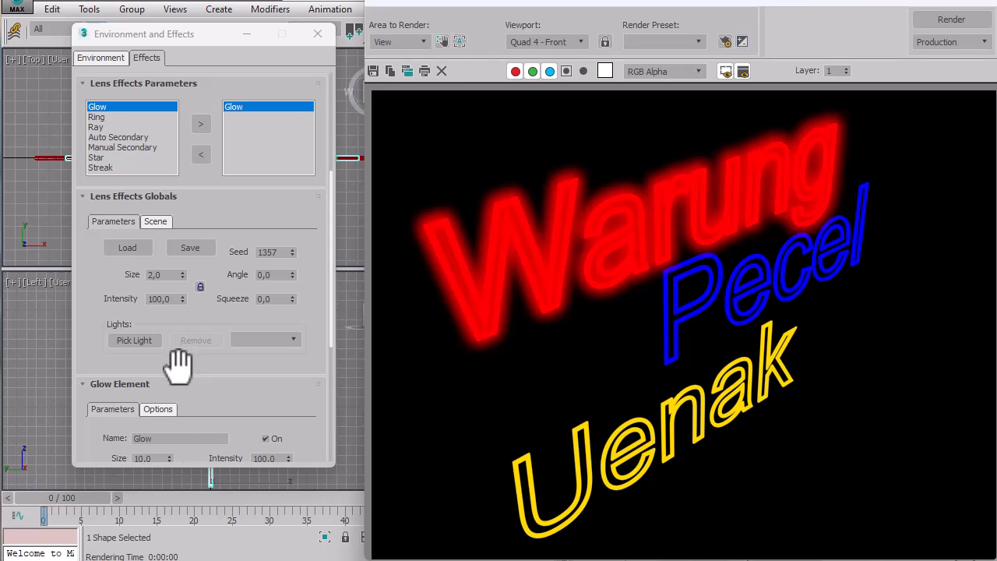
{"action": "left_click_drag", "start_coordinate": [317, 140], "coordinate": [313, 233]}
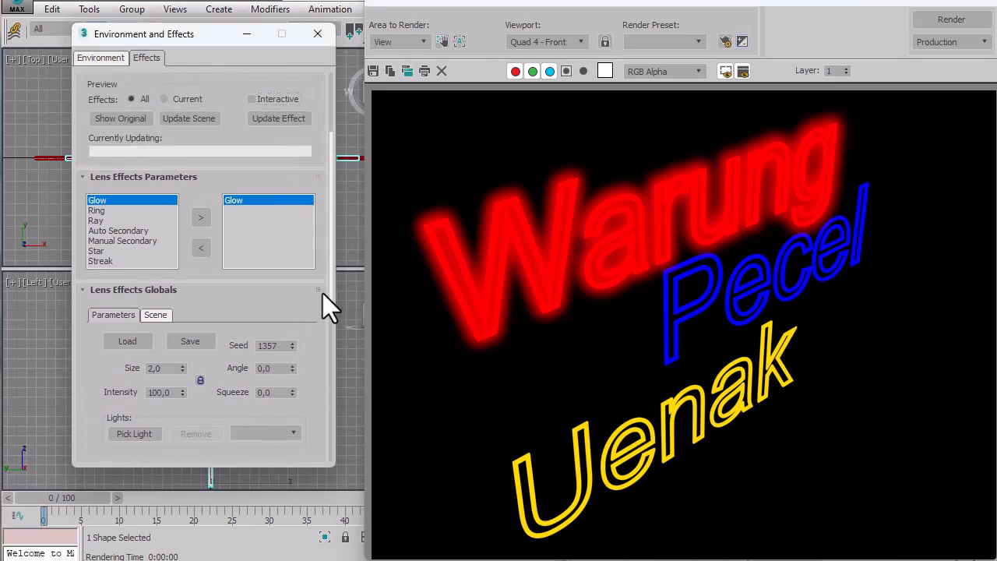
{"action": "left_click_drag", "start_coordinate": [292, 272], "coordinate": [503, 116]}
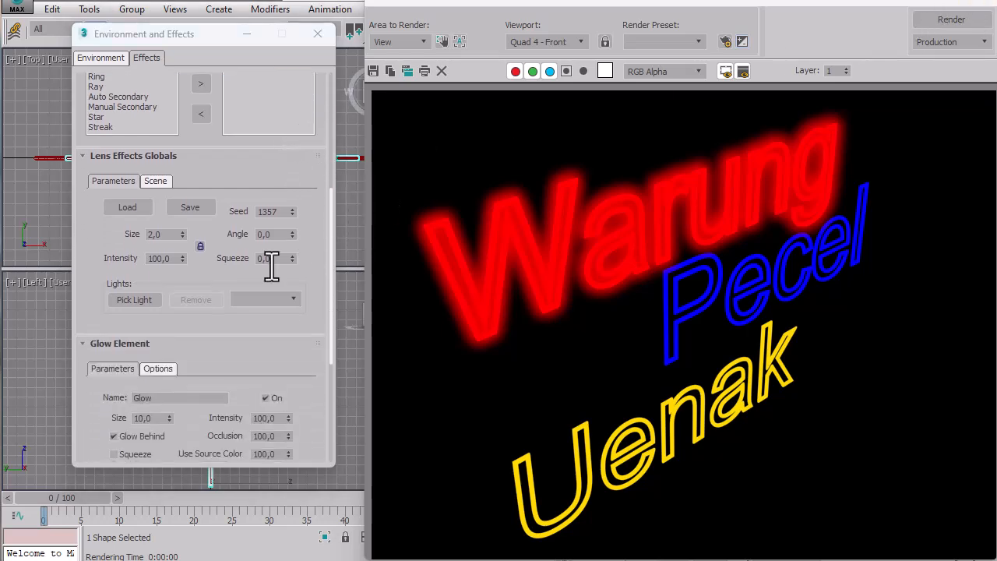
{"action": "left_click_drag", "start_coordinate": [189, 329], "coordinate": [189, 207]}
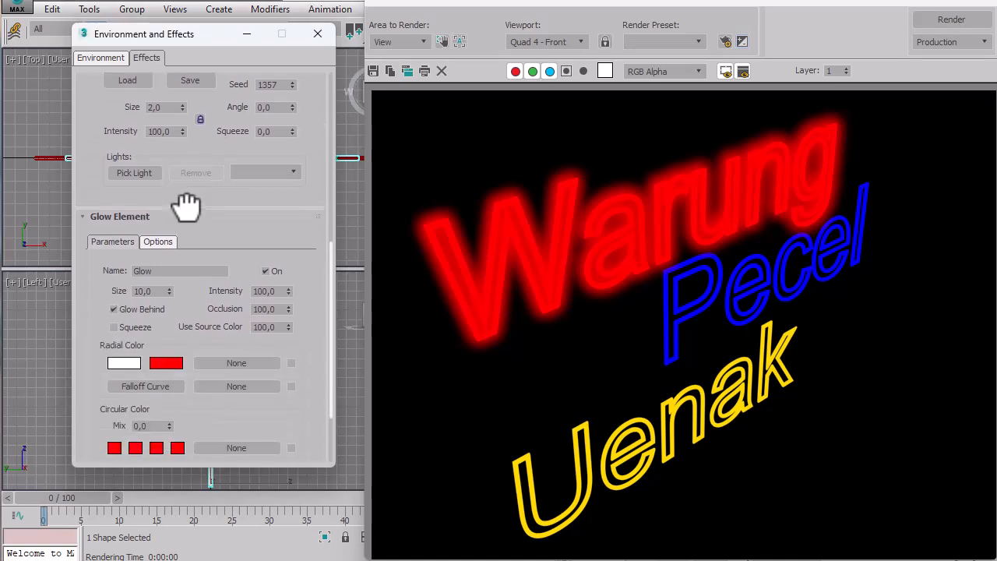
{"action": "left_click", "coordinate": [160, 273]}
{"action": "type", "text": "War"}
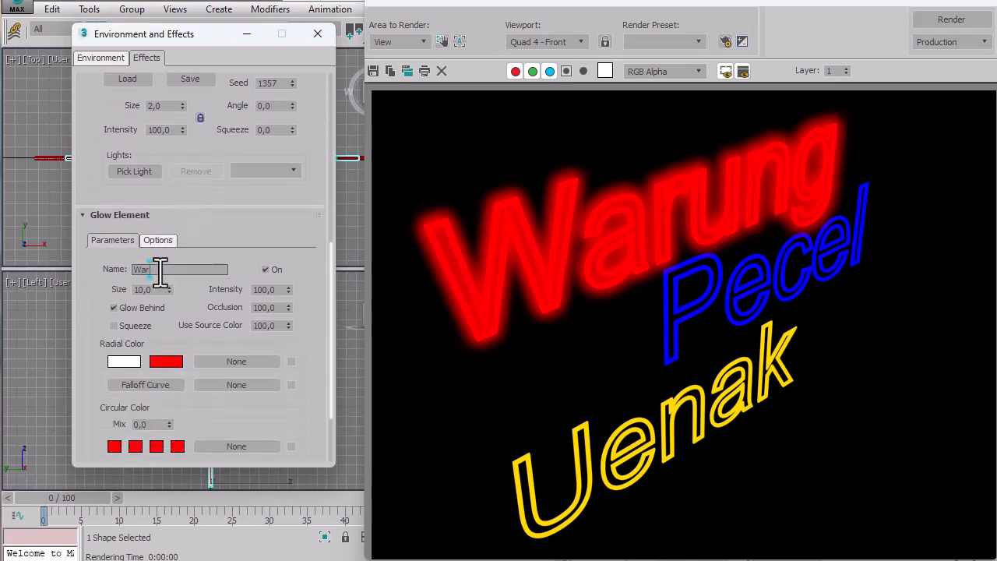
{"action": "type", "text": "ung"}
{"action": "key", "text": "Tab"}
Show the Warung glow element's options to check its Object ID image source.
{"action": "left_click_drag", "start_coordinate": [88, 396], "coordinate": [111, 272]}
{"action": "scroll", "coordinate": [124, 253], "scroll_direction": "up", "scroll_amount": 2}
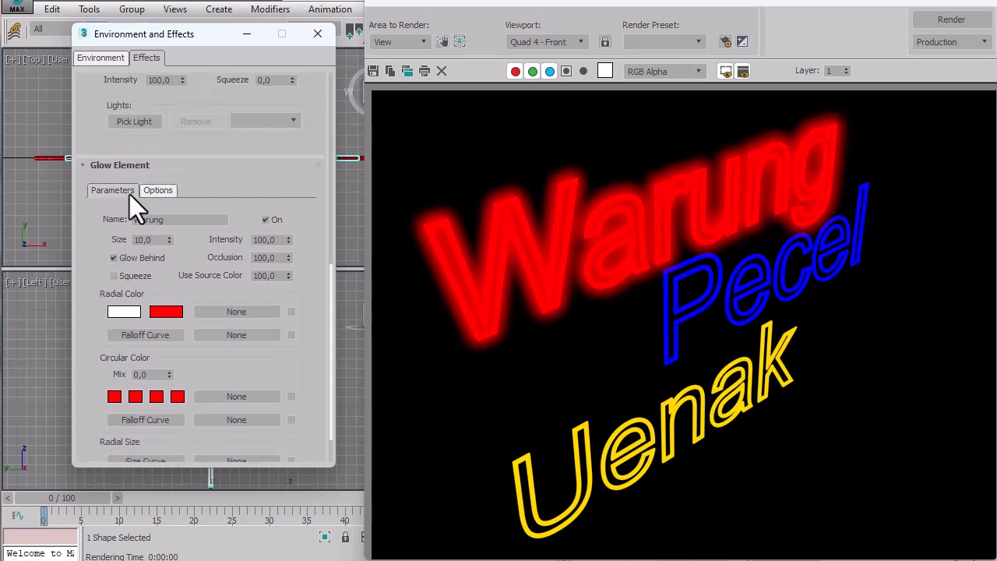
{"action": "left_click", "coordinate": [150, 191]}
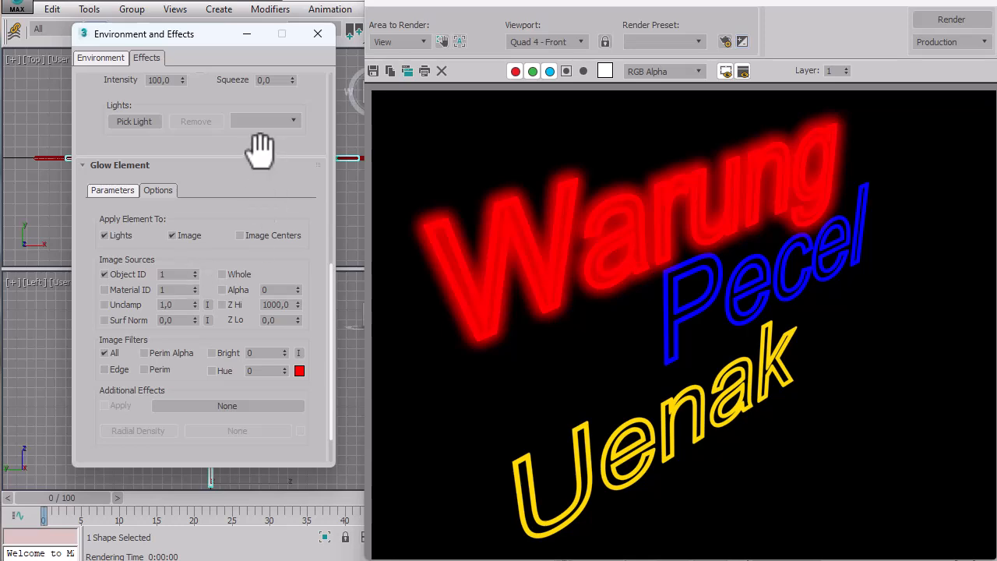
Add a second Glow element to the lens effect and rename it as Pecel.
{"action": "left_click_drag", "start_coordinate": [260, 151], "coordinate": [250, 335]}
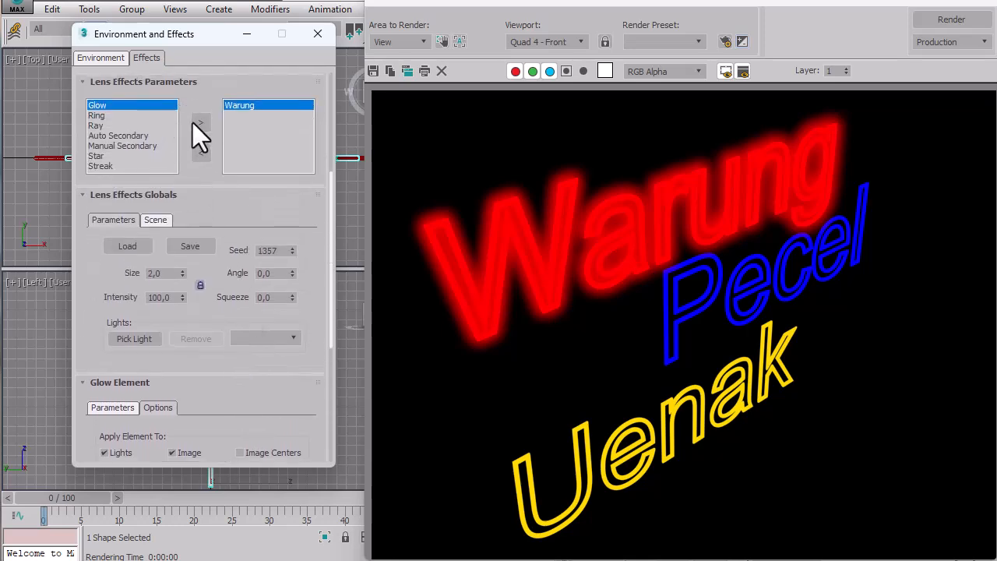
{"action": "left_click", "coordinate": [200, 125]}
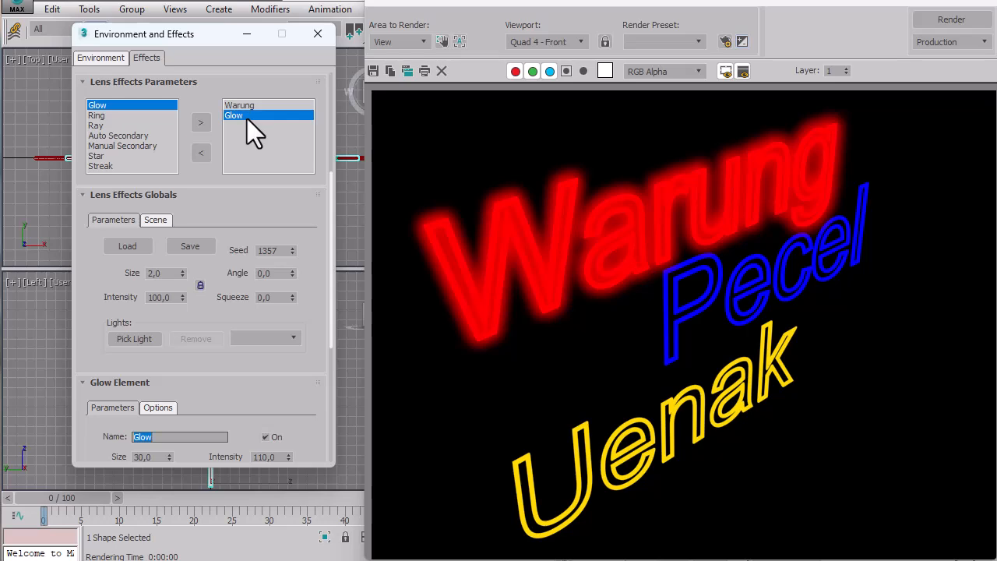
{"action": "left_click_drag", "start_coordinate": [167, 351], "coordinate": [178, 215]}
{"action": "left_click_drag", "start_coordinate": [174, 285], "coordinate": [122, 282]}
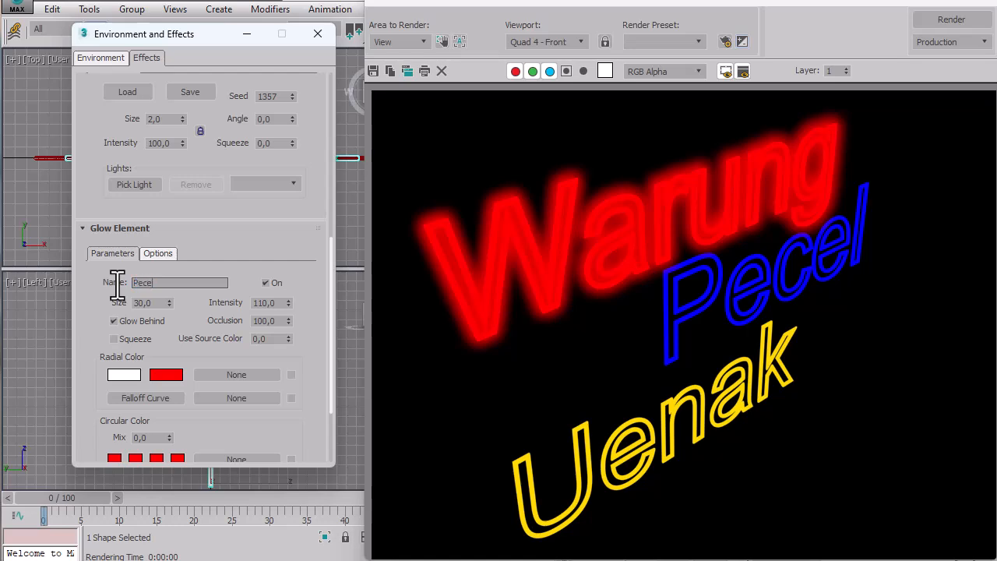
{"action": "key", "text": "Return"}
Enable Object ID 2 as the Pecel glow's image source and turn on the interactive effects preview.
{"action": "left_click_drag", "start_coordinate": [319, 166], "coordinate": [319, 201]}
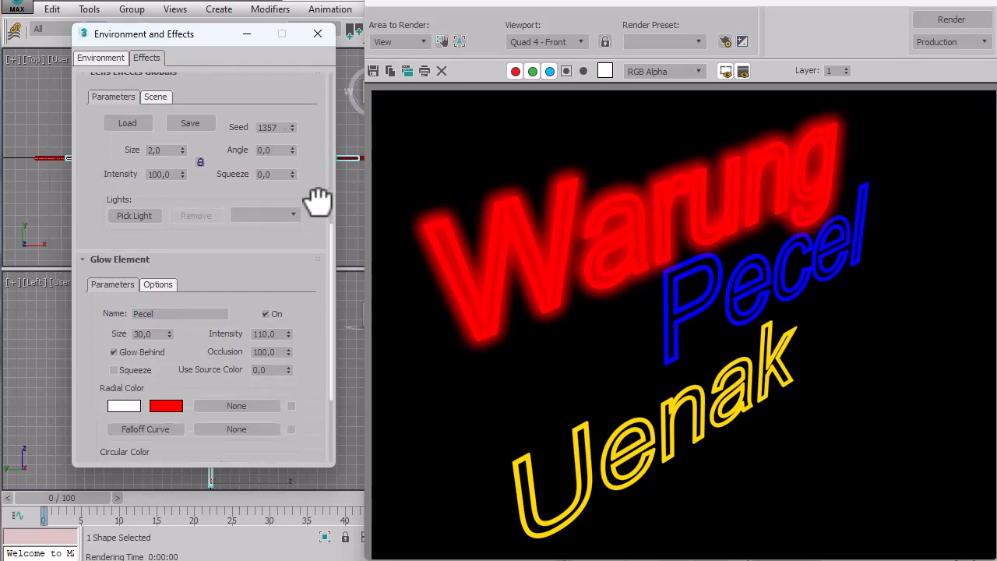
{"action": "left_click", "coordinate": [158, 285]}
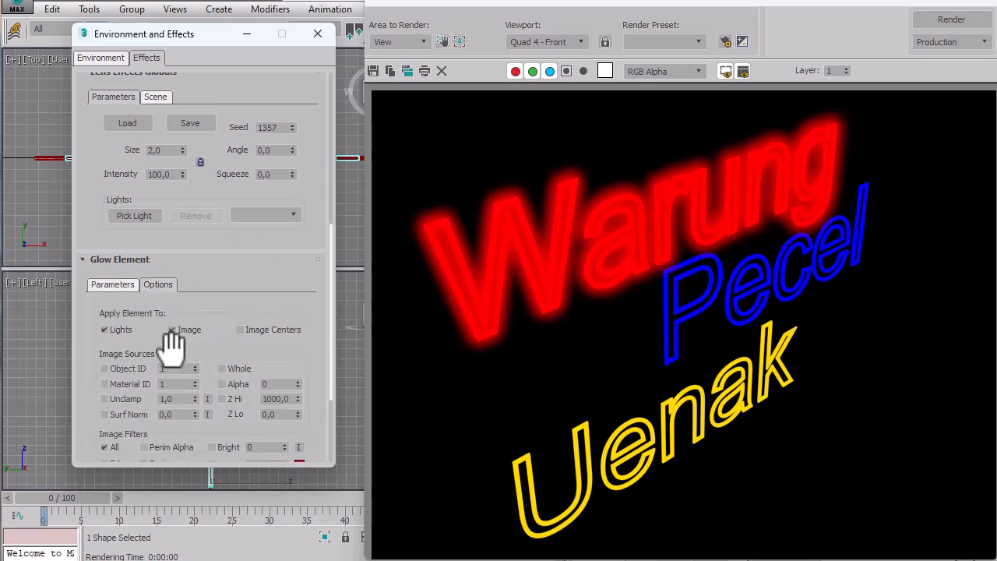
{"action": "left_click", "coordinate": [130, 367]}
{"action": "left_click_drag", "start_coordinate": [319, 156], "coordinate": [319, 277]}
{"action": "left_click_drag", "start_coordinate": [318, 163], "coordinate": [314, 262]}
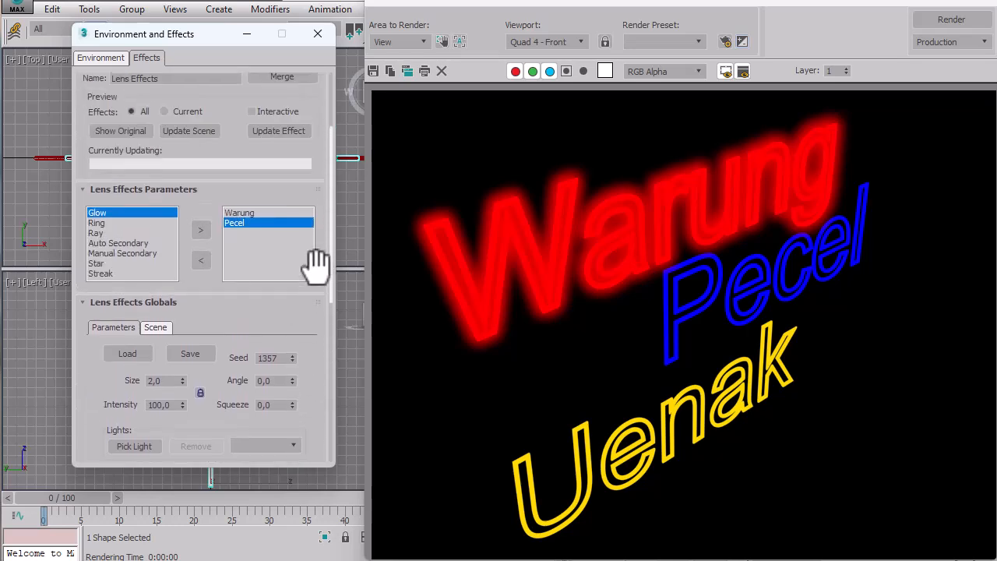
{"action": "left_click", "coordinate": [281, 115]}
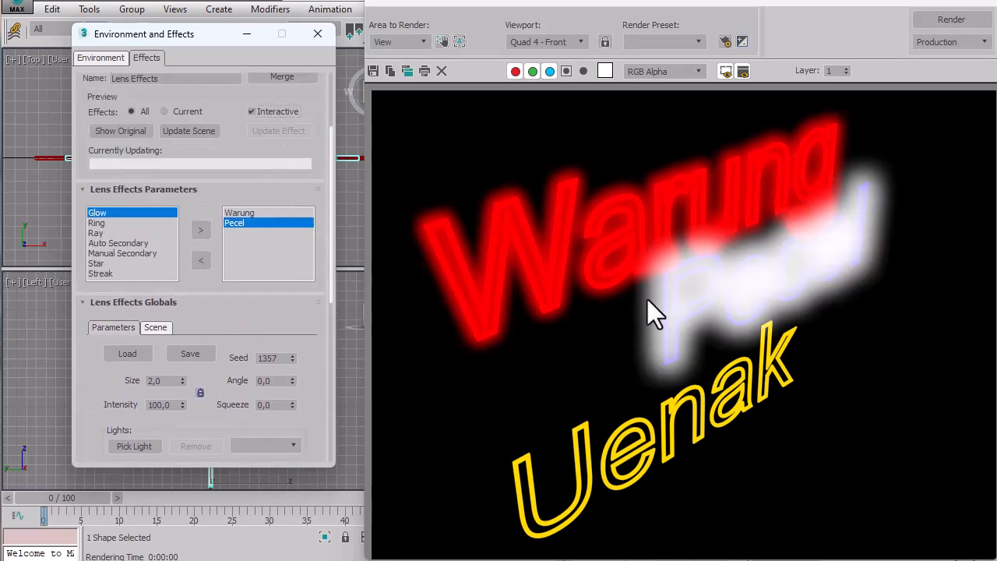
Set the Pecel glow element's Intensity to 100 and its Size to 5.
{"action": "left_click_drag", "start_coordinate": [316, 377], "coordinate": [327, 105]}
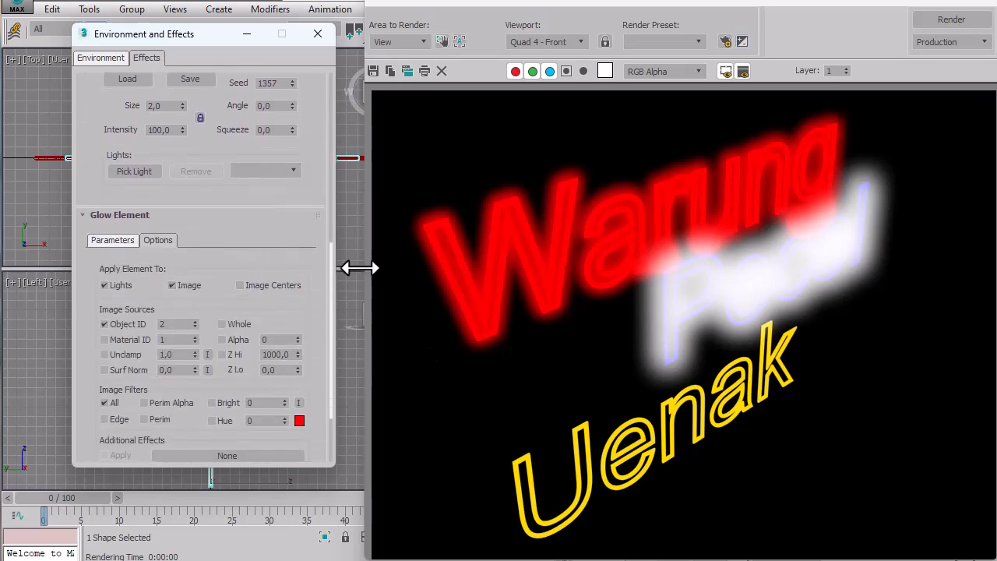
{"action": "left_click_drag", "start_coordinate": [319, 288], "coordinate": [329, 167]}
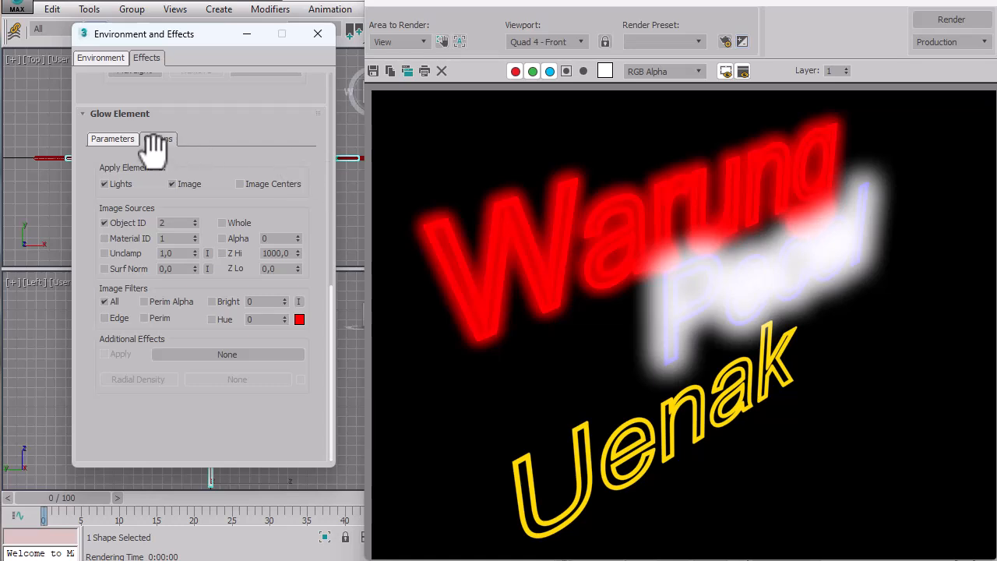
{"action": "left_click", "coordinate": [112, 140]}
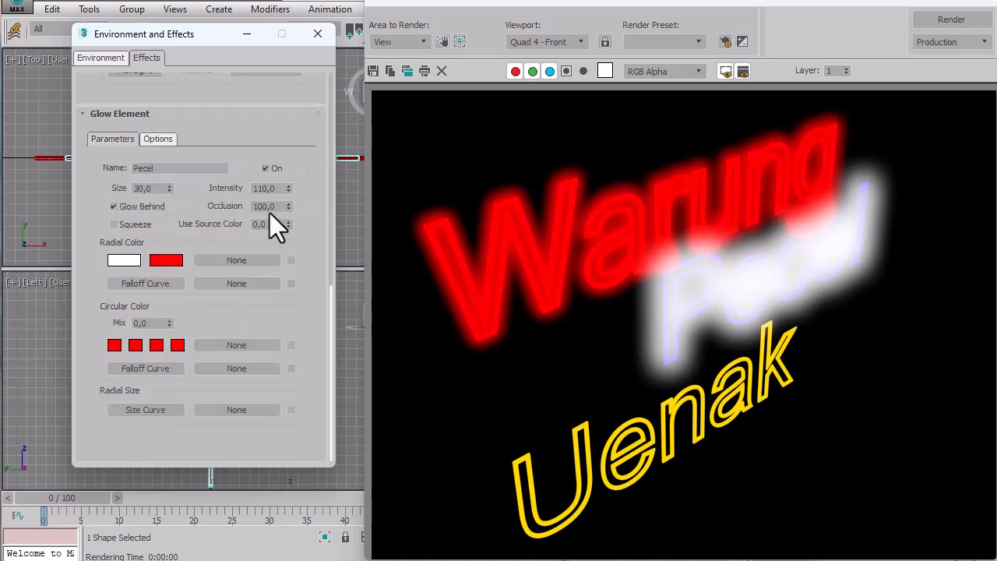
{"action": "double_click", "coordinate": [265, 188]}
{"action": "type", "text": "100"}
{"action": "double_click", "coordinate": [162, 190]}
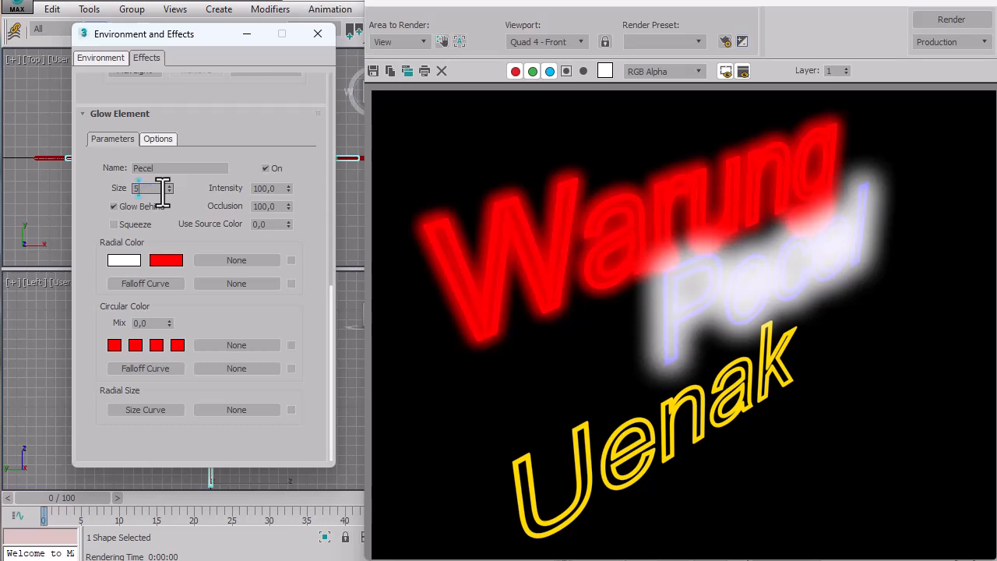
{"action": "key", "text": "Tab"}
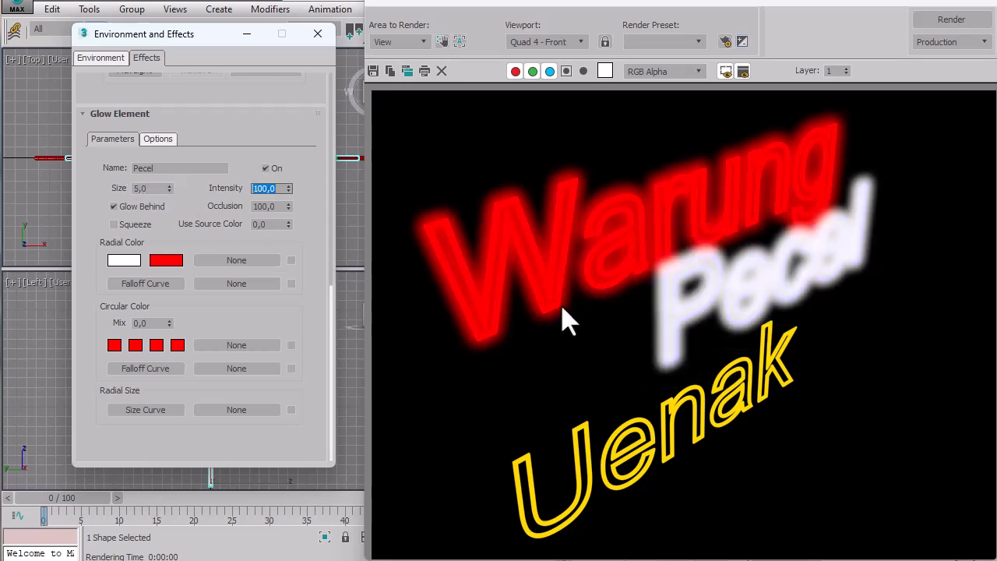
Try Use Source Color at 100 for the Pecel glow element and settle on 90.
{"action": "double_click", "coordinate": [268, 224]}
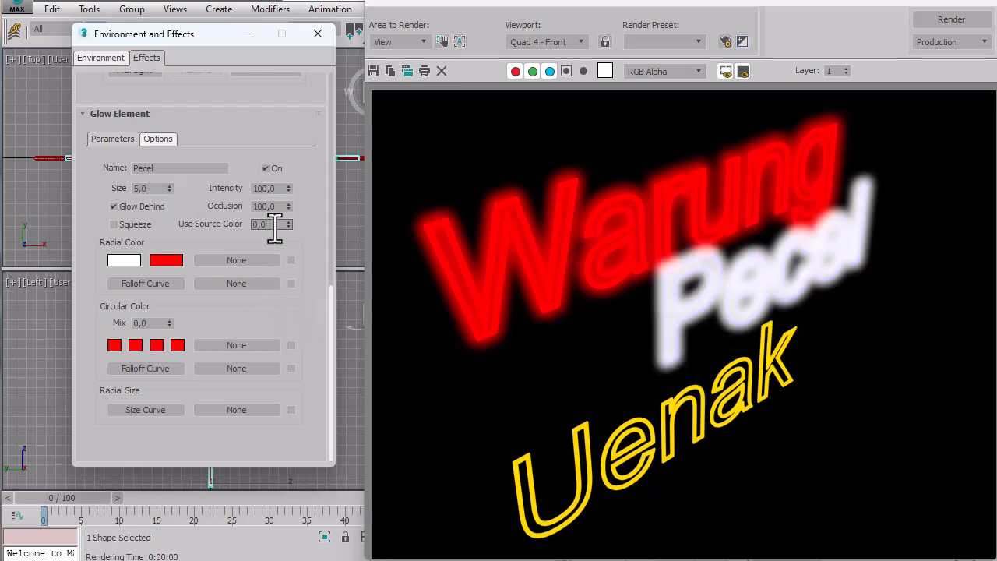
{"action": "type", "text": "100"}
{"action": "key", "text": "Tab"}
{"action": "double_click", "coordinate": [274, 224]}
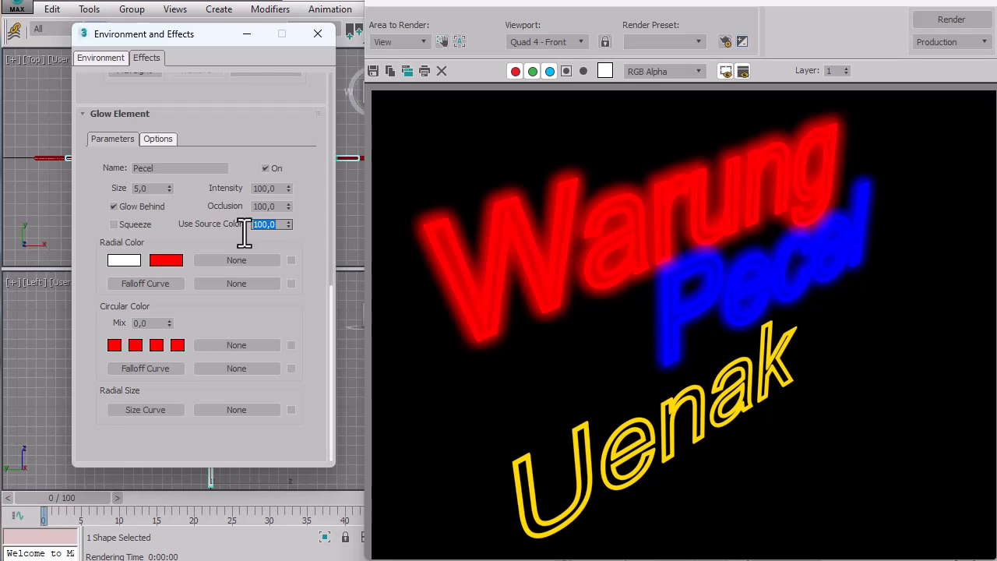
{"action": "key", "text": "Tab"}
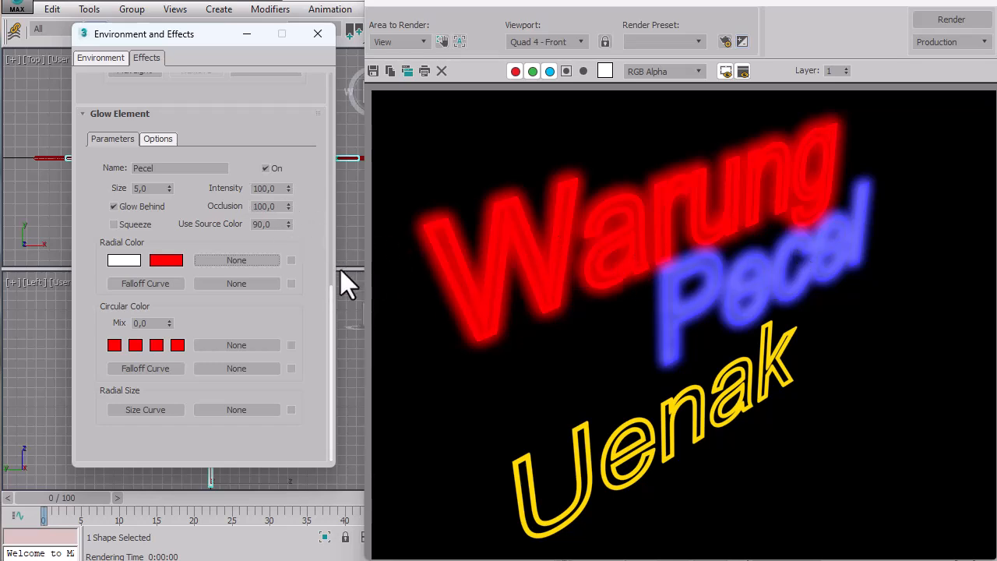
Add a third Glow element to the lens effect and enable Object ID 3 as its image source.
{"action": "left_click_drag", "start_coordinate": [296, 137], "coordinate": [296, 420]}
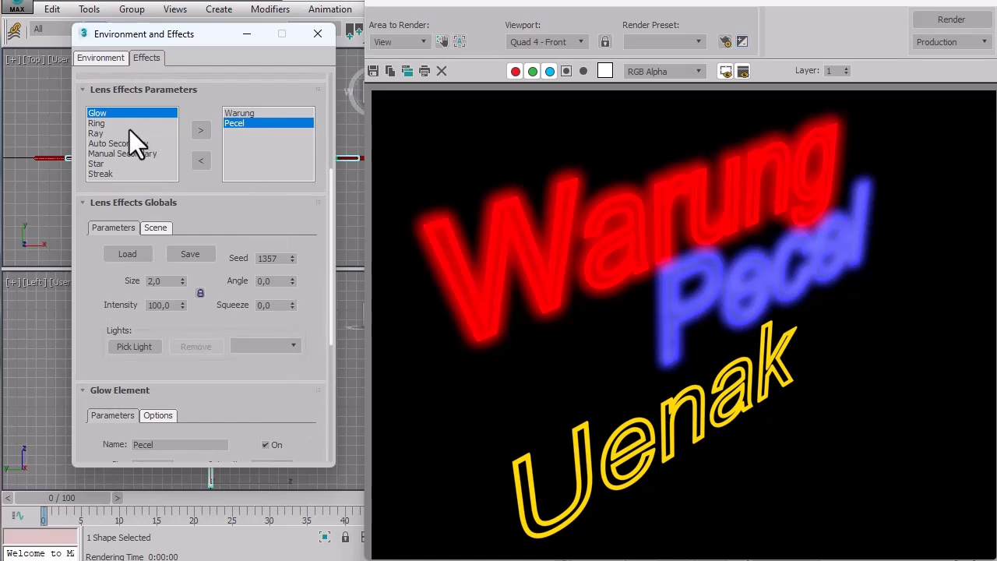
{"action": "left_click", "coordinate": [200, 130]}
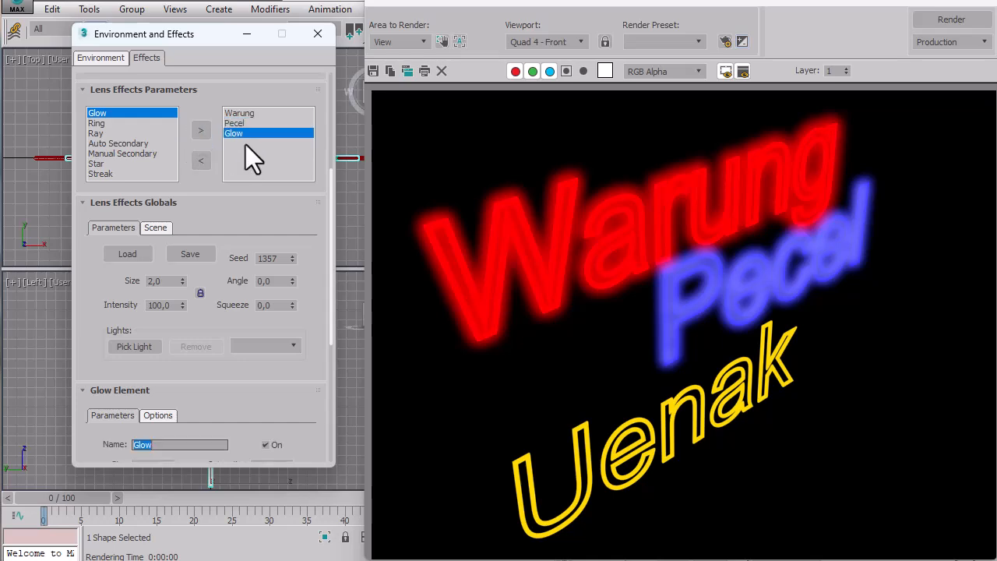
{"action": "left_click_drag", "start_coordinate": [187, 371], "coordinate": [174, 197]}
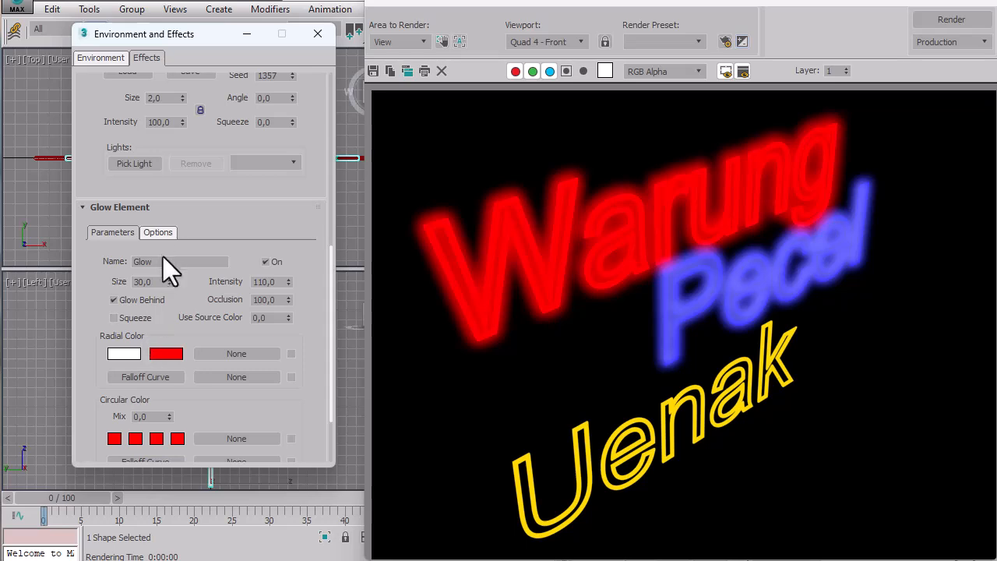
{"action": "left_click", "coordinate": [158, 231]}
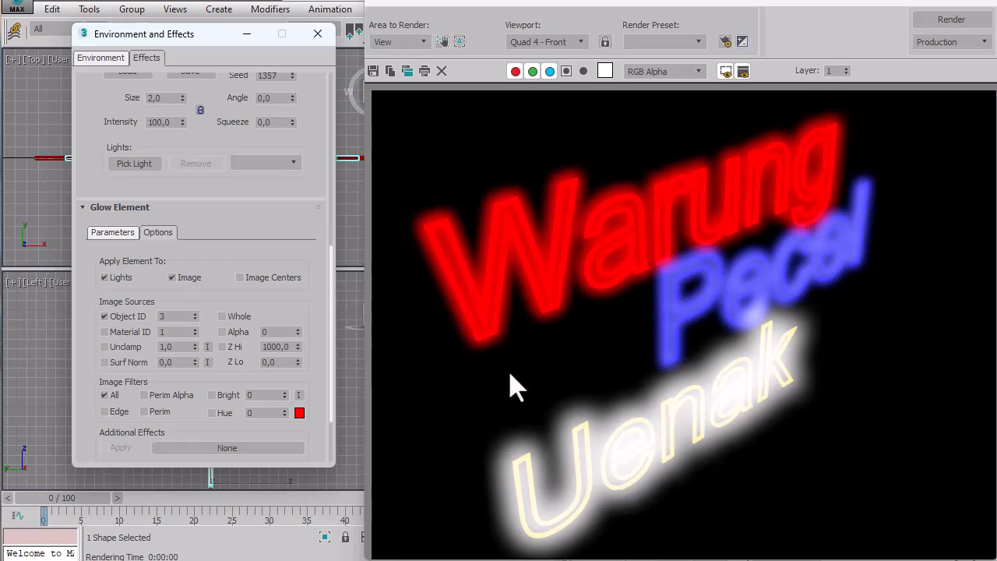
Set the third Glow element's Intensity to 100 and its Size to 5.
{"action": "left_click_drag", "start_coordinate": [288, 215], "coordinate": [296, 282]}
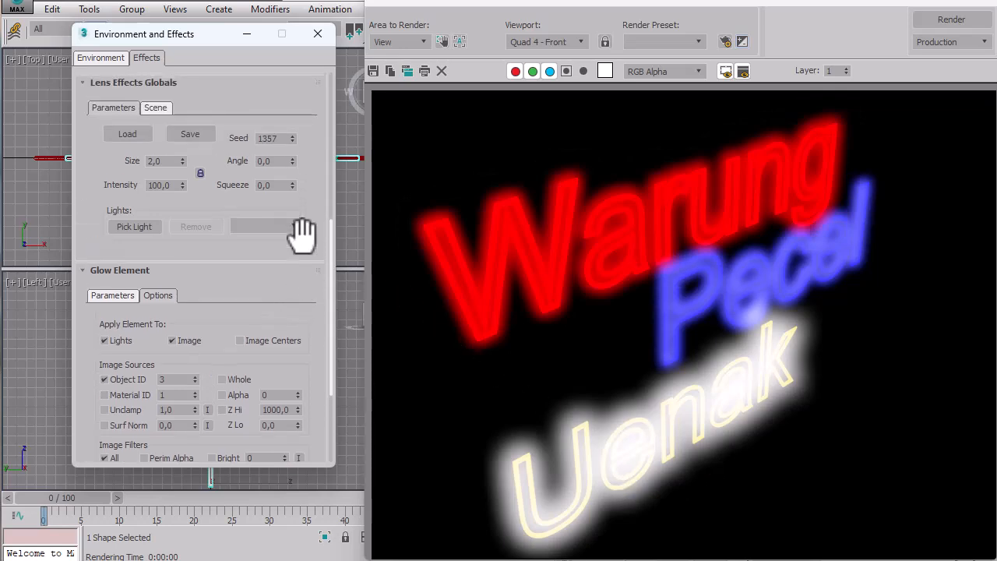
{"action": "left_click", "coordinate": [105, 296]}
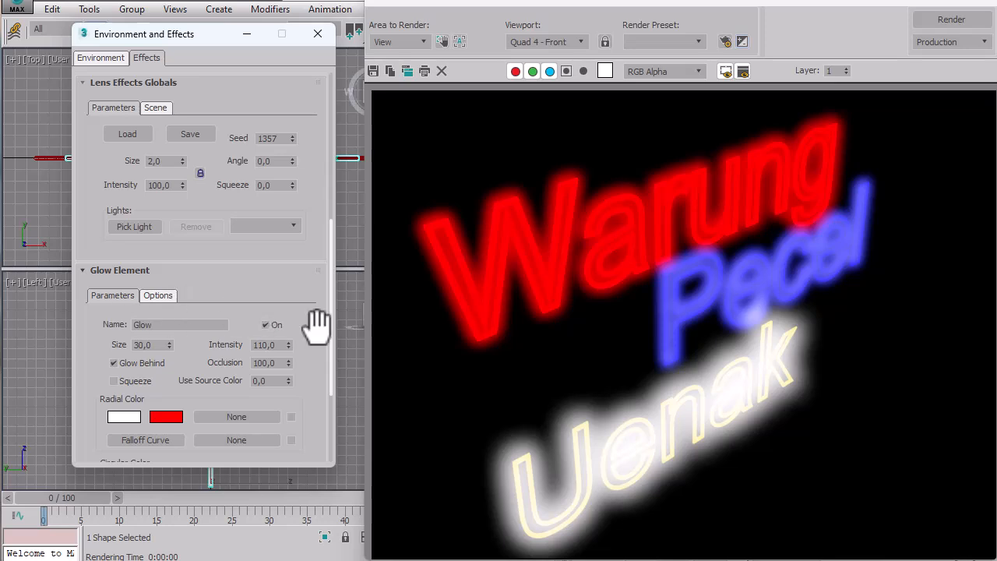
{"action": "left_click_drag", "start_coordinate": [316, 326], "coordinate": [307, 240]}
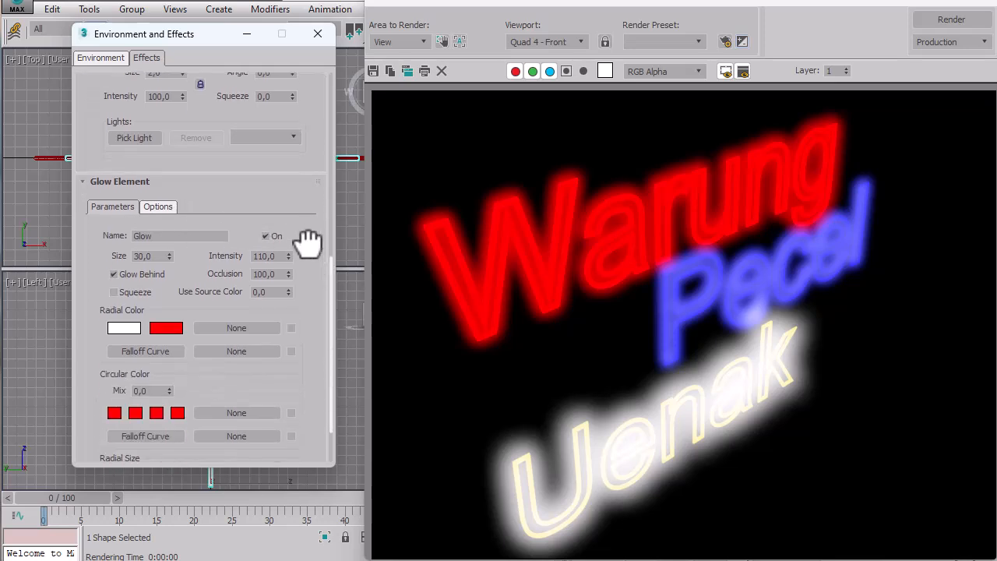
{"action": "double_click", "coordinate": [271, 260]}
{"action": "type", "text": "100"}
{"action": "double_click", "coordinate": [143, 256]}
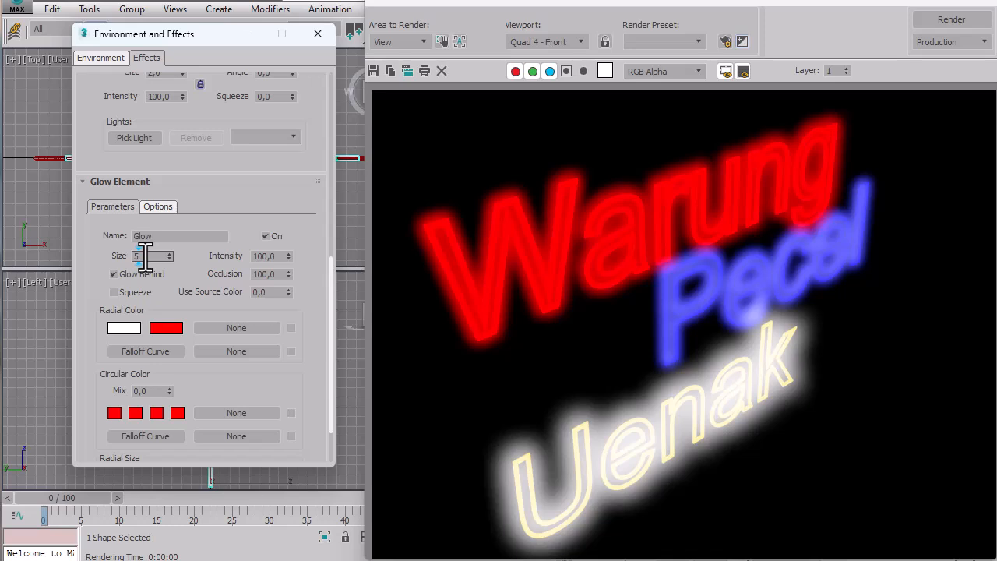
{"action": "key", "text": "Tab"}
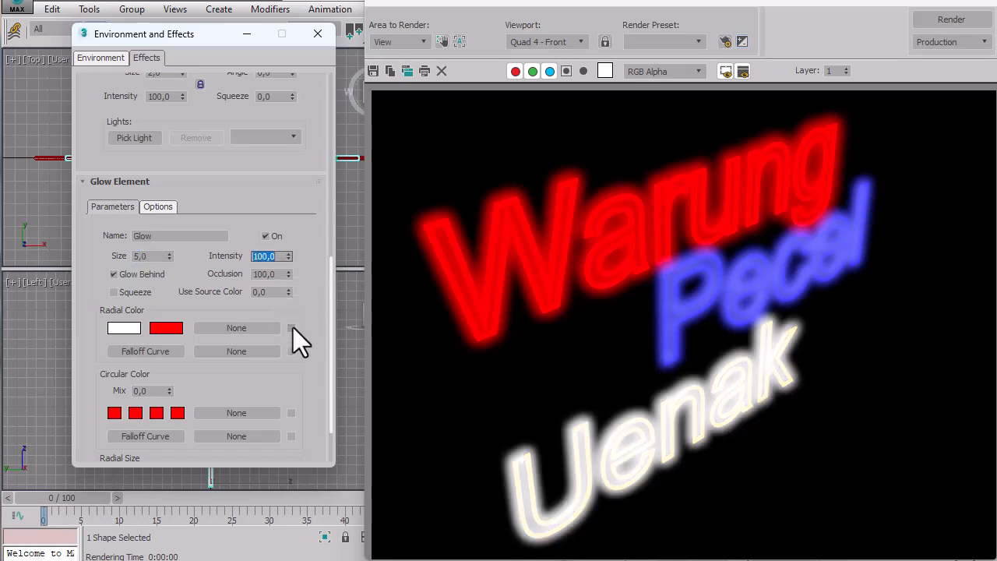
Set Use Source Color to 90 for the third Glow element.
{"action": "double_click", "coordinate": [265, 290]}
{"action": "type", "text": "90"}
{"action": "key", "text": "Tab"}
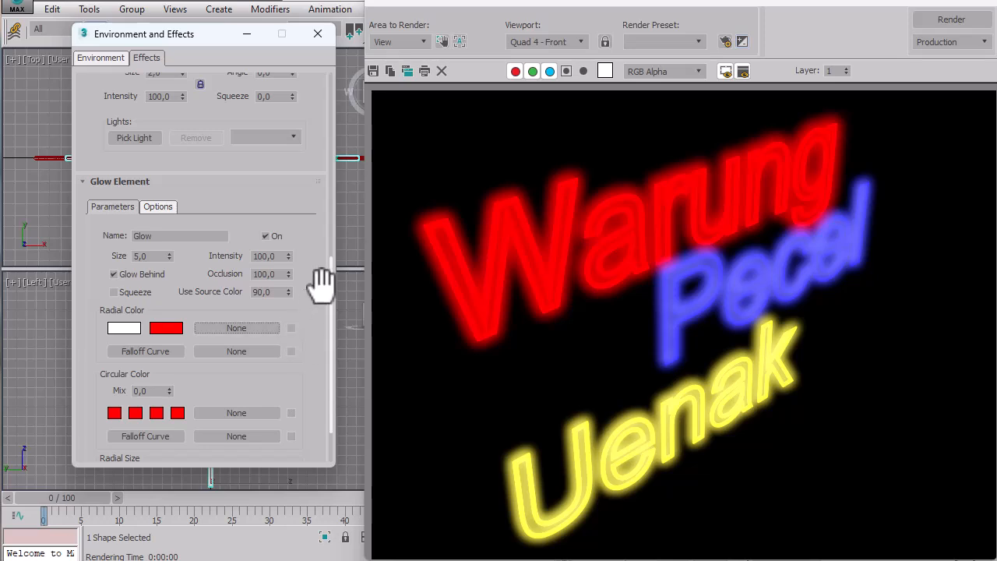
Switch the third Glow element off and back on to compare the Uenak text with and without glow.
{"action": "left_click_drag", "start_coordinate": [314, 289], "coordinate": [319, 208]}
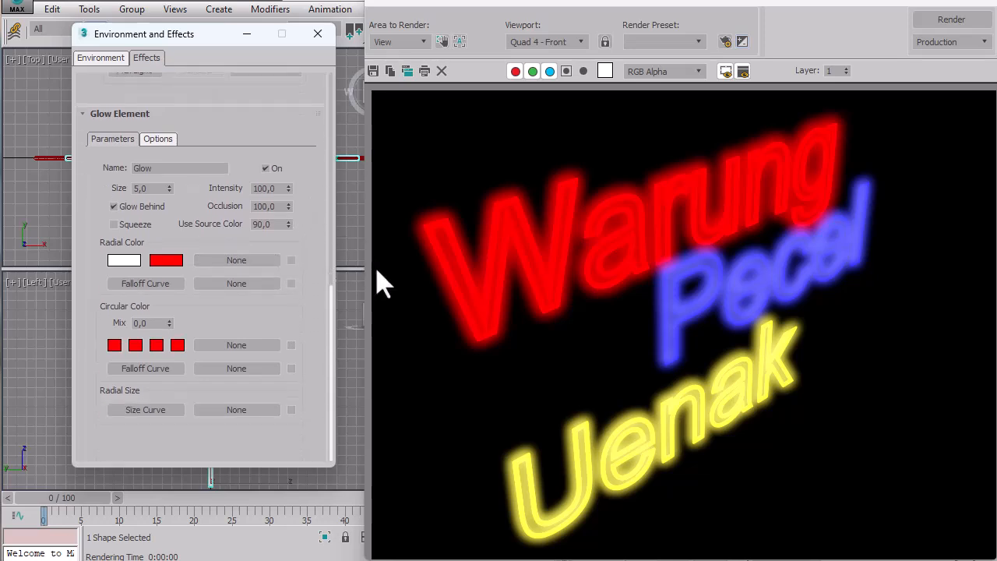
{"action": "left_click", "coordinate": [266, 168]}
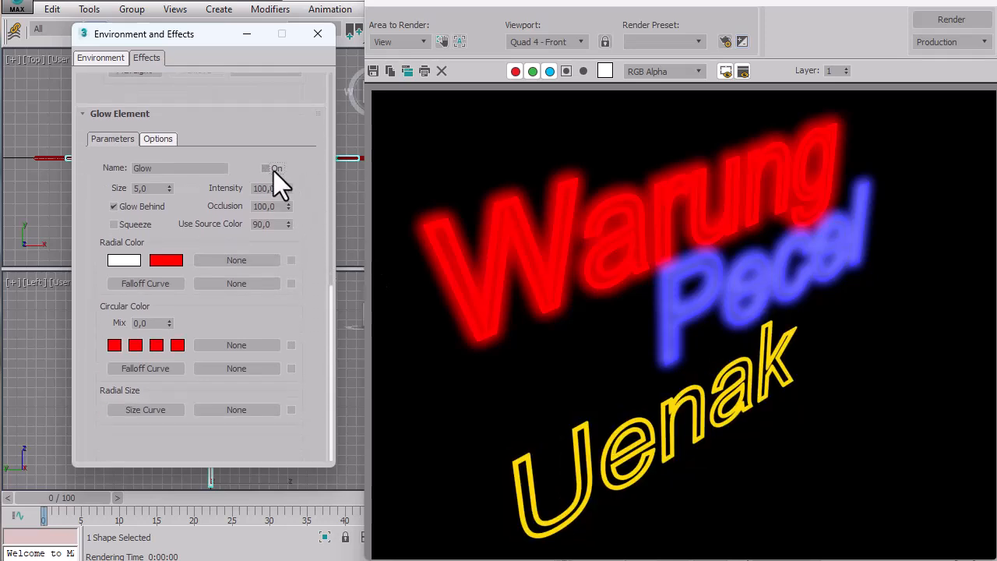
{"action": "left_click", "coordinate": [273, 171]}
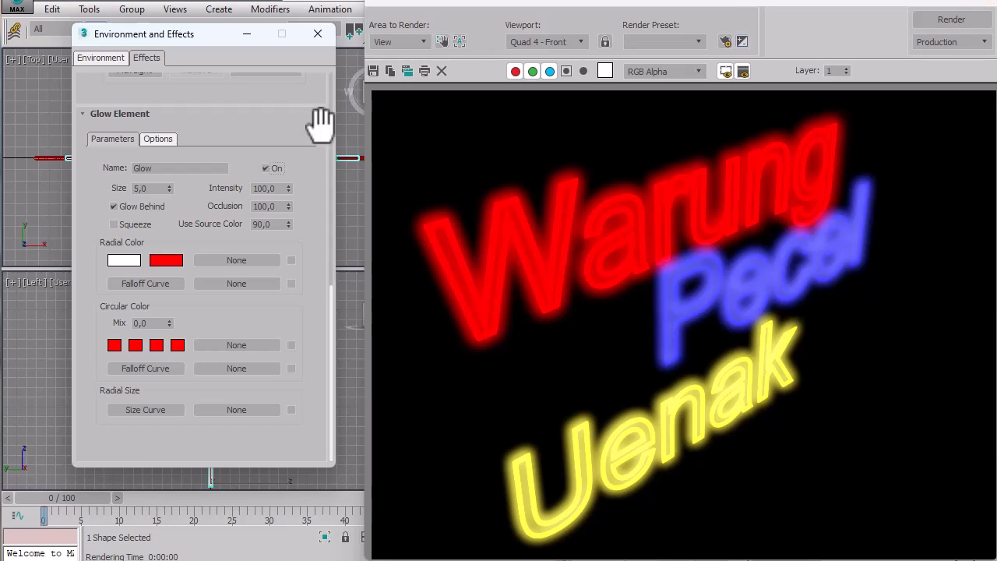
Rename the third Glow element as Uenak.
{"action": "left_click_drag", "start_coordinate": [320, 123], "coordinate": [312, 312]}
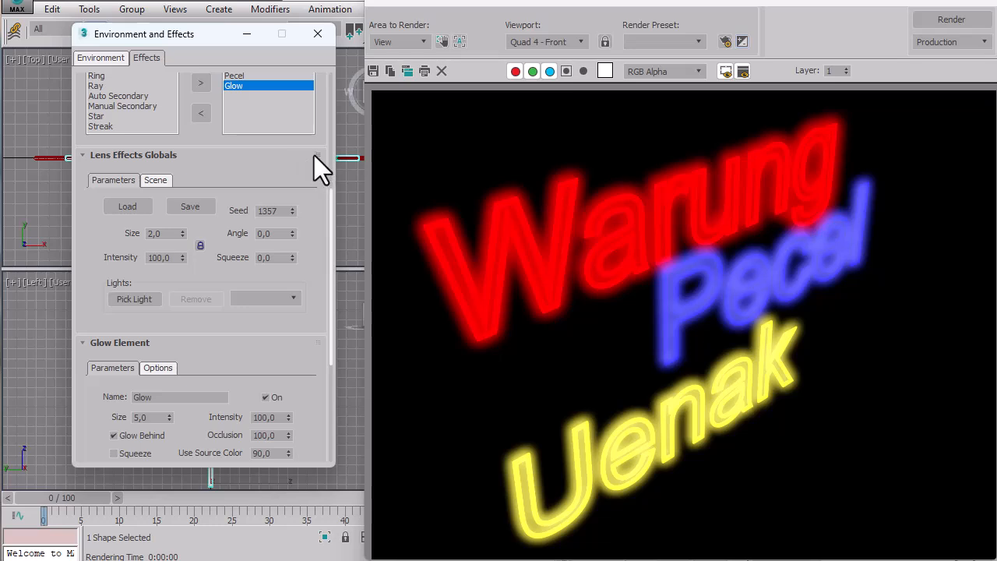
{"action": "double_click", "coordinate": [165, 397]}
{"action": "type", "text": "Uenak"}
{"action": "left_click", "coordinate": [259, 85]}
{"action": "scroll", "coordinate": [278, 147], "scroll_direction": "up", "scroll_amount": 2}
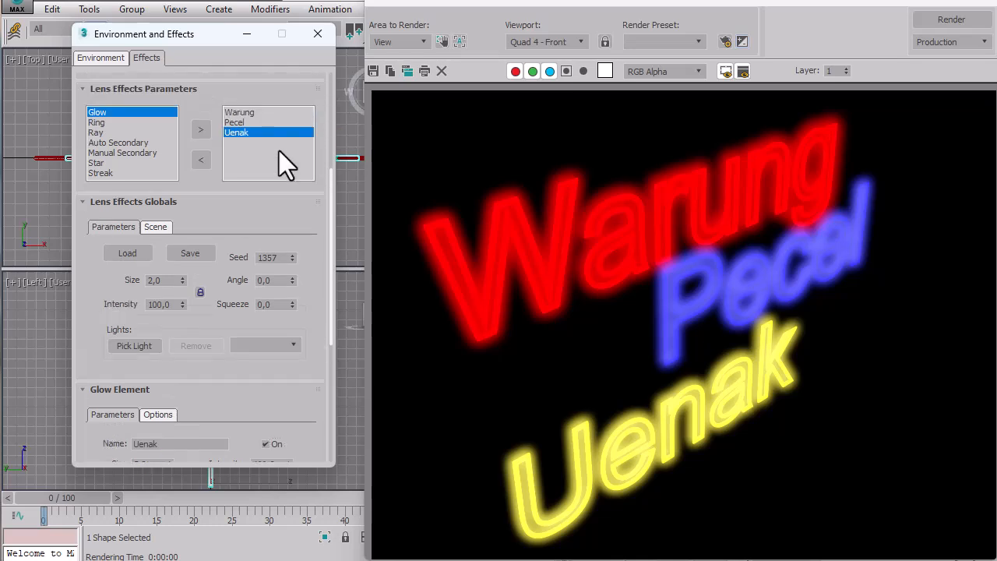
Go through the Warung, Pecel and Uenak elements in the lens effect's element list.
{"action": "left_click", "coordinate": [262, 114]}
{"action": "left_click", "coordinate": [259, 124]}
{"action": "left_click", "coordinate": [259, 134]}
Turn off the interactive effects preview and close the rendered frame window.
{"action": "left_click", "coordinate": [979, 11]}
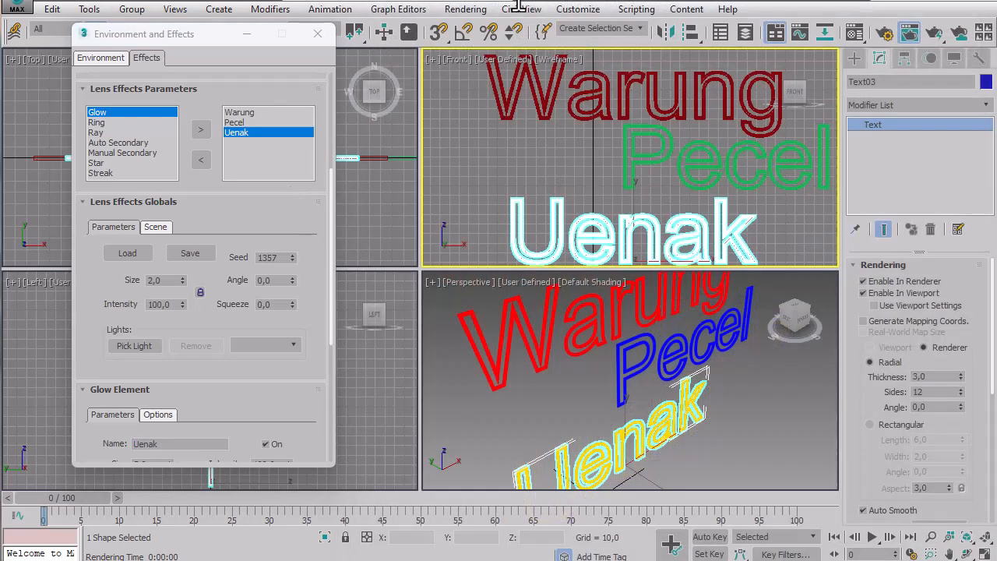
{"action": "left_click", "coordinate": [909, 32]}
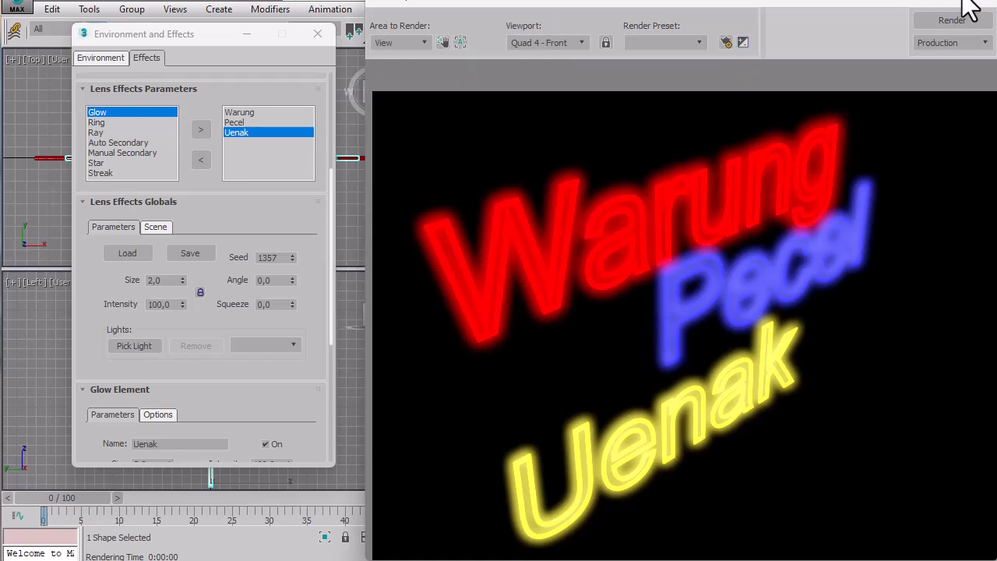
{"action": "left_click", "coordinate": [978, 9]}
{"action": "left_click_drag", "start_coordinate": [320, 118], "coordinate": [322, 231]}
{"action": "left_click", "coordinate": [287, 145]}
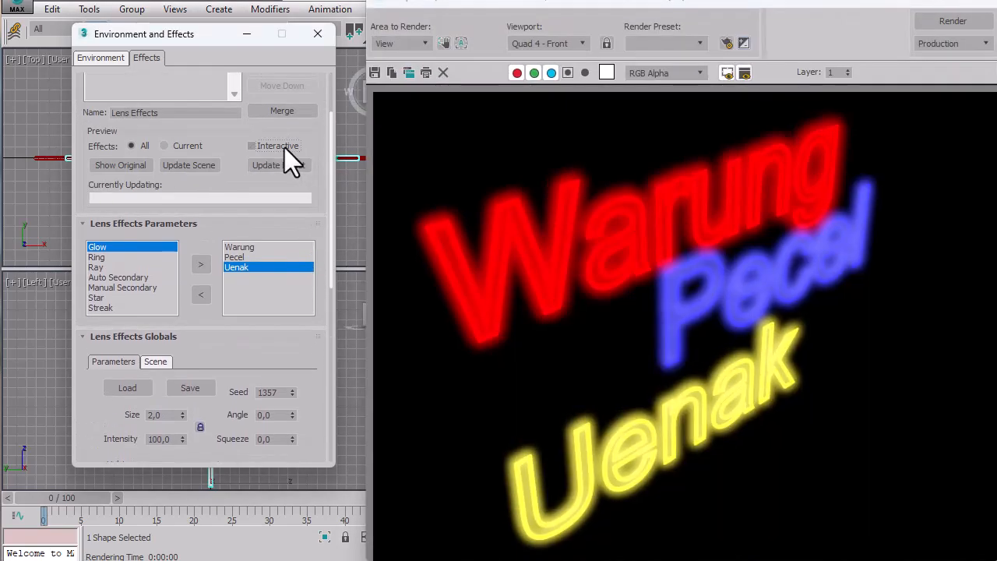
{"action": "left_click", "coordinate": [978, 9]}
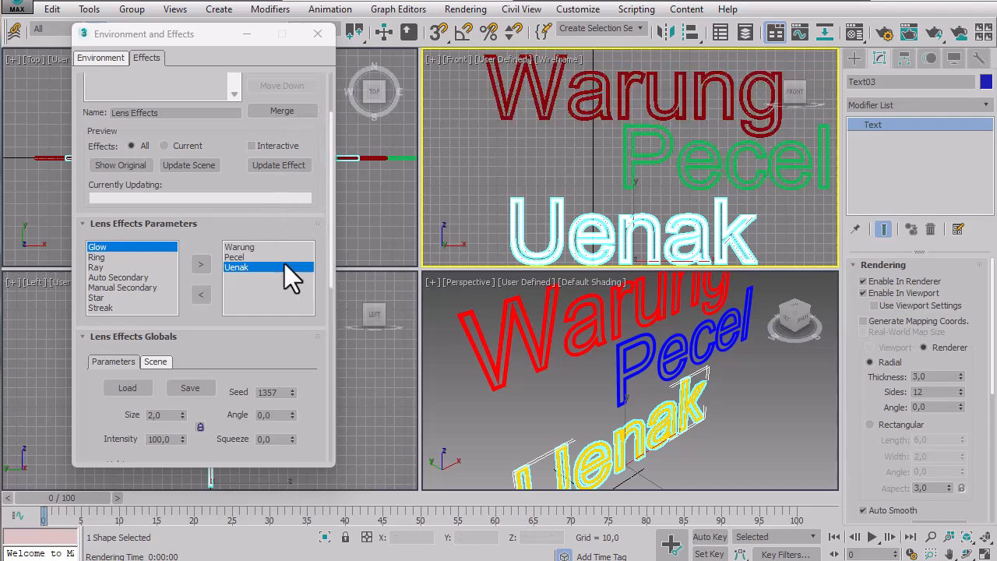
With Auto Key and the interactive preview turned on, set the Warung glow's Intensity to 0 at frame 0.
{"action": "left_click", "coordinate": [707, 536]}
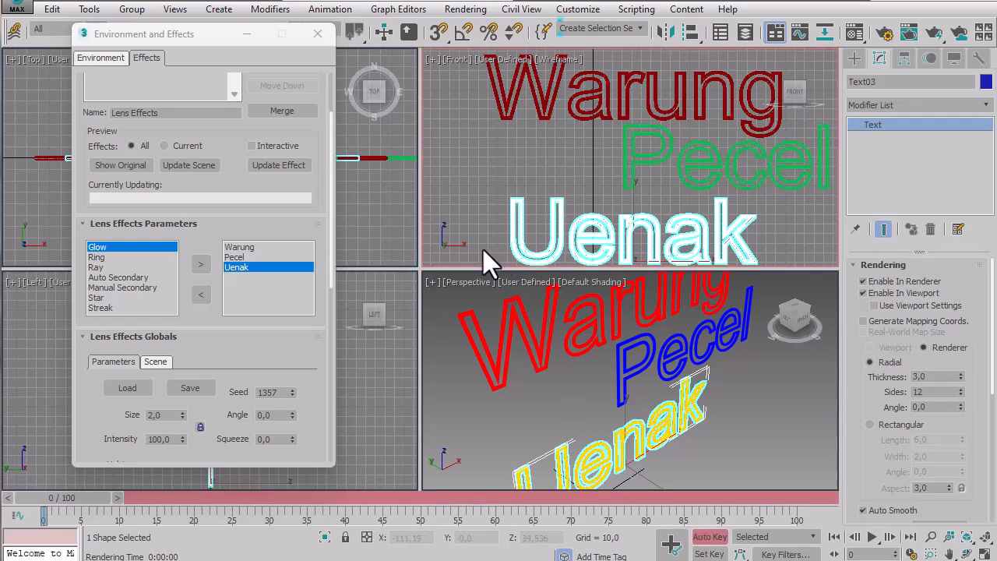
{"action": "left_click", "coordinate": [279, 146]}
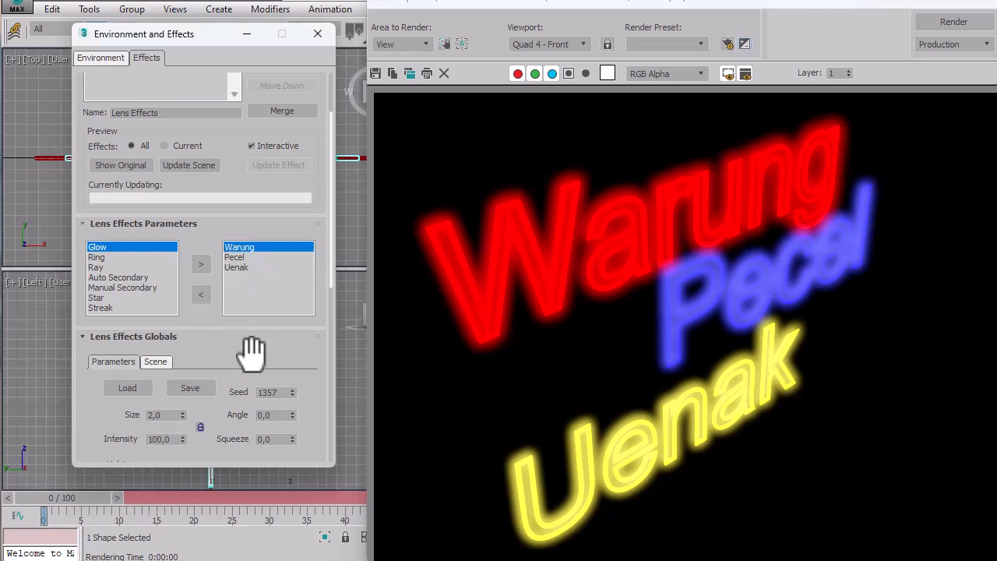
{"action": "left_click_drag", "start_coordinate": [249, 356], "coordinate": [220, 159]}
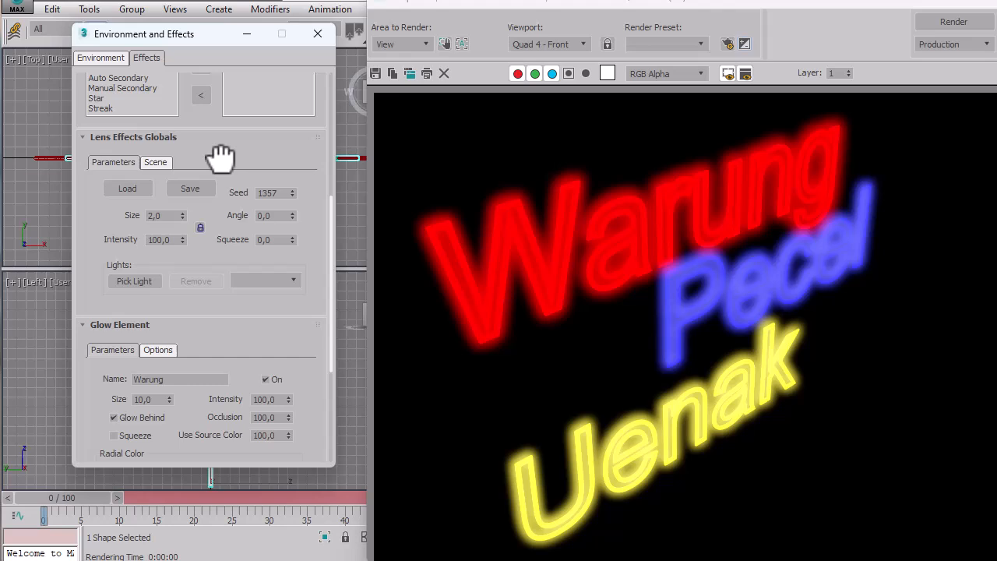
{"action": "double_click", "coordinate": [280, 399]}
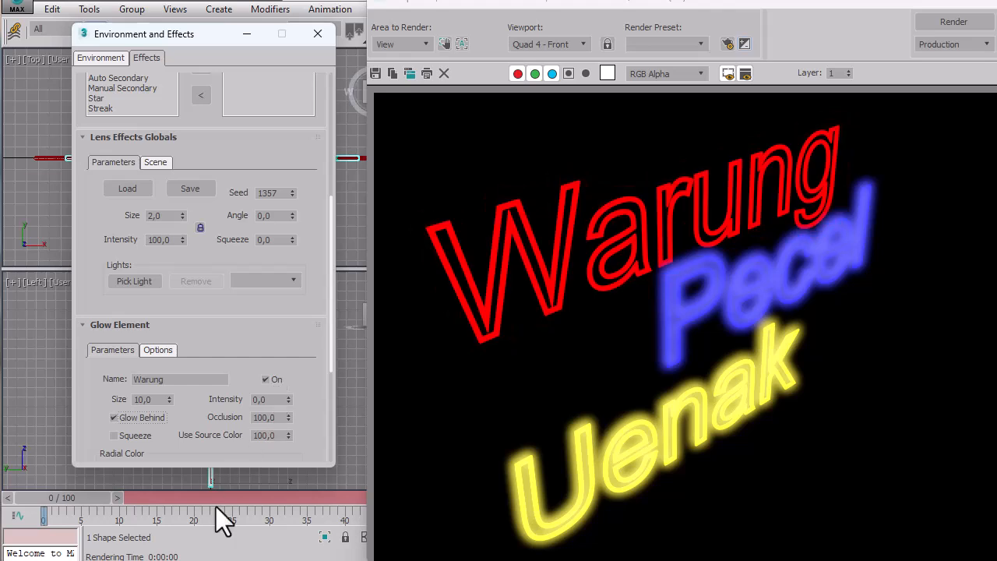
Key the Warung glow's Intensity at 100 on frame 25 and scrub between frames 0 and 25 to check it.
{"action": "left_click_drag", "start_coordinate": [71, 499], "coordinate": [250, 497]}
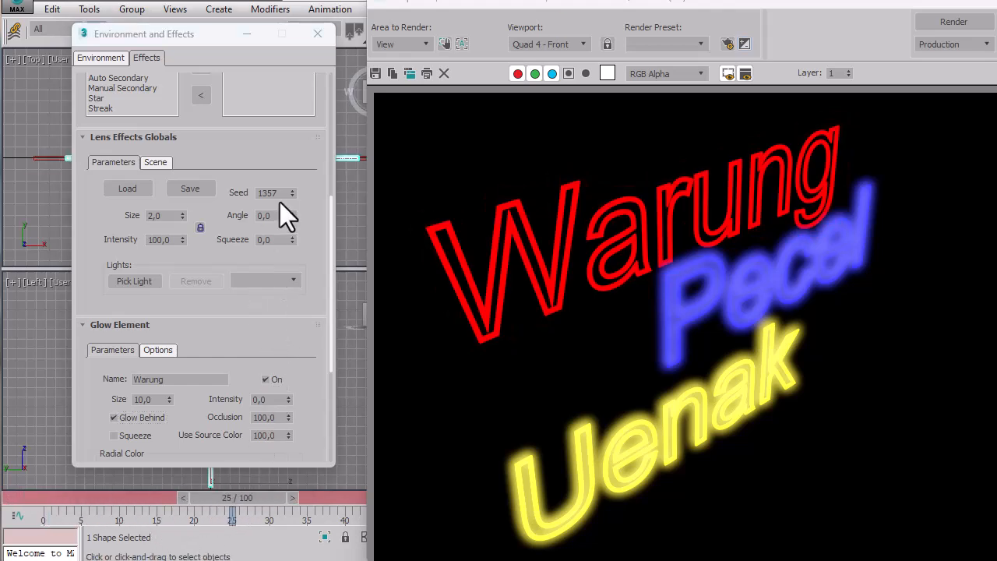
{"action": "left_click", "coordinate": [275, 399]}
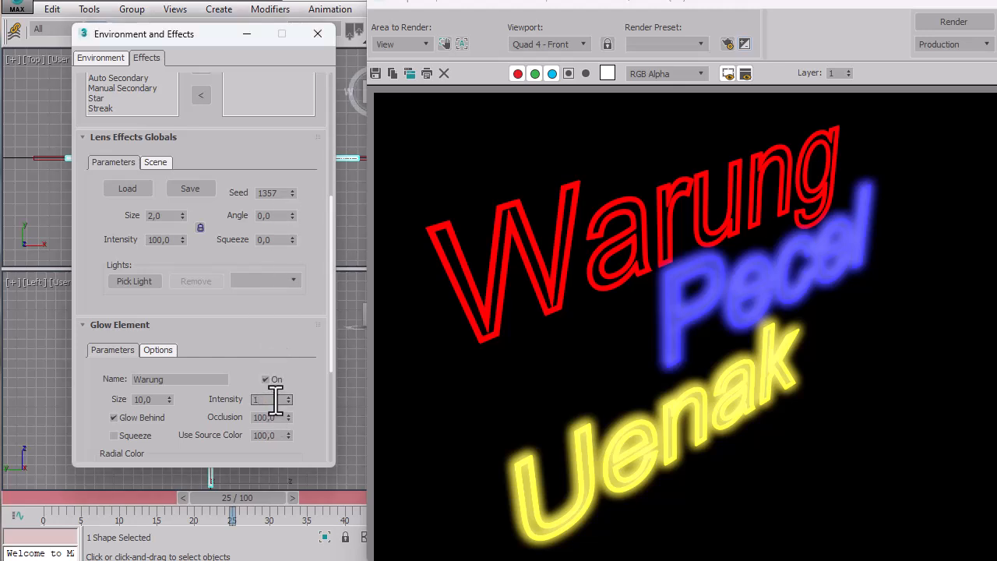
{"action": "type", "text": "100"}
{"action": "key", "text": "Return"}
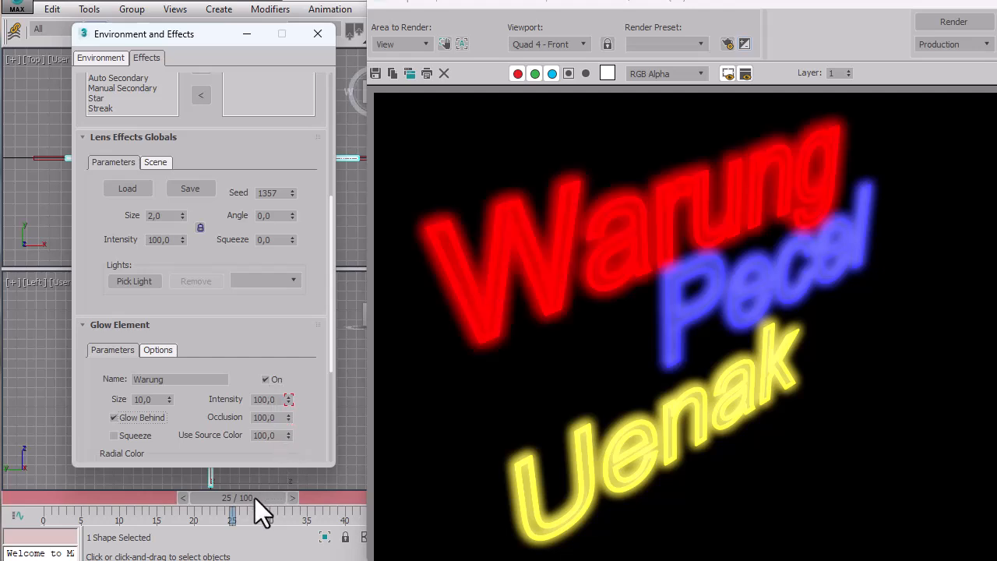
{"action": "left_click_drag", "start_coordinate": [257, 493], "coordinate": [2, 494]}
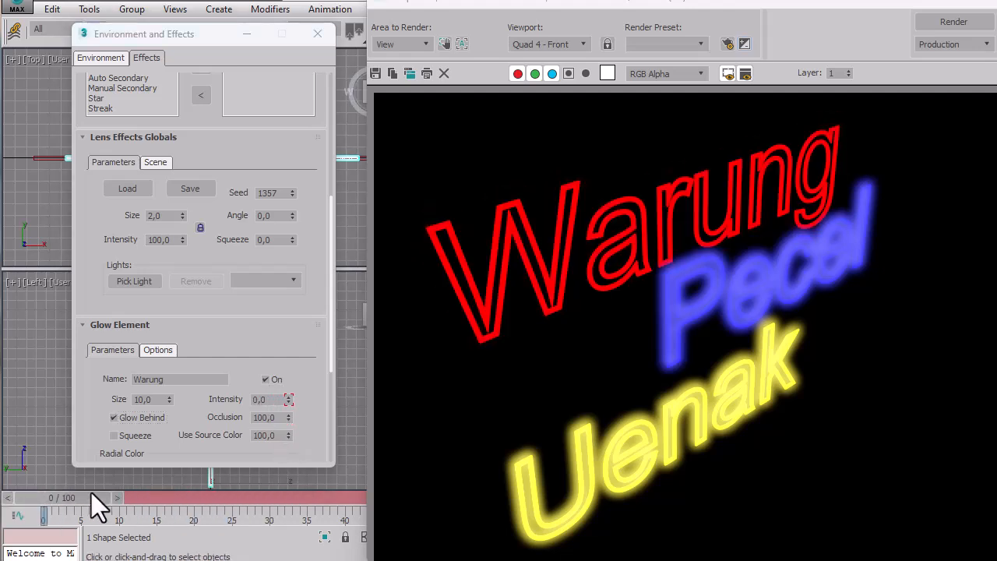
{"action": "left_click_drag", "start_coordinate": [71, 496], "coordinate": [251, 498]}
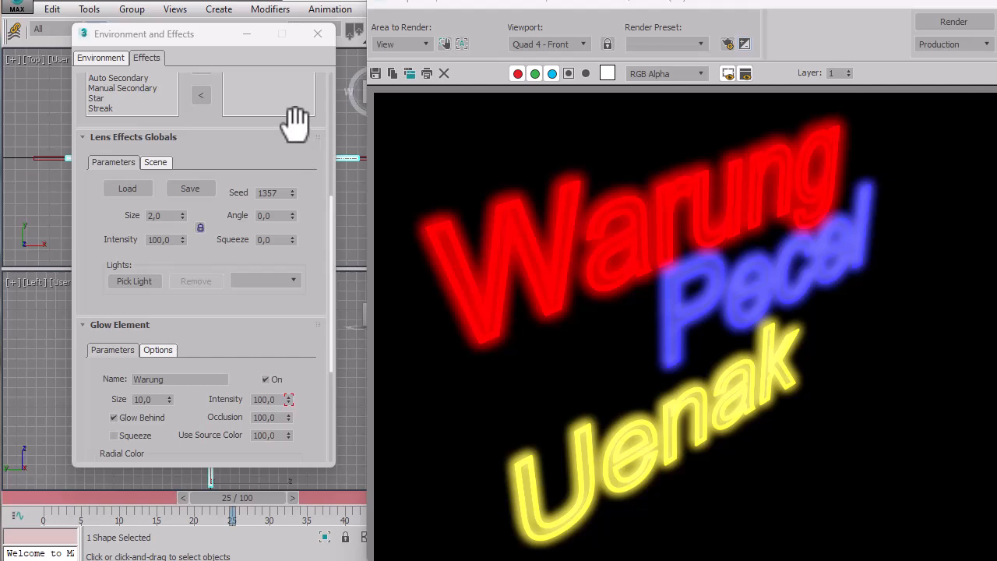
Select the Pecel glow element and set its Intensity to 0 at frame 0.
{"action": "left_click_drag", "start_coordinate": [289, 123], "coordinate": [288, 296]}
{"action": "left_click", "coordinate": [244, 207]}
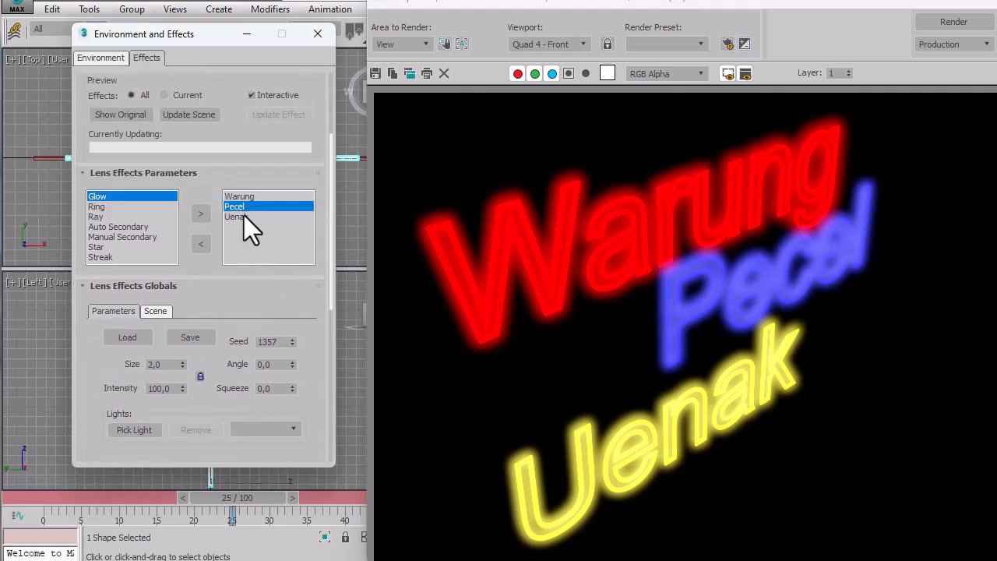
{"action": "left_click", "coordinate": [244, 217]}
{"action": "left_click", "coordinate": [246, 207]}
{"action": "left_click_drag", "start_coordinate": [250, 495], "coordinate": [13, 480]}
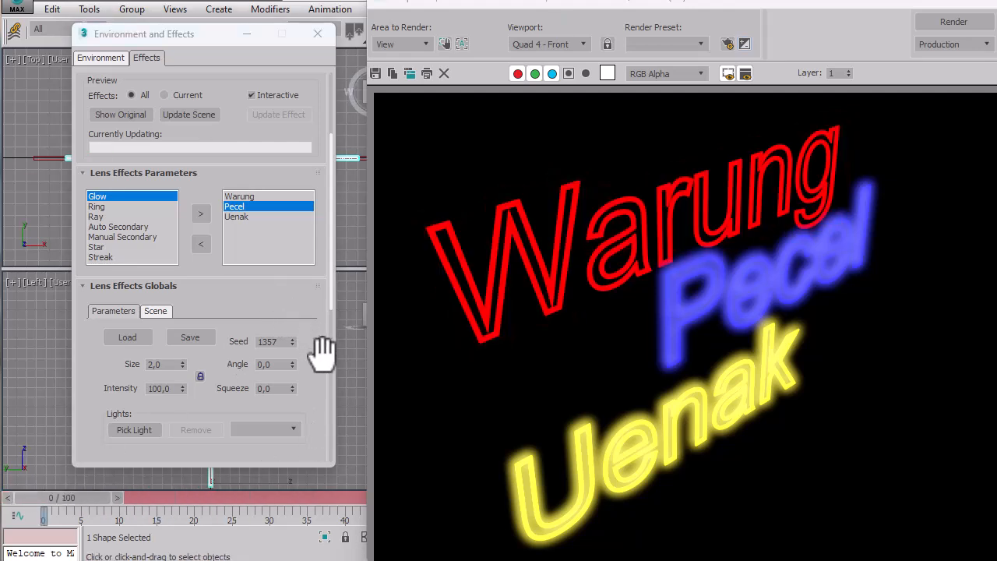
{"action": "left_click_drag", "start_coordinate": [322, 345], "coordinate": [316, 191]}
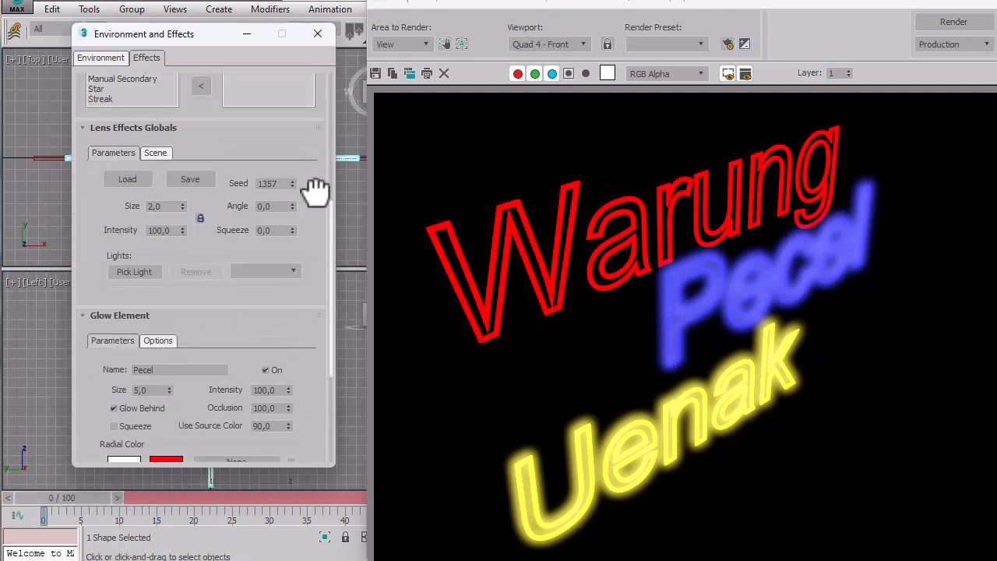
{"action": "double_click", "coordinate": [282, 390]}
{"action": "type", "text": "0"}
{"action": "key", "text": "Tab"}
{"action": "key", "text": "shift+q"}
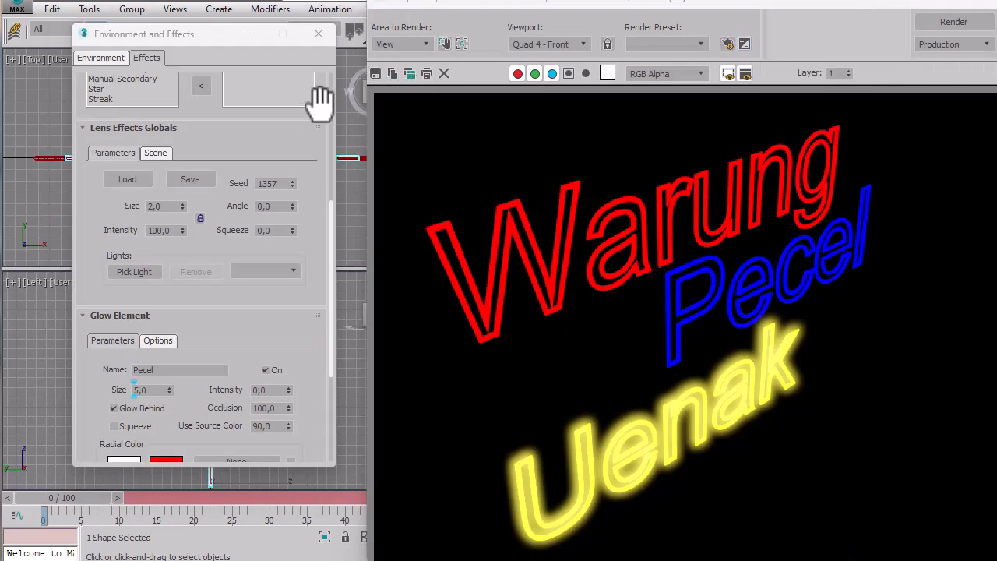
Turn the interactive effects preview off again after keying the Pecel glow.
{"action": "left_click_drag", "start_coordinate": [317, 100], "coordinate": [311, 233]}
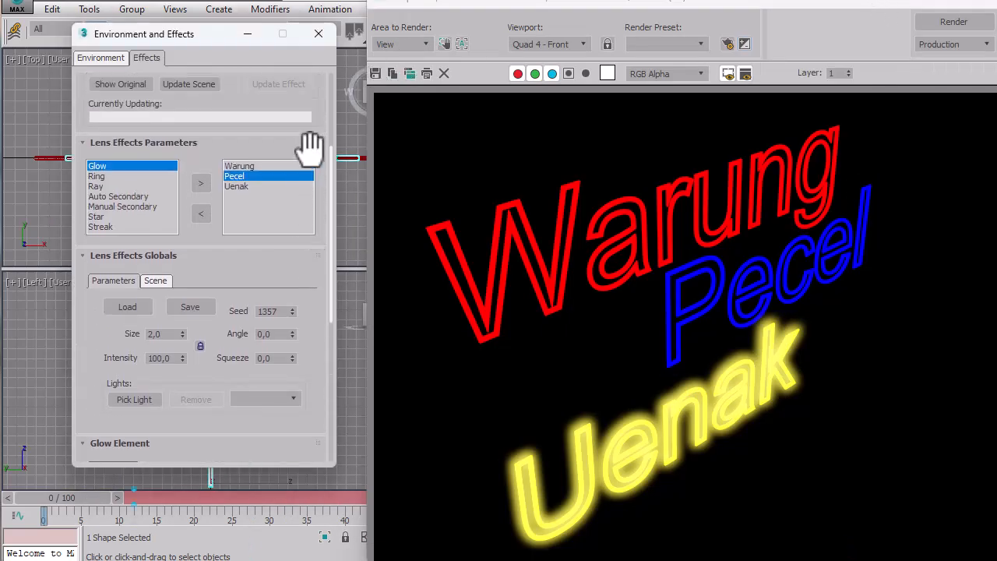
{"action": "left_click_drag", "start_coordinate": [319, 156], "coordinate": [321, 269]}
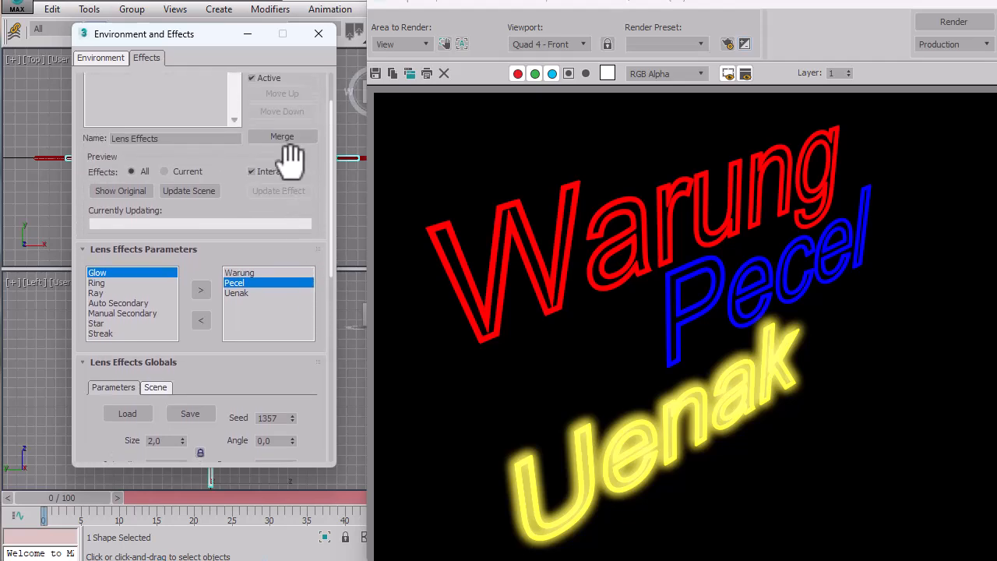
{"action": "left_click", "coordinate": [288, 172]}
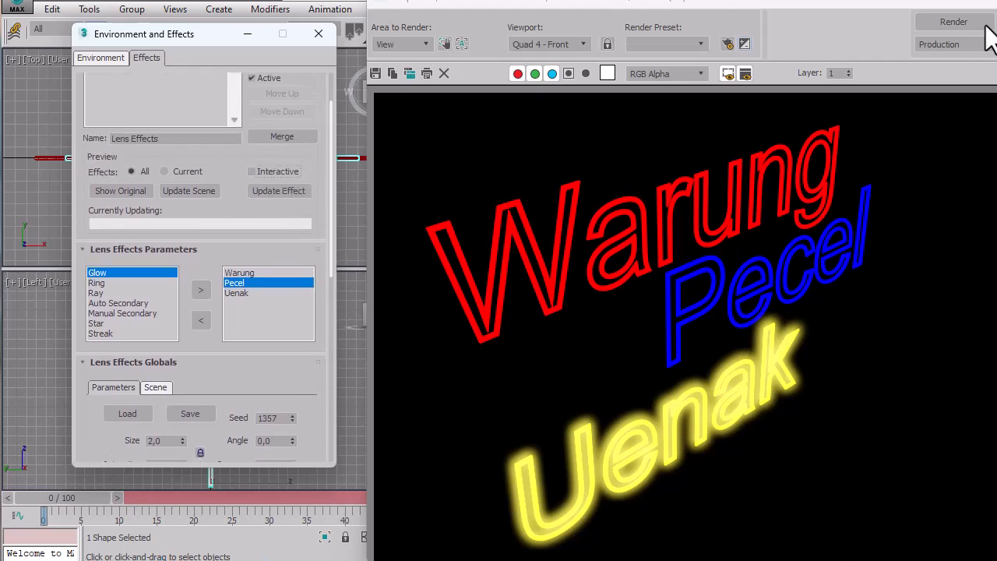
Close the rendered frame and key the Pecel glow's Intensity at 100 on frame 50.
{"action": "left_click", "coordinate": [984, 5]}
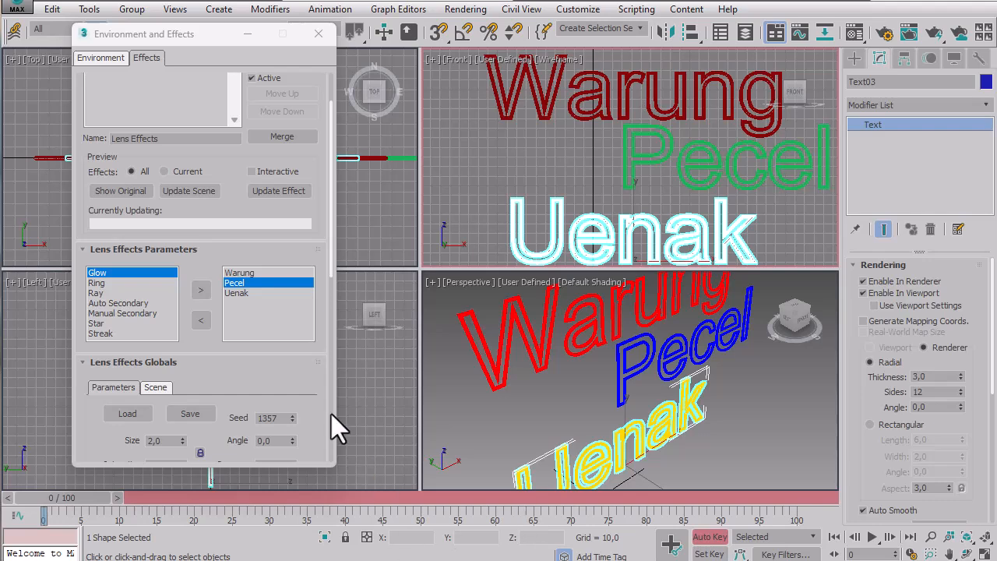
{"action": "left_click", "coordinate": [240, 273]}
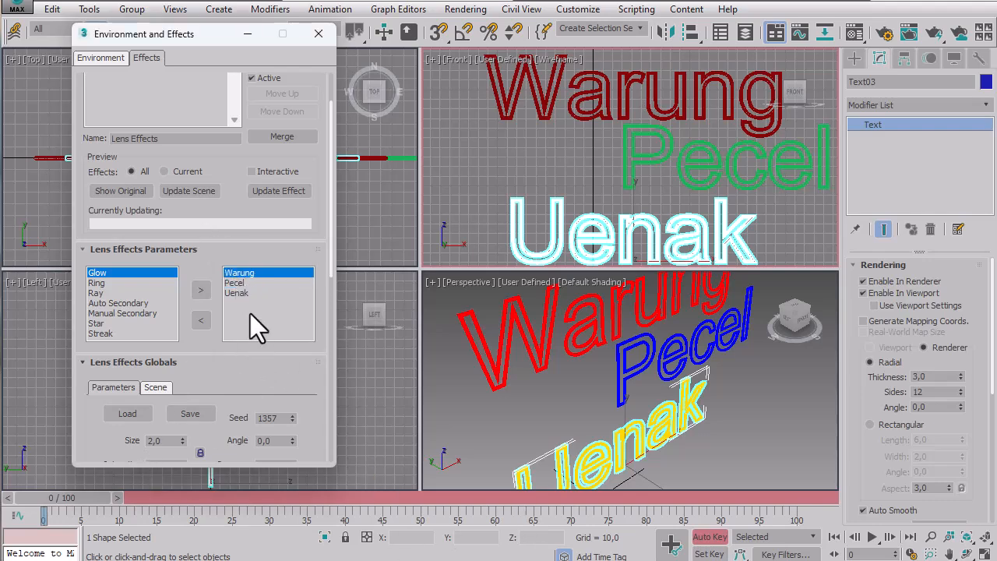
{"action": "left_click", "coordinate": [240, 283]}
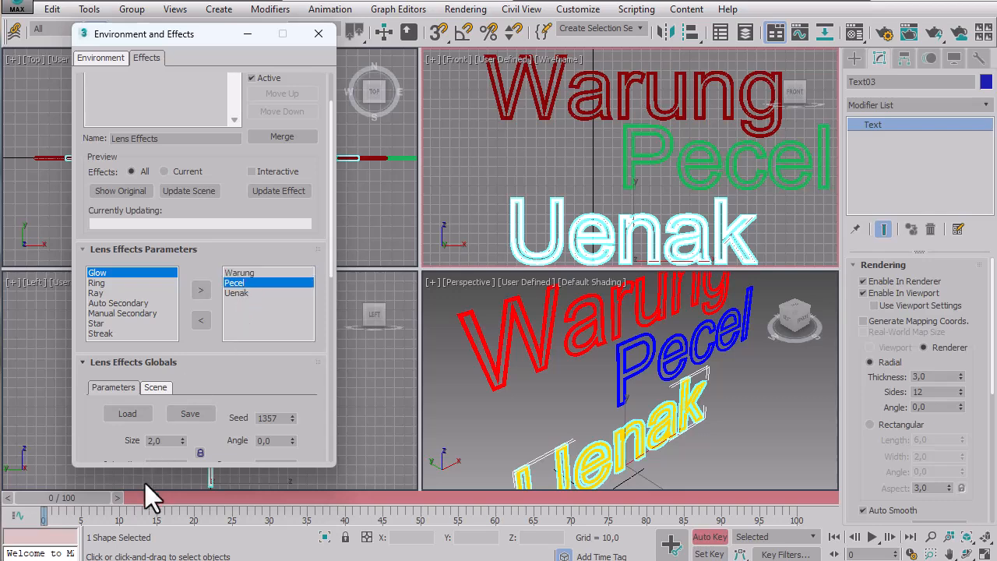
{"action": "left_click_drag", "start_coordinate": [318, 372], "coordinate": [318, 289]}
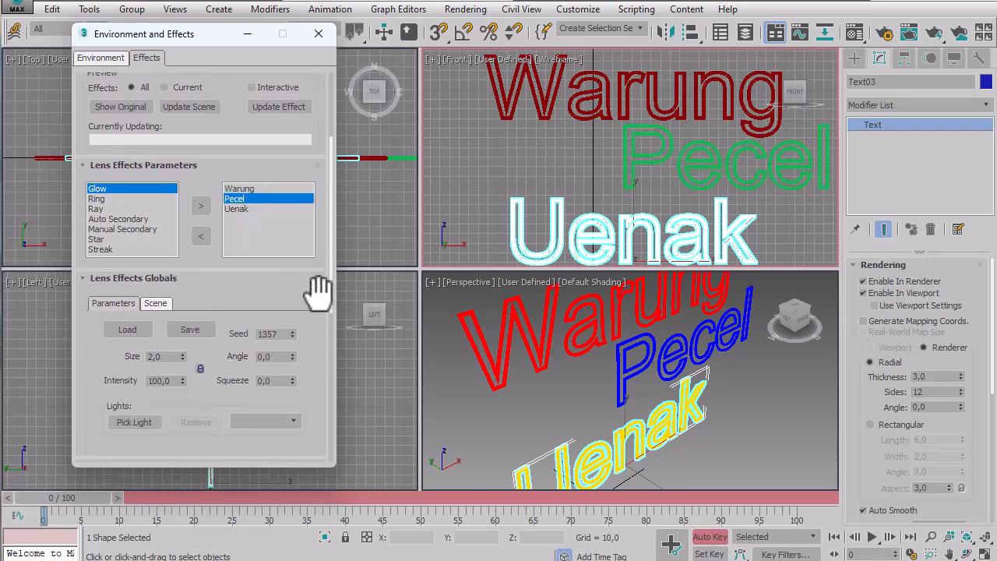
{"action": "left_click_drag", "start_coordinate": [90, 501], "coordinate": [436, 503]}
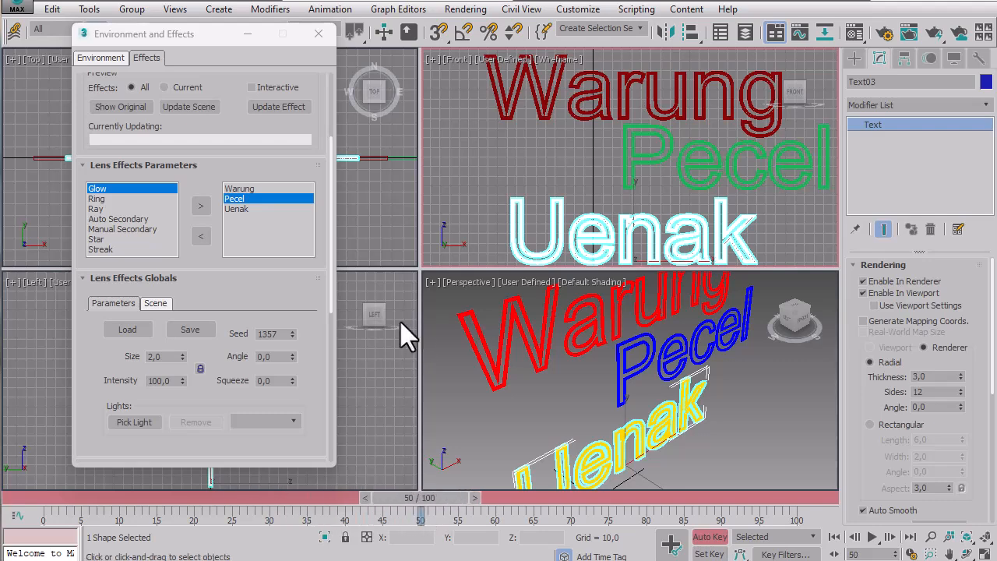
{"action": "left_click_drag", "start_coordinate": [212, 399], "coordinate": [224, 272]}
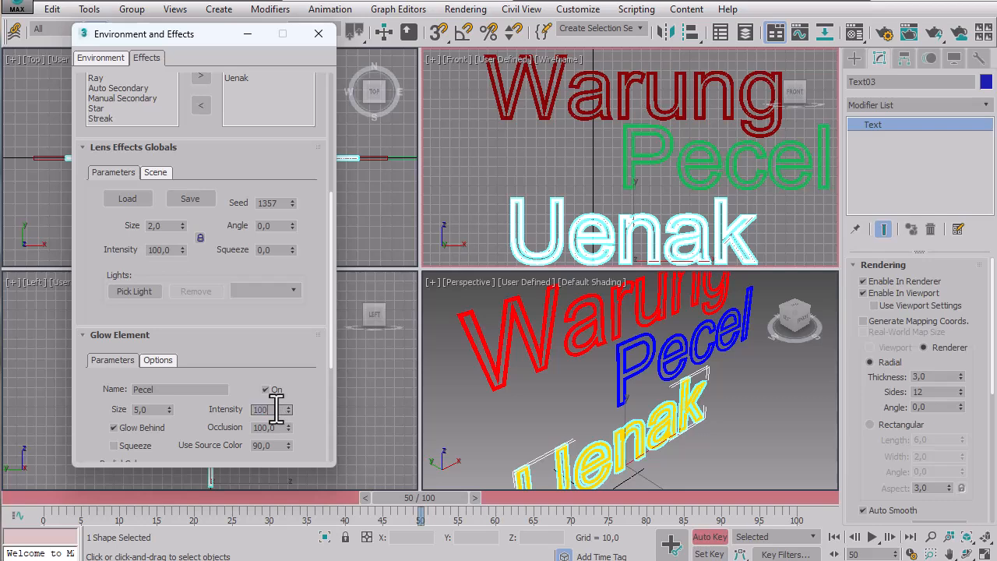
{"action": "key", "text": "Return"}
{"action": "mouse_move", "coordinate": [404, 497]}
{"action": "left_mouse_down"}
{"action": "mouse_move", "coordinate": [33, 497]}
{"action": "mouse_move", "coordinate": [408, 498]}
{"action": "left_mouse_up"}
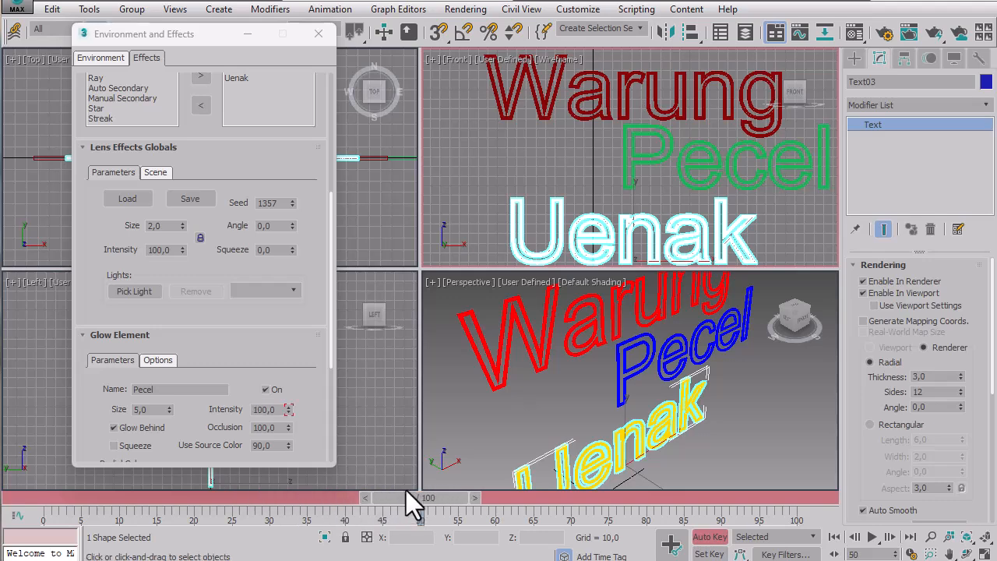
Select the Uenak glow element and set its Intensity to 0 at frame 0.
{"action": "left_click", "coordinate": [230, 79]}
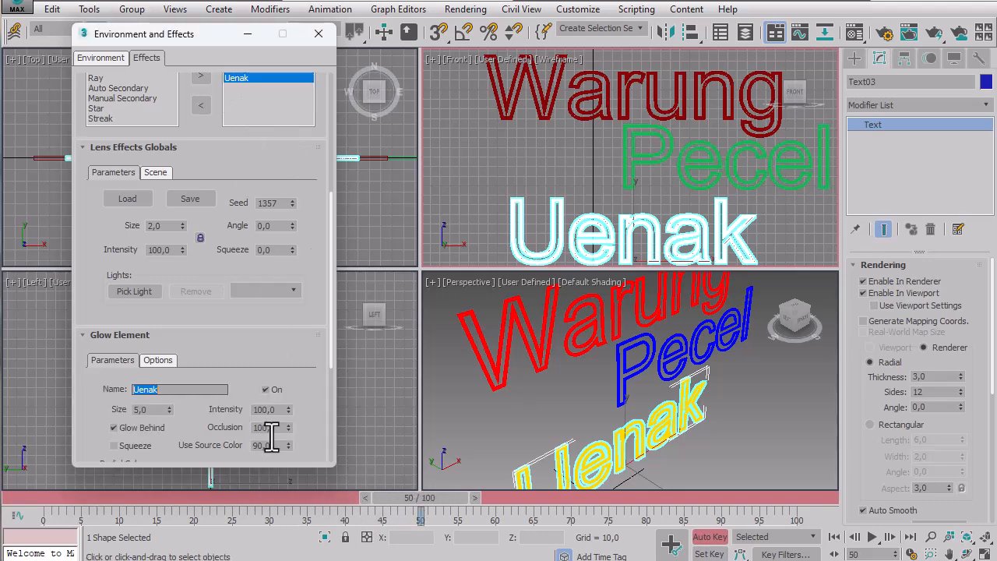
{"action": "left_click", "coordinate": [27, 502]}
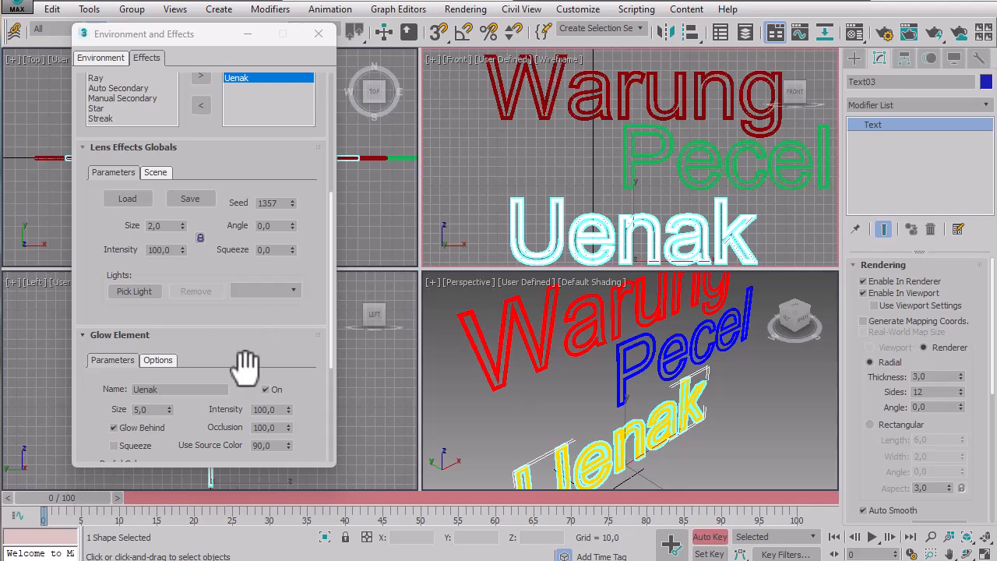
{"action": "left_click", "coordinate": [272, 410]}
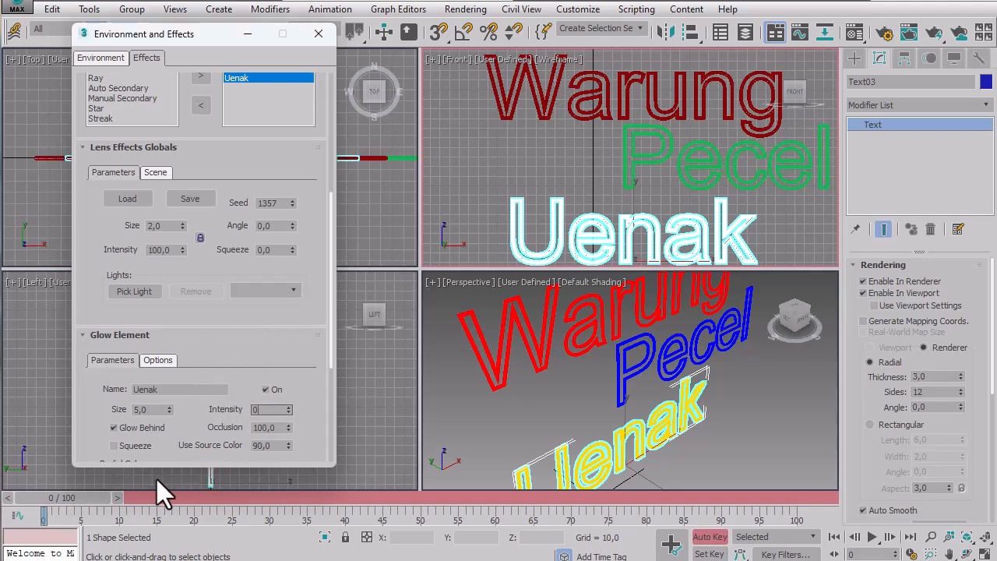
{"action": "key", "text": "Return"}
Key the Uenak glow's Intensity at 100 on frame 75 and return the timeline to frame 0.
{"action": "left_click_drag", "start_coordinate": [79, 496], "coordinate": [604, 498]}
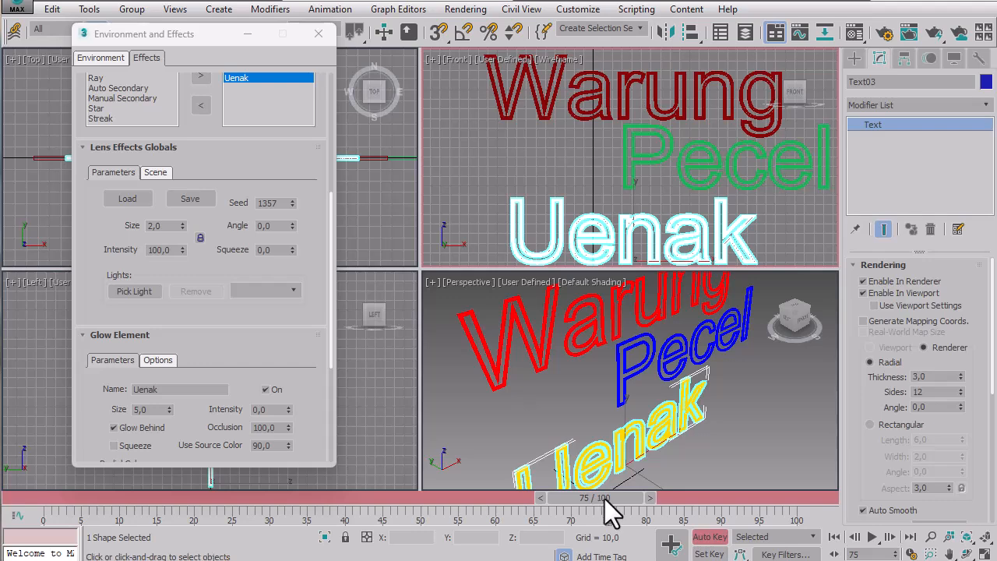
{"action": "double_click", "coordinate": [274, 410]}
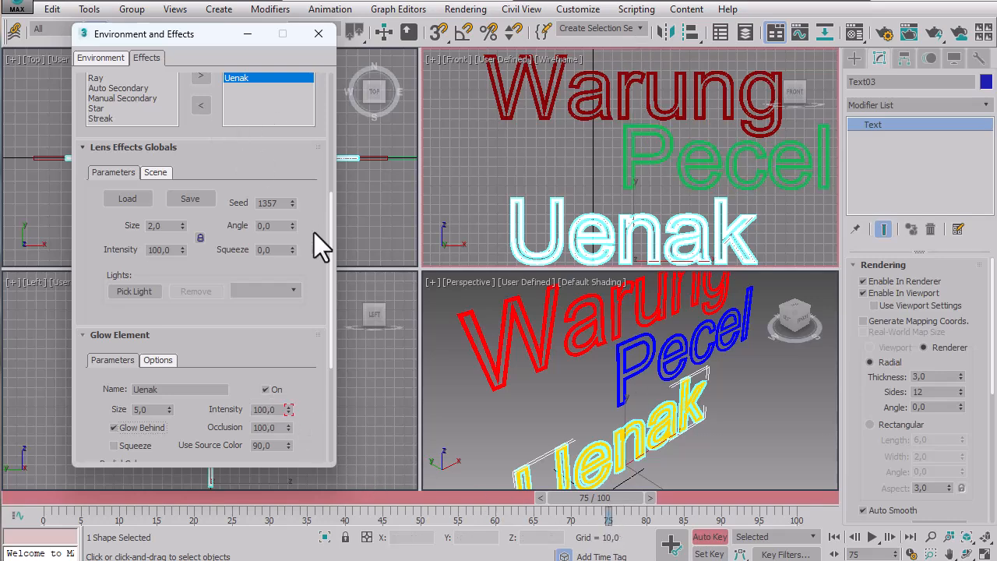
{"action": "left_click_drag", "start_coordinate": [570, 497], "coordinate": [21, 499]}
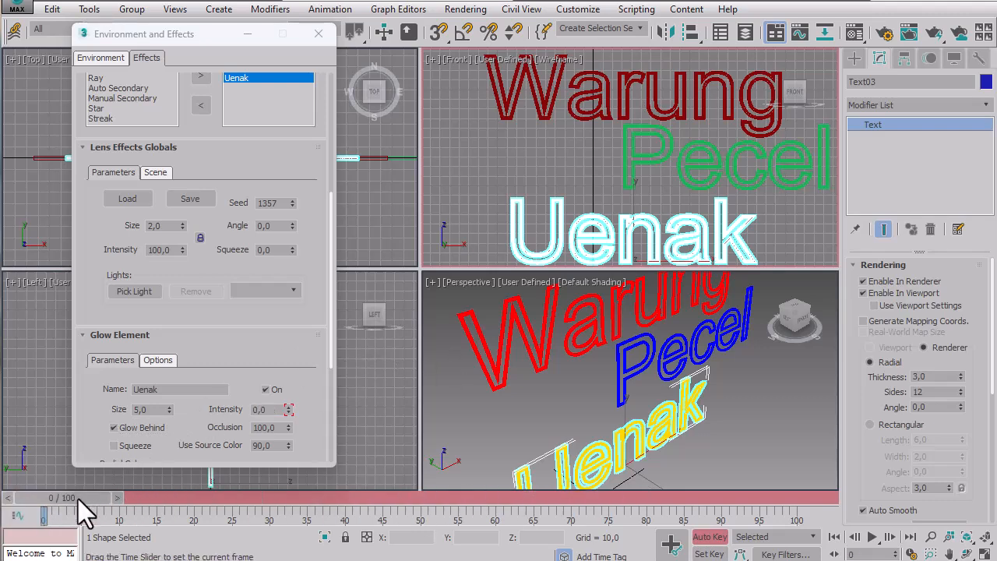
{"action": "left_click_drag", "start_coordinate": [78, 499], "coordinate": [11, 536]}
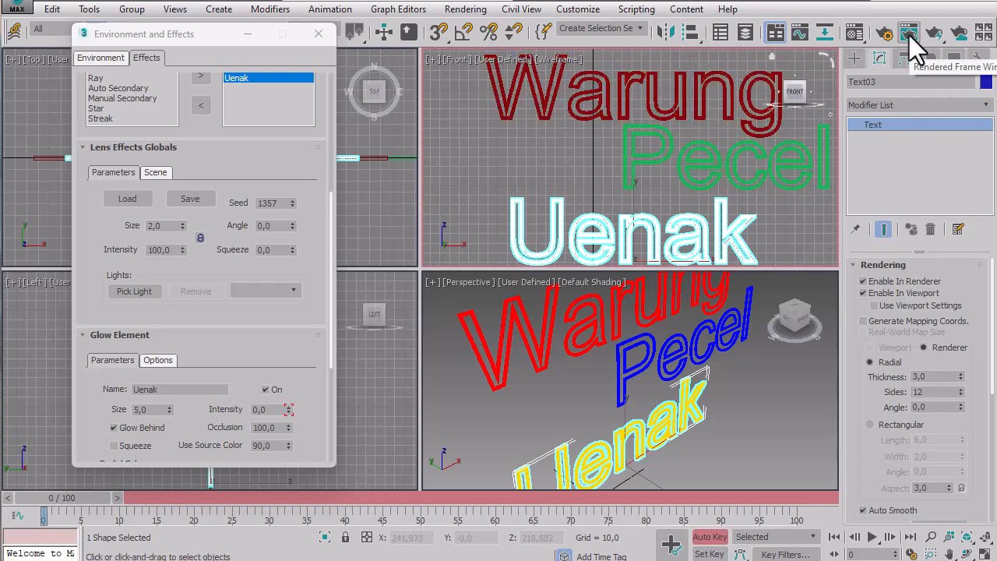
In Render Setup, set the output size to 640x480 and the time output to Active Time Segment.
{"action": "key", "text": "F10"}
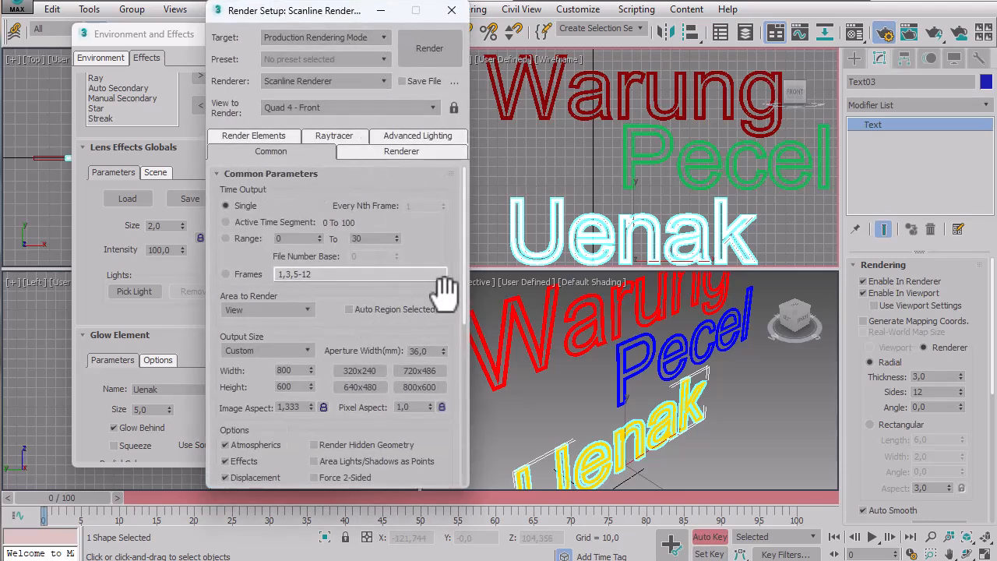
{"action": "scroll", "coordinate": [436, 289], "scroll_direction": "down", "scroll_amount": 3}
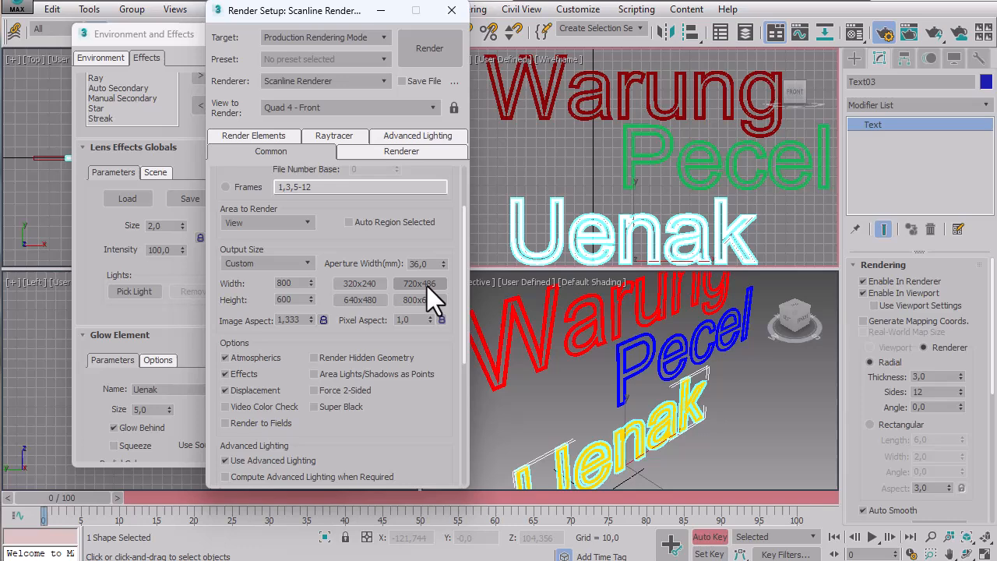
{"action": "left_click", "coordinate": [368, 300]}
{"action": "left_click", "coordinate": [451, 11]}
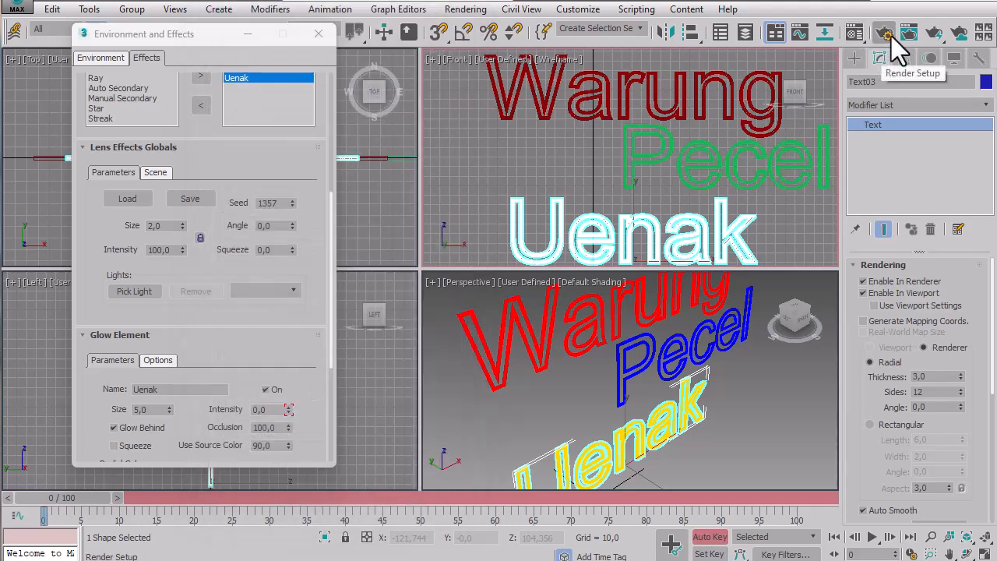
{"action": "left_click", "coordinate": [892, 43]}
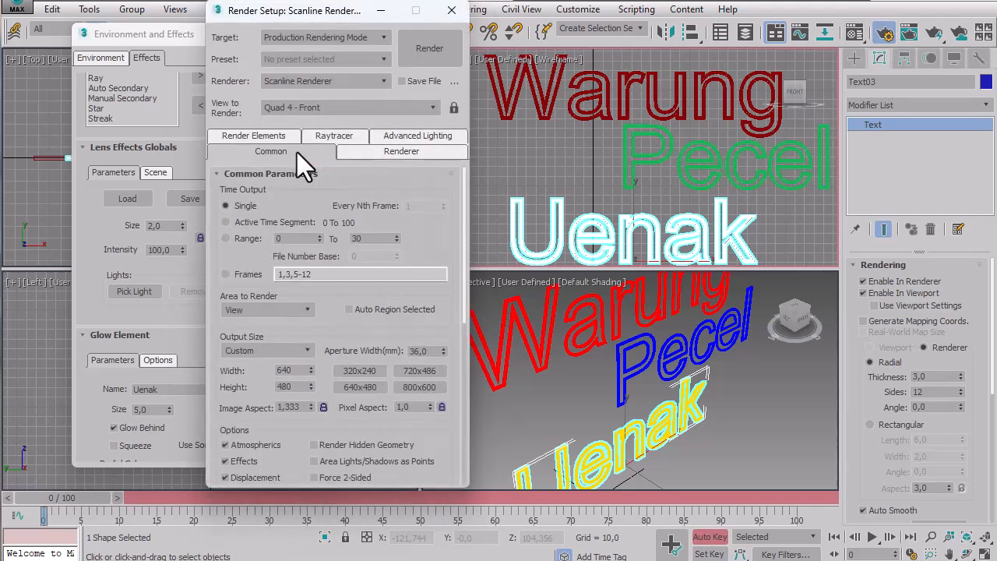
{"action": "left_click", "coordinate": [293, 224]}
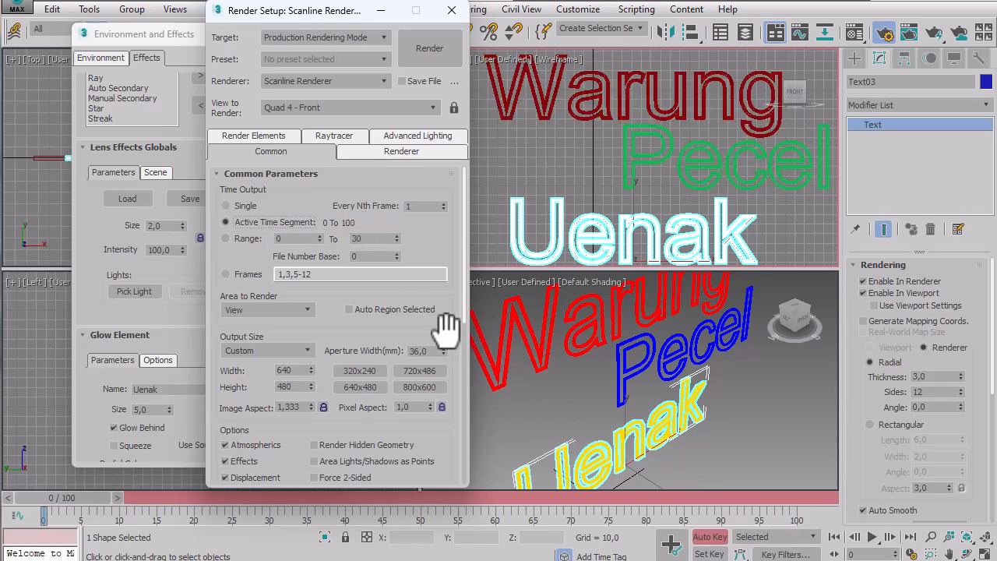
Set the render output to save as the AVI file Neonku in the 13 Glow Lensflare folder.
{"action": "scroll", "coordinate": [443, 311], "scroll_direction": "down", "scroll_amount": 5}
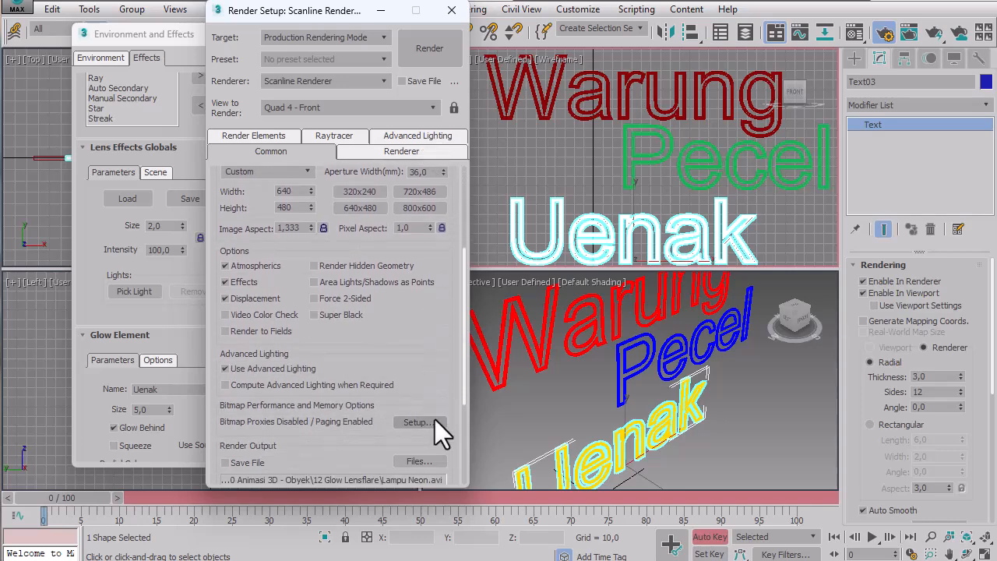
{"action": "left_click_drag", "start_coordinate": [423, 373], "coordinate": [424, 204]}
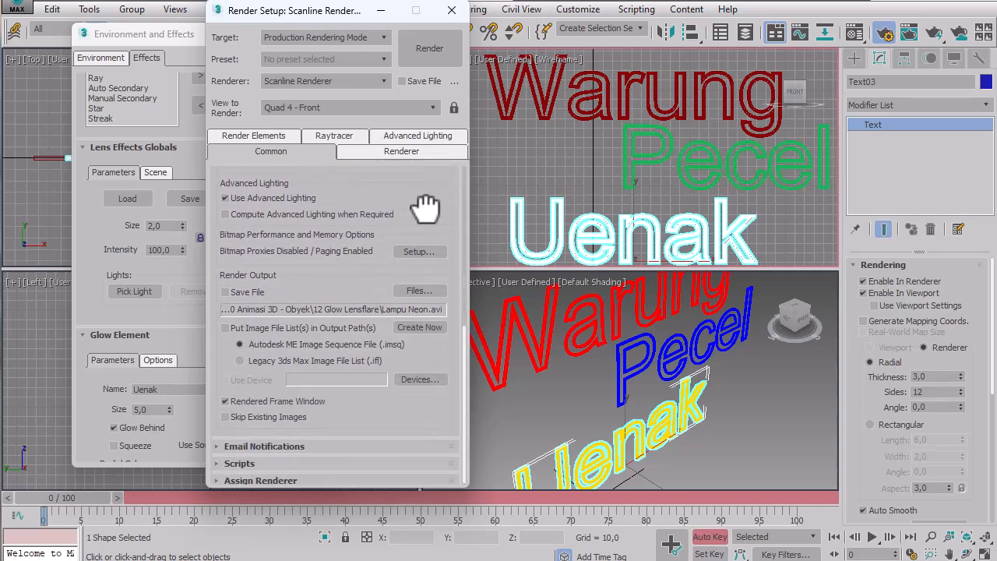
{"action": "left_click", "coordinate": [418, 289]}
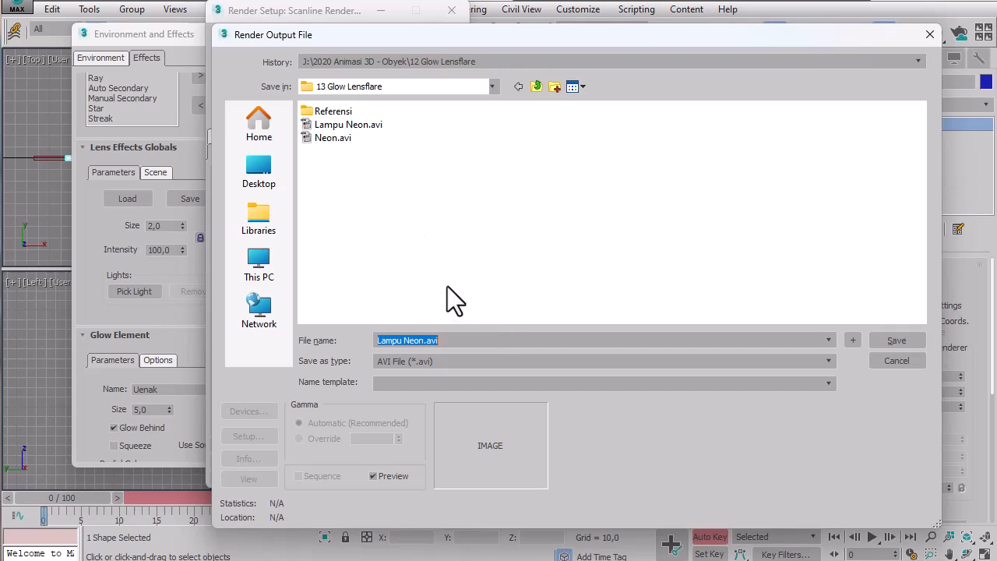
{"action": "type", "text": "Ne"}
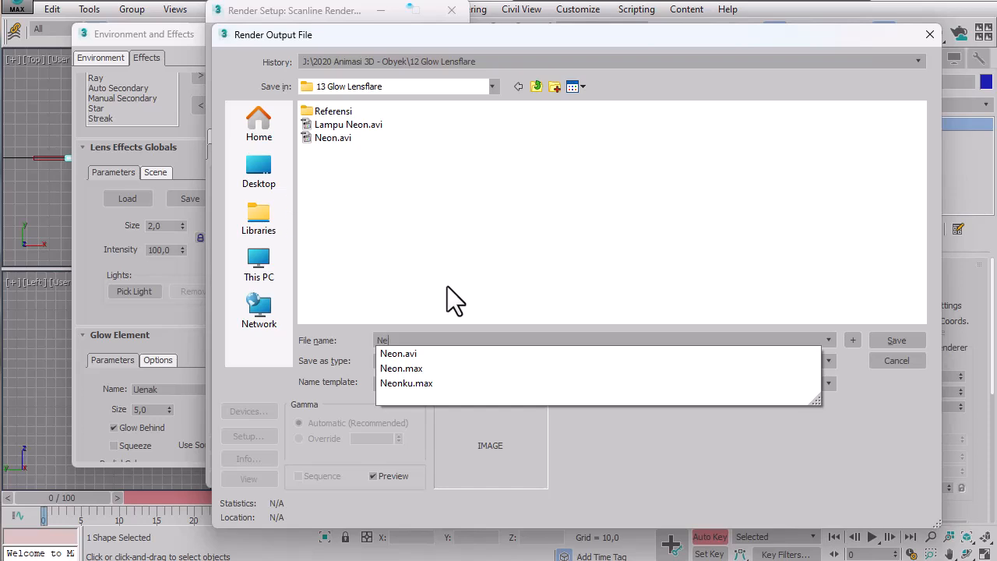
{"action": "key", "text": "Down"}
{"action": "key", "text": "Down"}
{"action": "key", "text": "Down"}
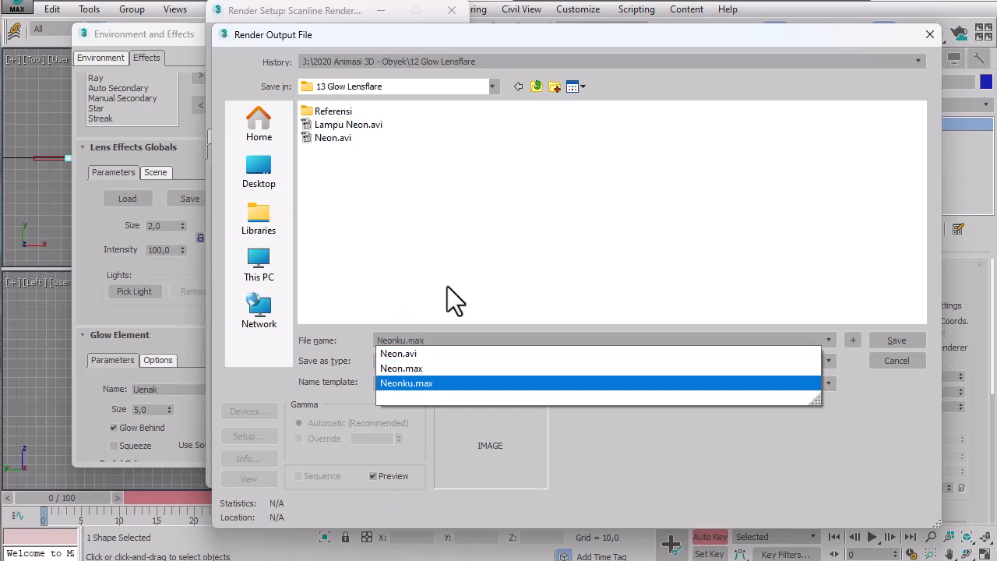
{"action": "key", "text": "BackSpace"}
{"action": "key", "text": "BackSpace"}
{"action": "key", "text": "BackSpace"}
{"action": "key", "text": "BackSpace"}
{"action": "key", "text": "BackSpace"}
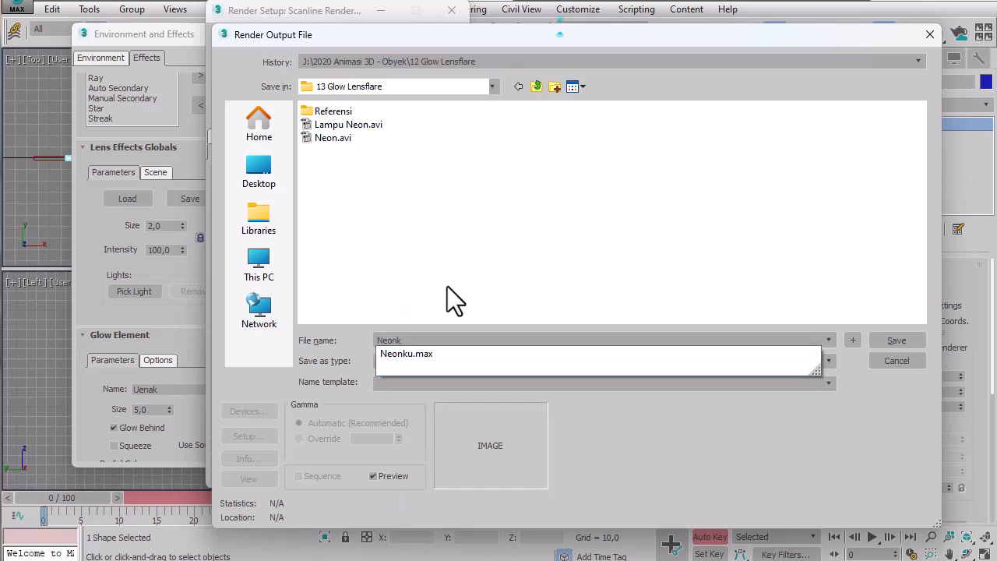
{"action": "type", "text": "u"}
{"action": "left_click", "coordinate": [894, 340]}
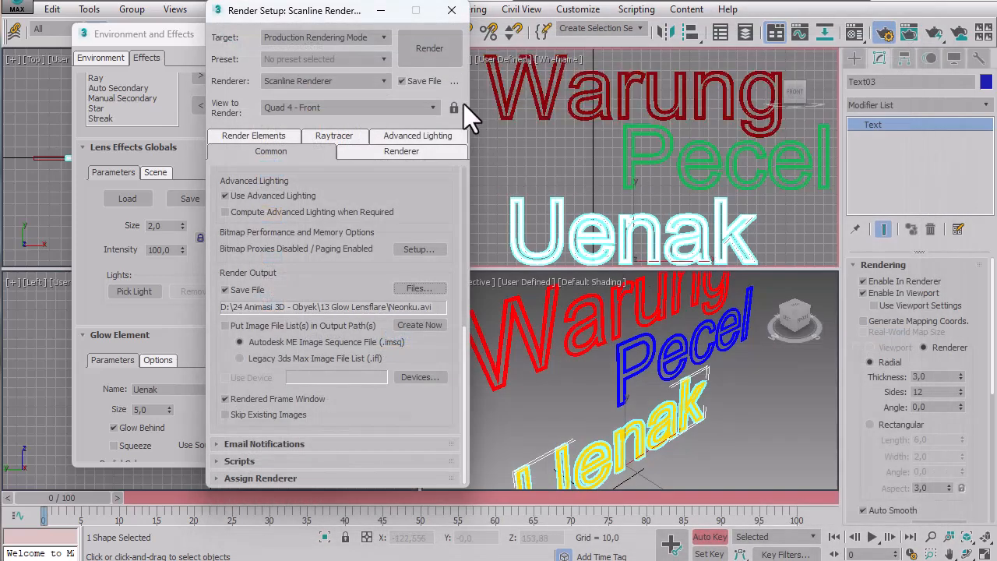
{"action": "left_click", "coordinate": [421, 49]}
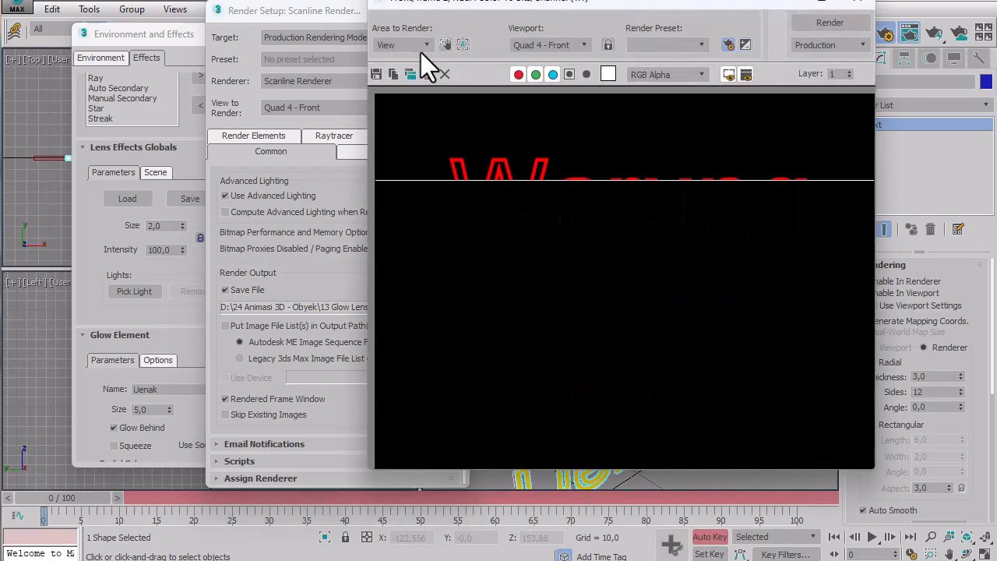
{"action": "left_click", "coordinate": [857, 3]}
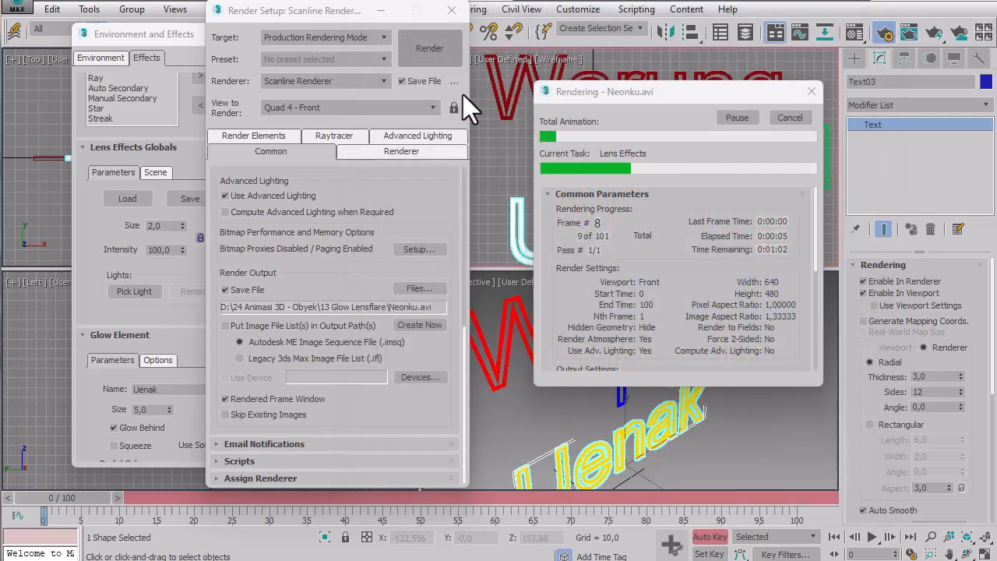
{"action": "left_click", "coordinate": [787, 117]}
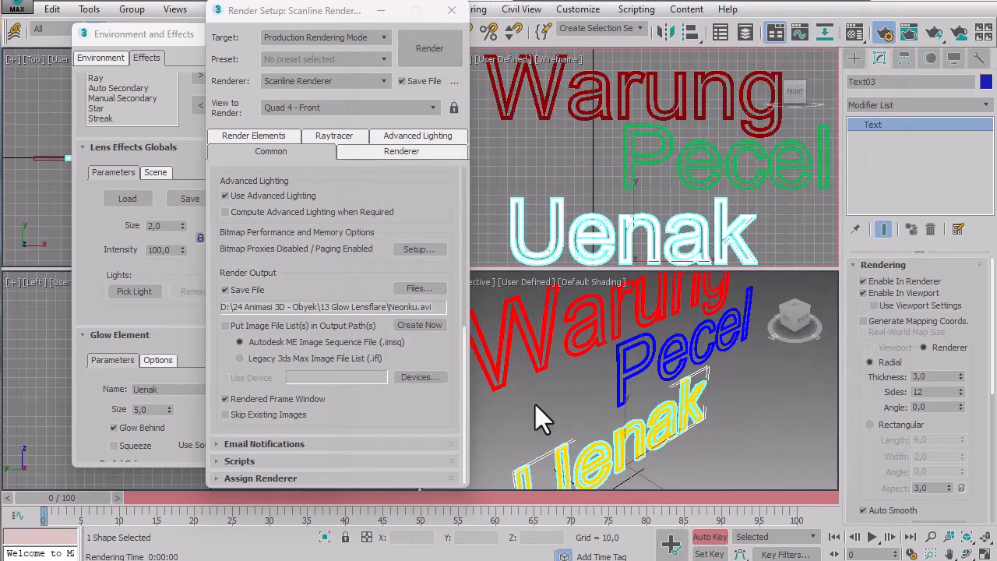
Render the animation from the Perspective viewport, overwriting the existing Neonku.avi, and close the rendered frame window.
{"action": "left_click", "coordinate": [741, 356]}
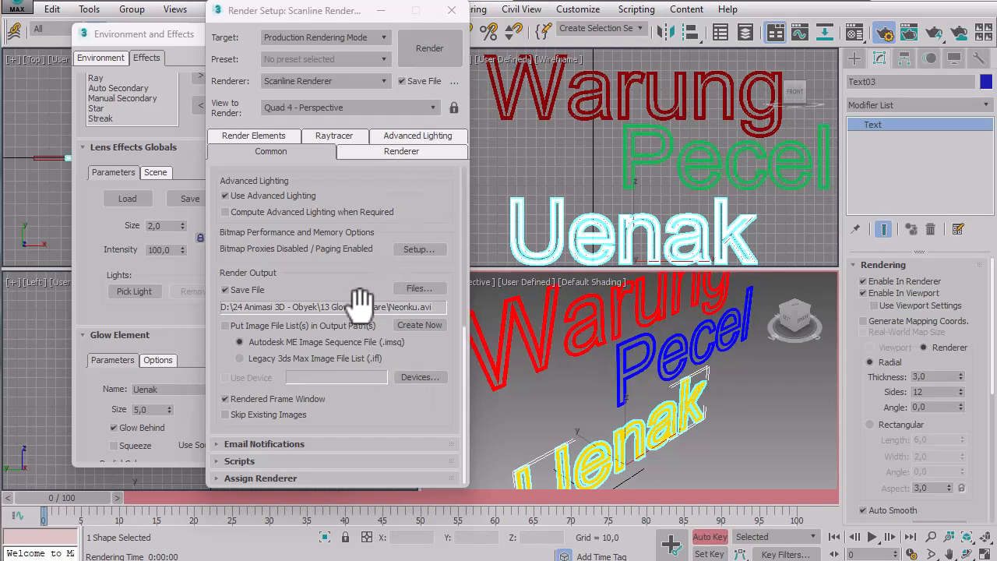
{"action": "scroll", "coordinate": [405, 186], "scroll_direction": "up", "scroll_amount": 3}
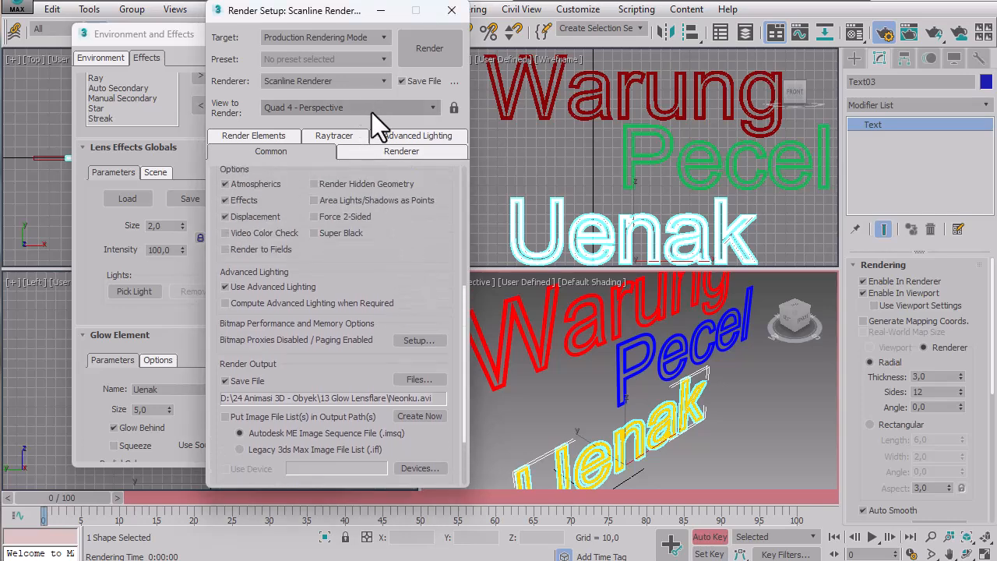
{"action": "left_click", "coordinate": [421, 55]}
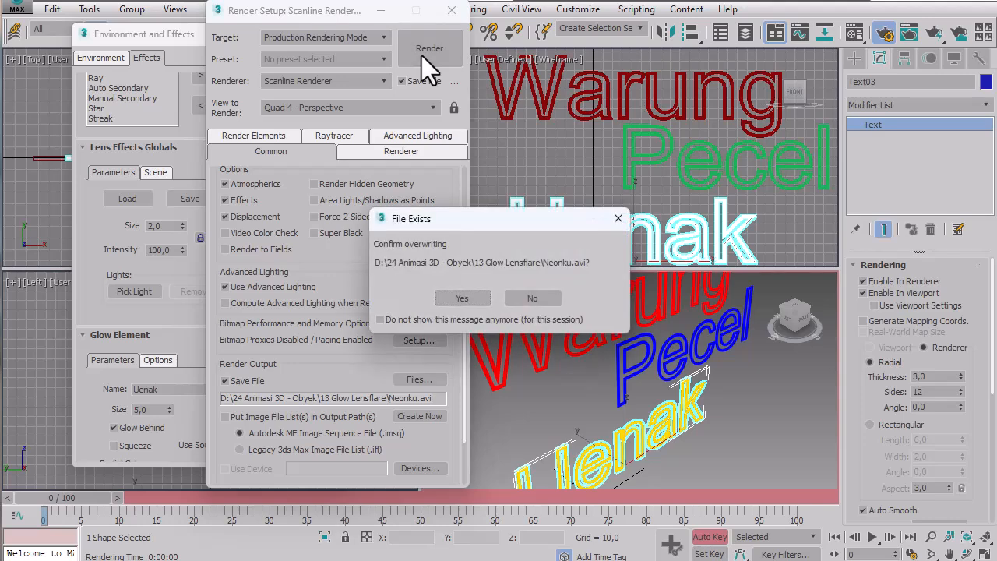
{"action": "left_click", "coordinate": [473, 298]}
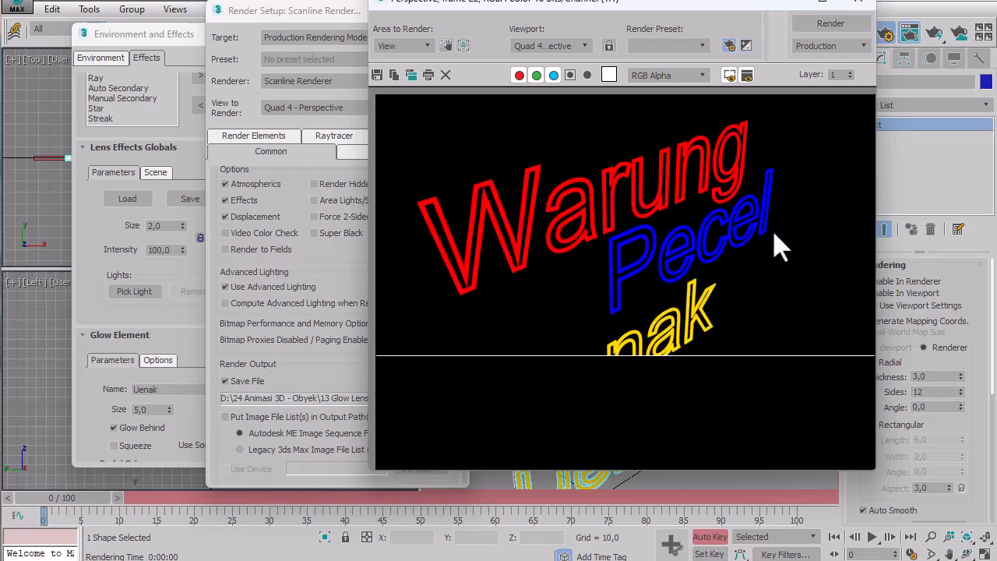
{"action": "left_click", "coordinate": [859, 2]}
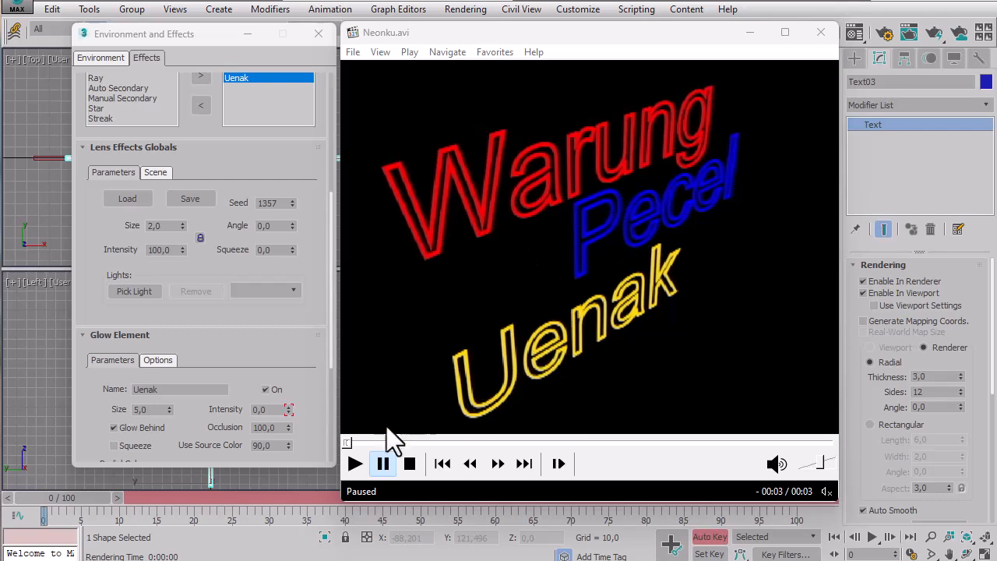
Play back the rendered Neonku.avi, and close the player and the Environment and Effects window.
{"action": "left_click", "coordinate": [355, 463]}
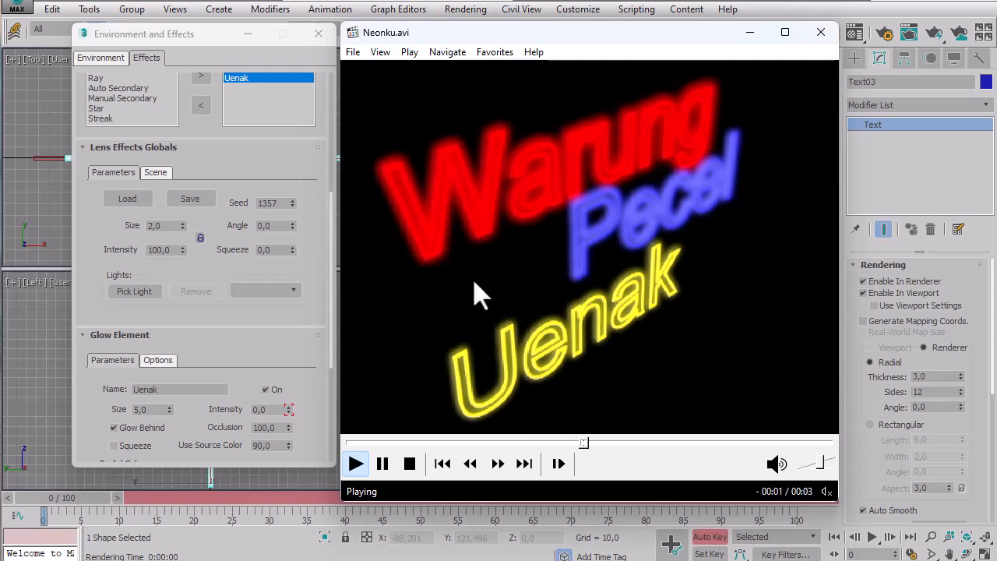
{"action": "left_click", "coordinate": [410, 465]}
{"action": "left_click", "coordinate": [823, 30]}
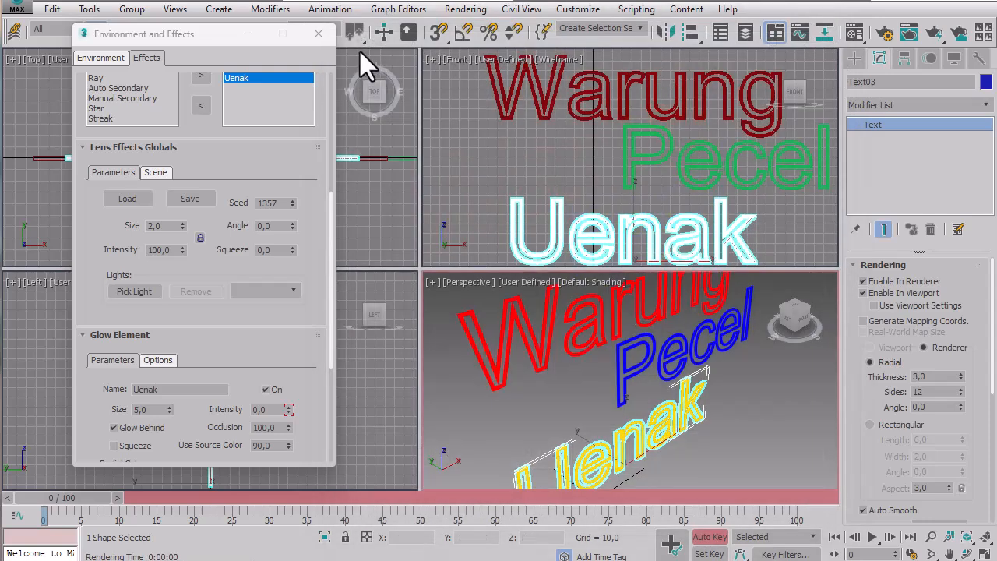
{"action": "left_click", "coordinate": [319, 34]}
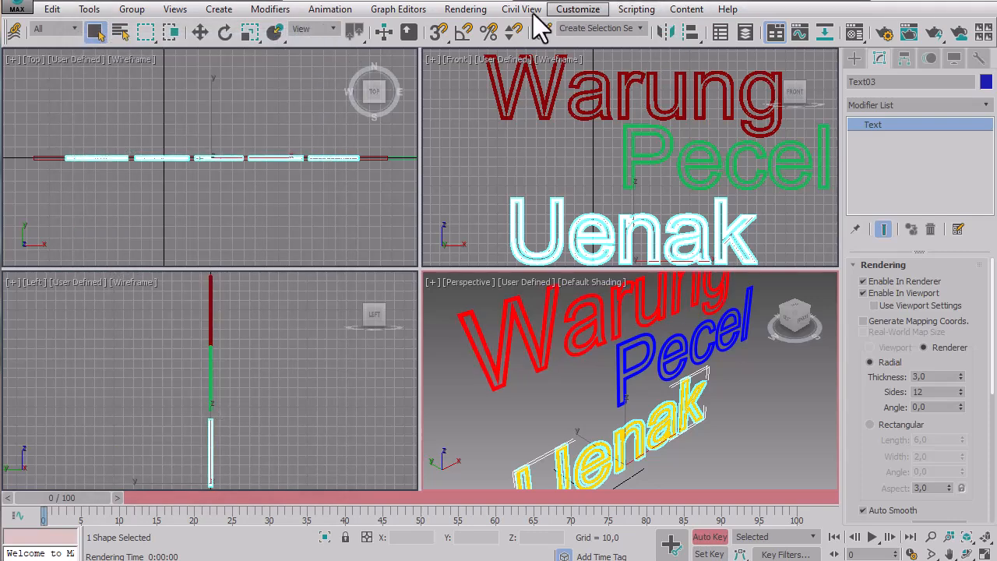
Open the Track View Curve Editor, turn off Auto Key, and resize the editor window to fit the screen with a taller graph area.
{"action": "left_click", "coordinate": [397, 9]}
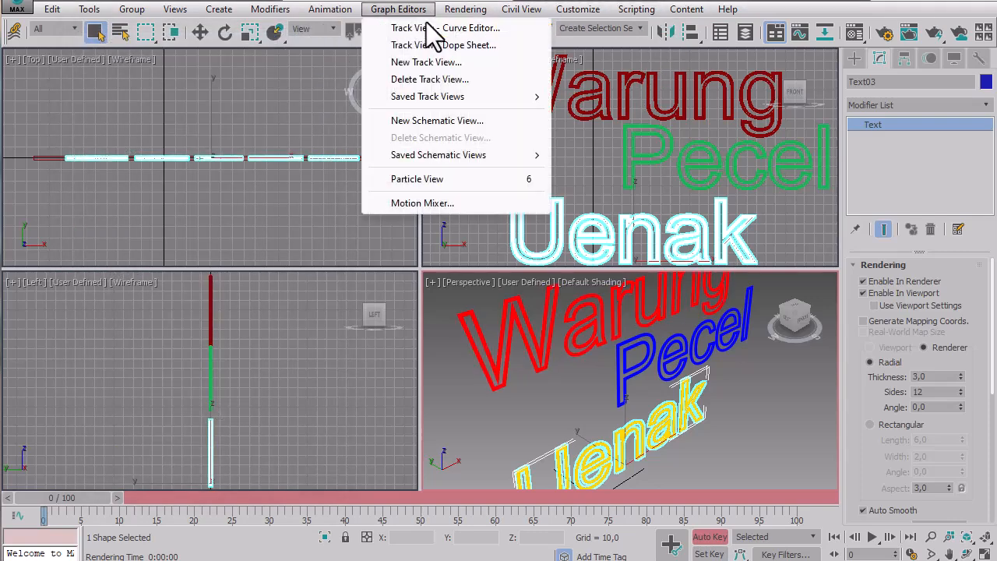
{"action": "left_click", "coordinate": [430, 28]}
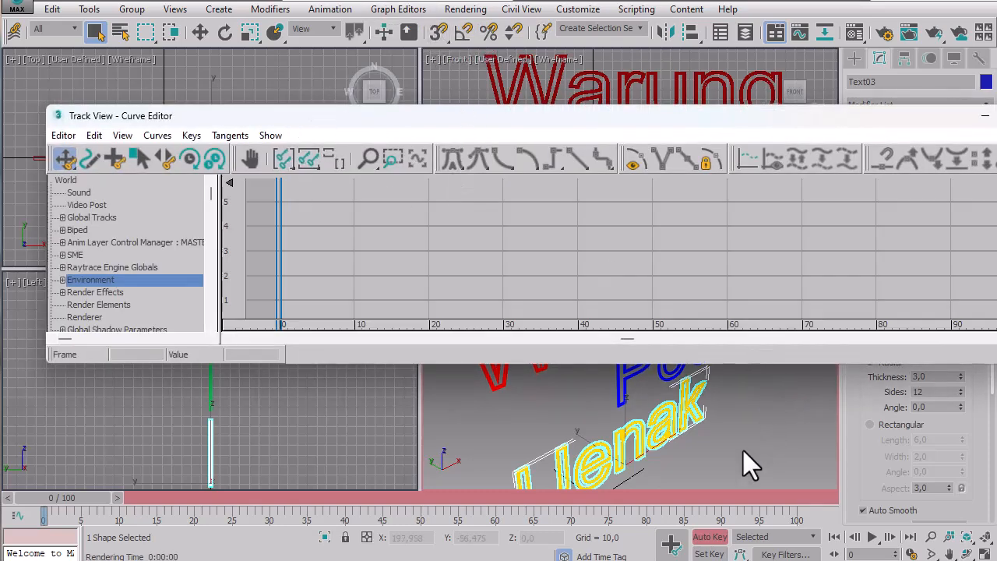
{"action": "left_click", "coordinate": [709, 539]}
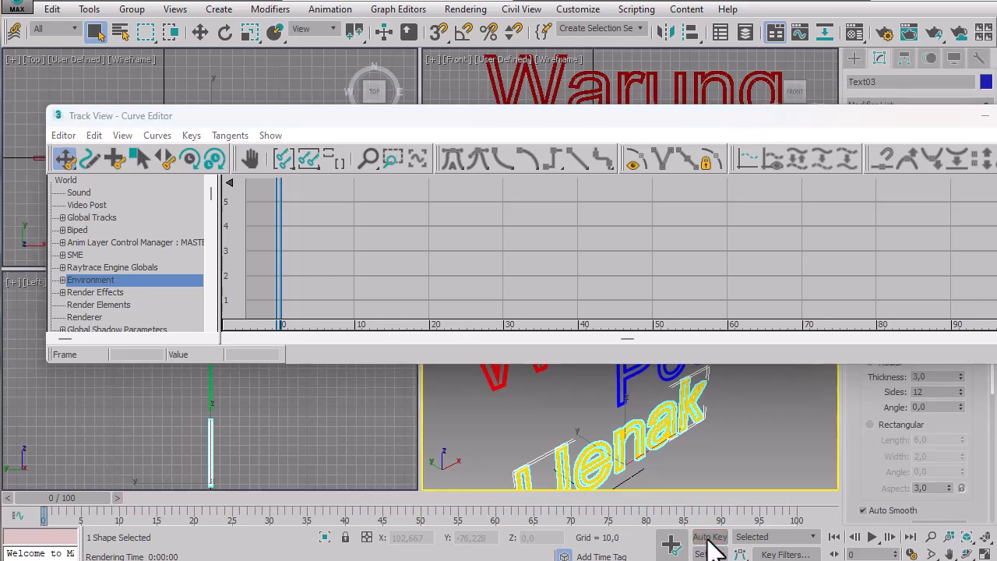
{"action": "left_click_drag", "start_coordinate": [751, 119], "coordinate": [722, 84]}
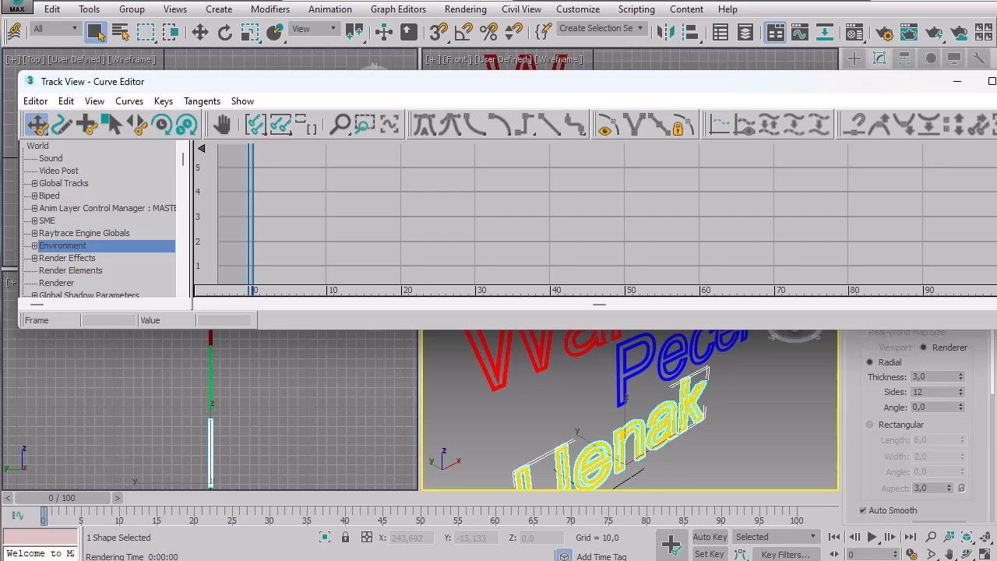
{"action": "mouse_move", "coordinate": [995, 161]}
{"action": "left_mouse_down"}
{"action": "mouse_move", "coordinate": [973, 160]}
{"action": "mouse_move", "coordinate": [983, 160]}
{"action": "left_mouse_up"}
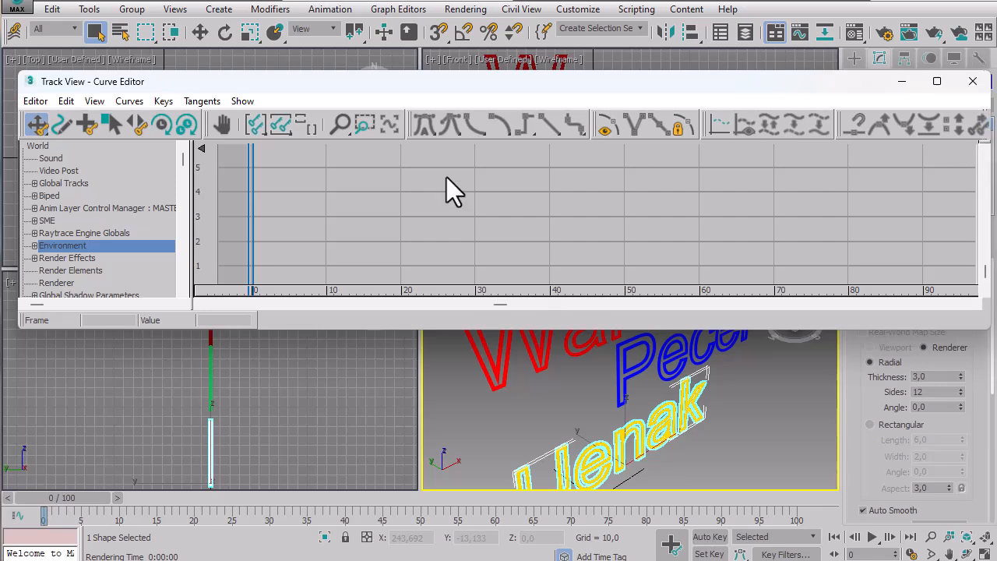
{"action": "left_click_drag", "start_coordinate": [374, 338], "coordinate": [378, 425]}
Display only the Warung glow's Intensity curve from the Lens Effects tracks under Render Effects.
{"action": "left_click", "coordinate": [81, 346]}
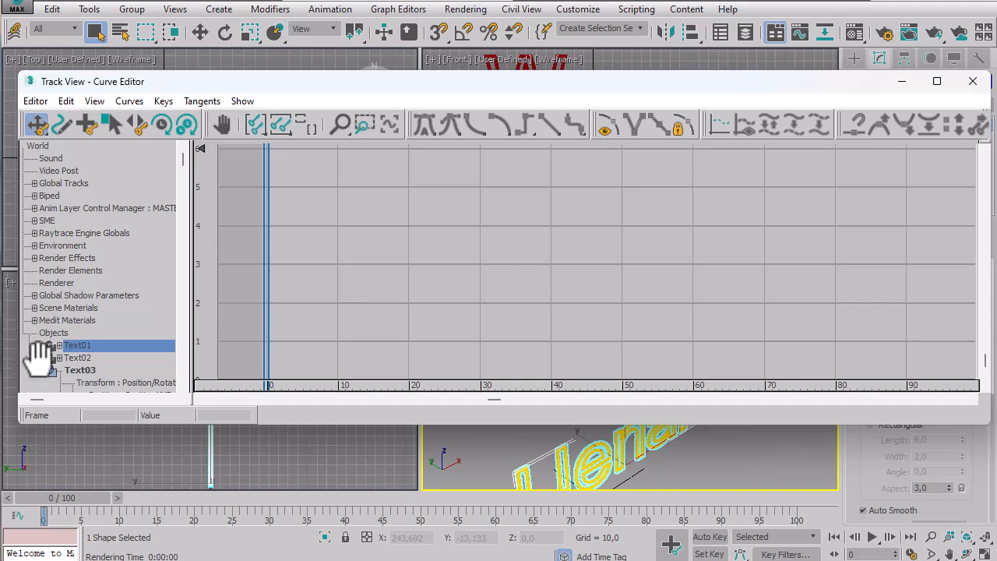
{"action": "left_click_drag", "start_coordinate": [39, 356], "coordinate": [33, 196]}
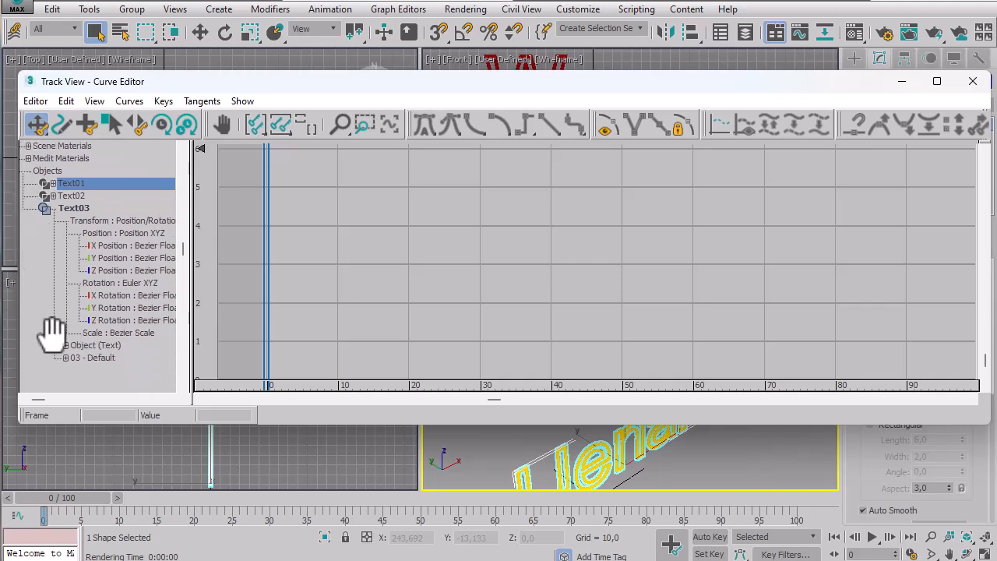
{"action": "scroll", "coordinate": [78, 375], "scroll_direction": "up", "scroll_amount": 3}
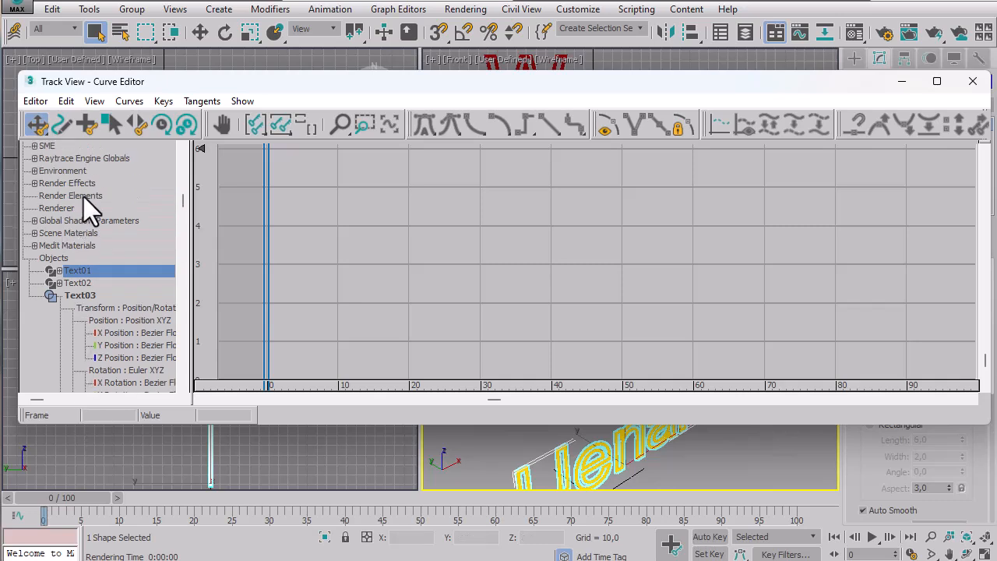
{"action": "left_click", "coordinate": [34, 184]}
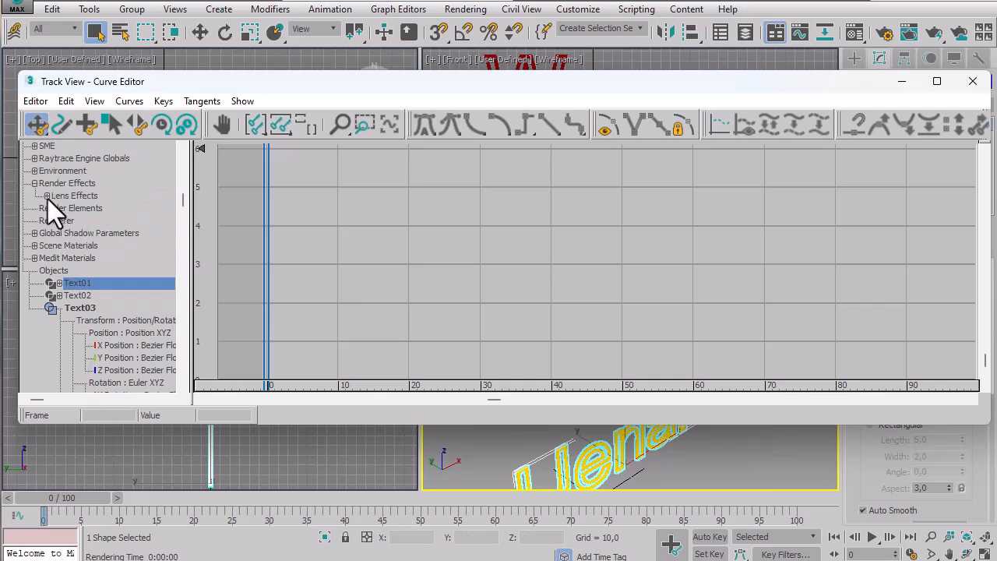
{"action": "left_click", "coordinate": [47, 196]}
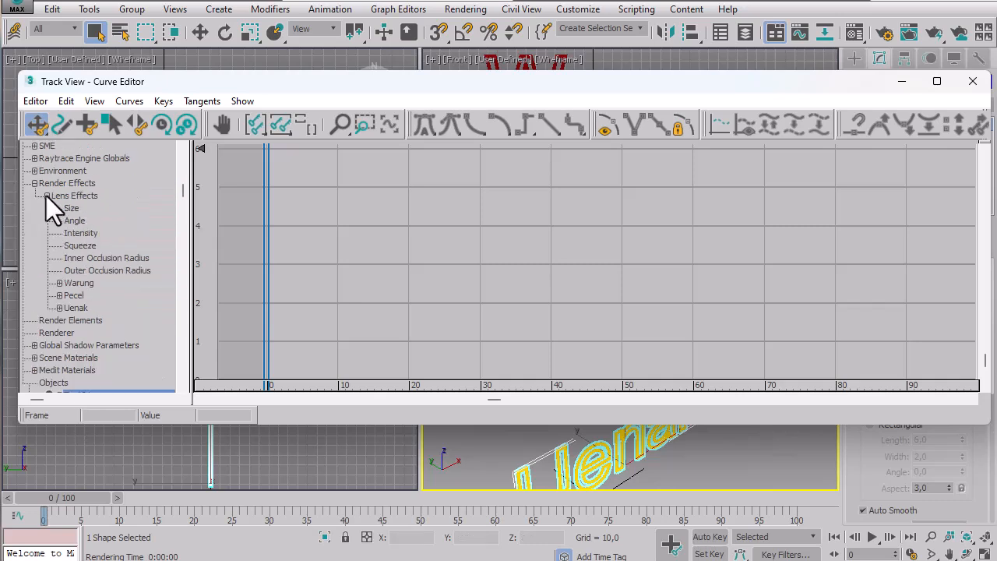
{"action": "left_click", "coordinate": [78, 284]}
{"action": "left_click", "coordinate": [59, 283]}
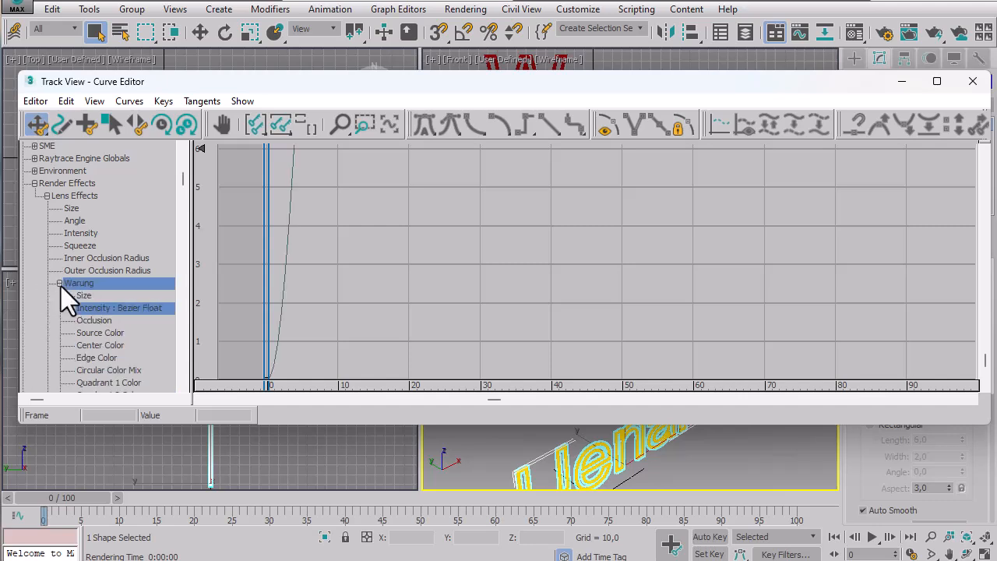
{"action": "left_click", "coordinate": [127, 309]}
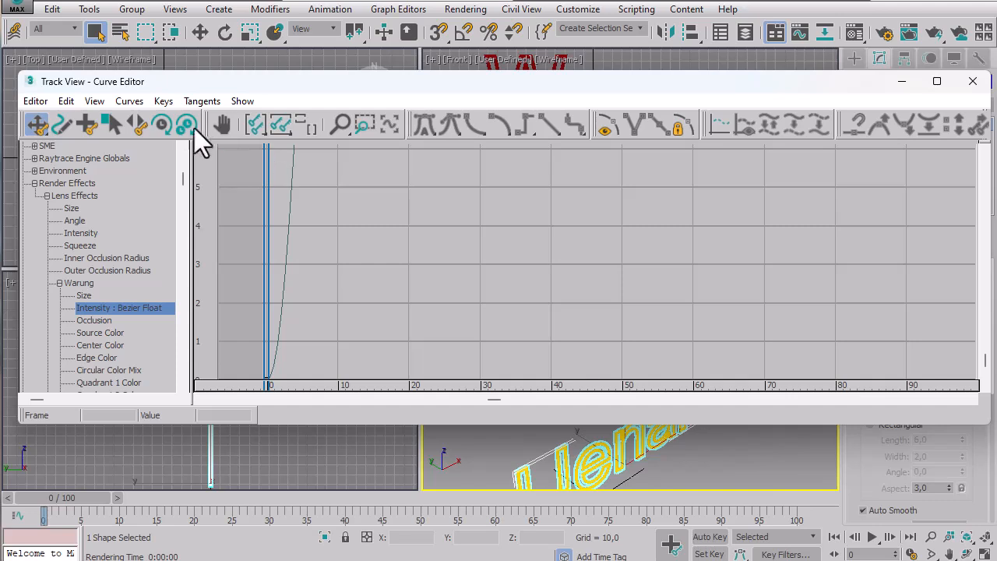
Frame the Warung Intensity curve and set its frame 25 key's tangents to stepped.
{"action": "left_click", "coordinate": [101, 102]}
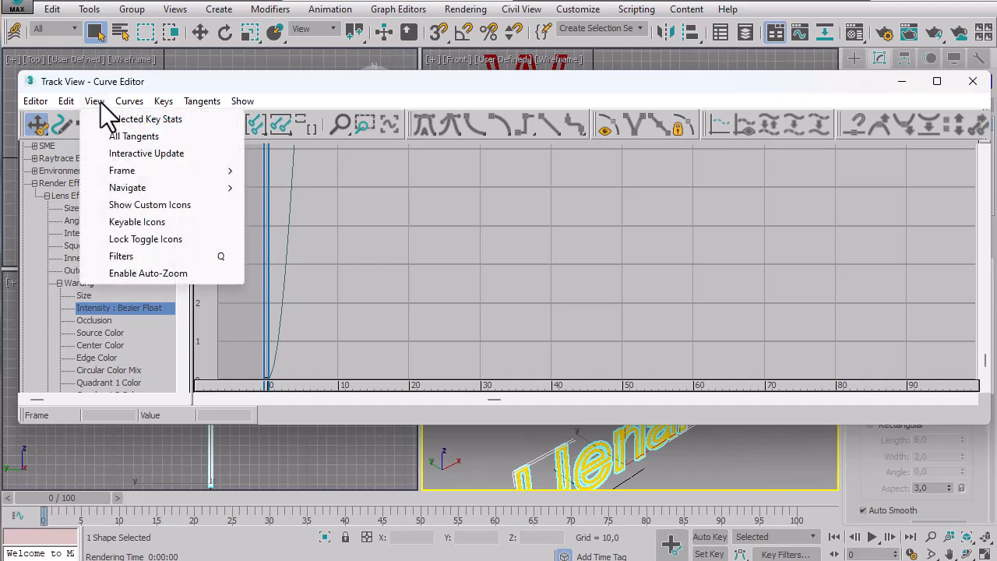
{"action": "left_click", "coordinate": [101, 102]}
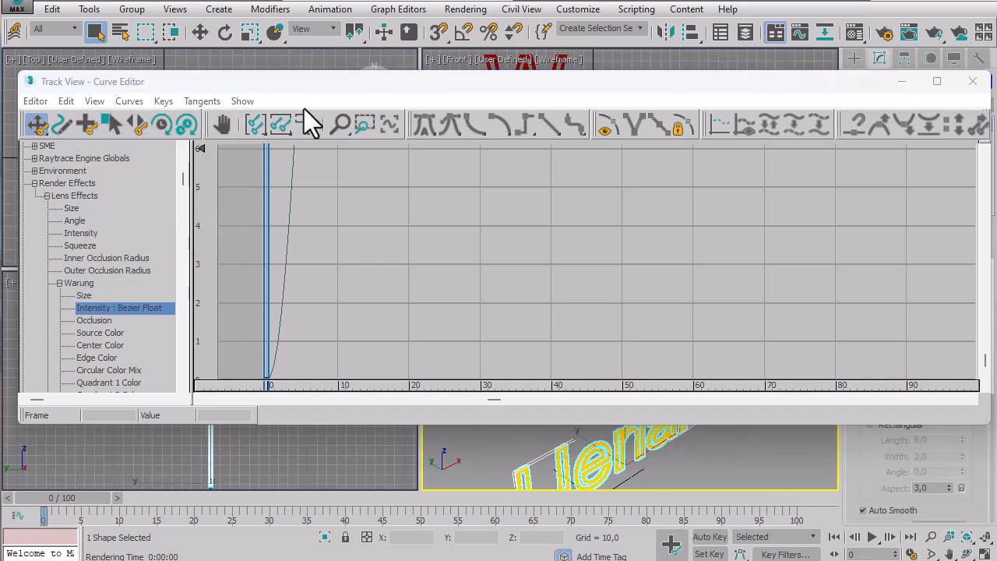
{"action": "left_click", "coordinate": [285, 124]}
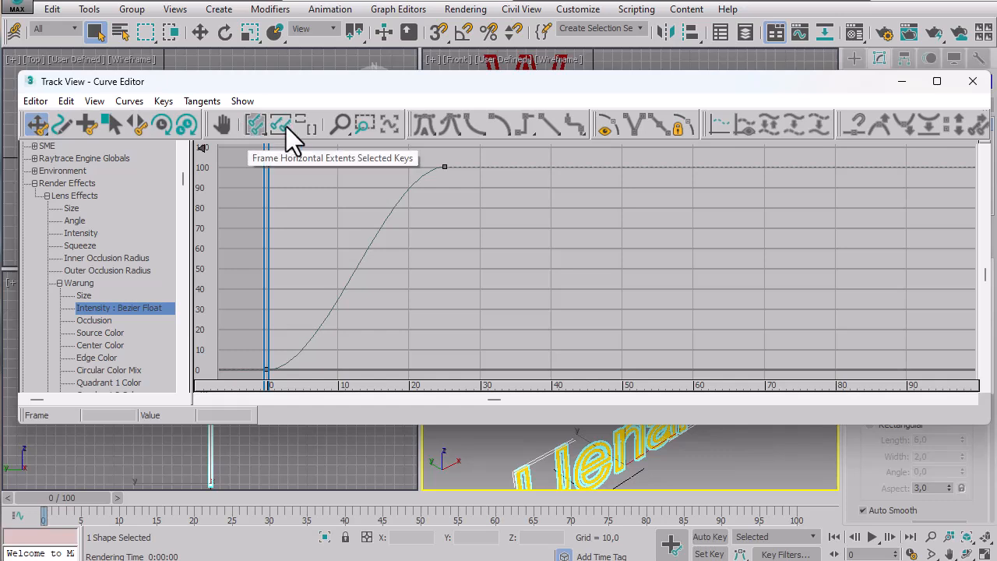
{"action": "left_click", "coordinate": [444, 166]}
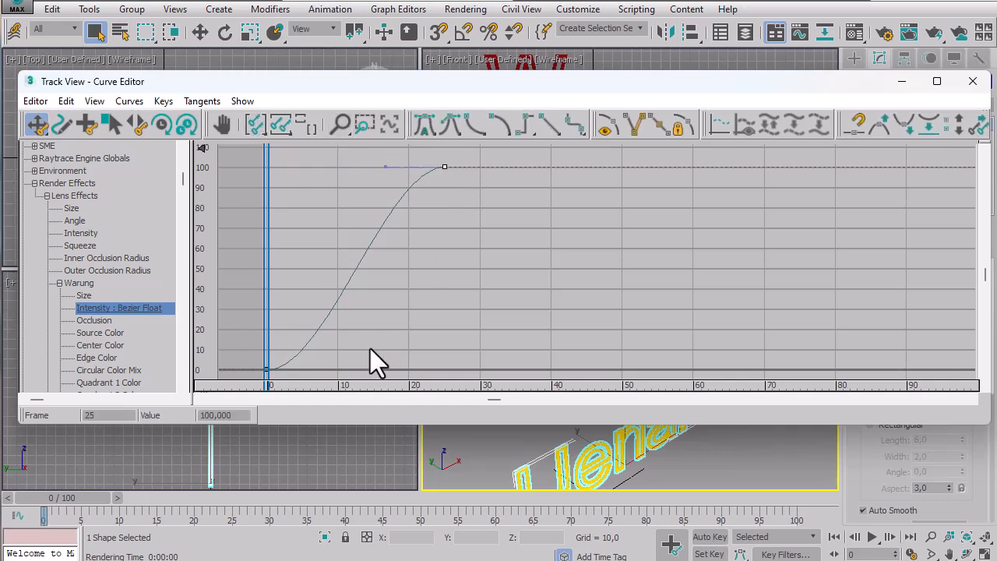
{"action": "left_click_drag", "start_coordinate": [287, 382], "coordinate": [286, 380]}
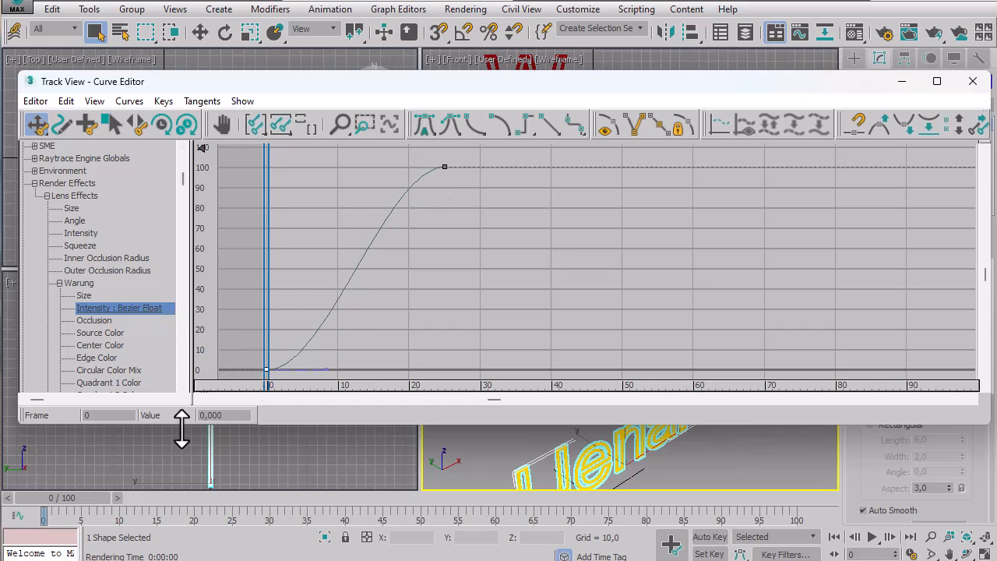
{"action": "left_click", "coordinate": [444, 166]}
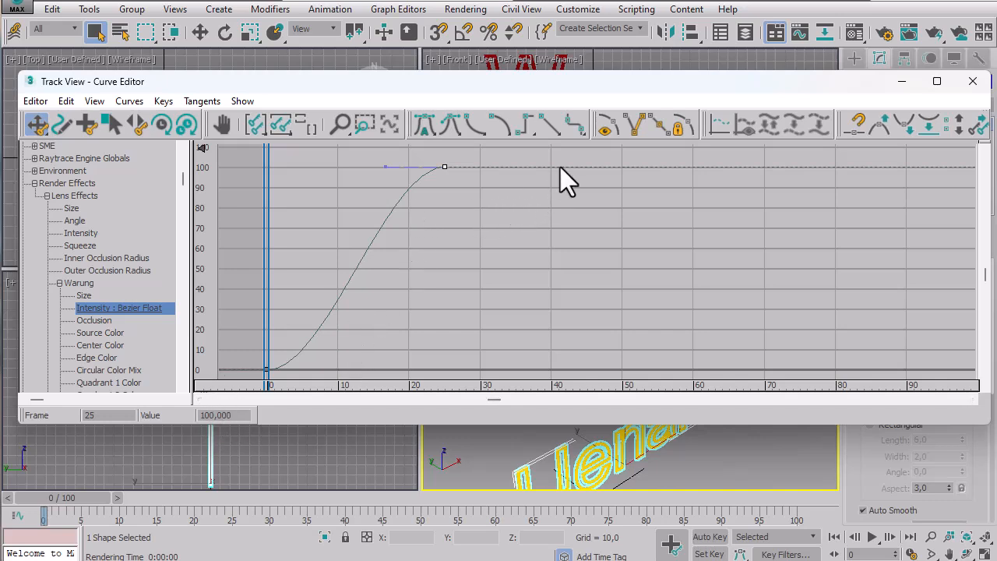
{"action": "left_click", "coordinate": [530, 135]}
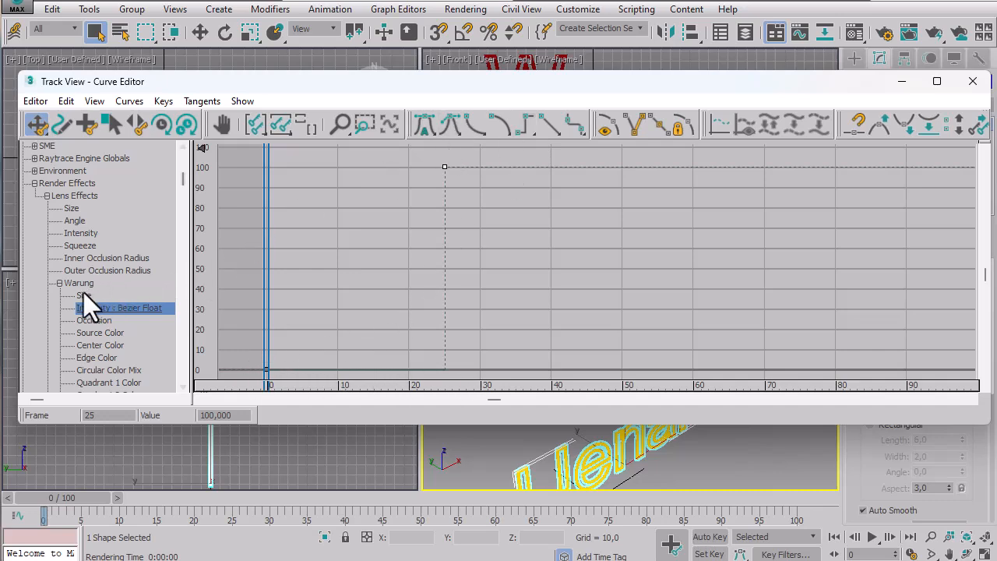
Display the Pecel glow's Intensity curve and set its frame 50 key's tangents to stepped.
{"action": "left_click", "coordinate": [60, 284]}
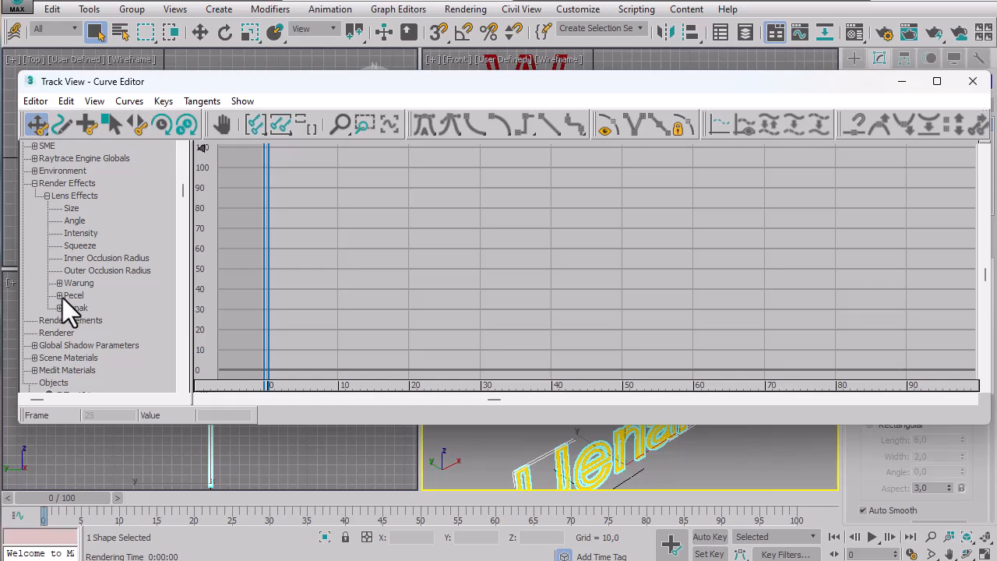
{"action": "left_click", "coordinate": [59, 295]}
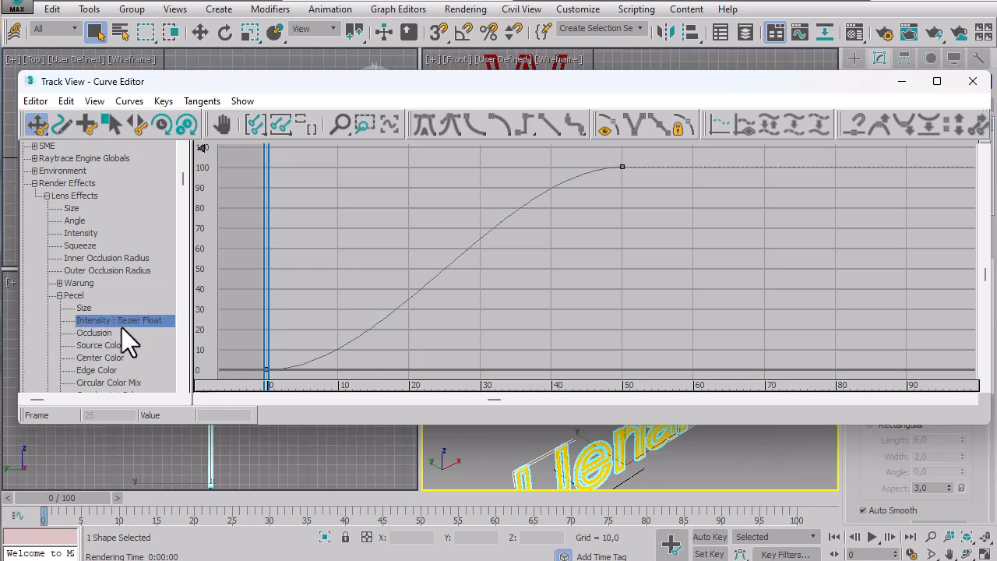
{"action": "left_click_drag", "start_coordinate": [616, 157], "coordinate": [639, 193]}
{"action": "left_click", "coordinate": [530, 131]}
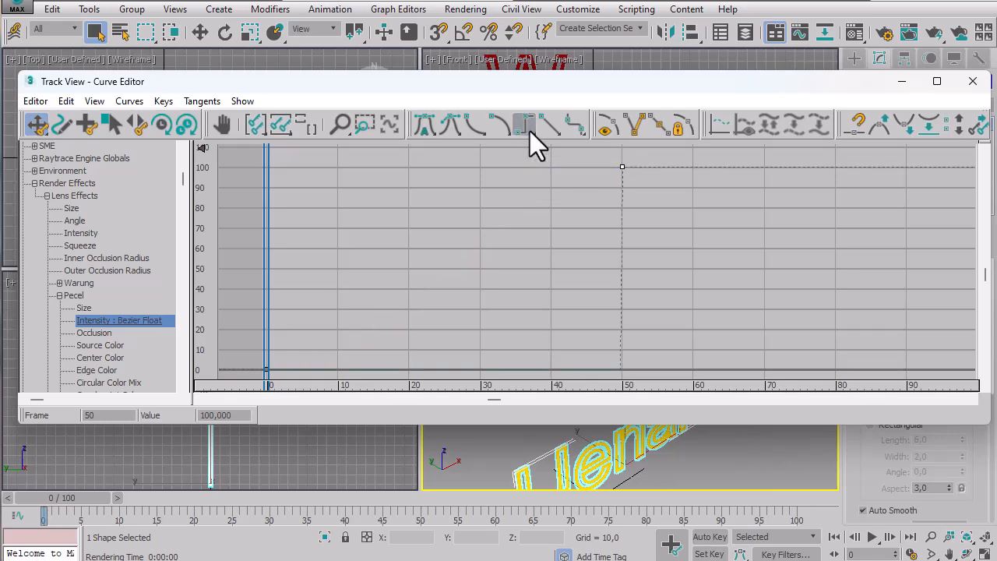
Set the frame 75 key on the Uenak glow's Intensity curve to stepped tangents and close the Curve Editor.
{"action": "left_click", "coordinate": [60, 296]}
{"action": "left_click", "coordinate": [60, 308]}
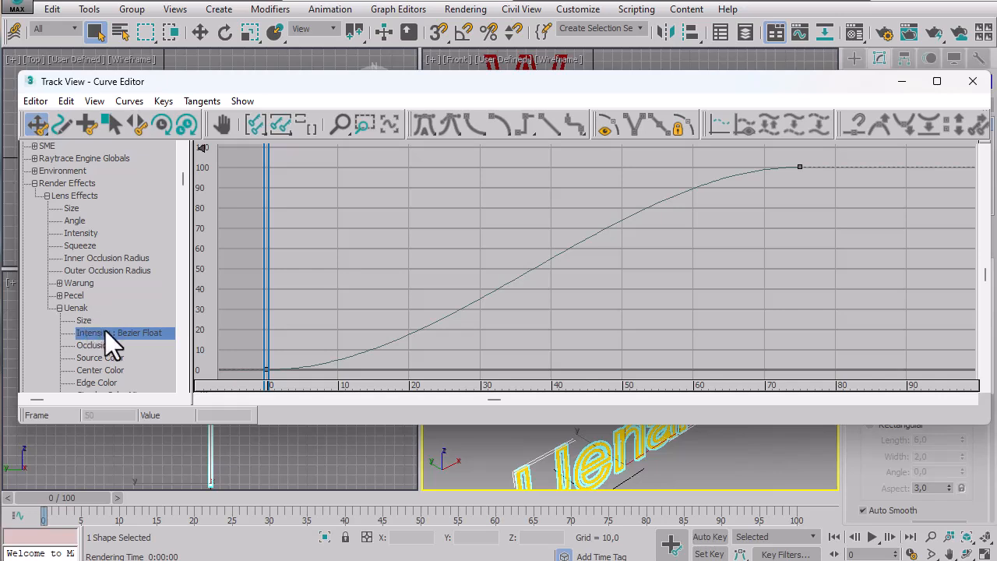
{"action": "left_click", "coordinate": [798, 166]}
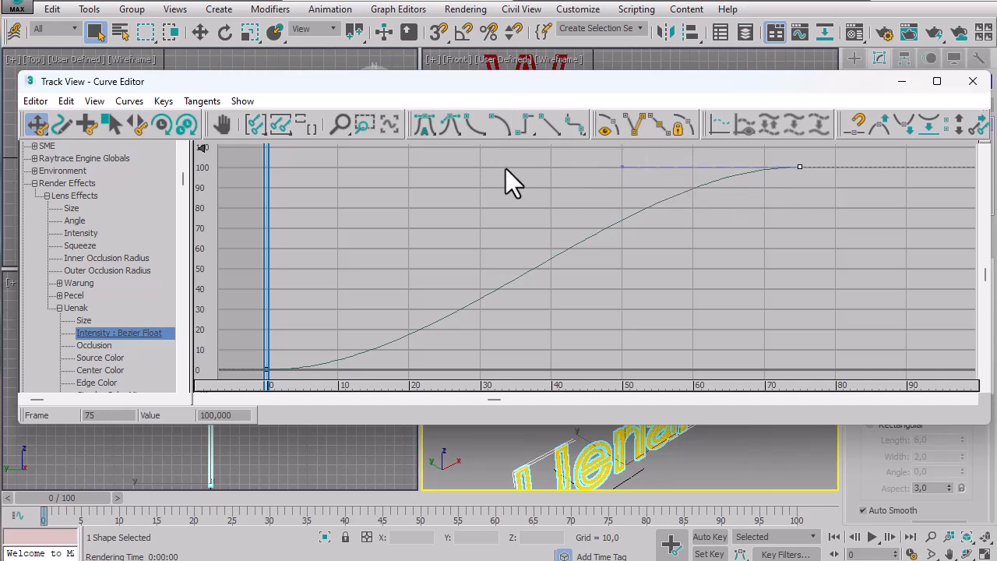
{"action": "left_click", "coordinate": [761, 213]}
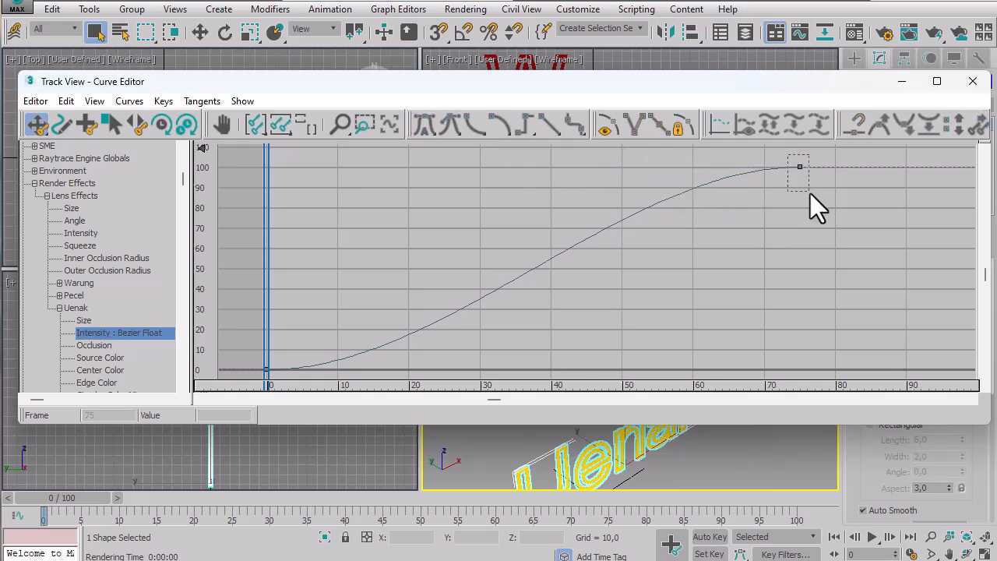
{"action": "left_click_drag", "start_coordinate": [810, 194], "coordinate": [809, 195]}
{"action": "left_click", "coordinate": [524, 127]}
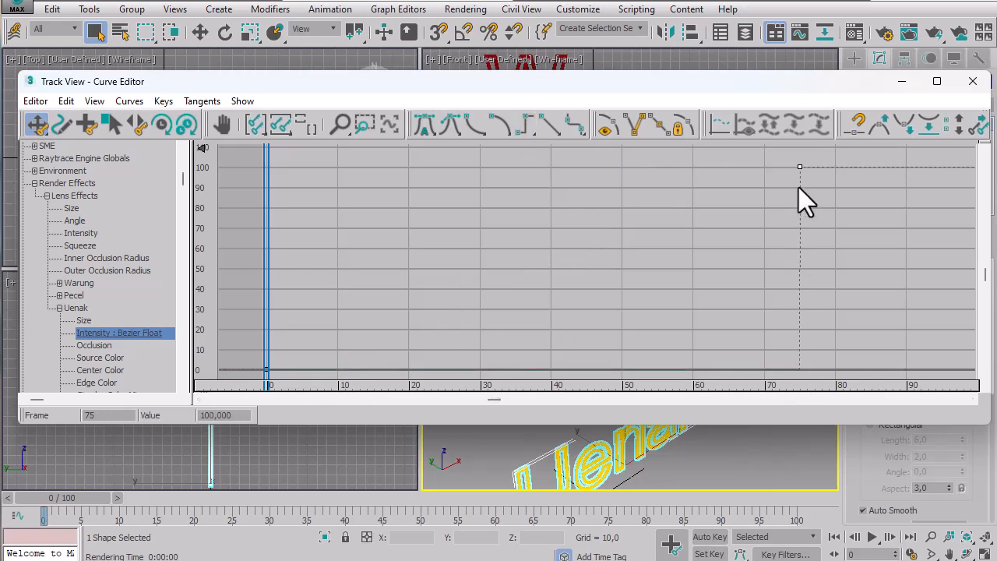
{"action": "left_click", "coordinate": [973, 81]}
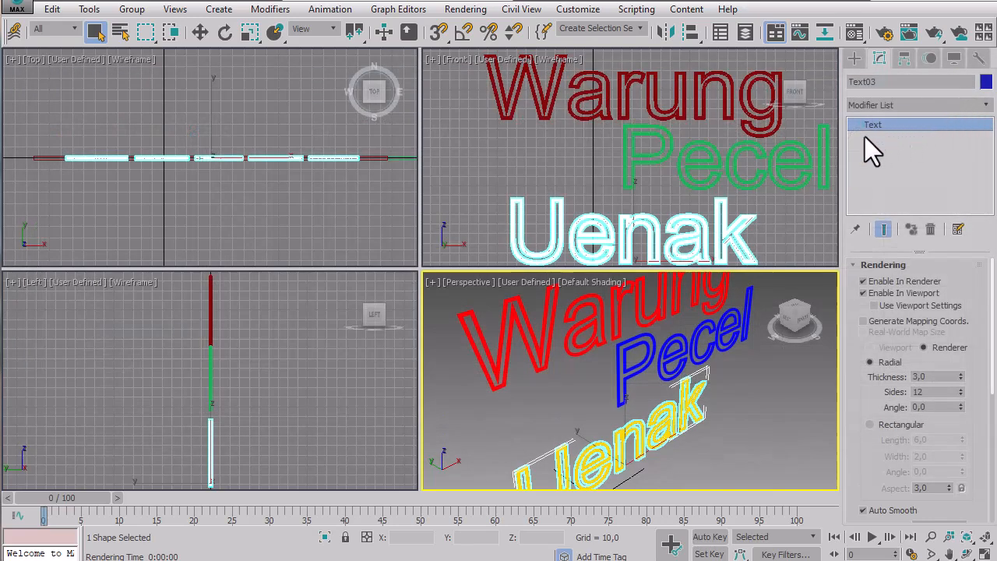
Re-center the texts in the Perspective view, render the animation again overwriting Neonku.avi, and close the rendered frame window.
{"action": "left_click", "coordinate": [889, 40]}
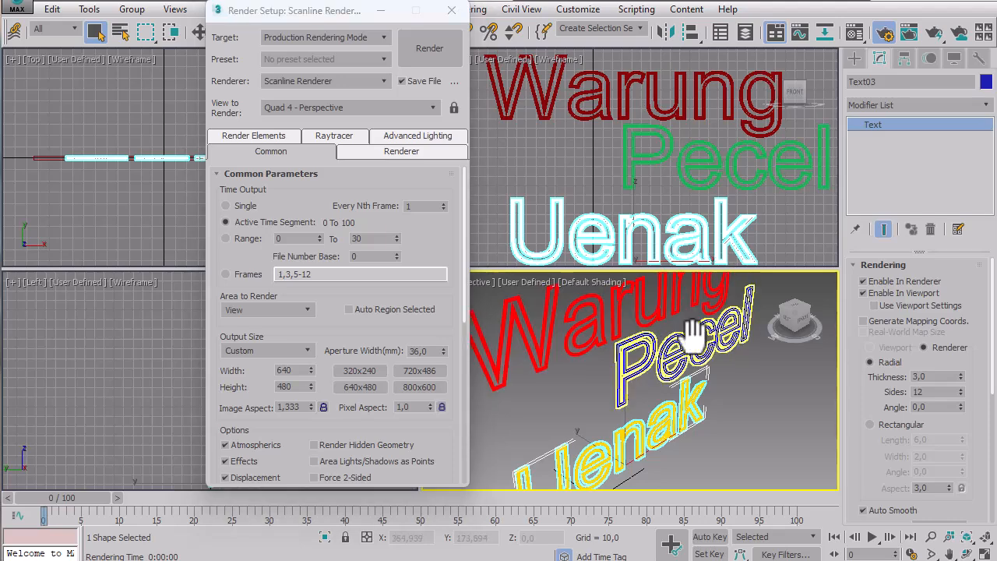
{"action": "middle_click_drag", "start_coordinate": [690, 333], "coordinate": [705, 333]}
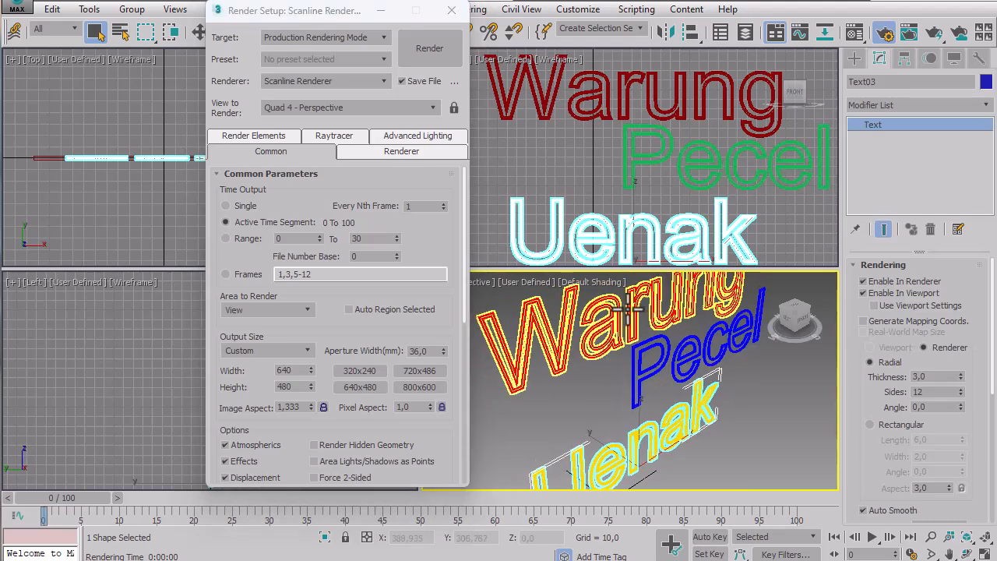
{"action": "left_click", "coordinate": [446, 50]}
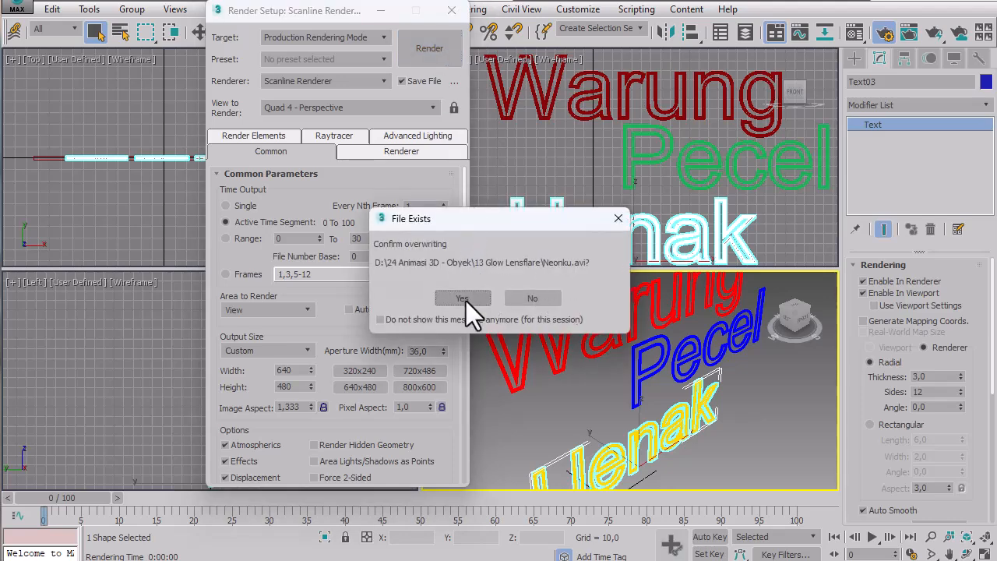
{"action": "left_click", "coordinate": [463, 300]}
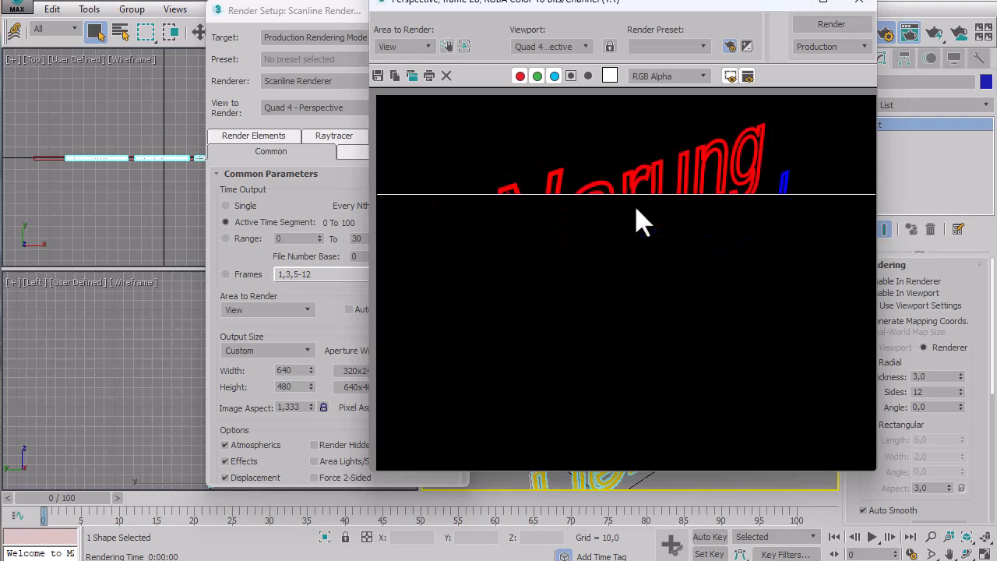
{"action": "left_click", "coordinate": [859, 6]}
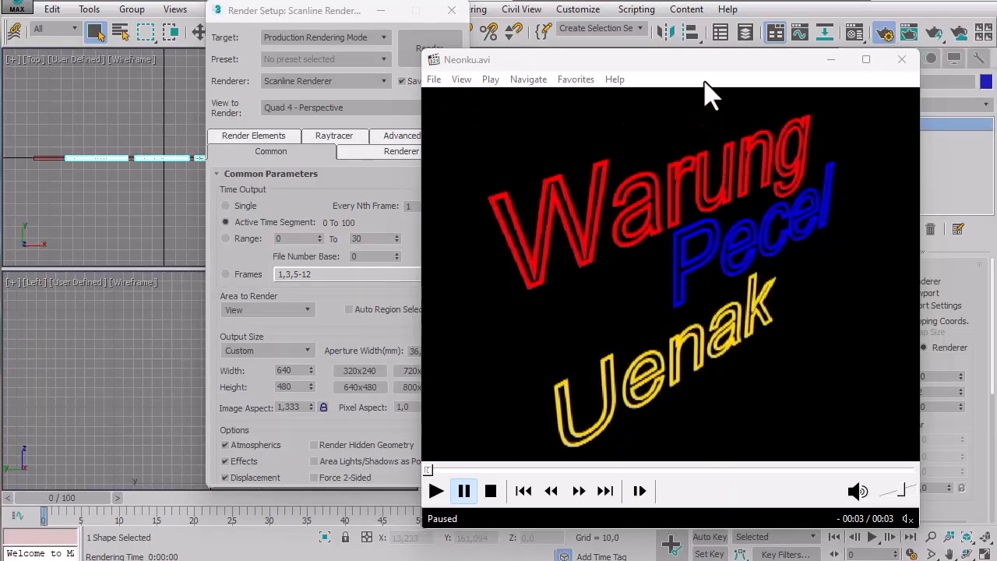
Play the rendered Neonku.avi to review the neon glow sequence, and close the Render Setup dialog.
{"action": "left_click_drag", "start_coordinate": [706, 63], "coordinate": [663, 35]}
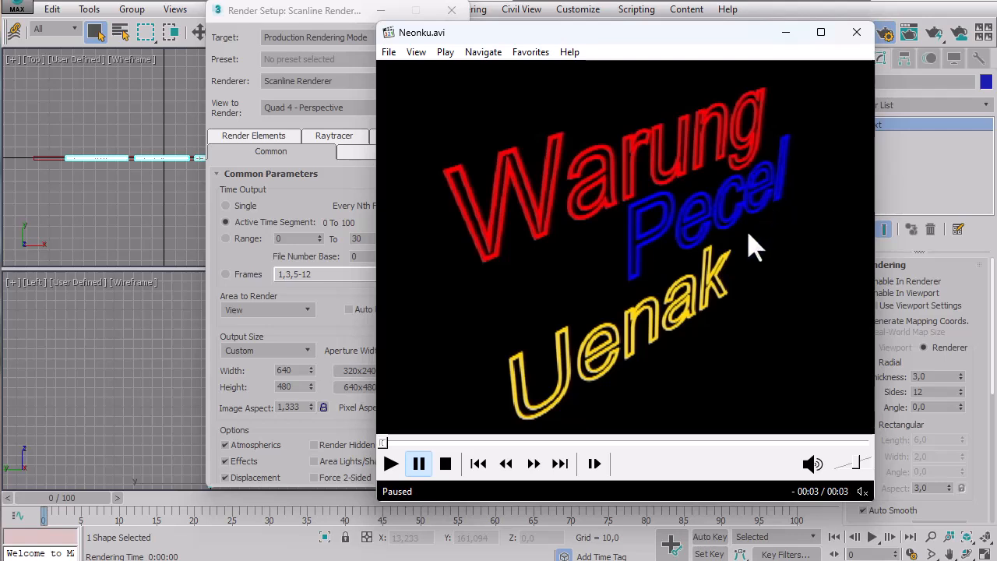
{"action": "left_click", "coordinate": [392, 465]}
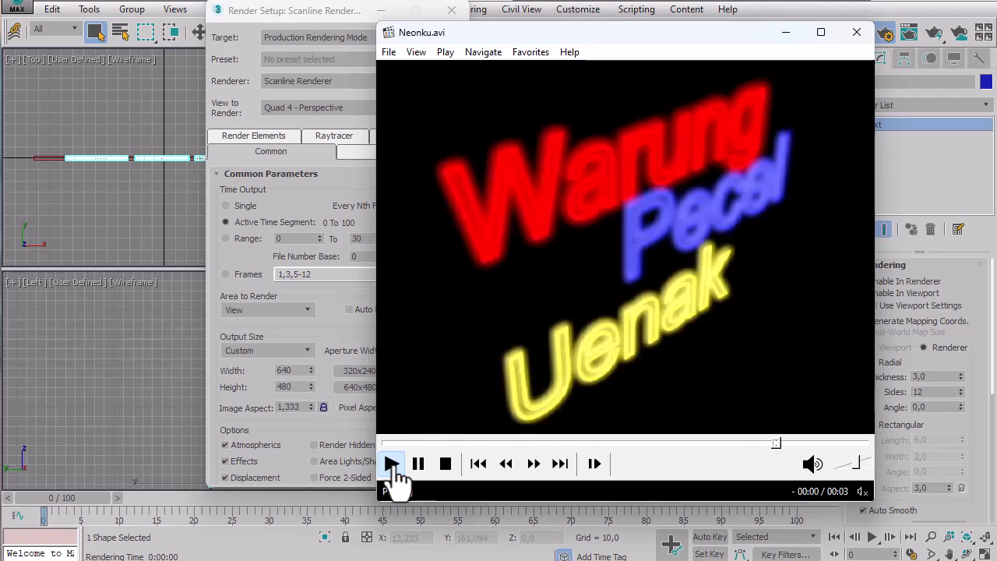
{"action": "left_click", "coordinate": [391, 465]}
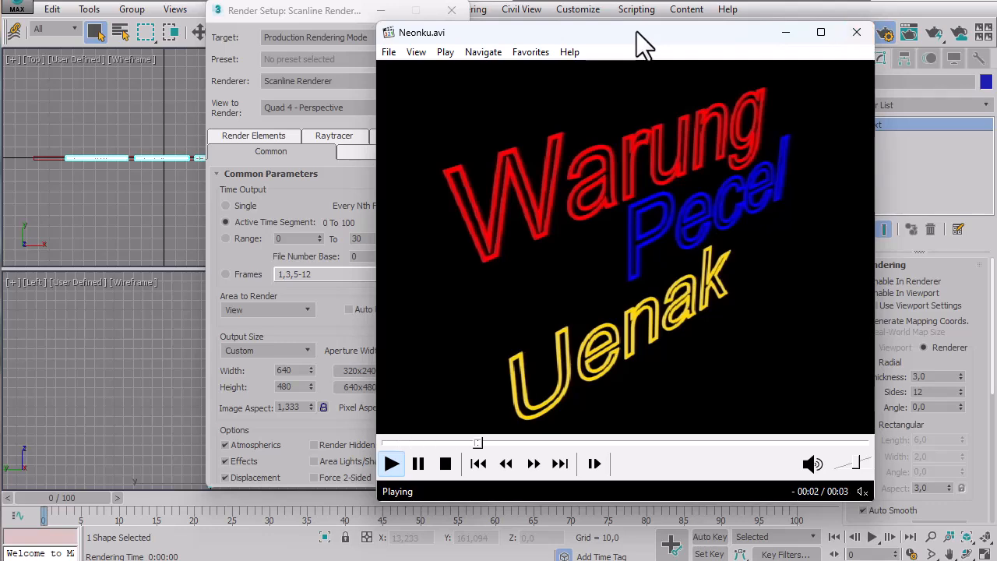
{"action": "left_click", "coordinate": [452, 11]}
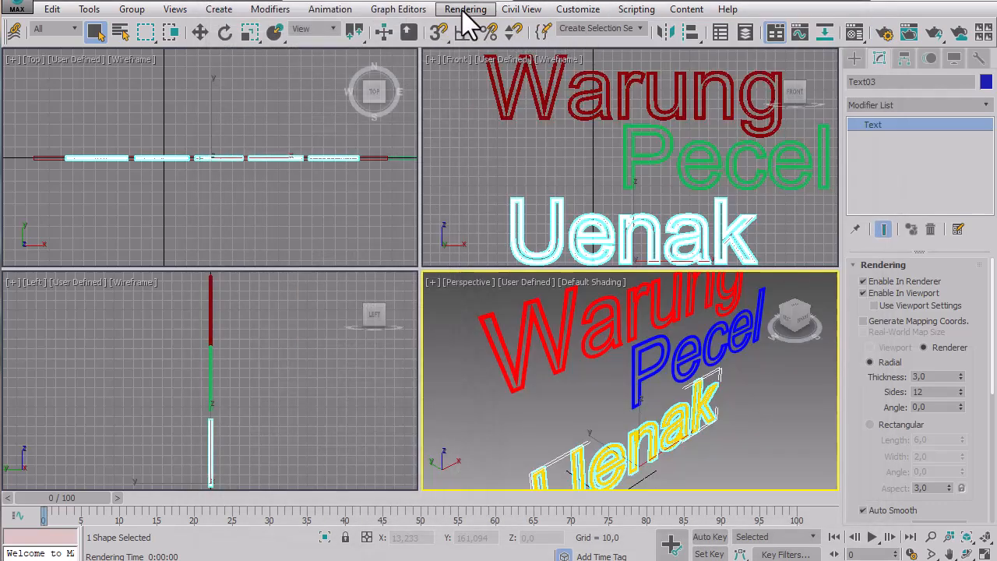
Open the Curve Editor and display the Warung glow's Intensity curve under the Lens Effects render effect.
{"action": "left_click", "coordinate": [424, 12]}
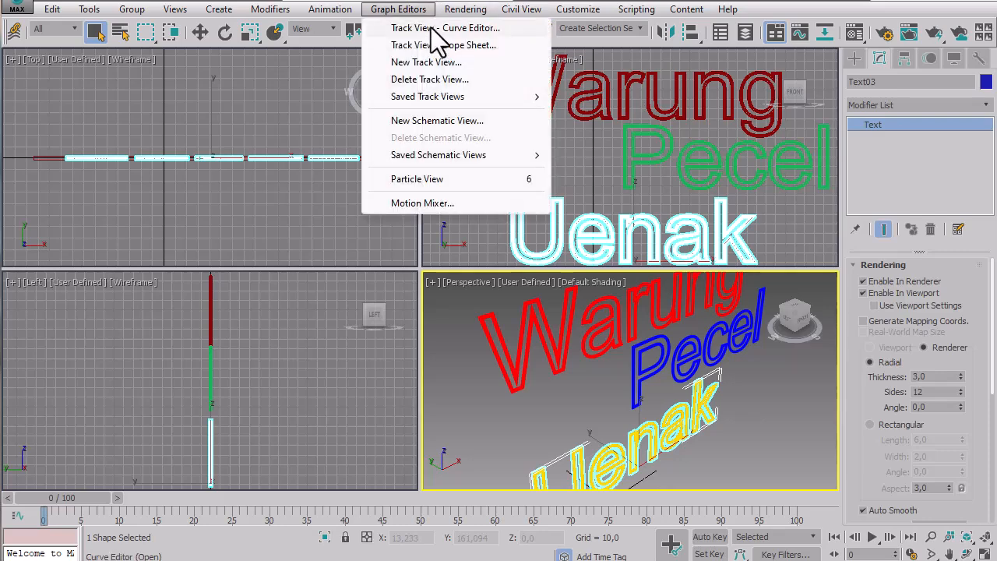
{"action": "left_click", "coordinate": [434, 28]}
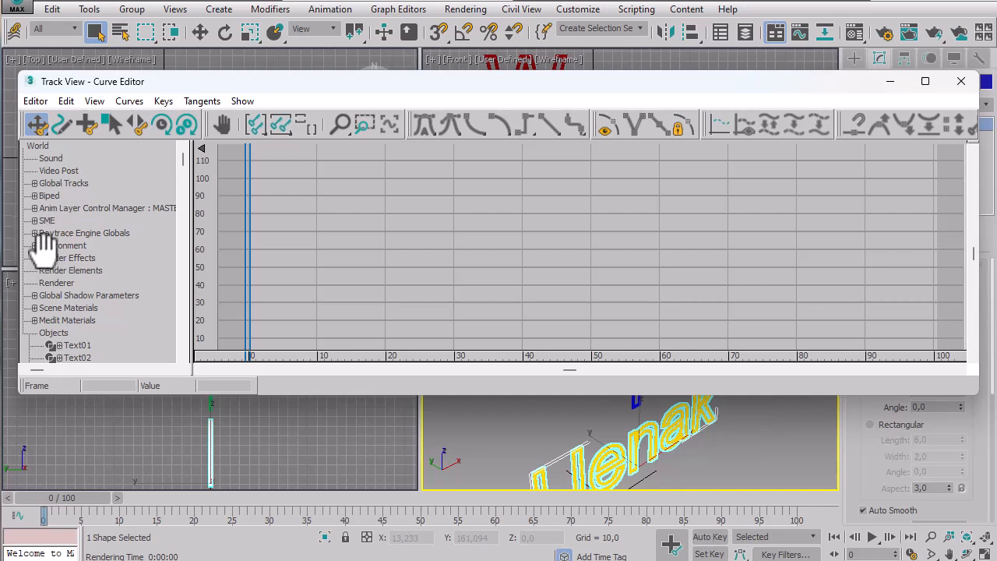
{"action": "left_click_drag", "start_coordinate": [42, 248], "coordinate": [76, 307]}
{"action": "left_click", "coordinate": [34, 257]}
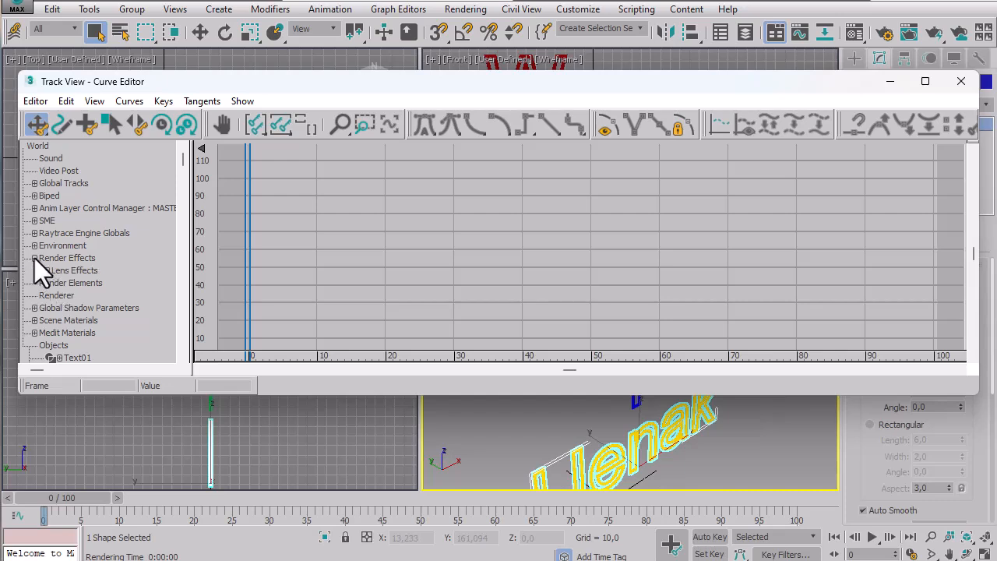
{"action": "left_click", "coordinate": [47, 270]}
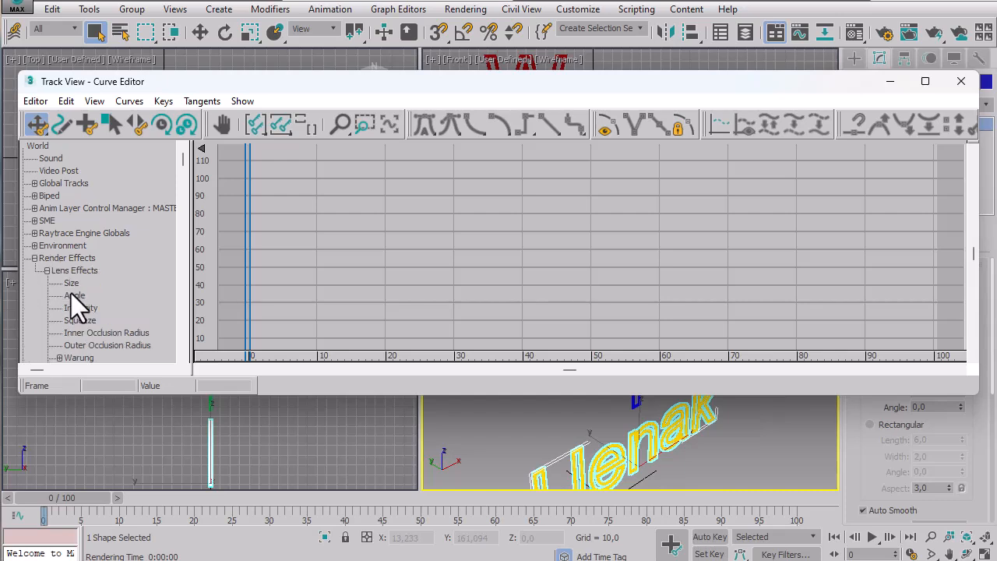
{"action": "scroll", "coordinate": [60, 257], "scroll_direction": "down", "scroll_amount": 3}
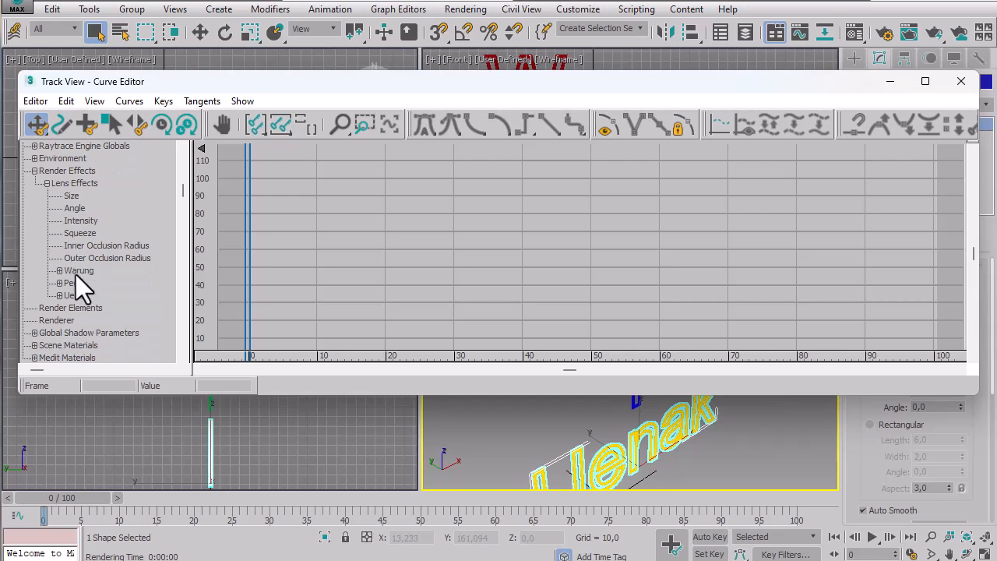
{"action": "left_click", "coordinate": [76, 271]}
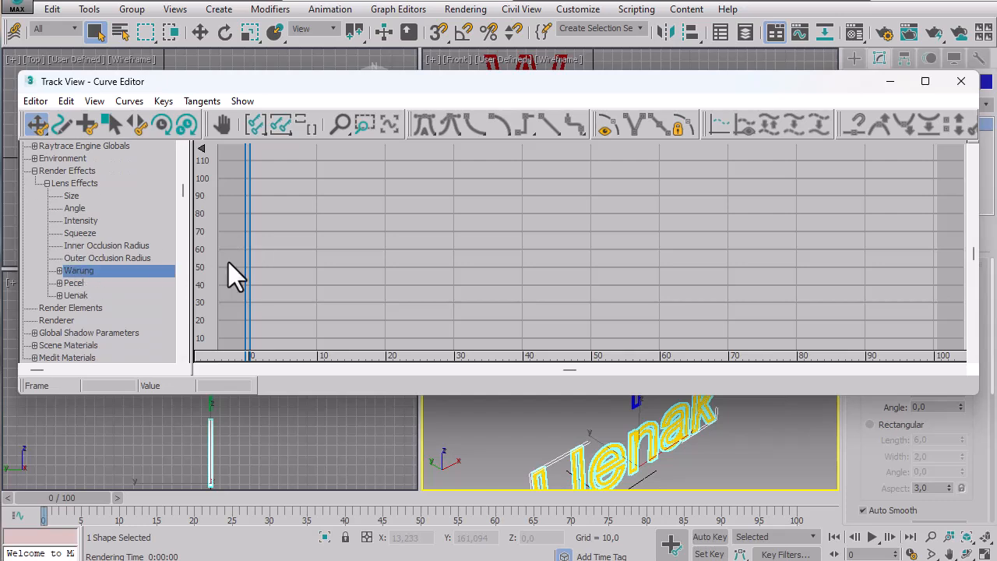
{"action": "left_click", "coordinate": [59, 270]}
{"action": "left_click", "coordinate": [89, 295]}
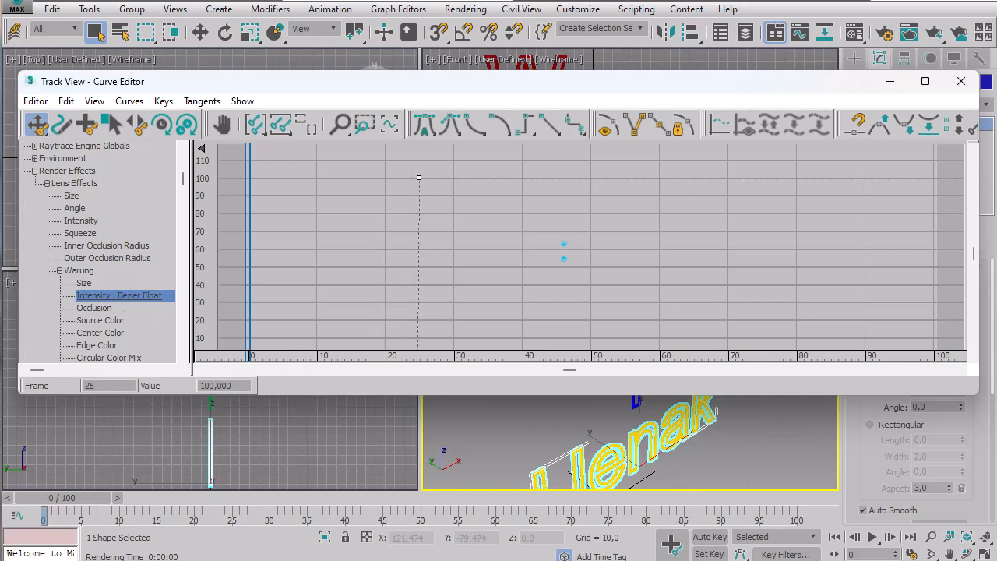
Compare the Neonku.avi playback with the stepped Intensity curve of the Warung glow.
{"action": "key", "text": "alt+Tab"}
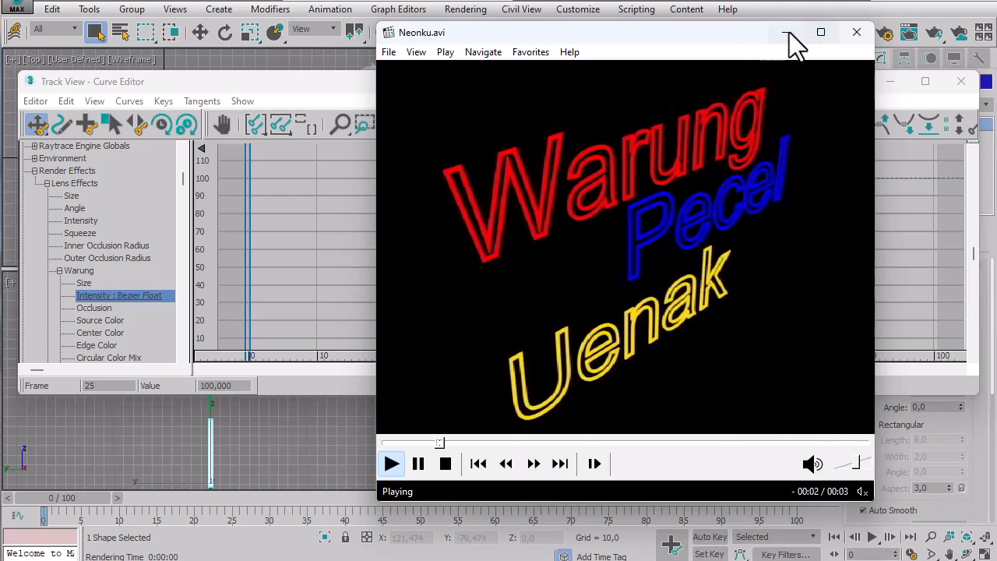
{"action": "left_click", "coordinate": [332, 86]}
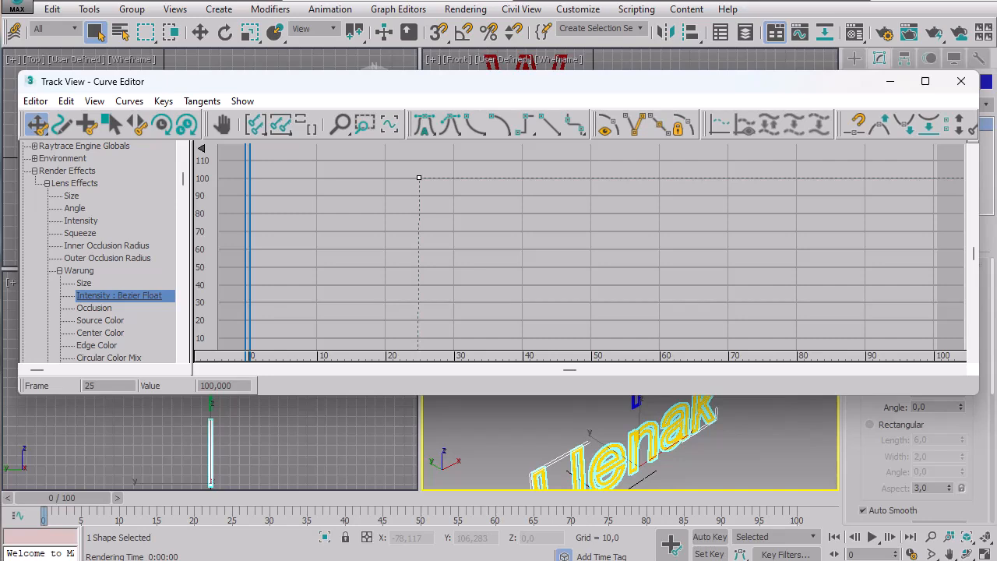
{"action": "key", "text": "alt+Tab"}
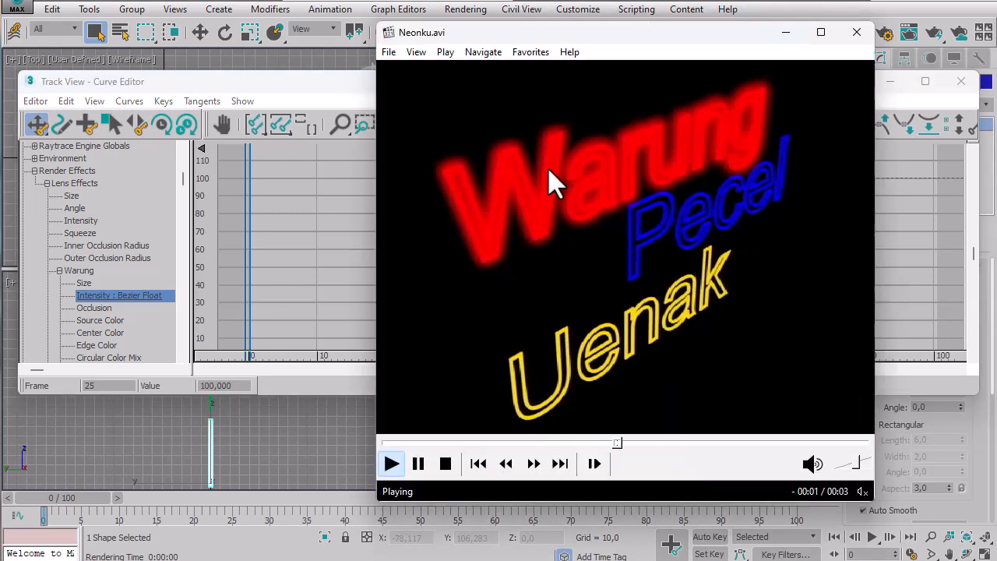